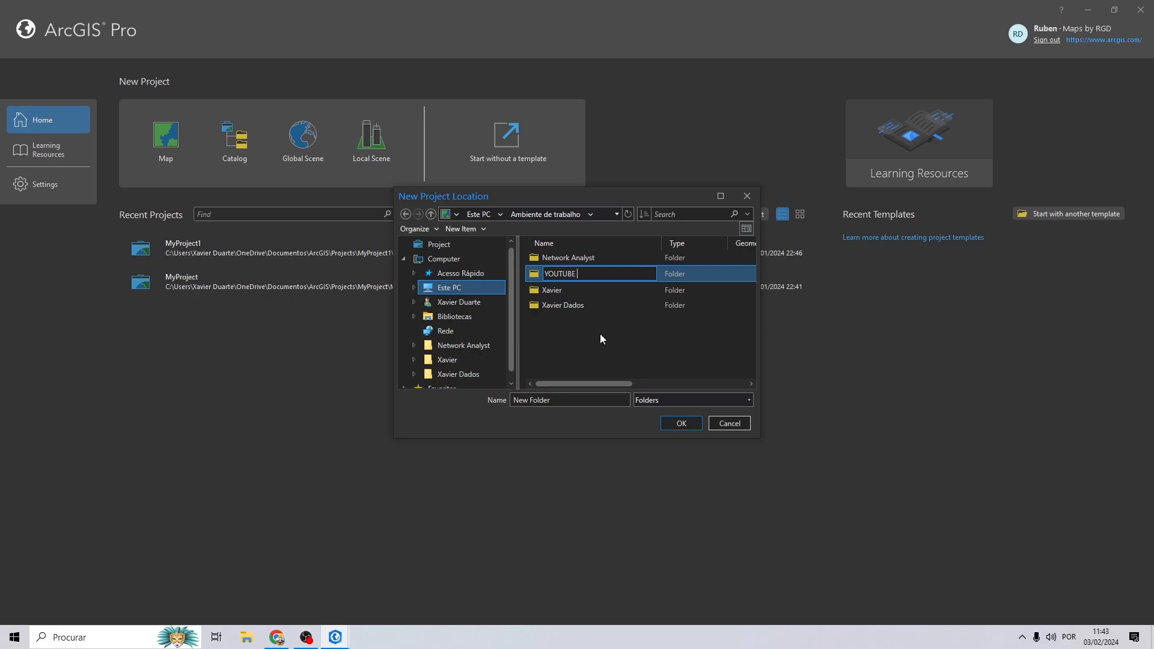
Name the new folder YOUTUBE TUTORIAL and choose it as the new project's location
{"action": "type", "text": "TURO"}
{"action": "key", "text": "BackSpace"}
{"action": "key", "text": "BackSpace"}
{"action": "type", "text": "TORIAL"}
{"action": "left_click", "coordinate": [567, 276]}
{"action": "left_click", "coordinate": [681, 423]}
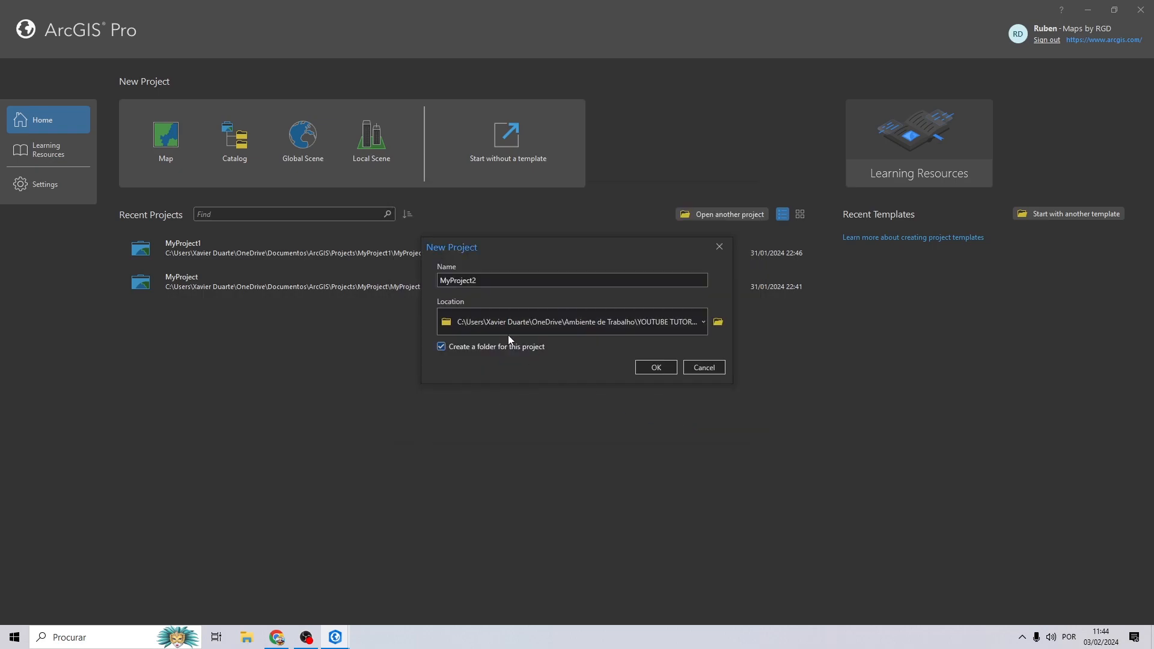
Name the new project TUTORIAL and create it
{"action": "left_click_drag", "start_coordinate": [522, 280], "coordinate": [350, 282]}
{"action": "type", "text": "TUTORIAL"}
{"action": "left_click", "coordinate": [656, 367]}
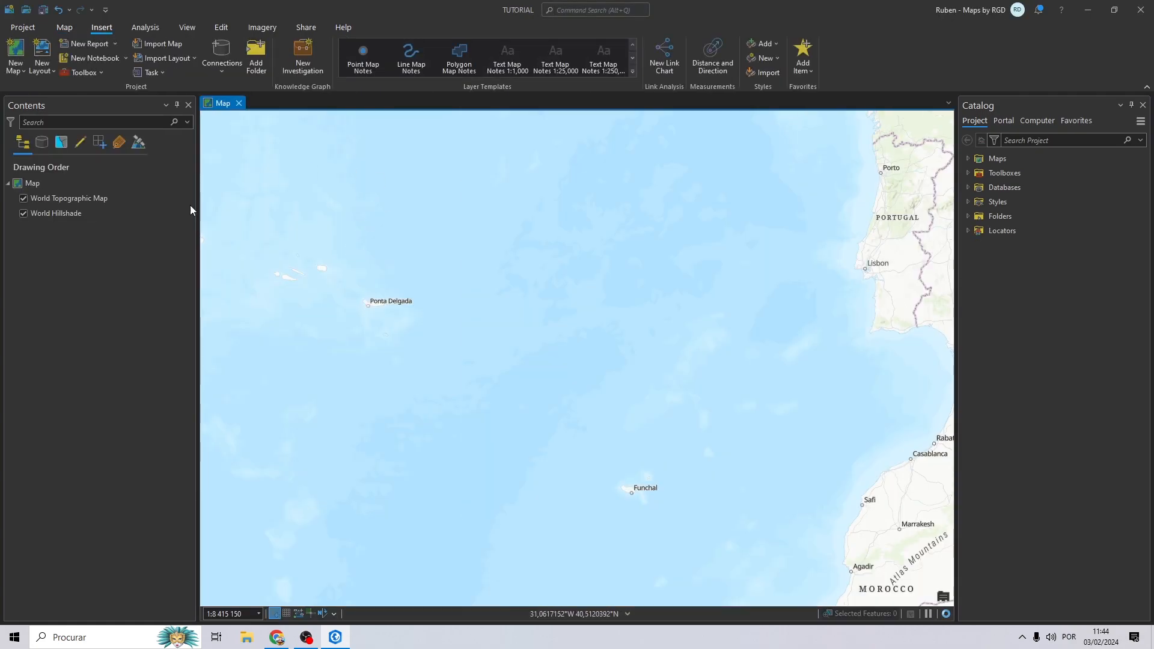
{"action": "left_click_drag", "start_coordinate": [865, 224], "coordinate": [515, 413]}
{"action": "scroll", "coordinate": [730, 240], "scroll_direction": "down", "scroll_amount": 4}
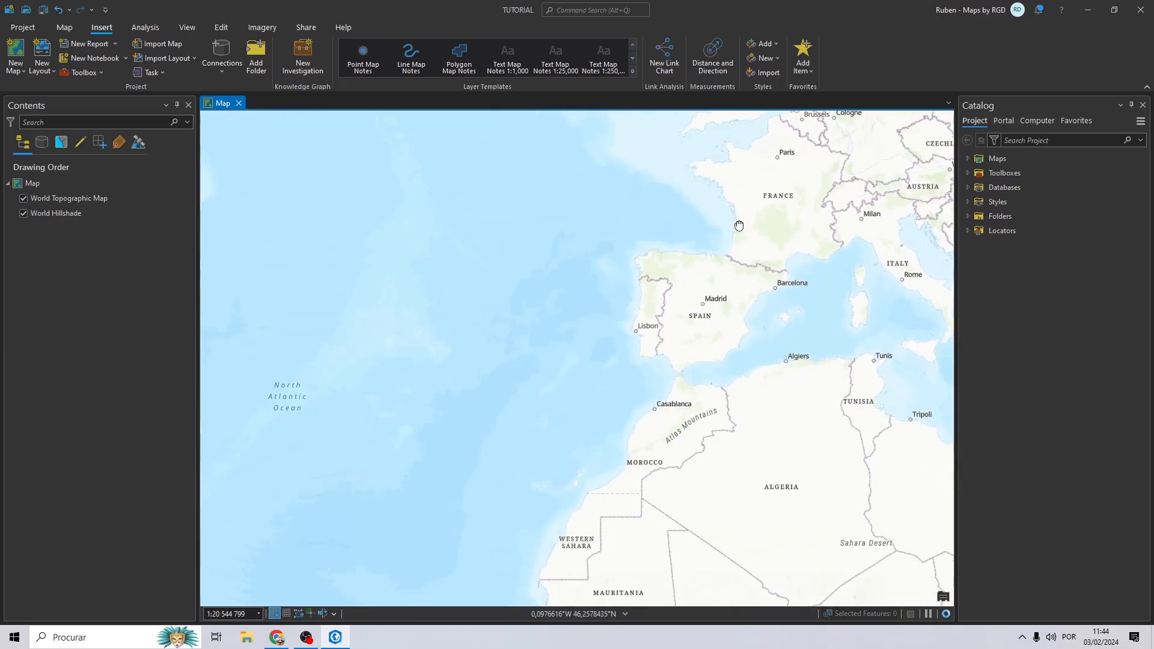
{"action": "left_click_drag", "start_coordinate": [747, 214], "coordinate": [592, 429]}
{"action": "scroll", "coordinate": [753, 292], "scroll_direction": "down", "scroll_amount": 2}
{"action": "left_click_drag", "start_coordinate": [758, 295], "coordinate": [587, 307]}
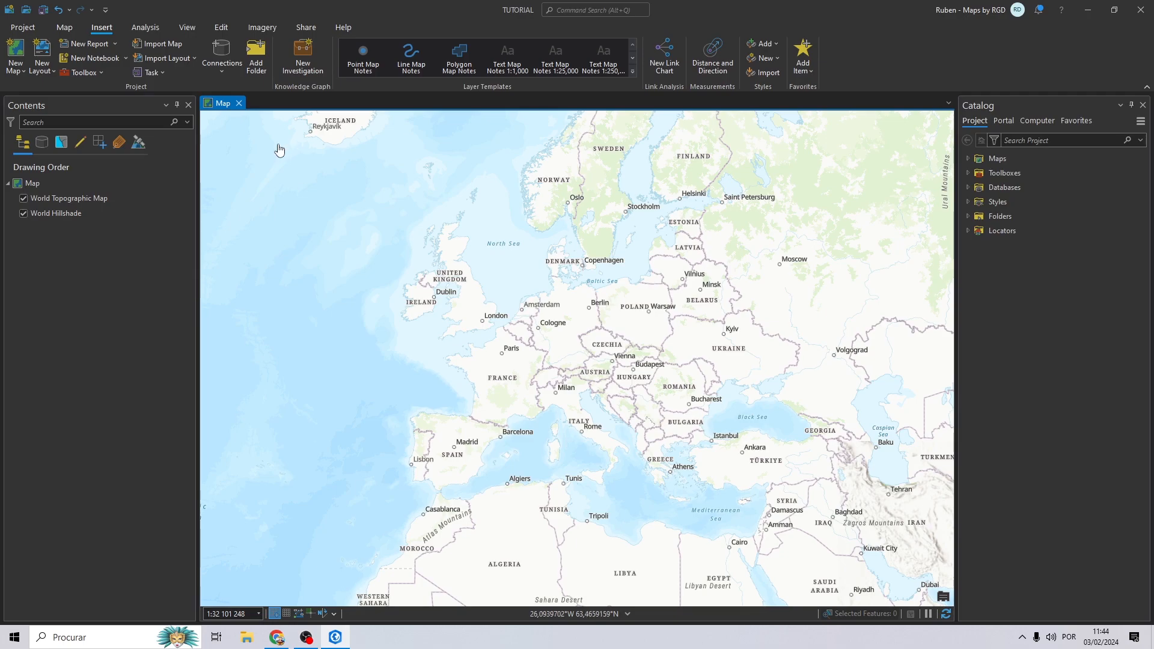
{"action": "left_click_drag", "start_coordinate": [263, 161], "coordinate": [308, 120]}
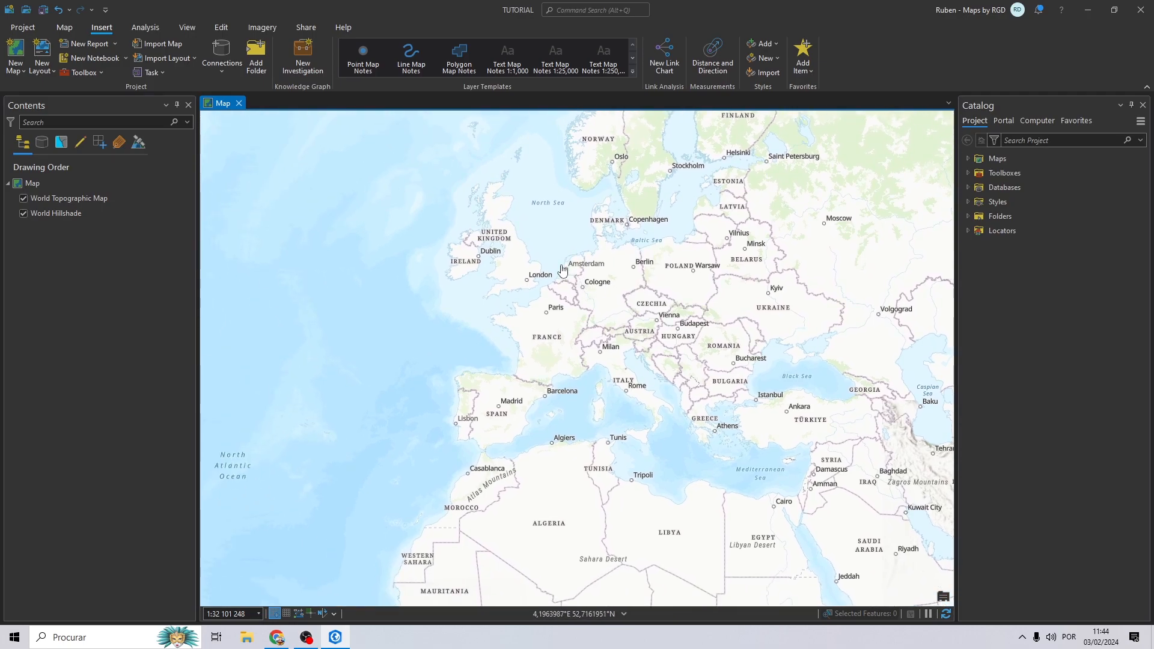
Add a folder connection to the YOUTUBE TUTORIAL folder in the project
{"action": "left_click", "coordinate": [196, 27]}
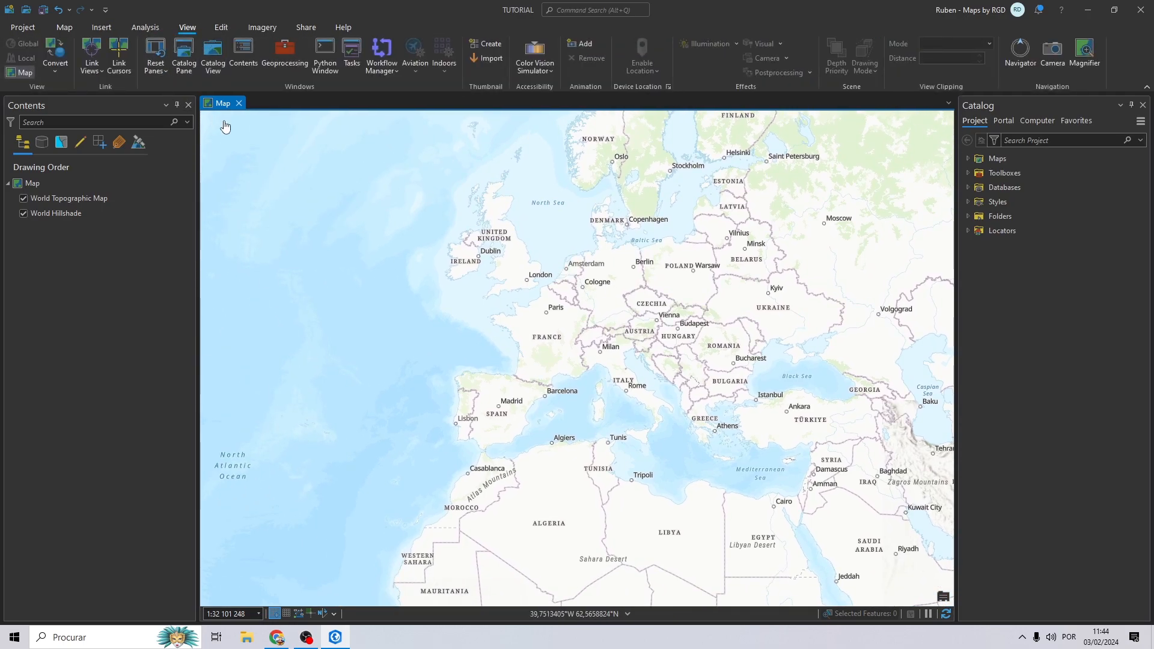
{"action": "left_click", "coordinate": [185, 53]}
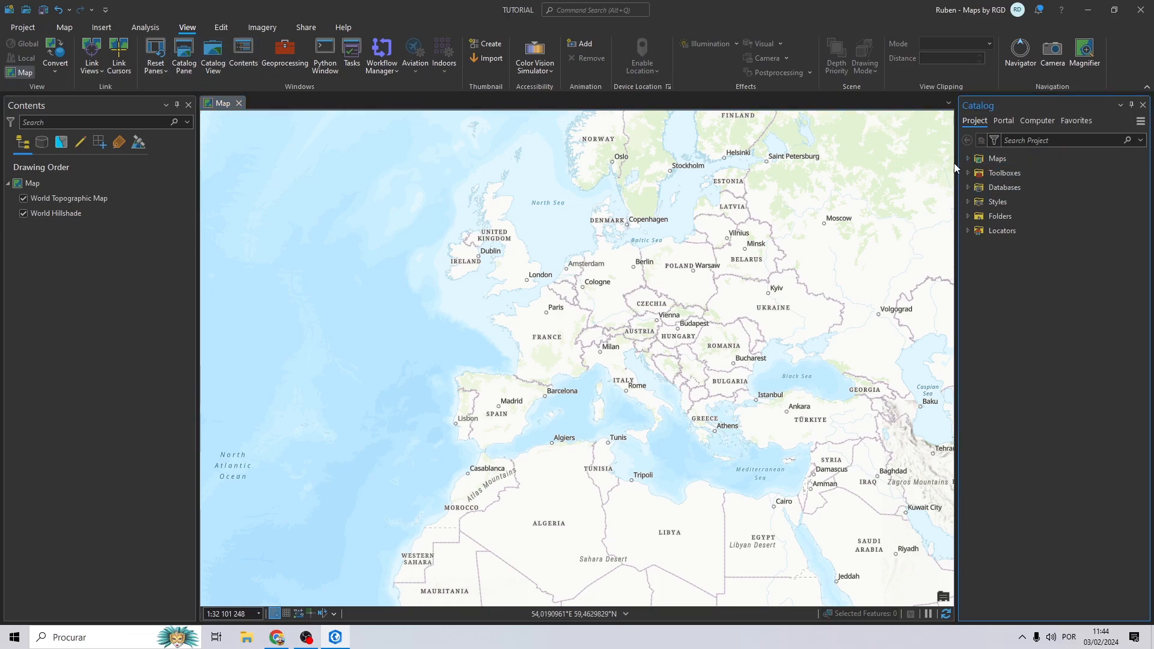
{"action": "right_click", "coordinate": [998, 218]}
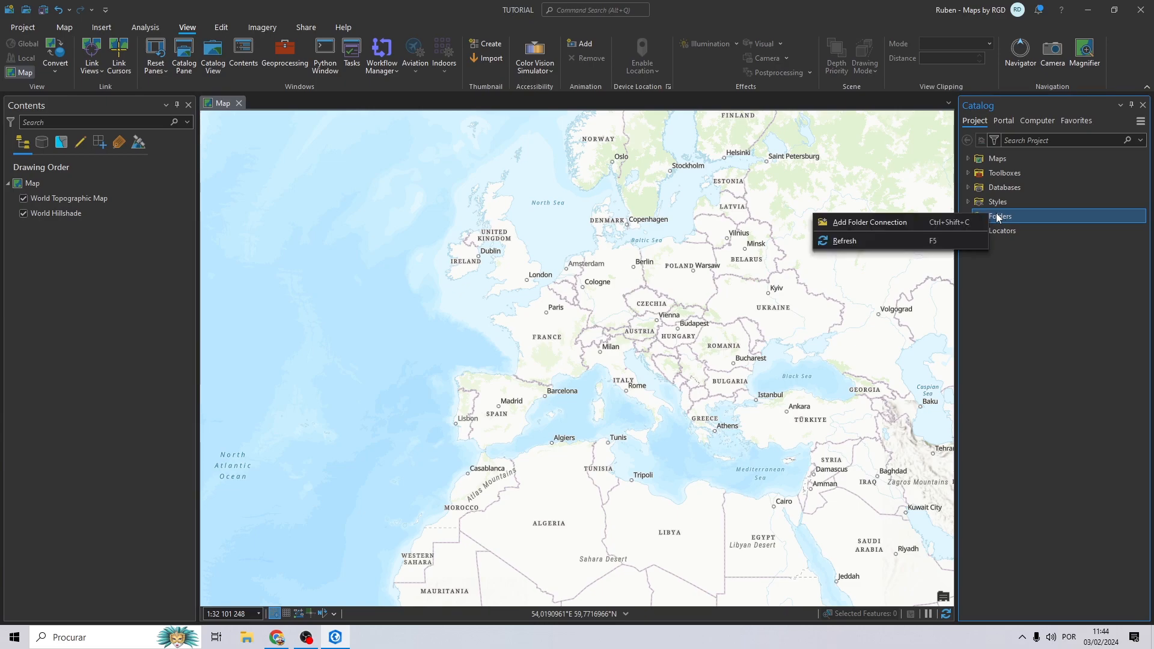
{"action": "left_click", "coordinate": [887, 227]}
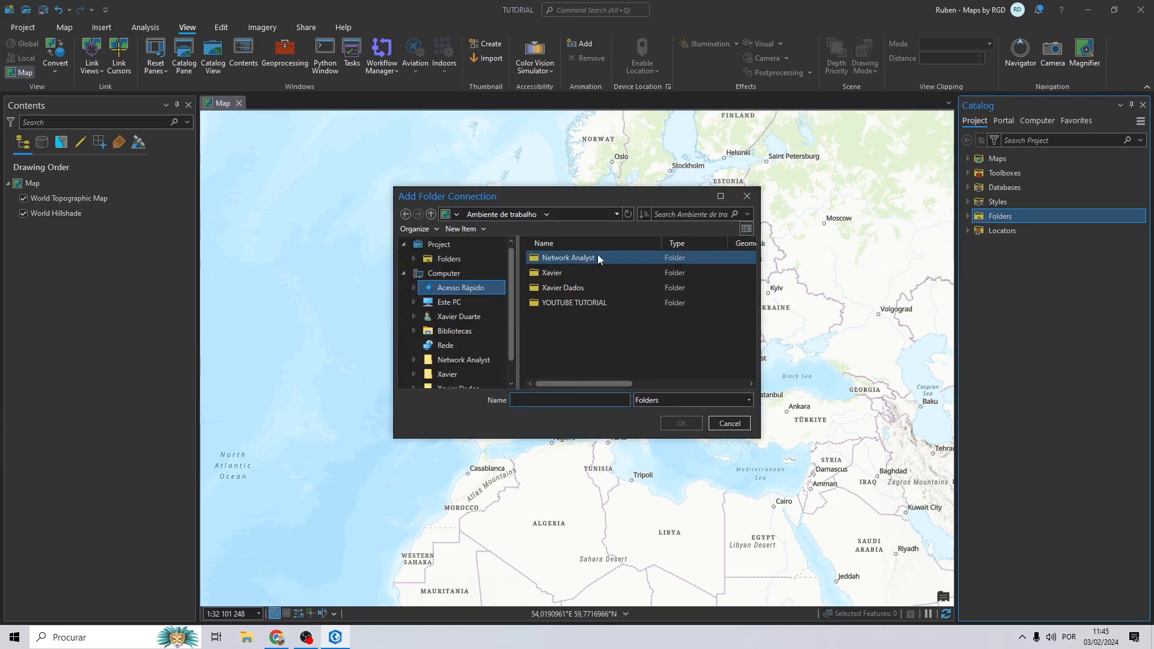
{"action": "left_click", "coordinate": [585, 305]}
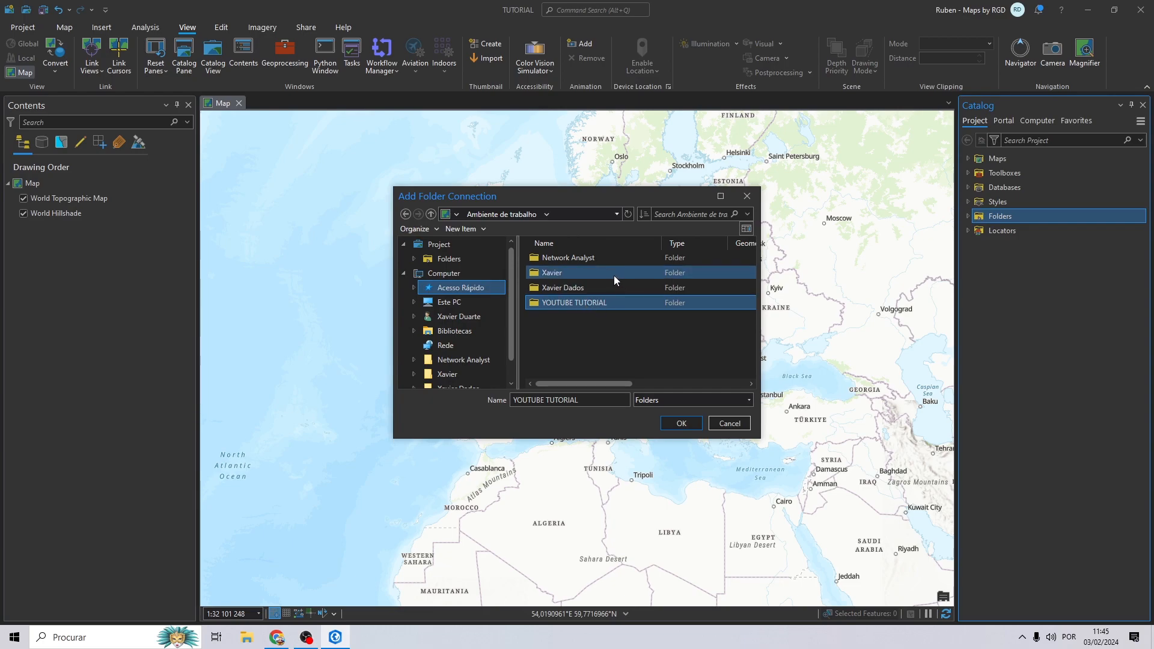
{"action": "double_click", "coordinate": [586, 302]}
{"action": "left_click", "coordinate": [431, 214]}
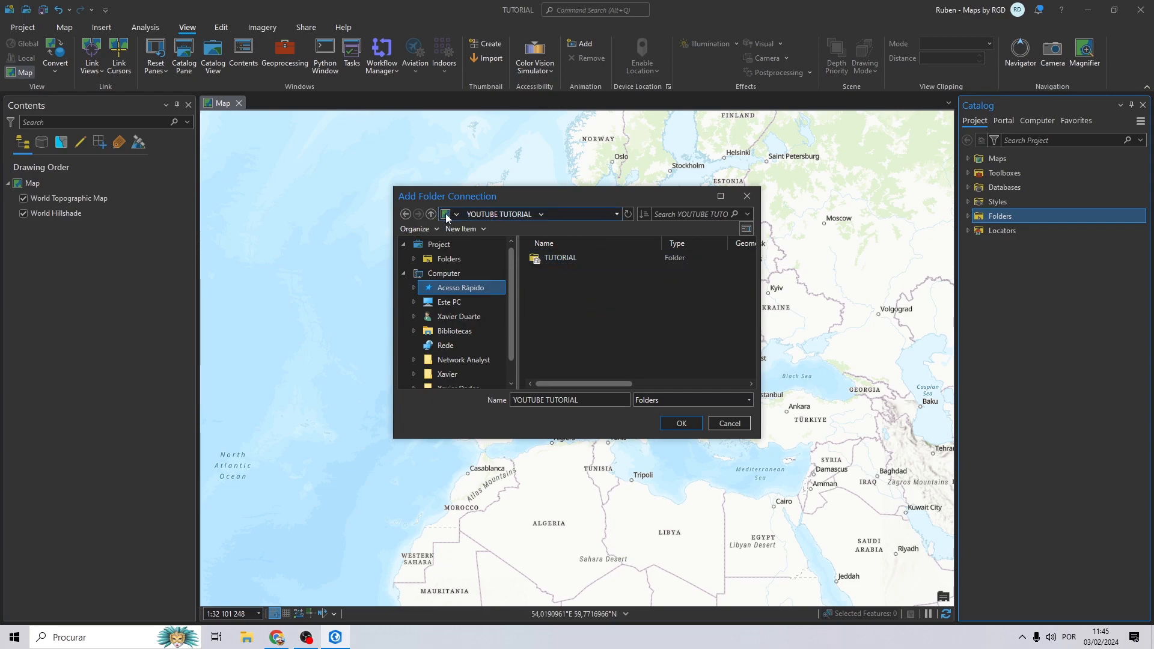
{"action": "left_click", "coordinate": [680, 422]}
Create a new file geodatabase named TUTORIAL inside the YOUTUBE TUTORIAL folder
{"action": "left_click", "coordinate": [968, 216]}
{"action": "double_click", "coordinate": [990, 246]}
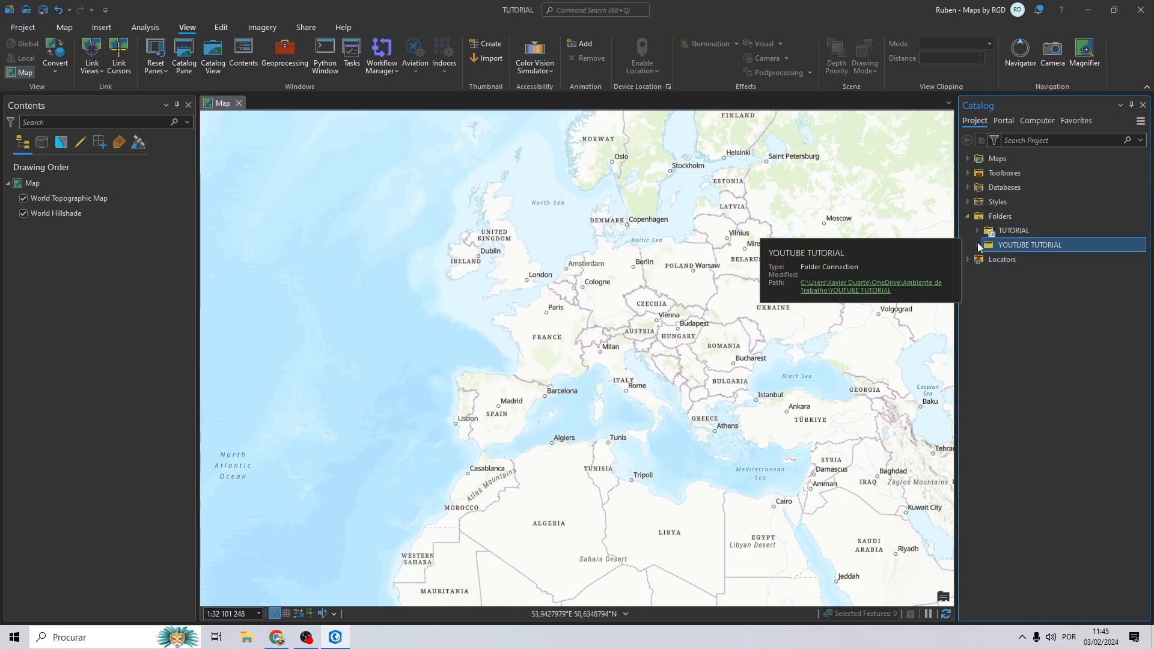
{"action": "left_click", "coordinate": [987, 259]}
{"action": "left_click", "coordinate": [987, 260]}
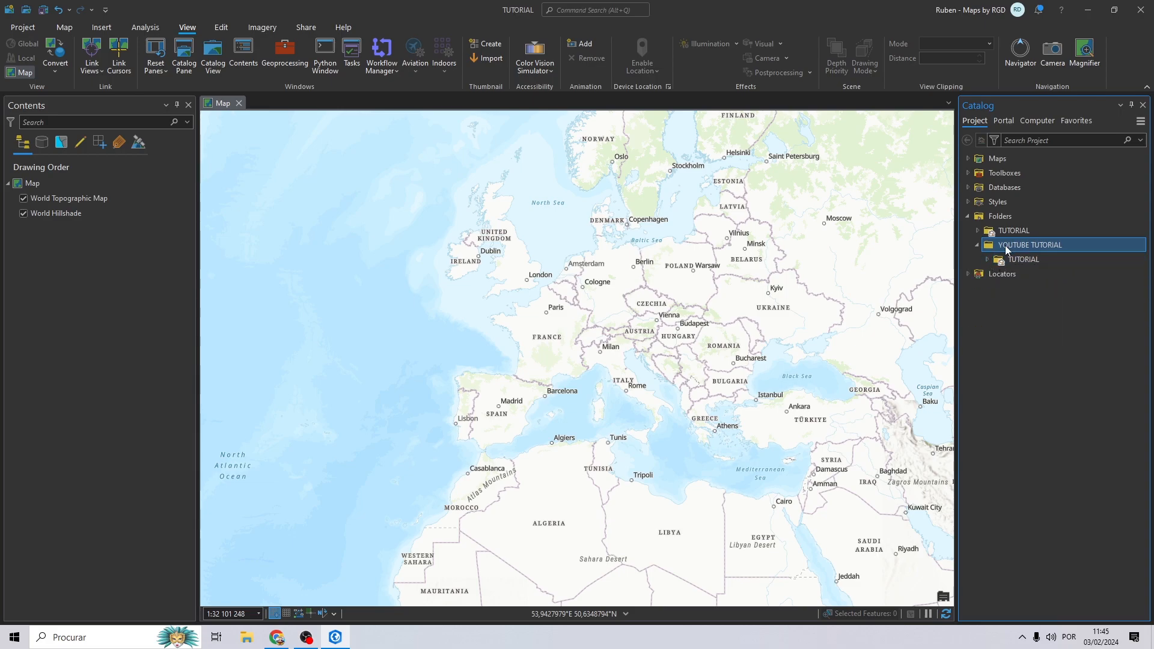
{"action": "right_click", "coordinate": [1007, 249]}
{"action": "mouse_move", "coordinate": [943, 256]}
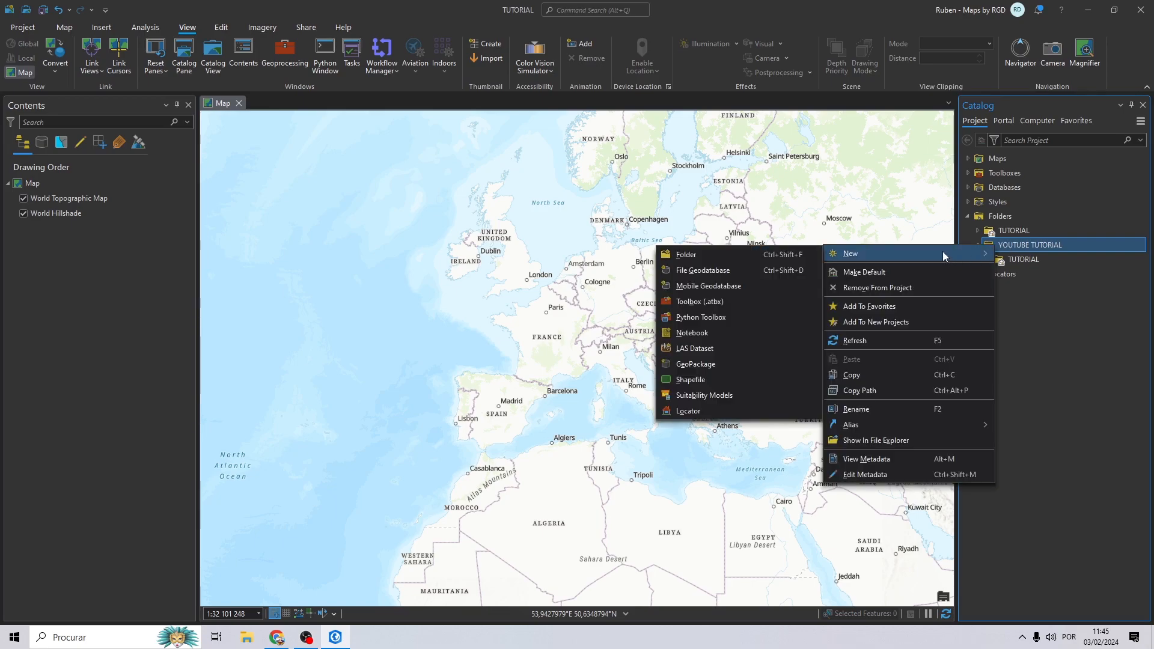
{"action": "left_click", "coordinate": [711, 272]}
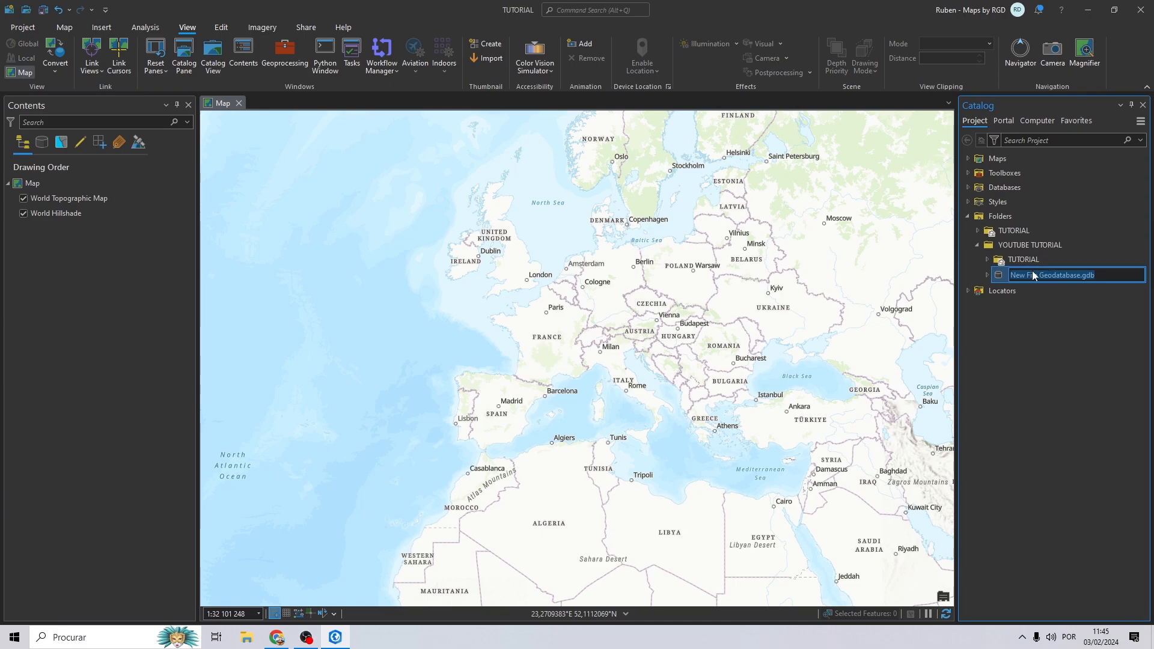
{"action": "type", "text": "TUTORIAL"}
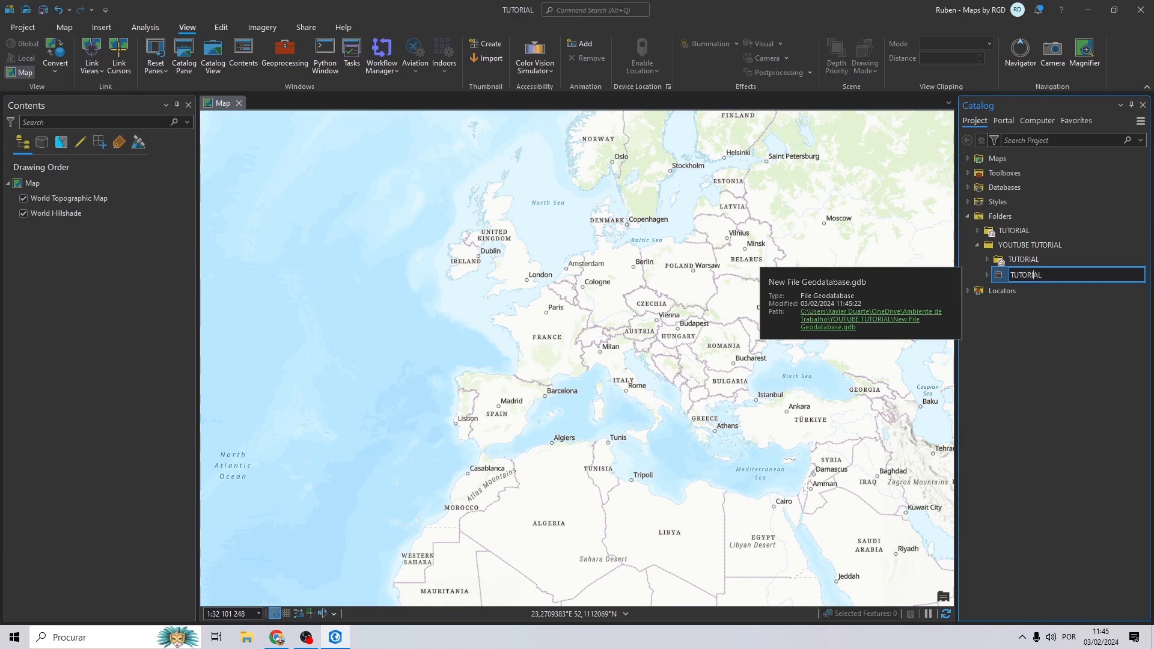
{"action": "key", "text": "Return"}
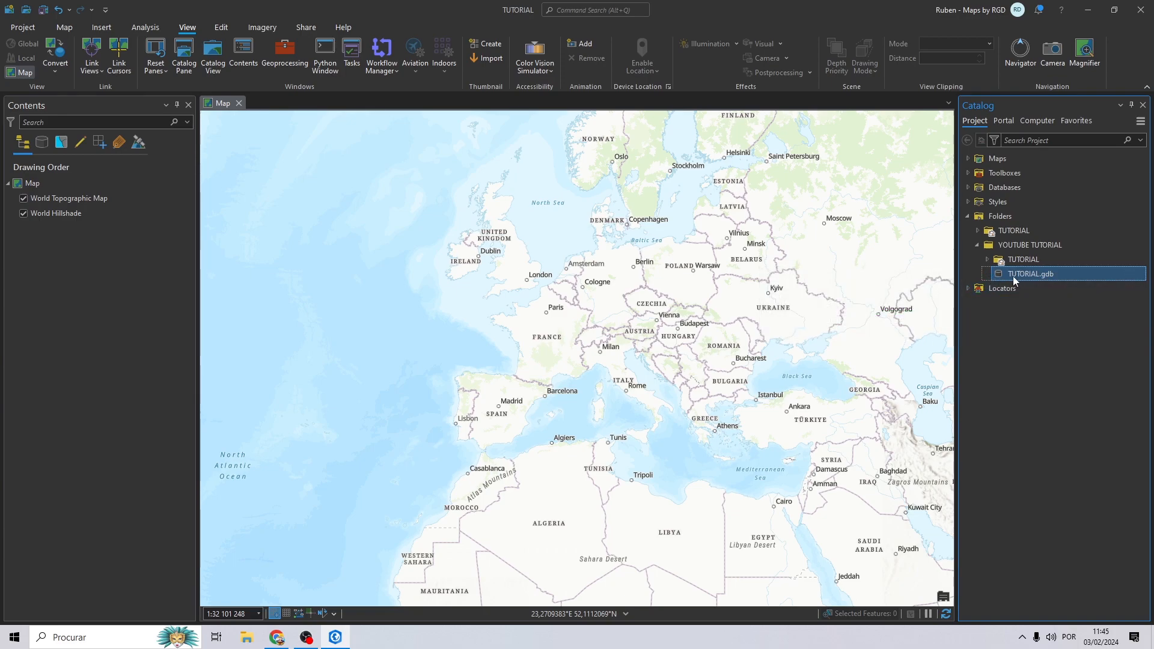
Create a feature dataset named PARKS in TUTORIAL.gdb and close the geoprocessing tool
{"action": "right_click", "coordinate": [1015, 277]}
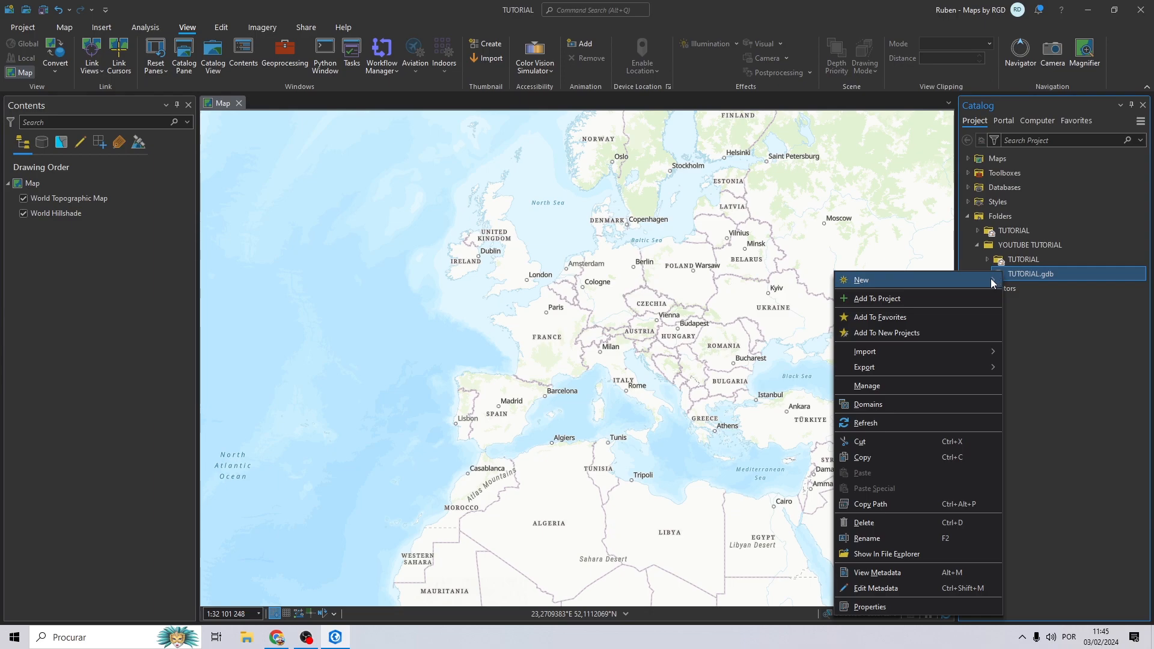
{"action": "mouse_move", "coordinate": [990, 279]}
{"action": "left_click", "coordinate": [1041, 282]}
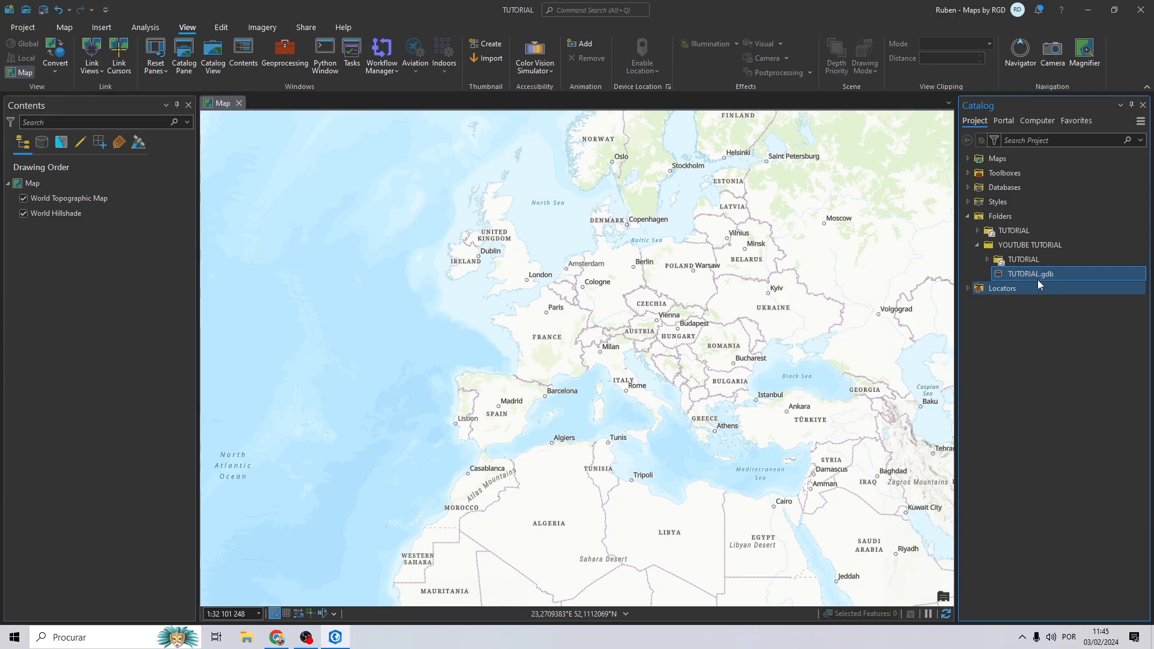
{"action": "left_click", "coordinate": [1001, 194]}
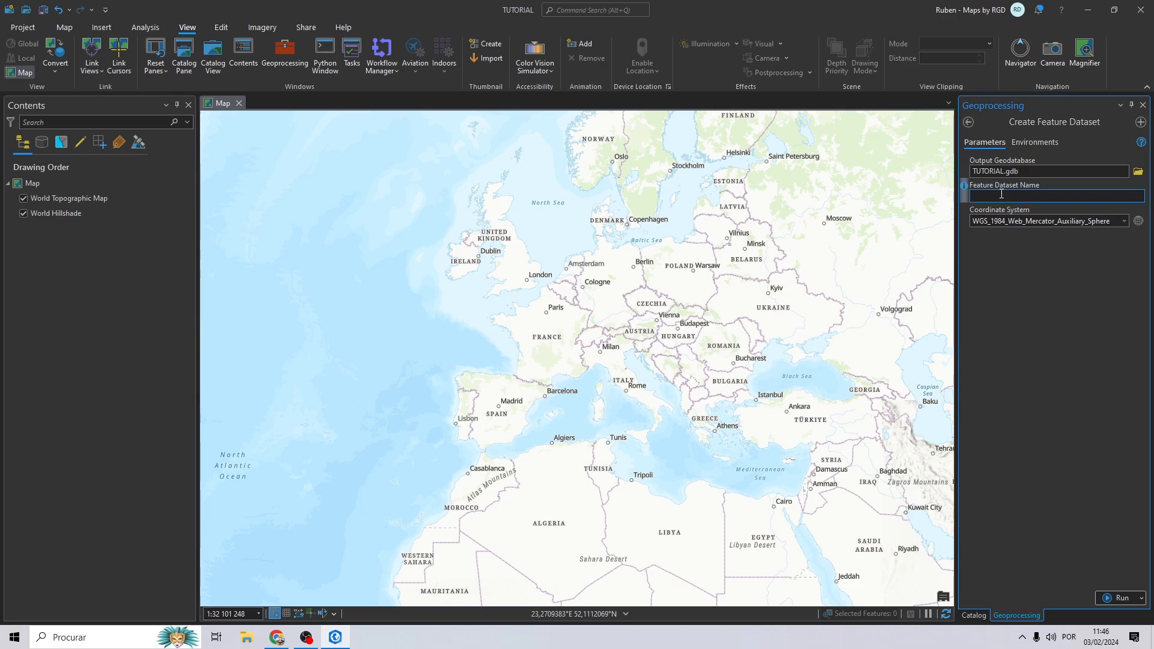
{"action": "type", "text": "PARKS"}
{"action": "left_click", "coordinate": [978, 221]}
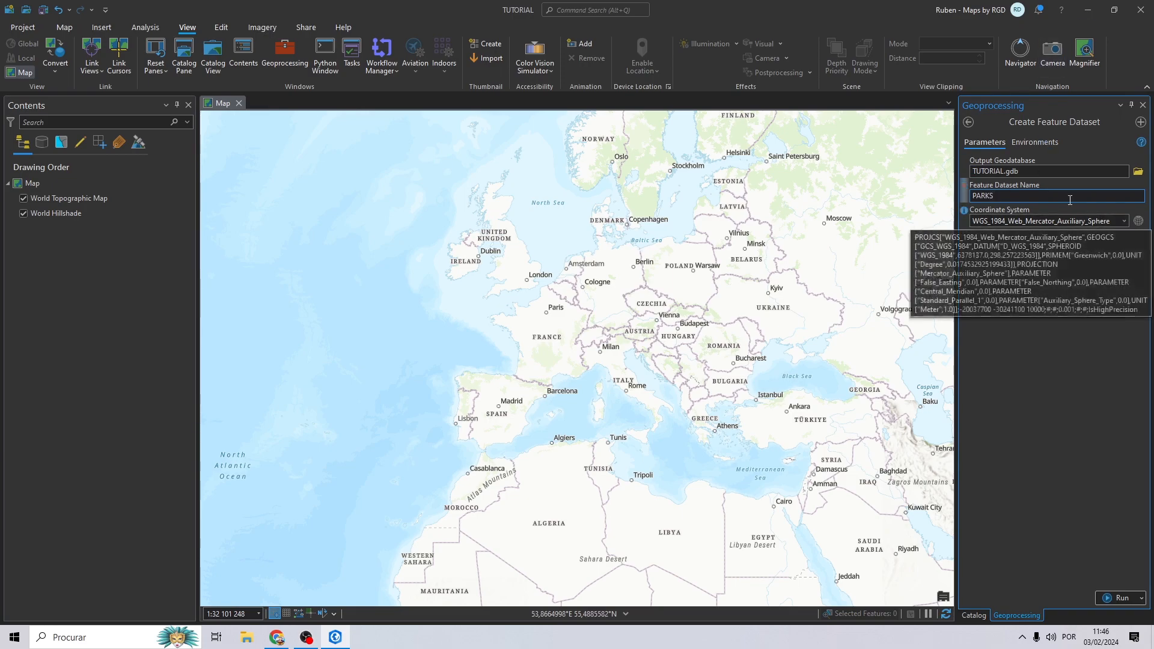
{"action": "left_click", "coordinate": [1036, 142]}
{"action": "left_click", "coordinate": [989, 141]}
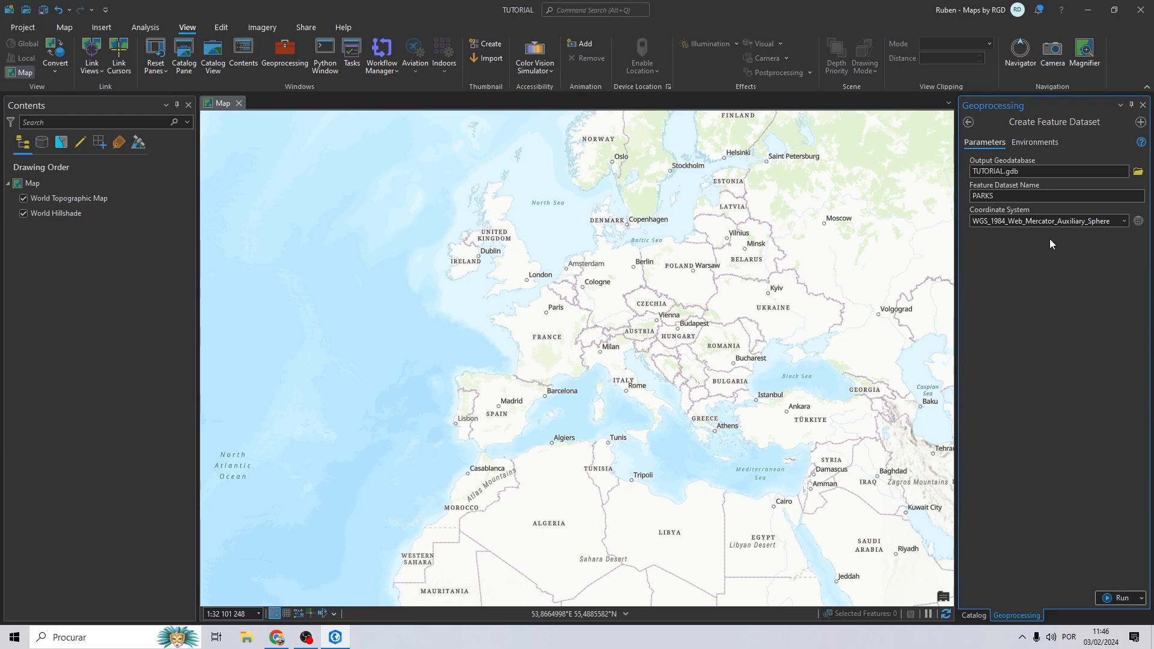
{"action": "left_click", "coordinate": [1117, 598]}
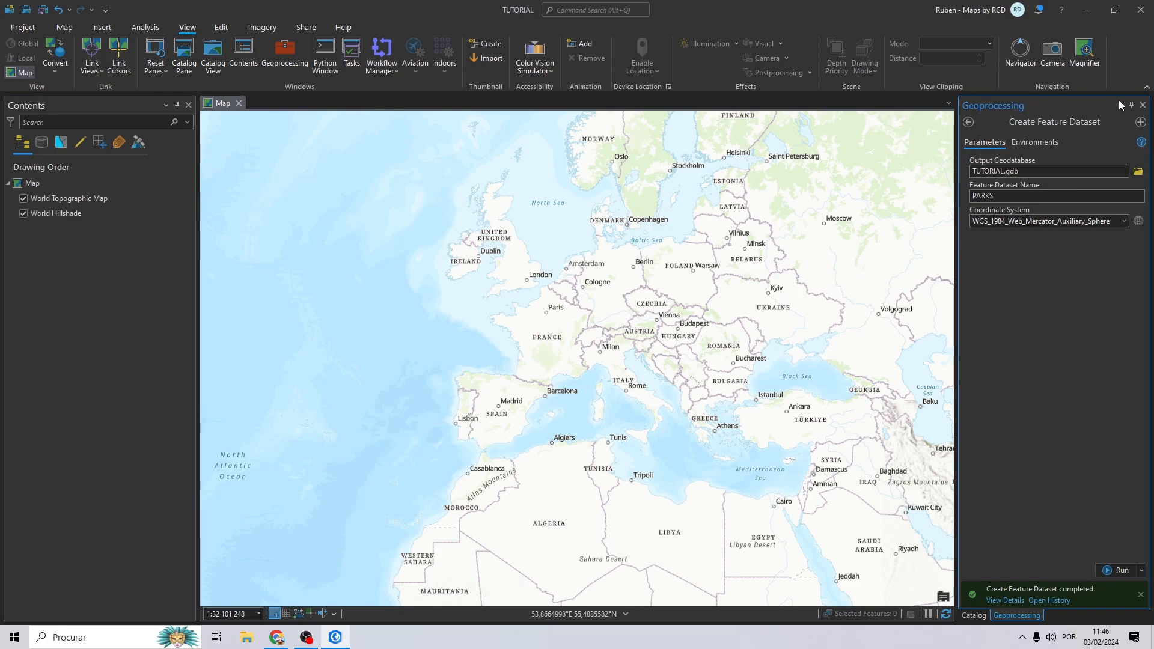
{"action": "left_click", "coordinate": [1143, 105]}
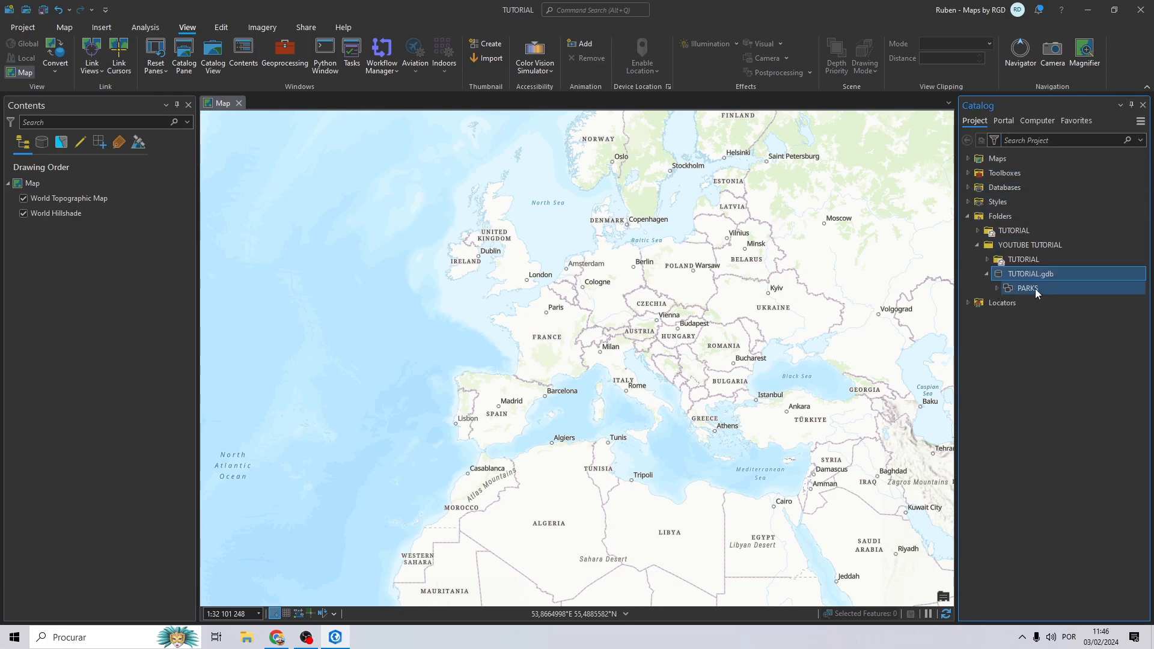
Create a second feature dataset named URBANS_AREAS in TUTORIAL.gdb
{"action": "right_click", "coordinate": [1014, 272]}
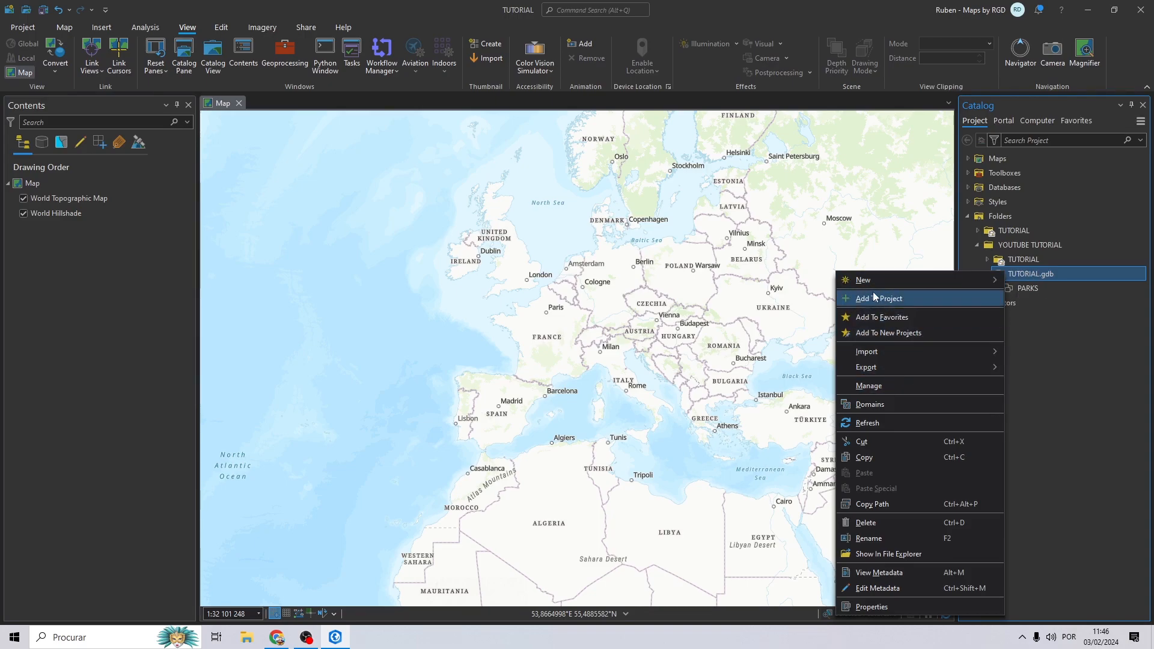
{"action": "mouse_move", "coordinate": [986, 285]}
{"action": "left_click", "coordinate": [1053, 282]}
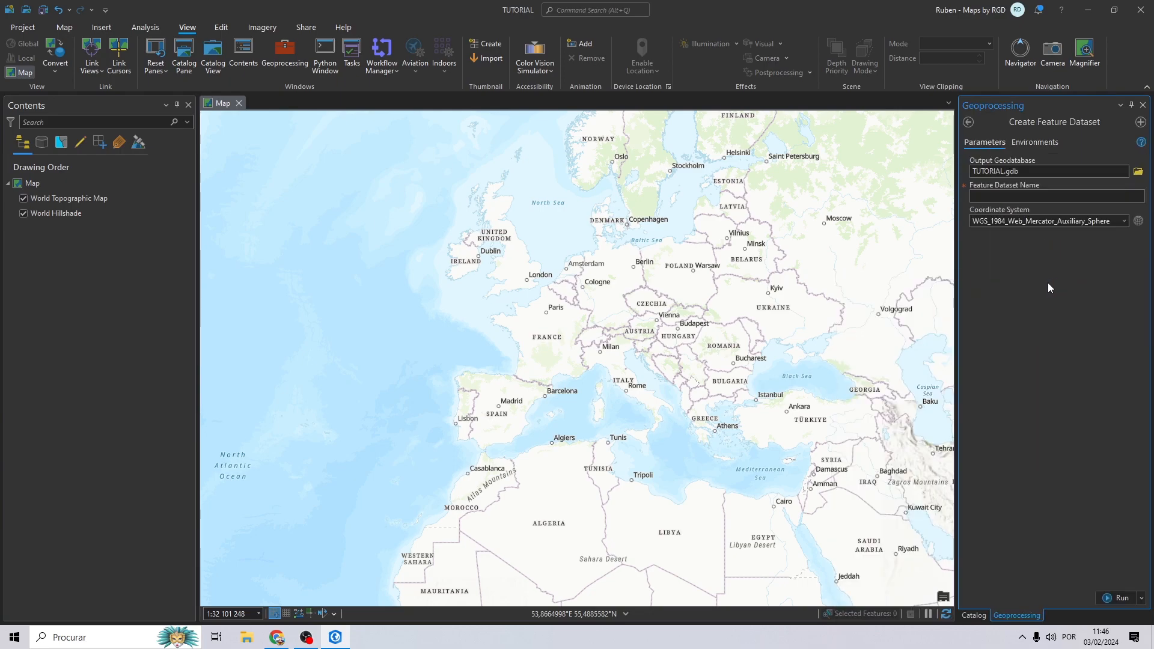
{"action": "left_click", "coordinate": [1001, 199]}
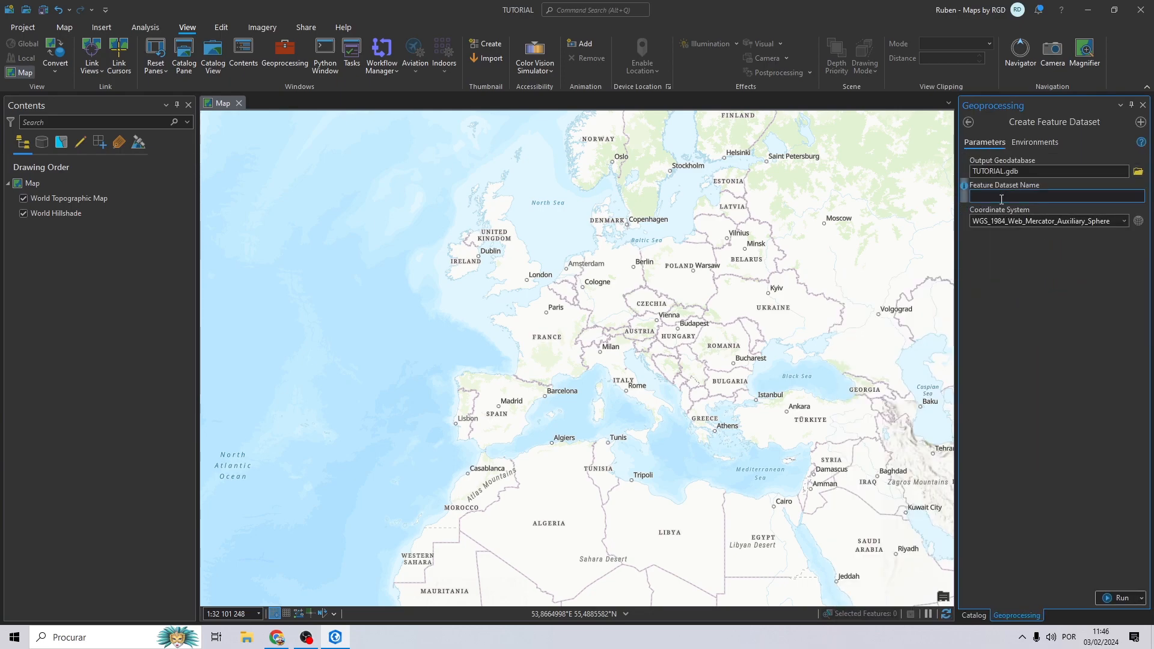
{"action": "type", "text": "U"}
{"action": "key", "text": "BackSpace"}
{"action": "type", "text": "BANS_AREAS"}
{"action": "left_click", "coordinate": [1118, 598]}
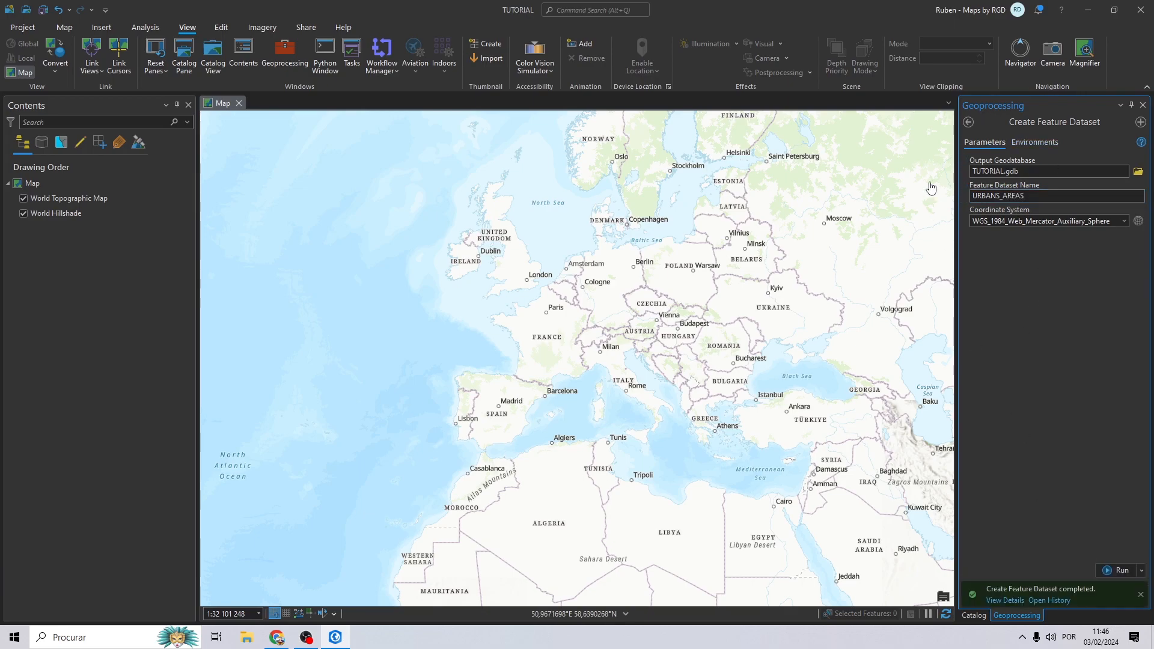
Rename the URBANS_AREAS feature dataset to URBAN_AREAS
{"action": "left_click", "coordinate": [974, 615]}
{"action": "left_click", "coordinate": [1025, 302]}
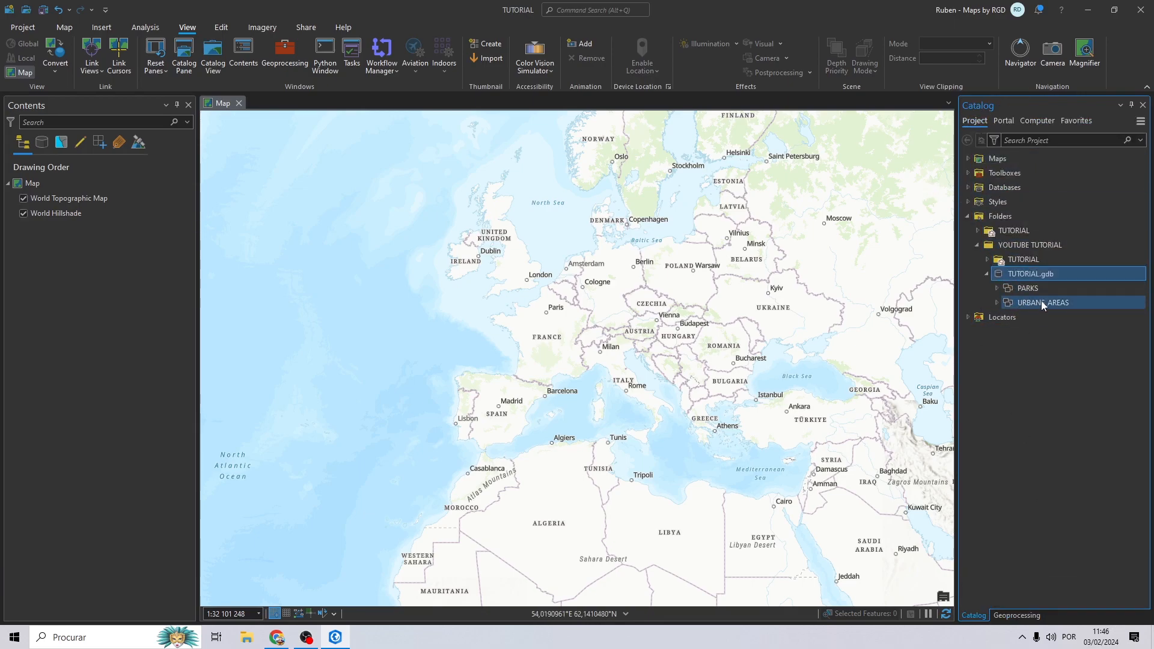
{"action": "left_click", "coordinate": [1041, 302]}
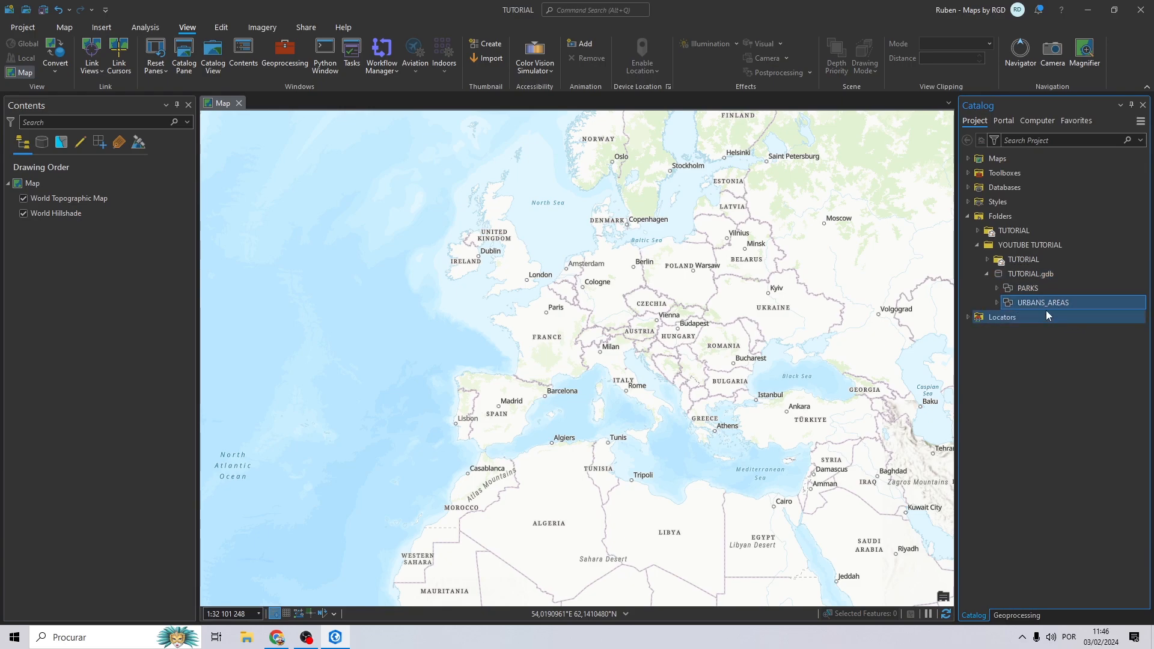
{"action": "left_click", "coordinate": [1043, 302]}
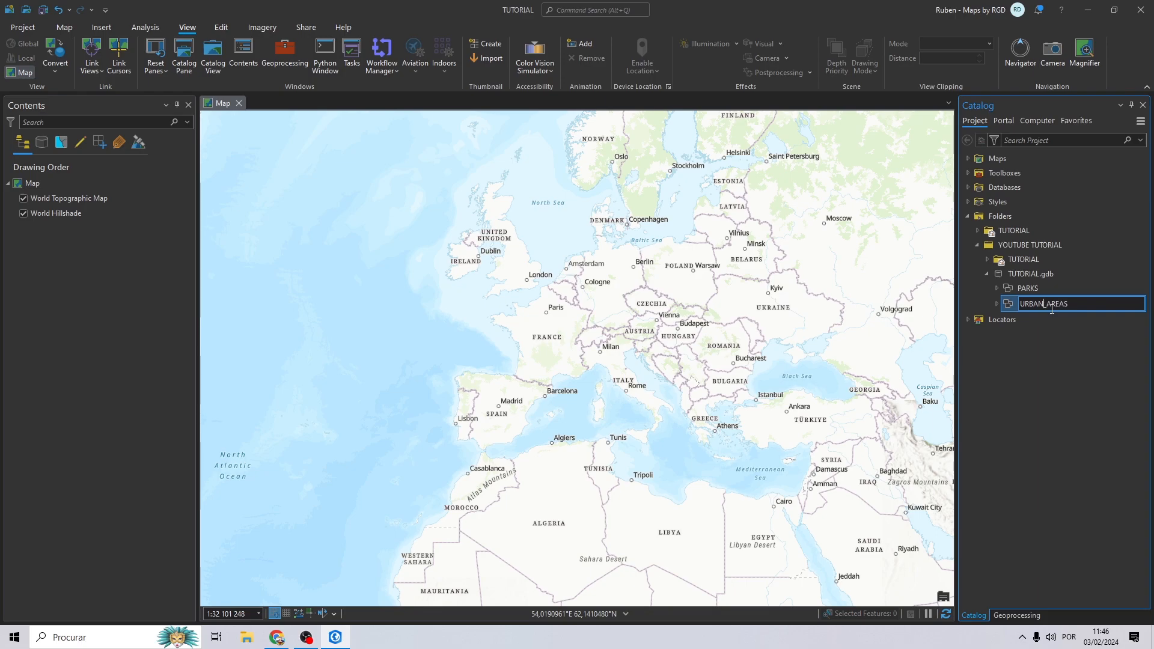
{"action": "left_click", "coordinate": [1056, 290]}
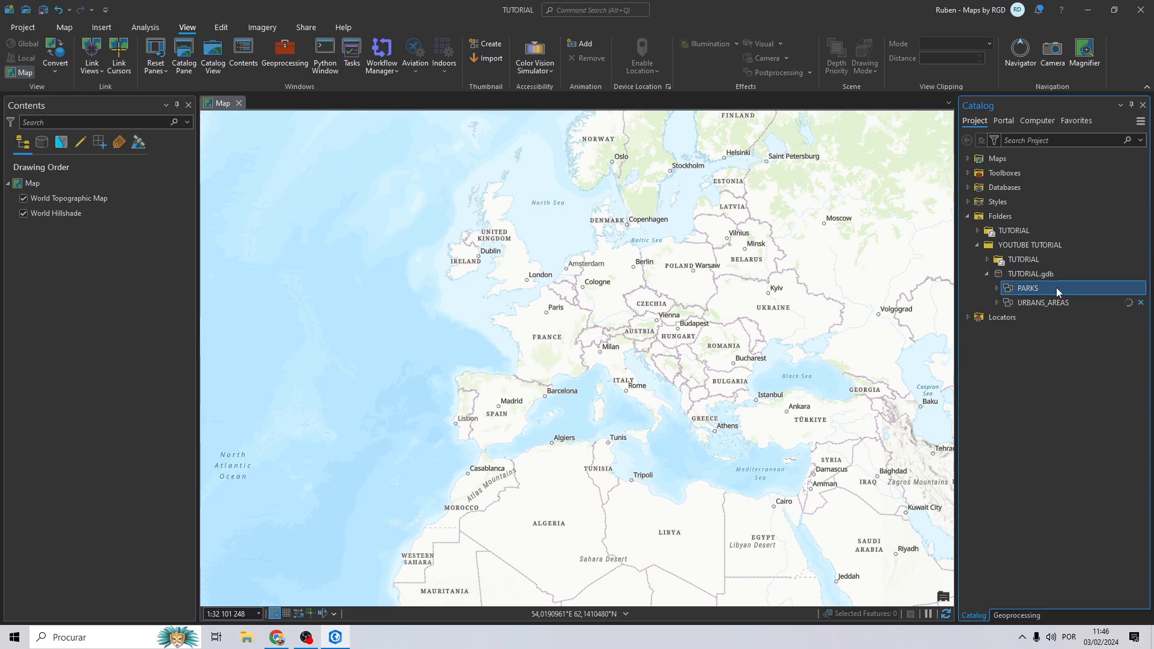
Create a line feature class named PATHWAYS in the PARKS feature dataset, keeping the default fields and inherited spatial reference
{"action": "right_click", "coordinate": [1024, 287]}
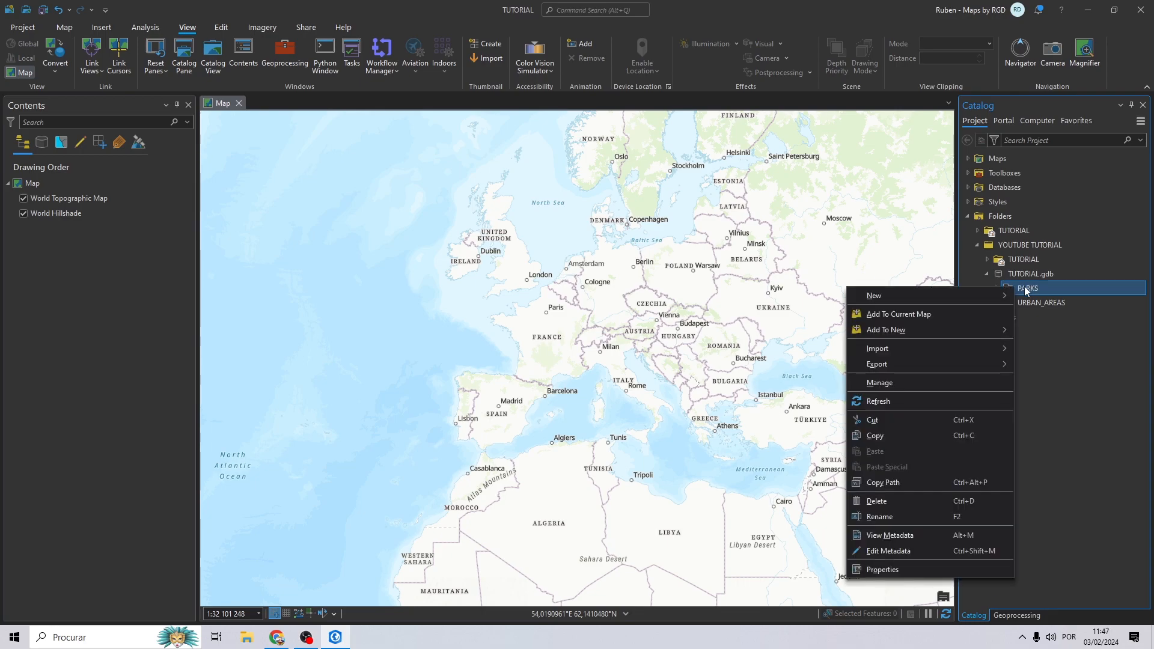
{"action": "mouse_move", "coordinate": [969, 294]}
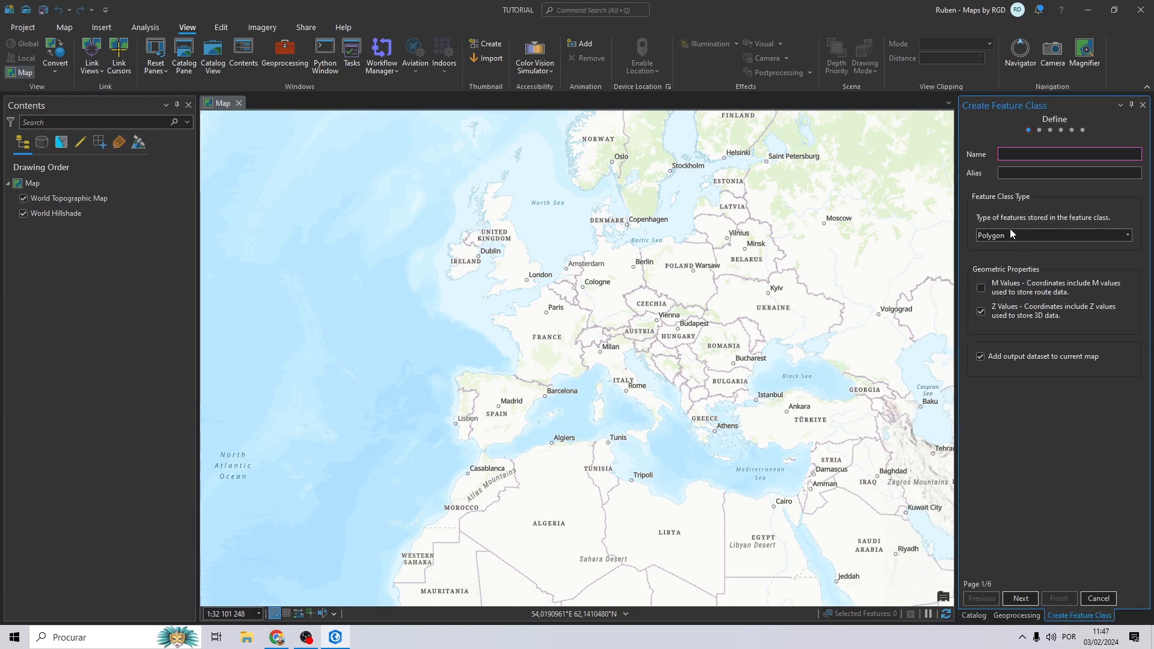
{"action": "left_click", "coordinate": [1129, 237]}
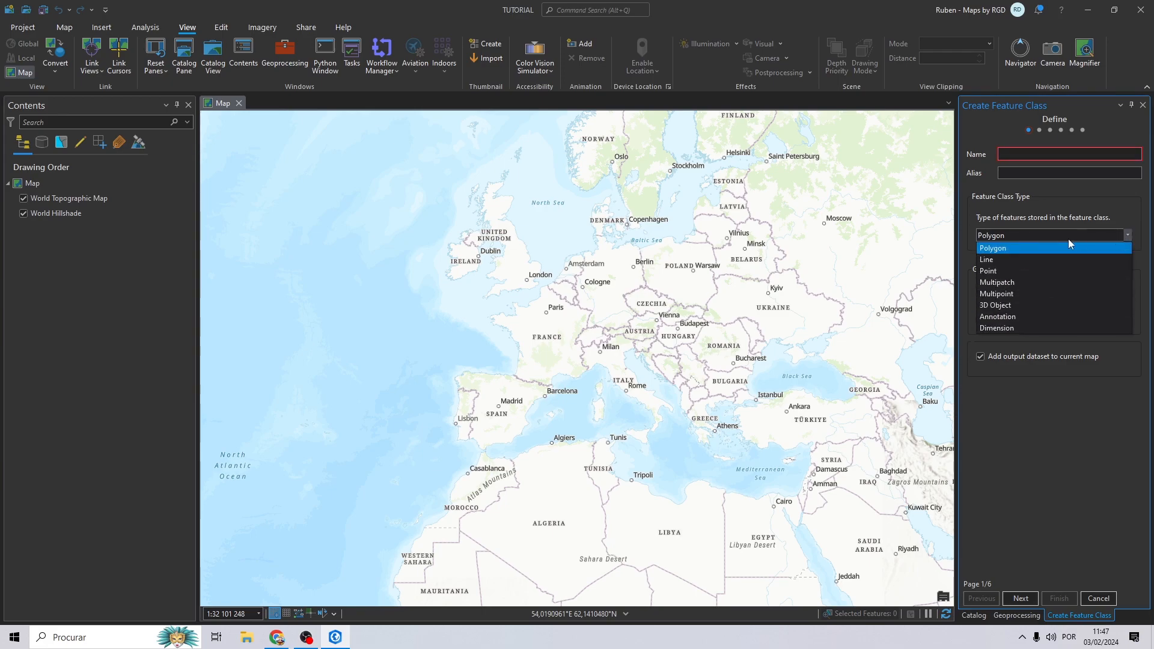
{"action": "left_click", "coordinate": [988, 259]}
{"action": "left_click", "coordinate": [1021, 154]}
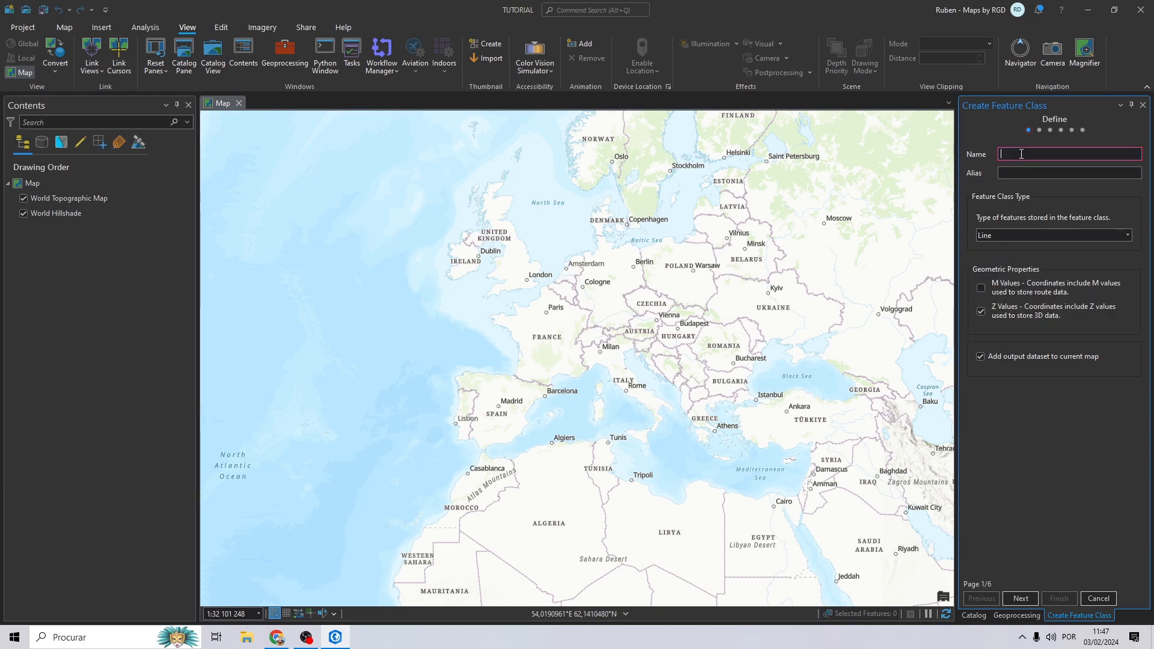
{"action": "type", "text": "PATHWAYS"}
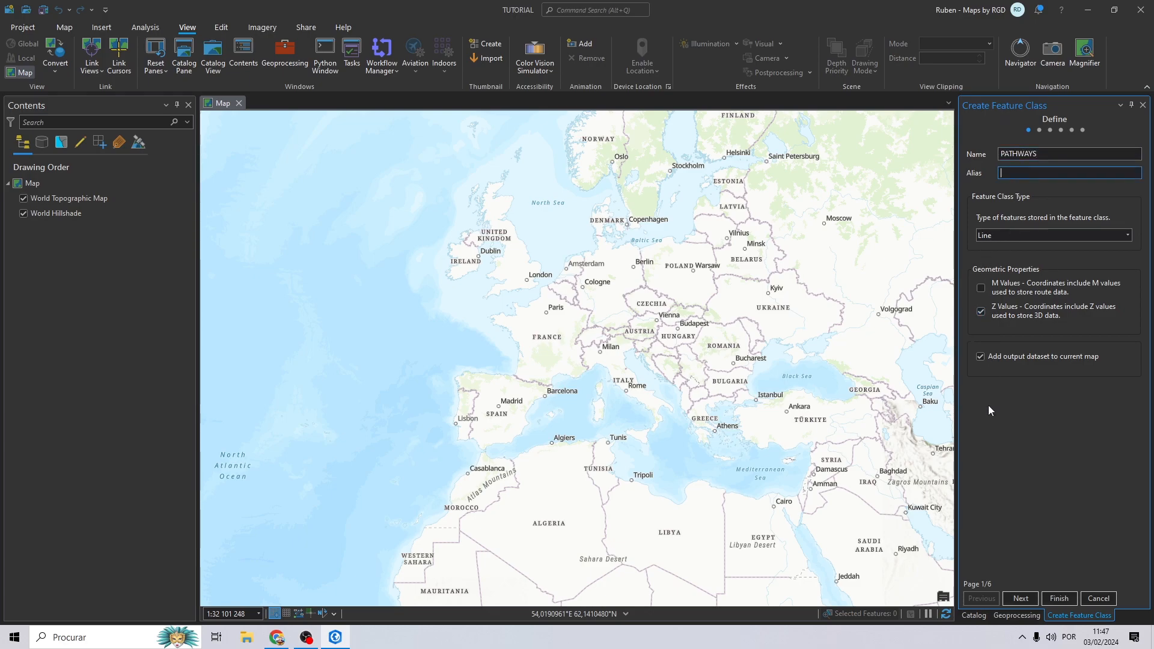
{"action": "left_click", "coordinate": [1020, 598]}
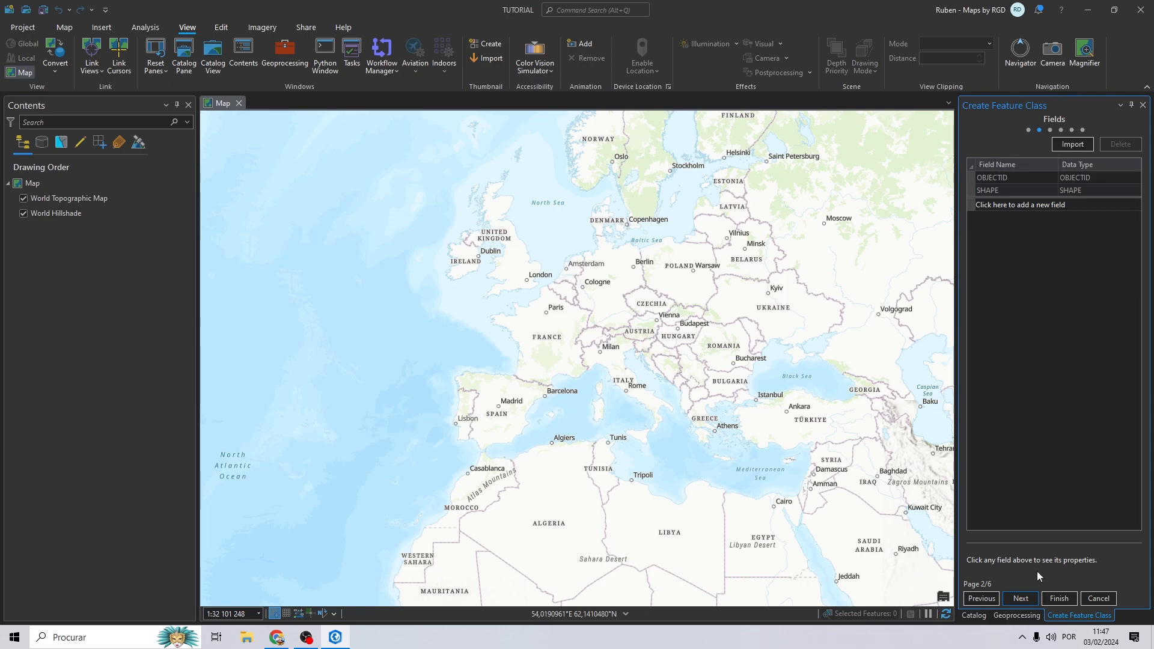
{"action": "left_click", "coordinate": [1028, 603]}
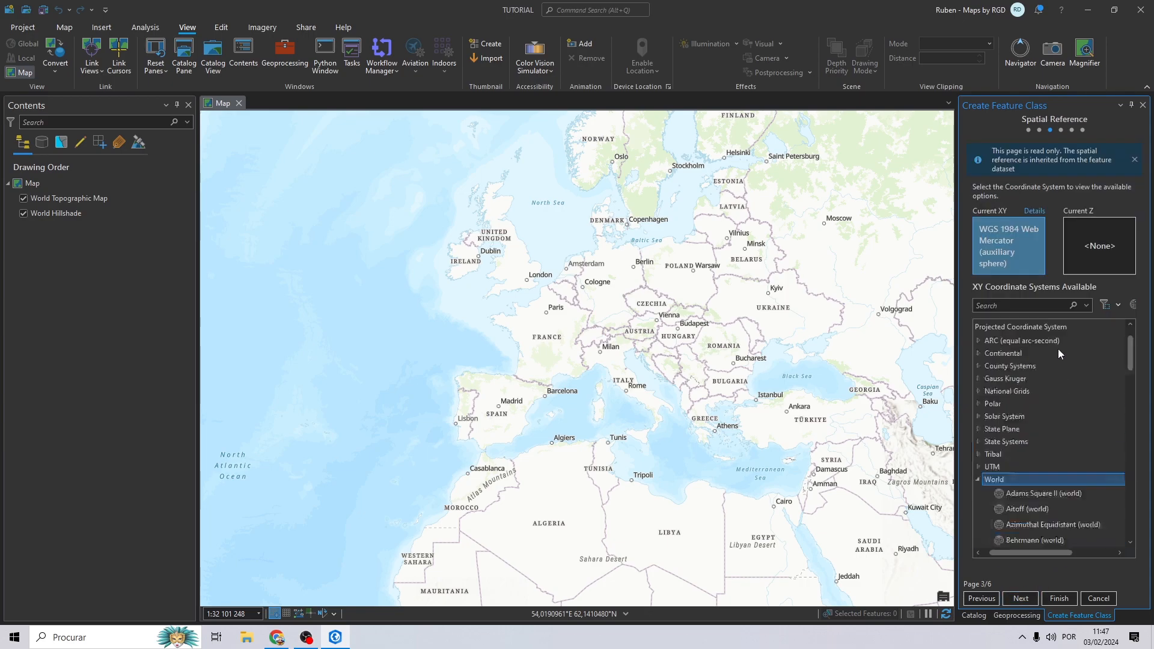
{"action": "left_click", "coordinate": [1020, 598]}
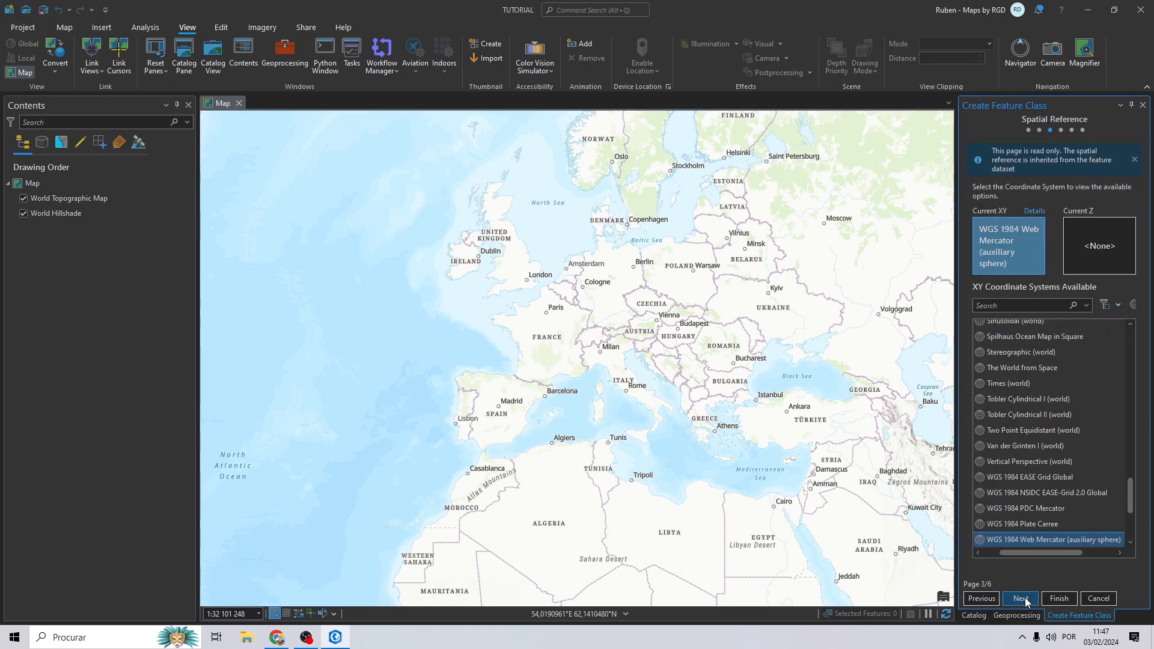
{"action": "left_click", "coordinate": [1020, 598]}
{"action": "left_click", "coordinate": [1067, 600]}
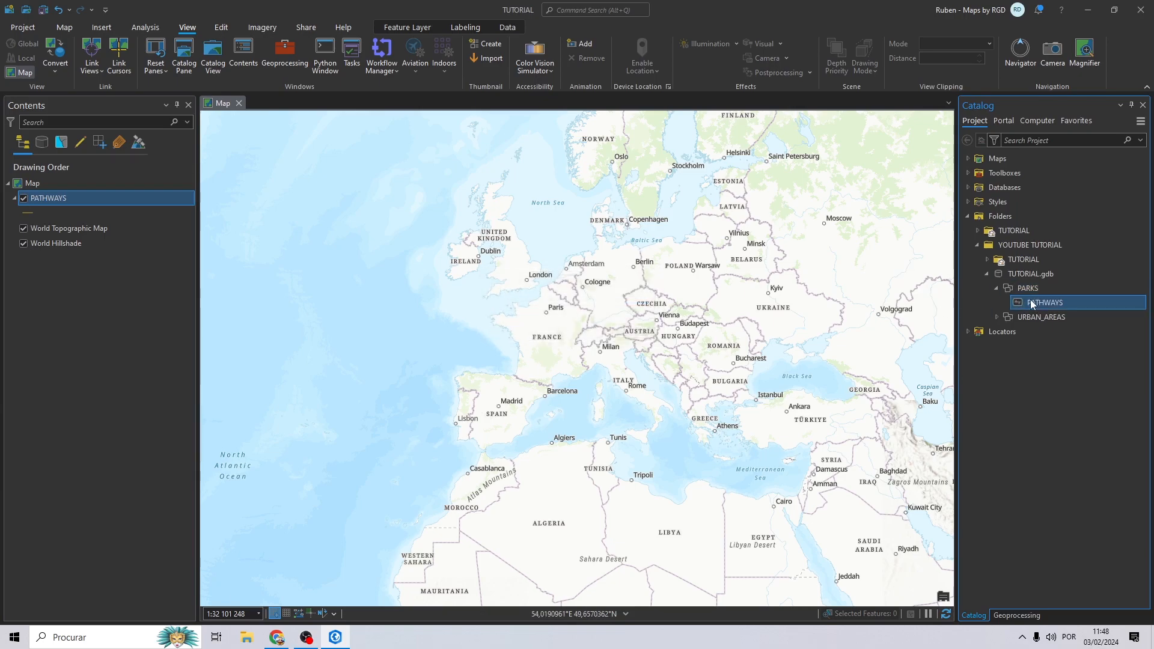
Create a polygon feature class named PLAYGROUND in the PARKS feature dataset
{"action": "right_click", "coordinate": [1035, 290]}
{"action": "mouse_move", "coordinate": [913, 294]}
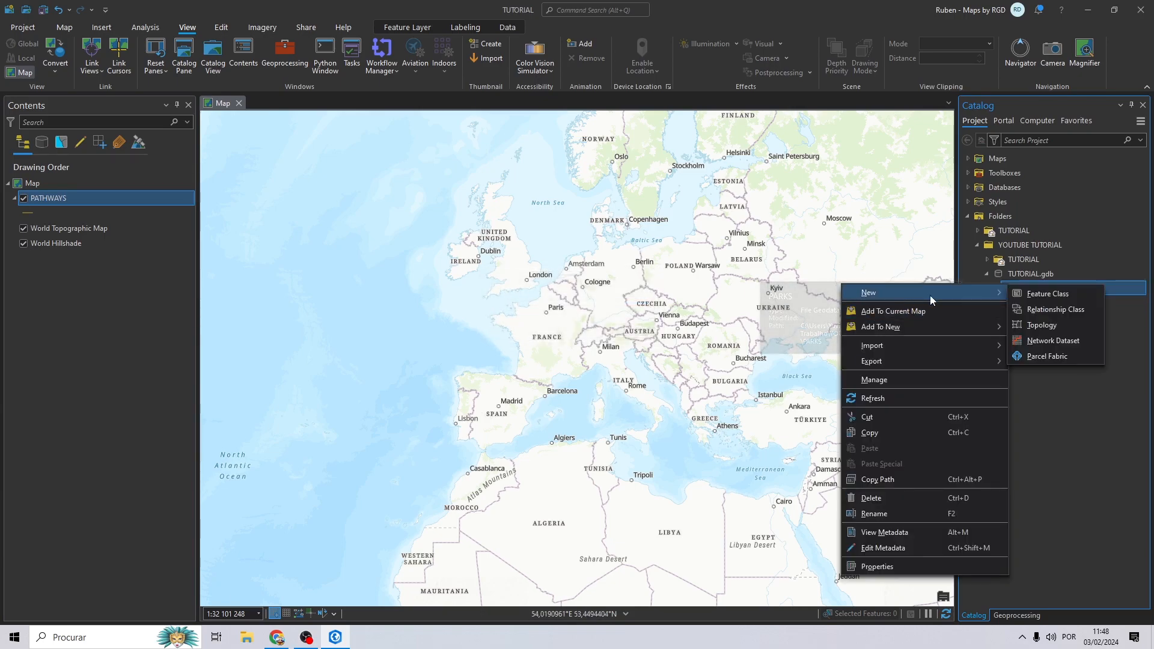
{"action": "left_click", "coordinate": [1025, 294]}
{"action": "left_click", "coordinate": [1019, 153]}
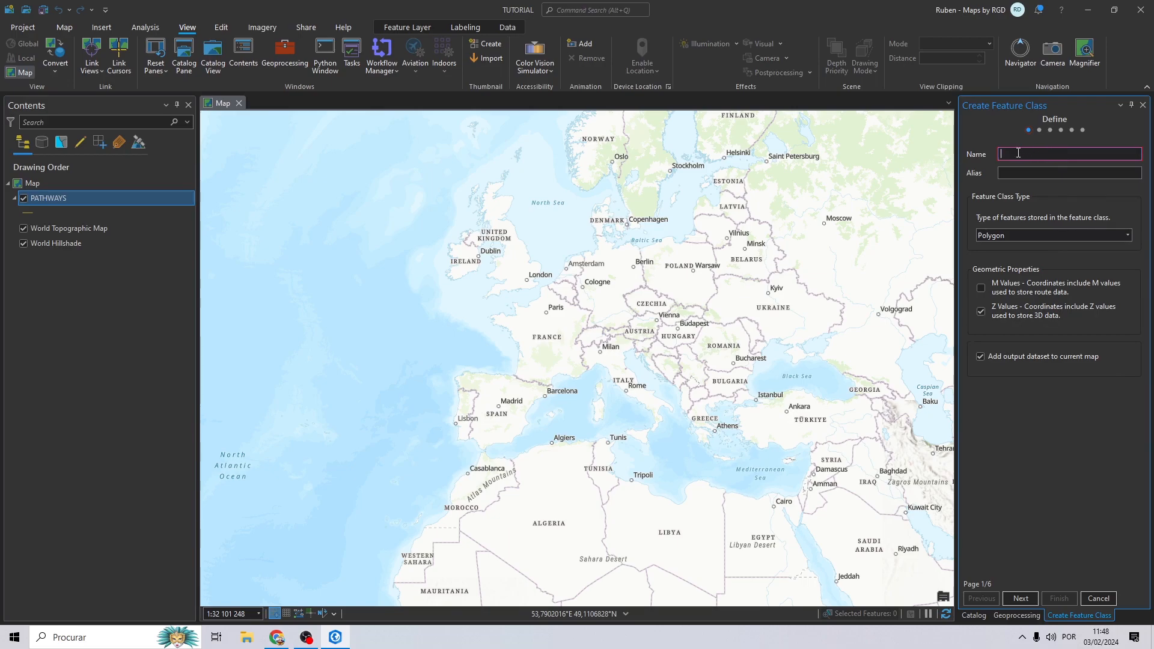
{"action": "type", "text": "PLAYGROUND"}
{"action": "left_click", "coordinate": [1021, 598]}
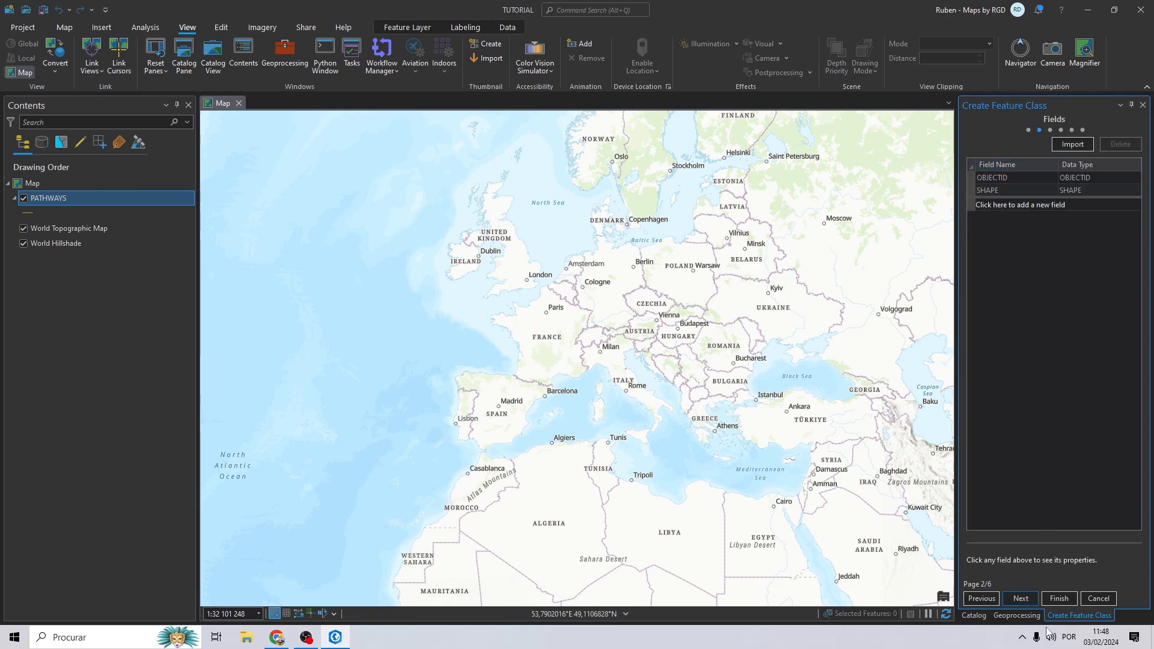
{"action": "left_click", "coordinate": [1065, 599]}
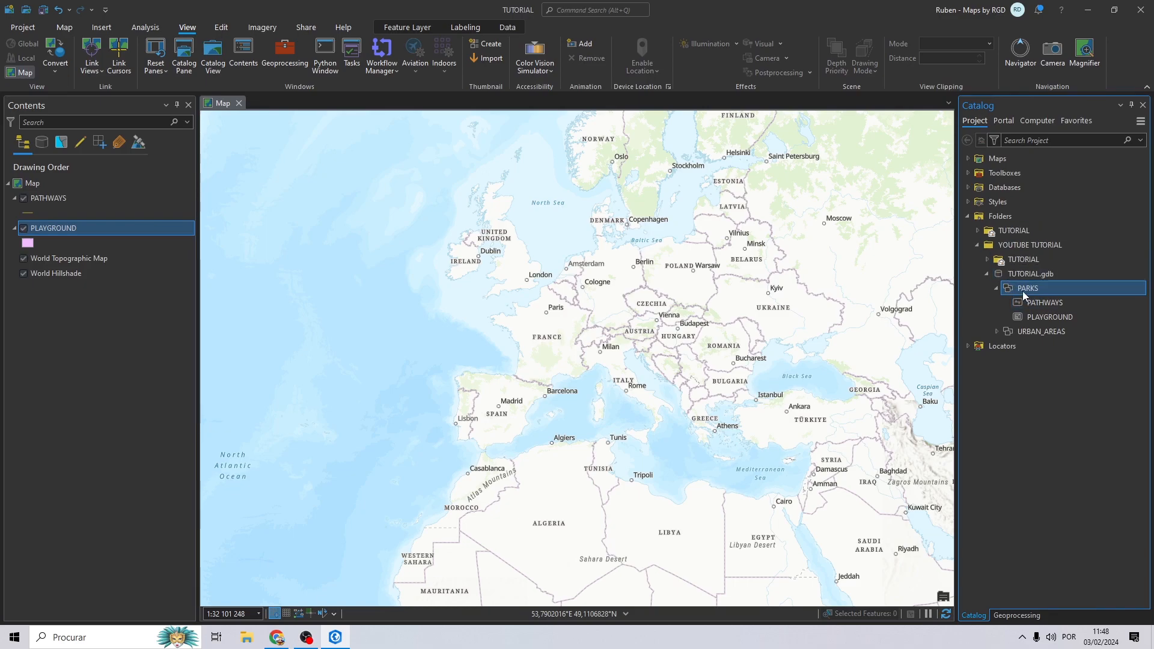
Create a point feature class named TREES in the PARKS feature dataset
{"action": "right_click", "coordinate": [1024, 288]}
{"action": "mouse_move", "coordinate": [951, 293]}
{"action": "left_click", "coordinate": [1024, 291]}
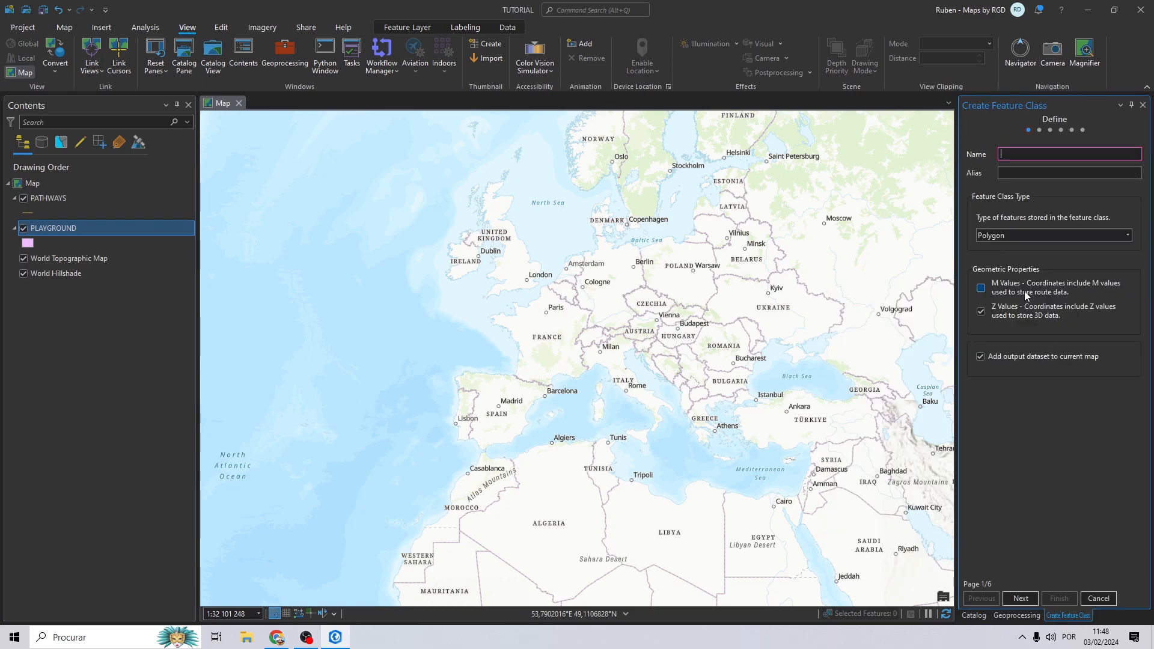
{"action": "type", "text": "TREES"}
{"action": "left_click", "coordinate": [1020, 238]}
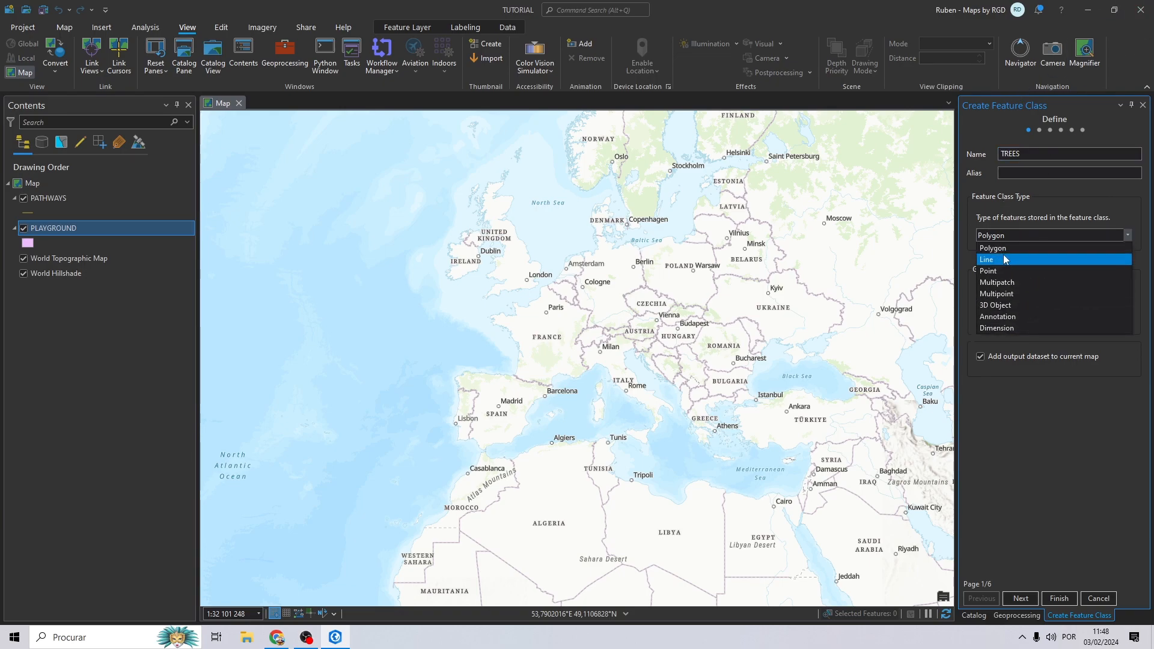
{"action": "left_click", "coordinate": [997, 270]}
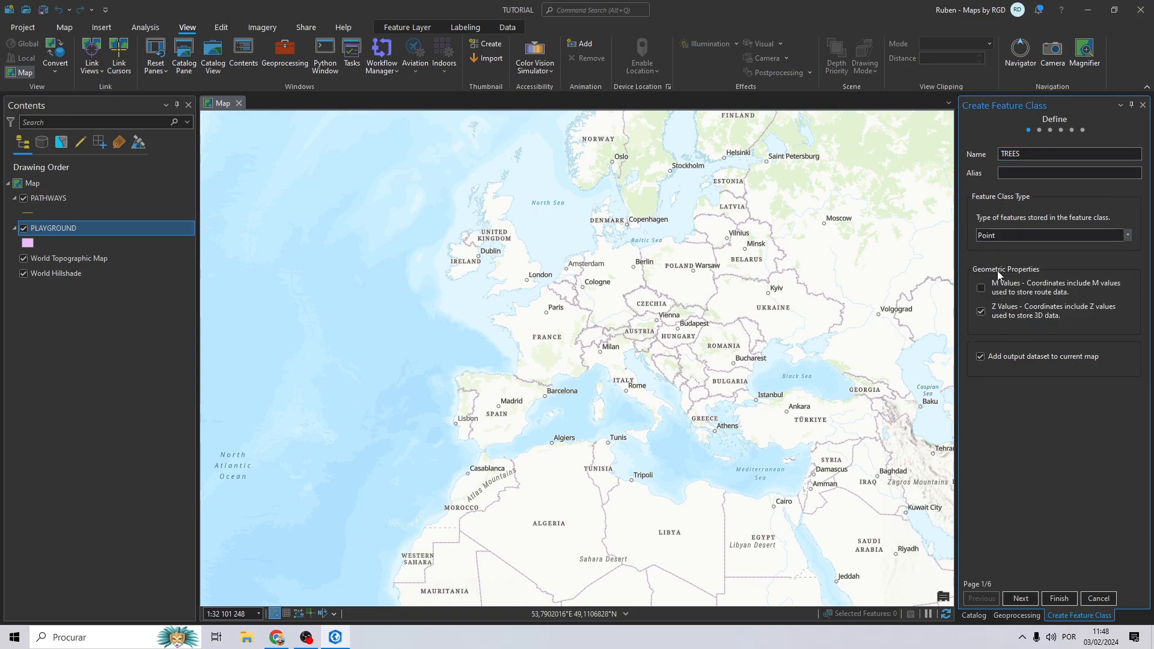
{"action": "left_click", "coordinate": [1064, 599]}
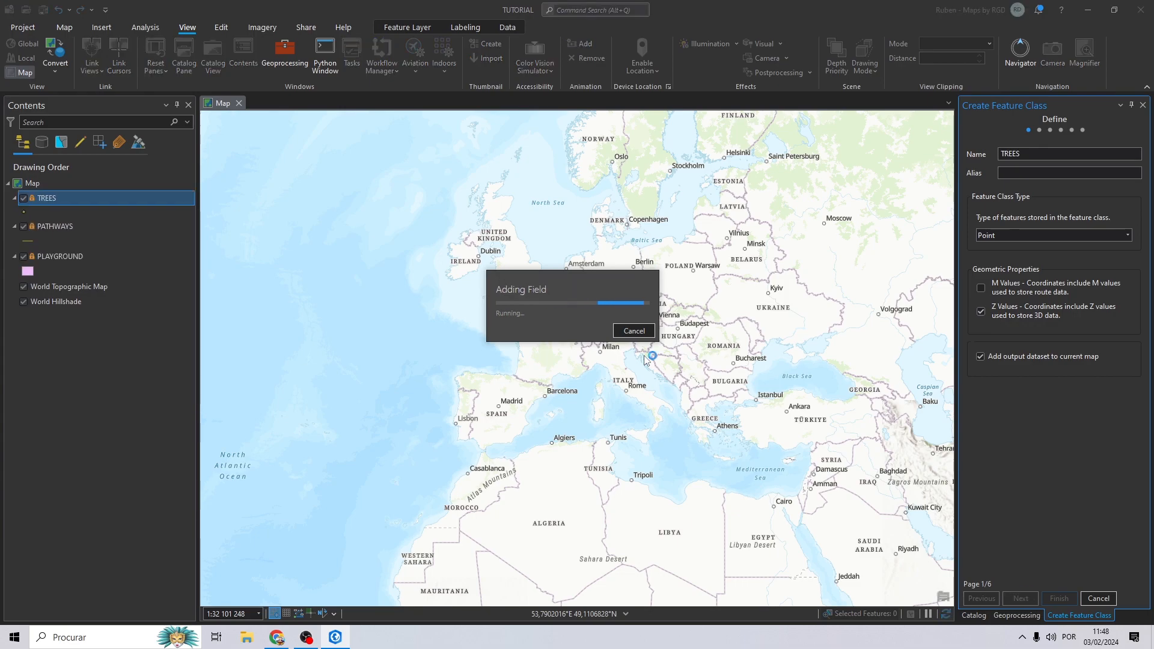
Examine the fields in the TREES layer's attribute table and close the table
{"action": "right_click", "coordinate": [74, 198]}
{"action": "left_click", "coordinate": [102, 233]}
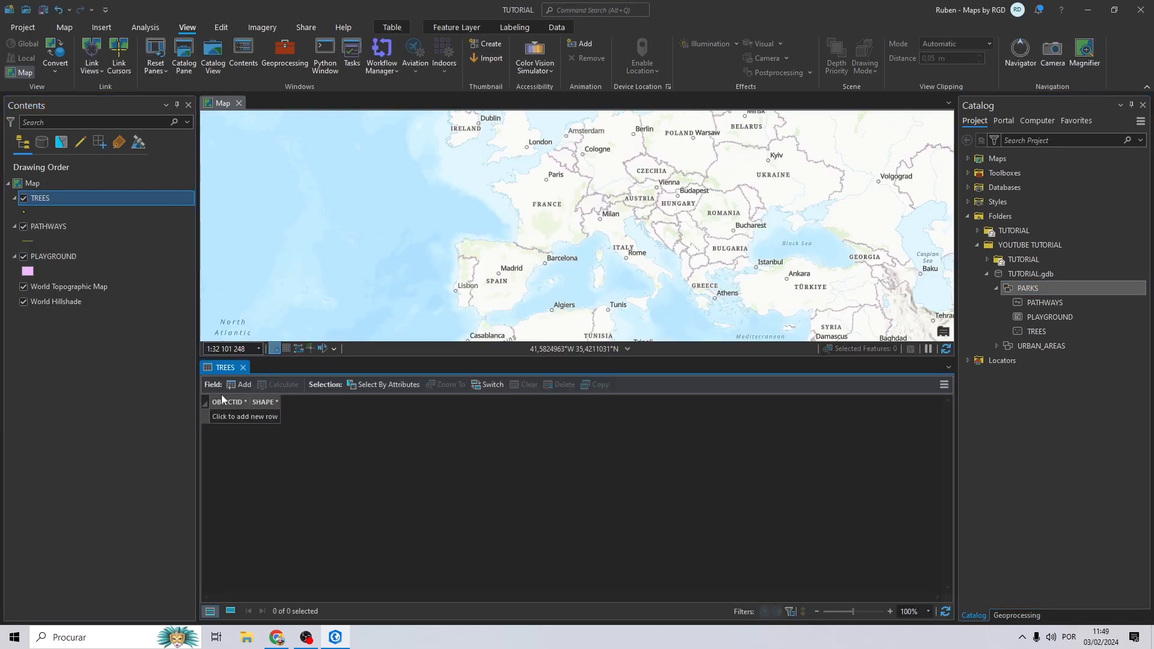
{"action": "left_click", "coordinate": [234, 403]}
{"action": "left_click", "coordinate": [234, 402]}
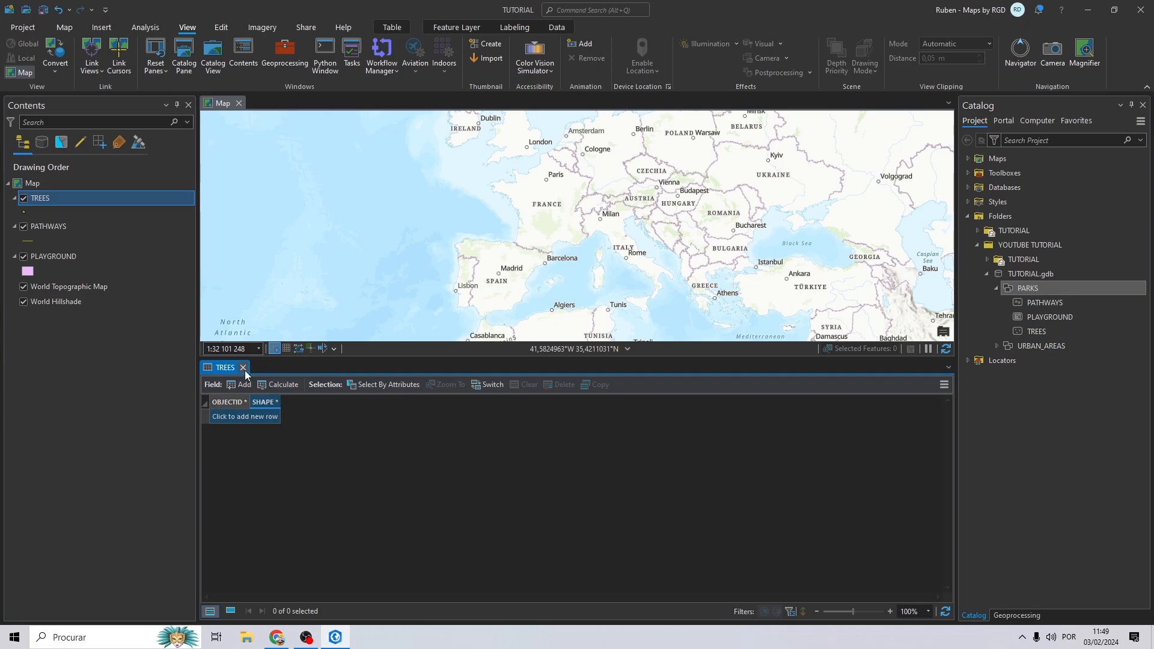
{"action": "left_click", "coordinate": [242, 367]}
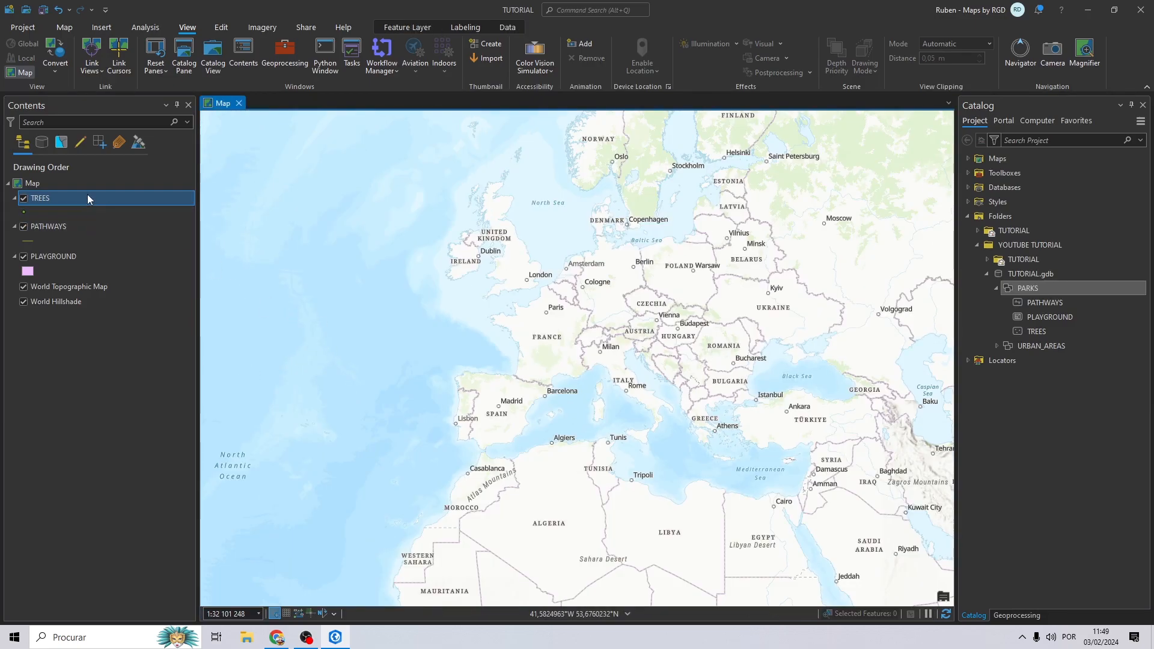
Add a domain named dSurface to TUTORIAL.gdb with the description "Type of Pathway Surfaces."
{"action": "left_click", "coordinate": [1020, 274]}
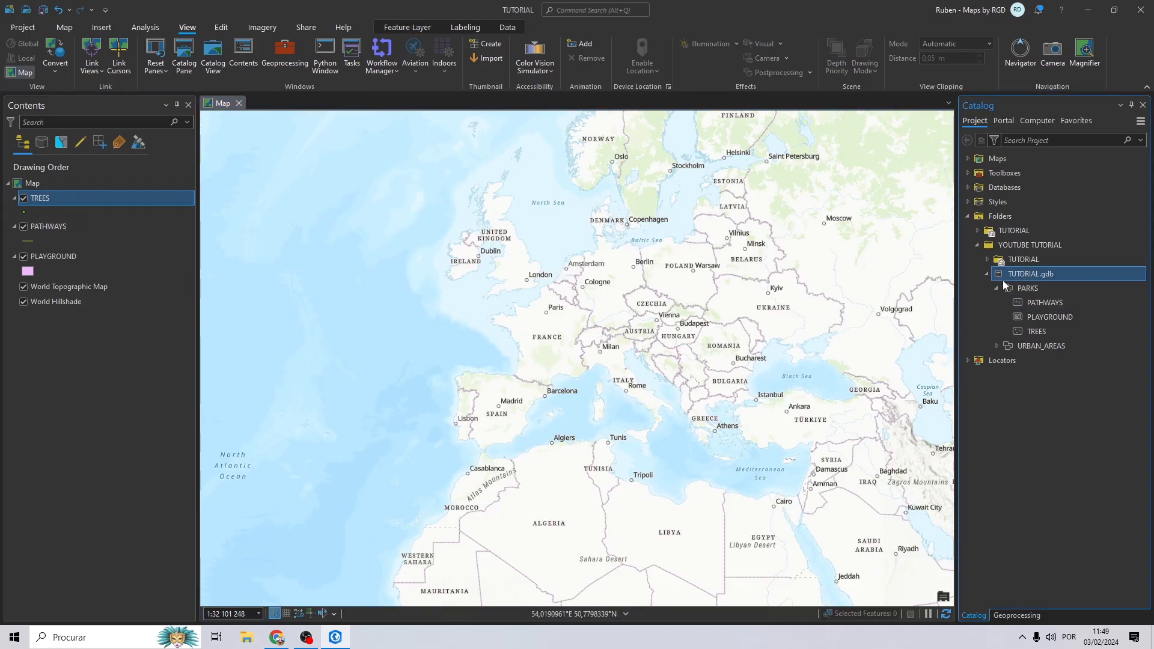
{"action": "right_click", "coordinate": [1004, 280]}
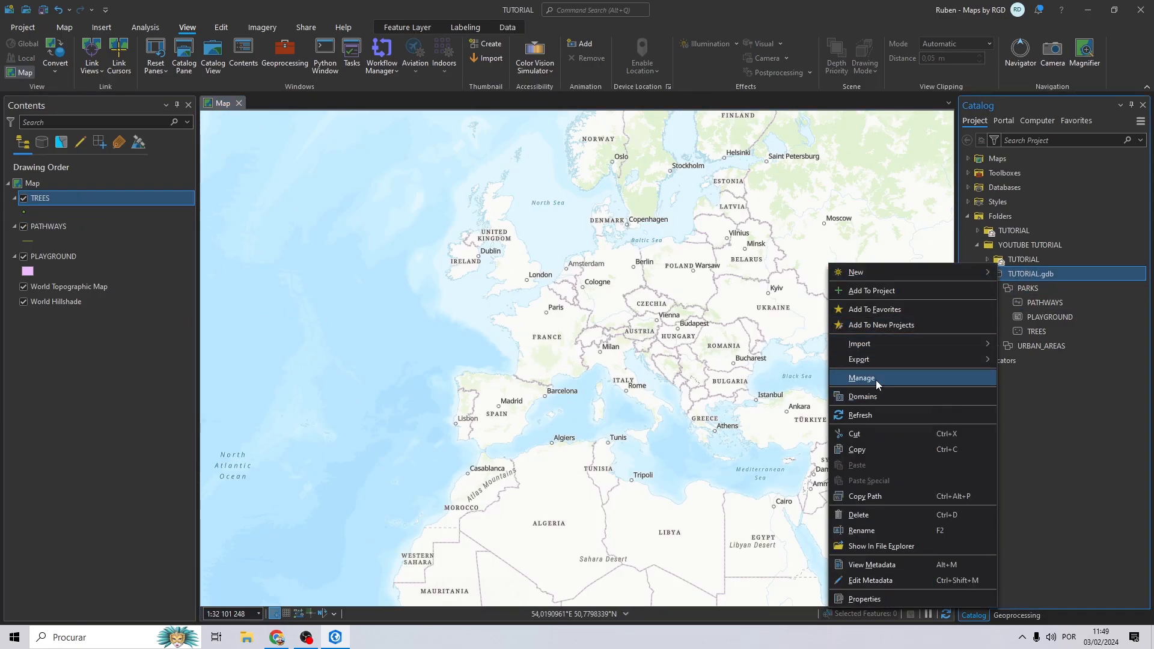
{"action": "left_click", "coordinate": [896, 396]}
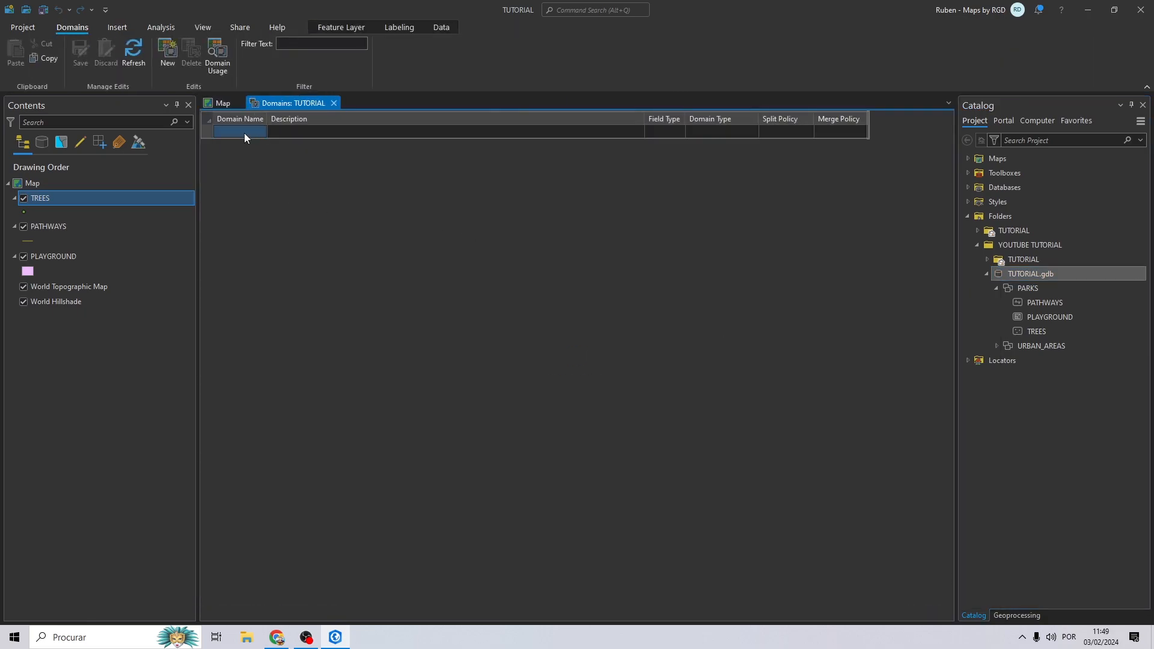
{"action": "left_click", "coordinate": [244, 133]}
{"action": "type", "text": "dSurfacew"}
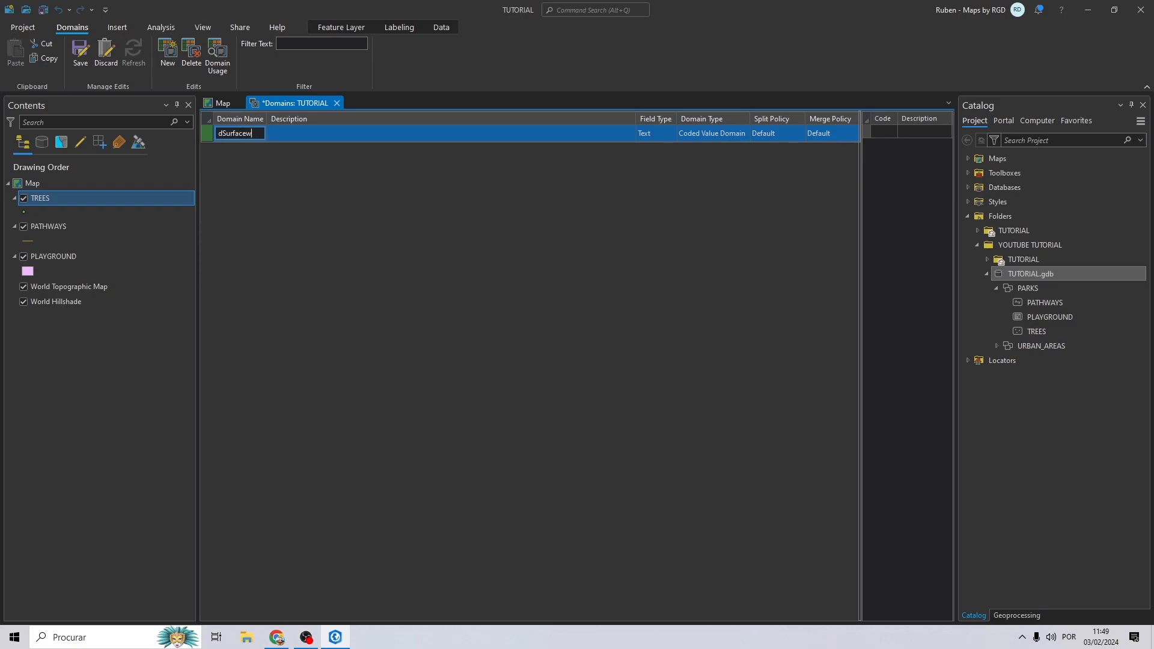
{"action": "key", "text": "BackSpace"}
{"action": "left_click", "coordinate": [302, 133]}
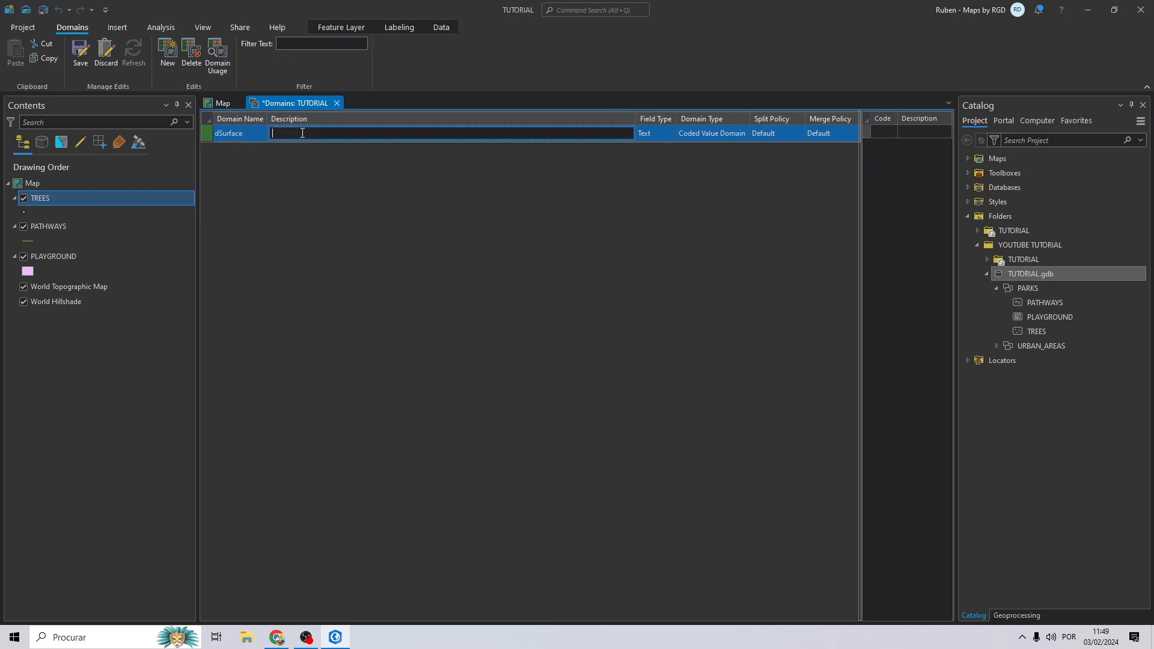
{"action": "type", "text": "Type of Pathway Surfaces"}
Configure the dSurface domain as a Coded Value Domain with split policy Duplicate and merge policy Default
{"action": "left_click", "coordinate": [745, 132]}
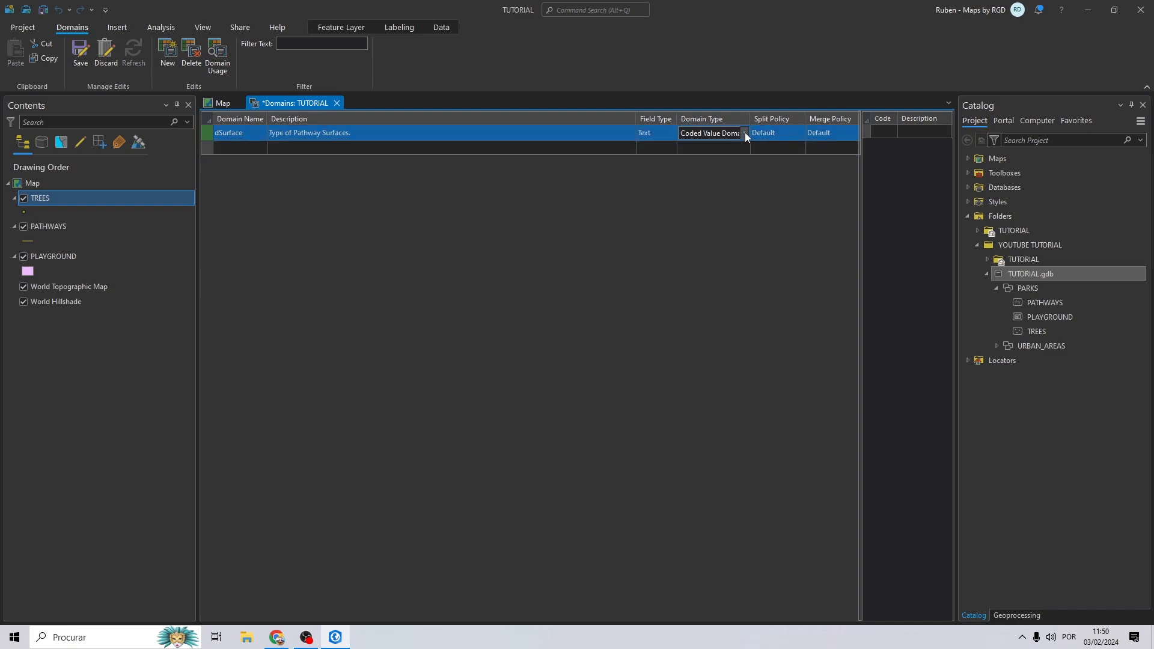
{"action": "left_click", "coordinate": [744, 133]}
{"action": "left_click", "coordinate": [719, 157]}
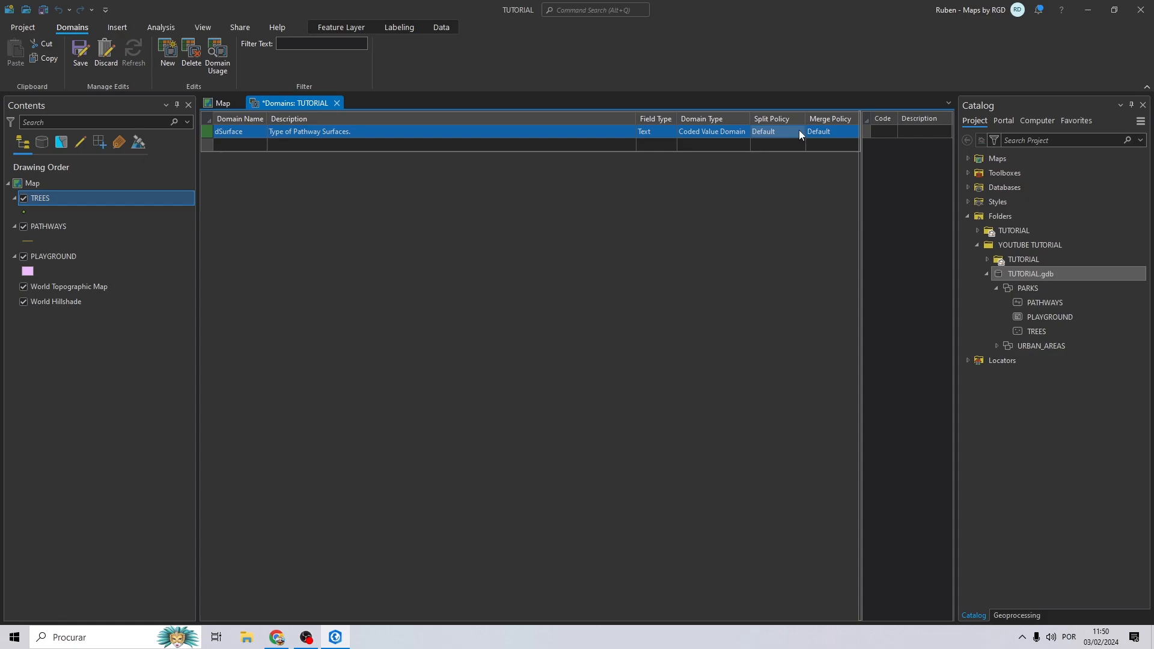
{"action": "left_click", "coordinate": [799, 130]}
{"action": "left_click", "coordinate": [800, 131]}
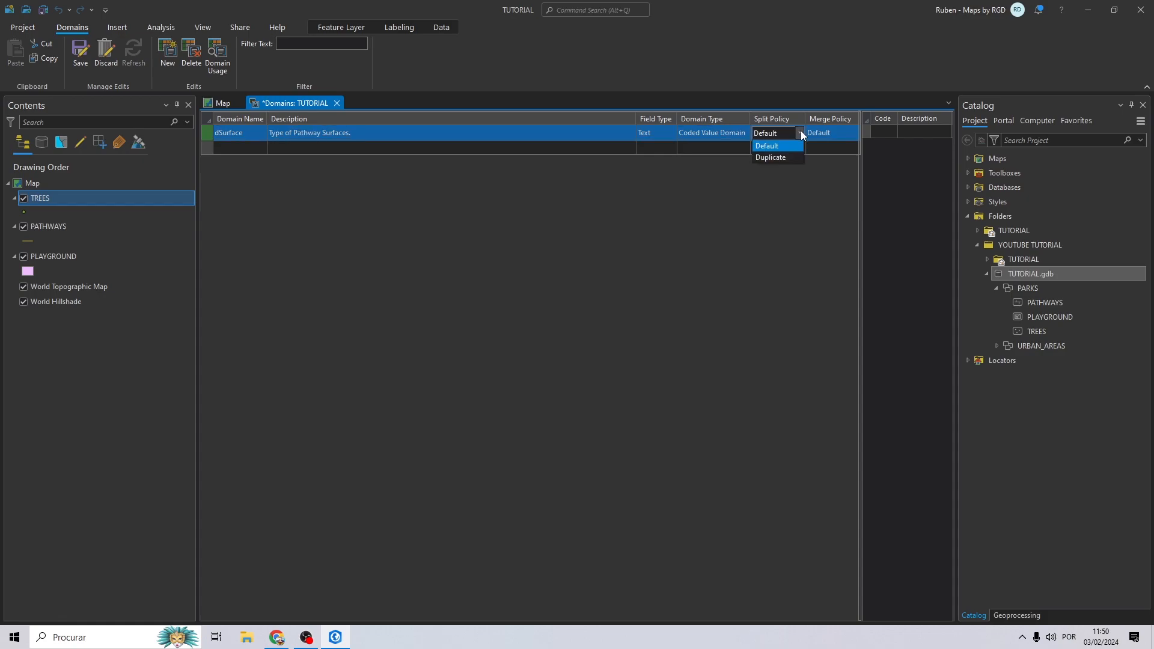
{"action": "left_click", "coordinate": [777, 156]}
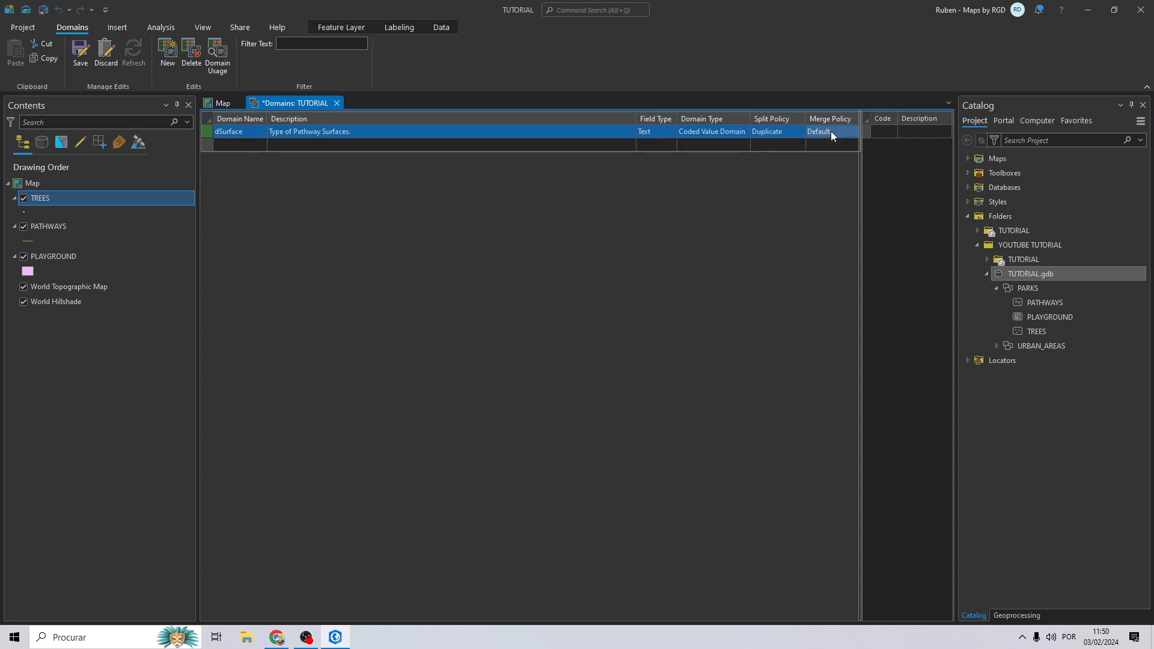
{"action": "left_click", "coordinate": [831, 131]}
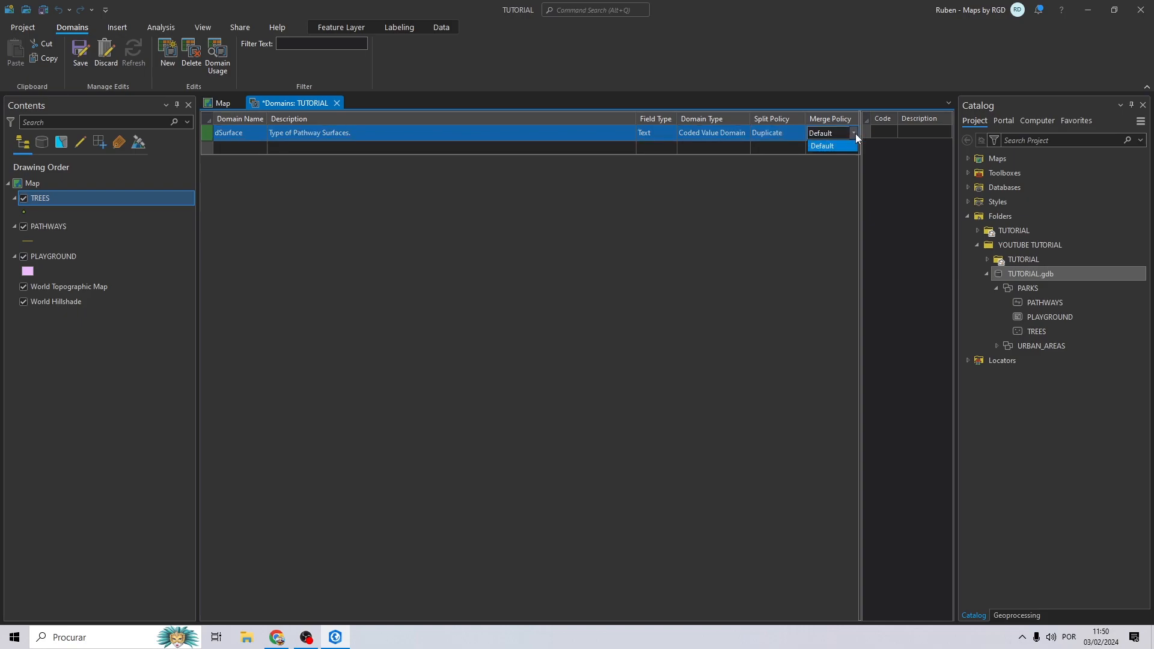
Add the coded values CB for COBBLESTONE and DT for DIRT to the dSurface domain
{"action": "left_click", "coordinate": [885, 129]}
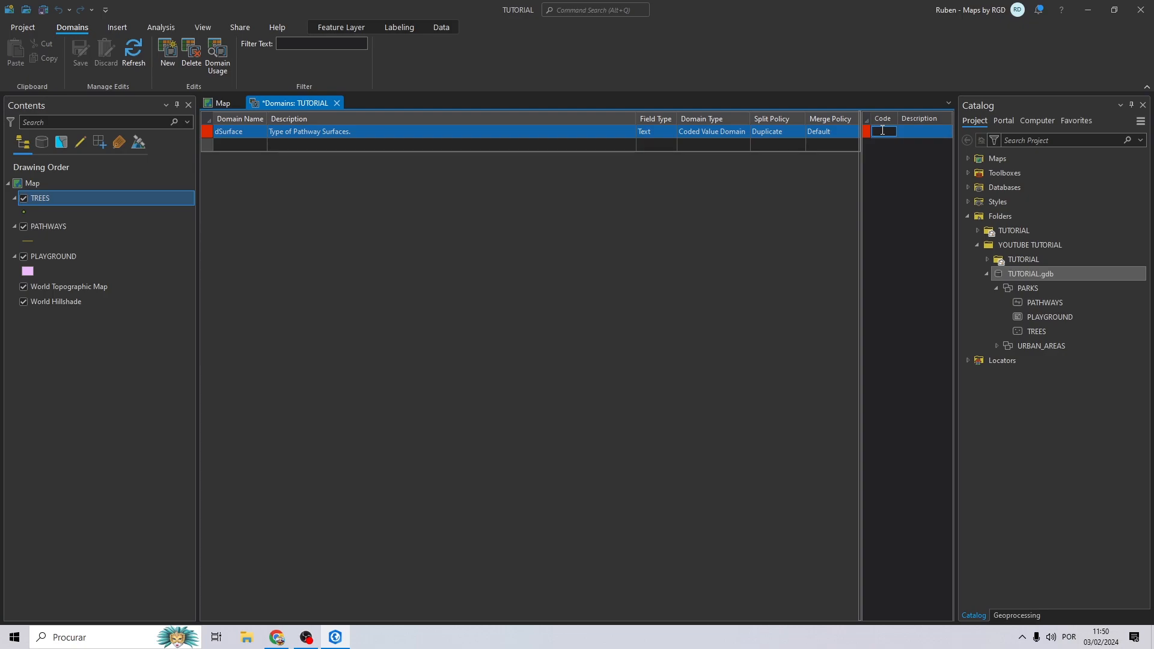
{"action": "type", "text": "CB"}
{"action": "key", "text": "Tab"}
{"action": "type", "text": "COBBLESTONE"}
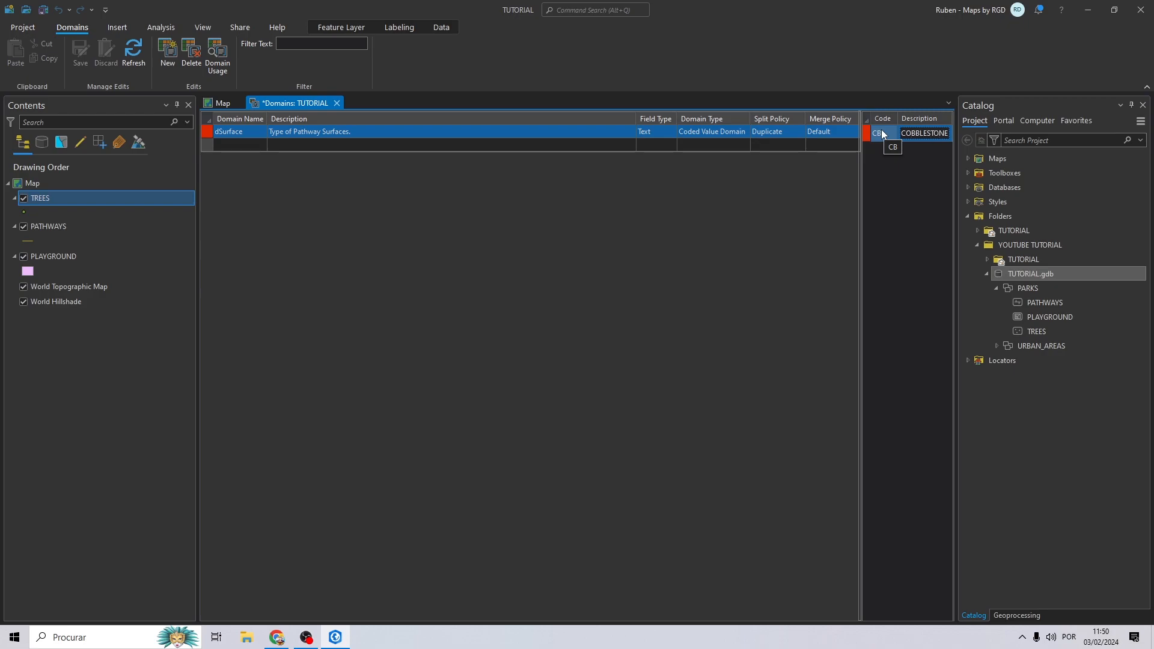
{"action": "key", "text": "Return"}
{"action": "double_click", "coordinate": [885, 147]}
{"action": "type", "text": "DT"}
{"action": "key", "text": "Tab"}
{"action": "type", "text": "DIRT"}
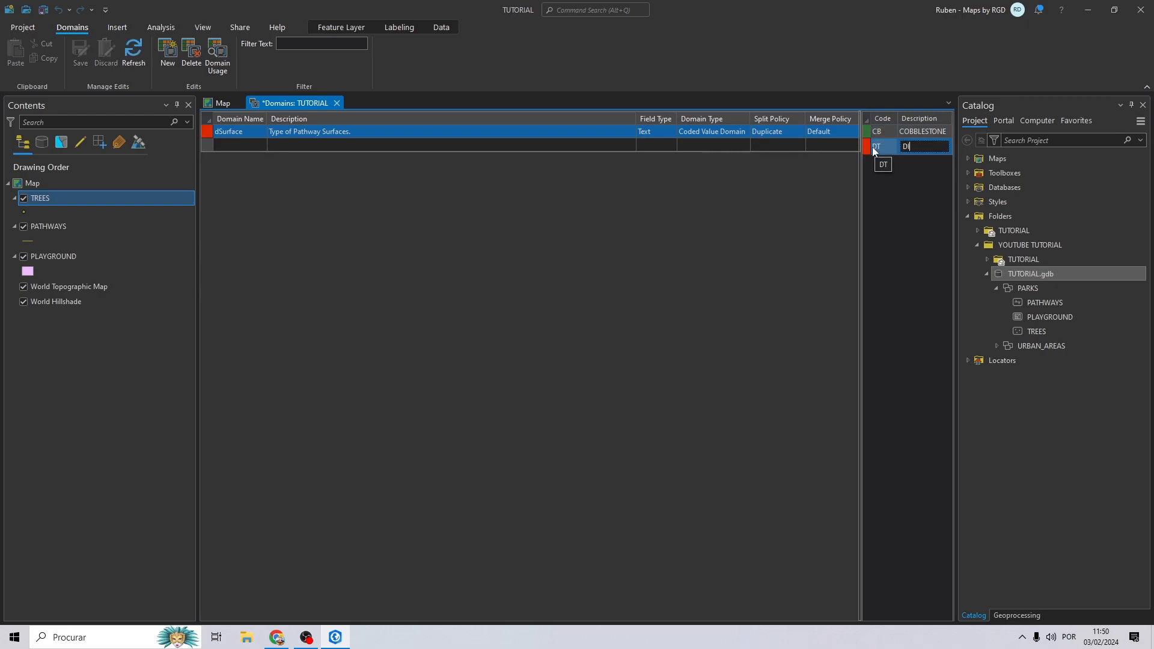
{"action": "key", "text": "Return"}
Add the coded values GR for GRAVEL and ML for MULCH to the dSurface domain
{"action": "type", "text": "GR"}
{"action": "key", "text": "Tab"}
{"action": "type", "text": "GRAVEL"}
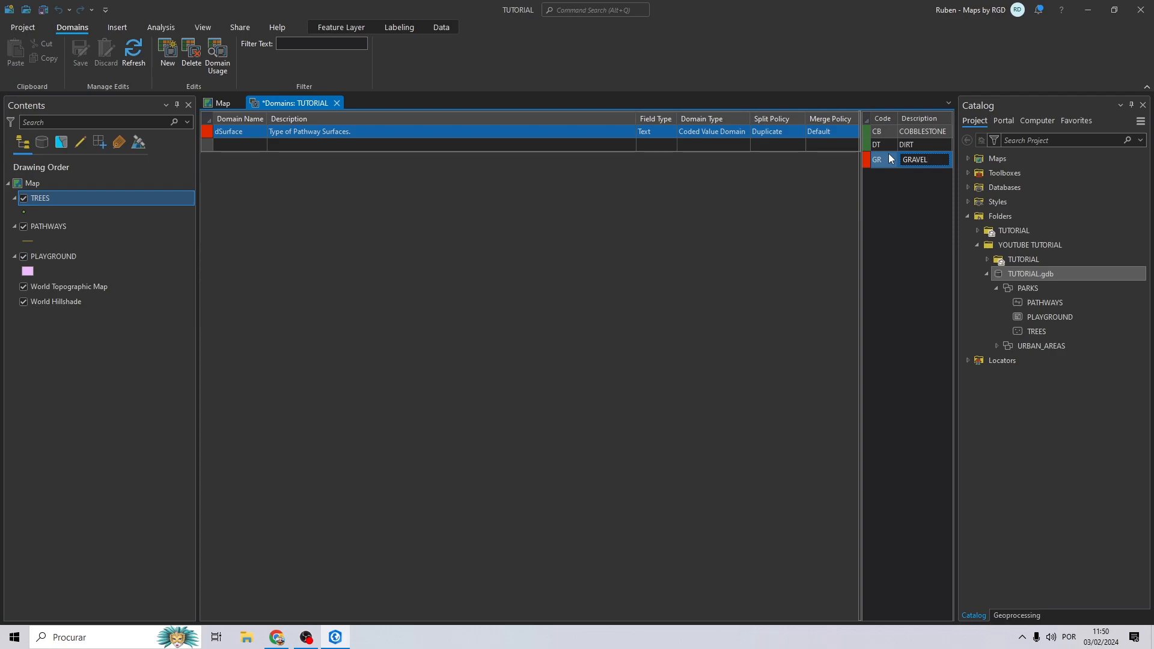
{"action": "key", "text": "Return"}
{"action": "double_click", "coordinate": [883, 175]}
{"action": "type", "text": "ML MULCH"}
{"action": "left_click_drag", "start_coordinate": [895, 172], "coordinate": [886, 171]}
{"action": "key", "text": "ctrl+x"}
{"action": "double_click", "coordinate": [922, 171]}
{"action": "key", "text": "ctrl+v"}
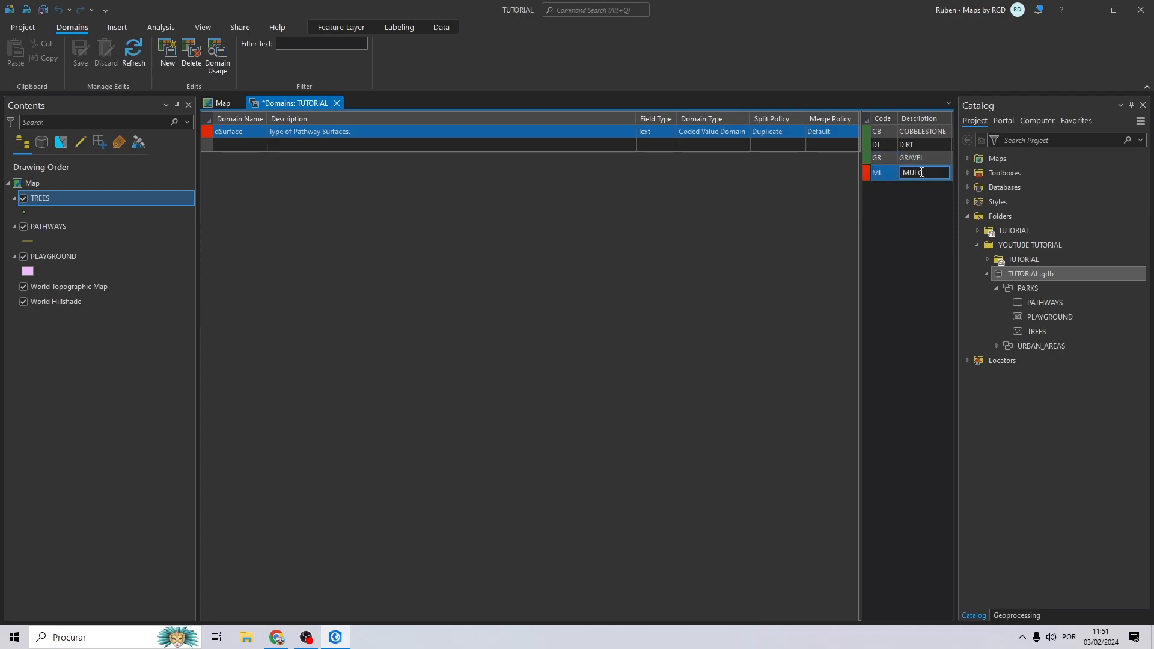
Add the coded value CN for CONCRETE to the dSurface domain
{"action": "key", "text": "Return"}
{"action": "double_click", "coordinate": [882, 182]}
{"action": "type", "text": "CN"}
{"action": "key", "text": "Tab"}
{"action": "type", "text": "CONCRETY"}
{"action": "key", "text": "BackSpace"}
{"action": "type", "text": "E"}
{"action": "key", "text": "Return"}
Add the coded value PV for PAVER to the dSurface domain
{"action": "double_click", "coordinate": [887, 197]}
{"action": "type", "text": "PV"}
{"action": "key", "text": "Return"}
{"action": "type", "text": "PAVER"}
{"action": "double_click", "coordinate": [908, 199]}
{"action": "type", "text": "PAVER"}
{"action": "key", "text": "Return"}
Add the coded value OT for OTHER to the dSurface domain
{"action": "double_click", "coordinate": [886, 214]}
{"action": "left_click_drag", "start_coordinate": [893, 214], "coordinate": [864, 211]}
{"action": "type", "text": "OT"}
{"action": "key", "text": "Tab"}
{"action": "type", "text": "OTHER"}
{"action": "key", "text": "Return"}
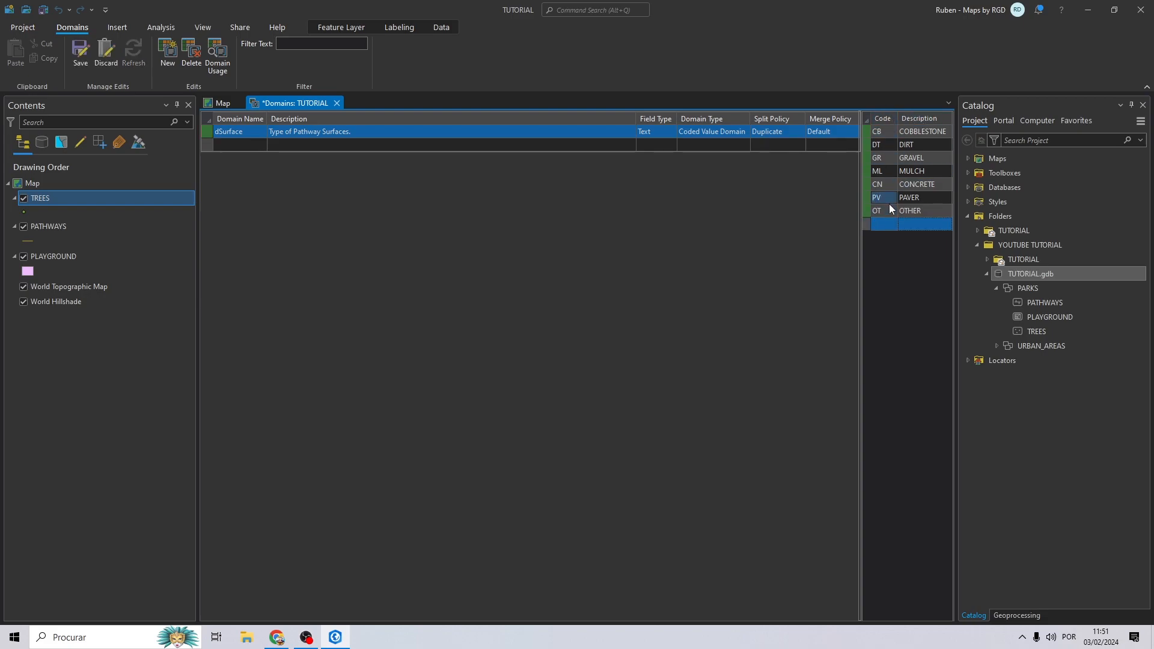
Add a new domain named dBoolean with the description "Boolean Values."
{"action": "left_click", "coordinate": [229, 145]}
{"action": "type", "text": "dBoolean"}
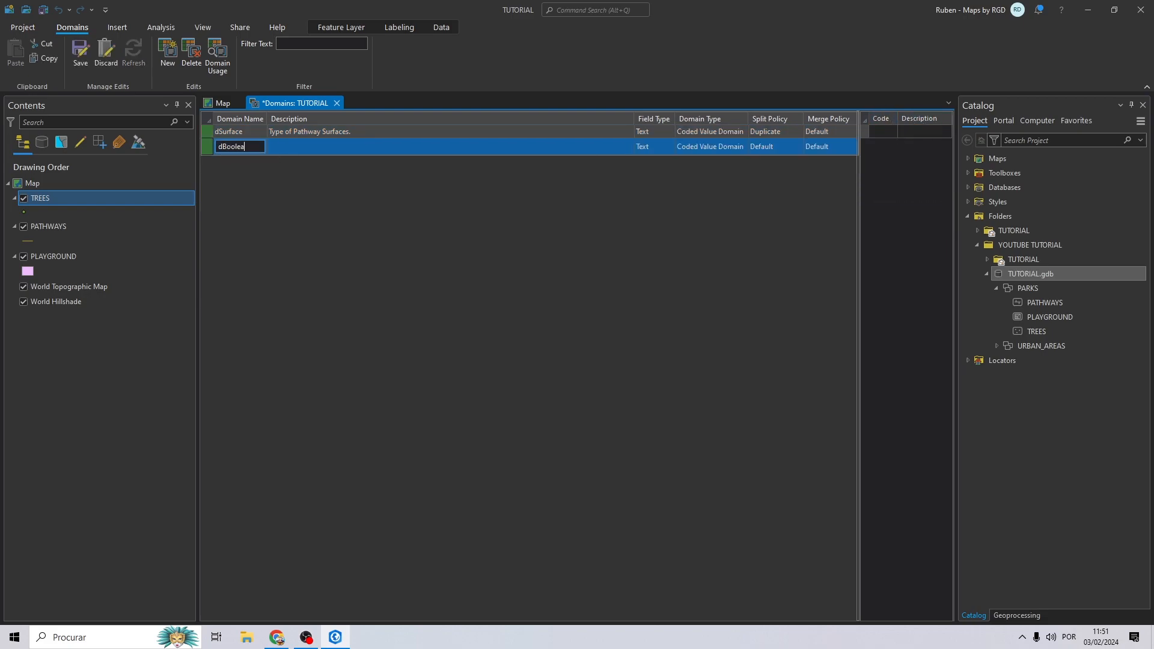
{"action": "left_click", "coordinate": [304, 147]}
{"action": "type", "text": "Boolea"}
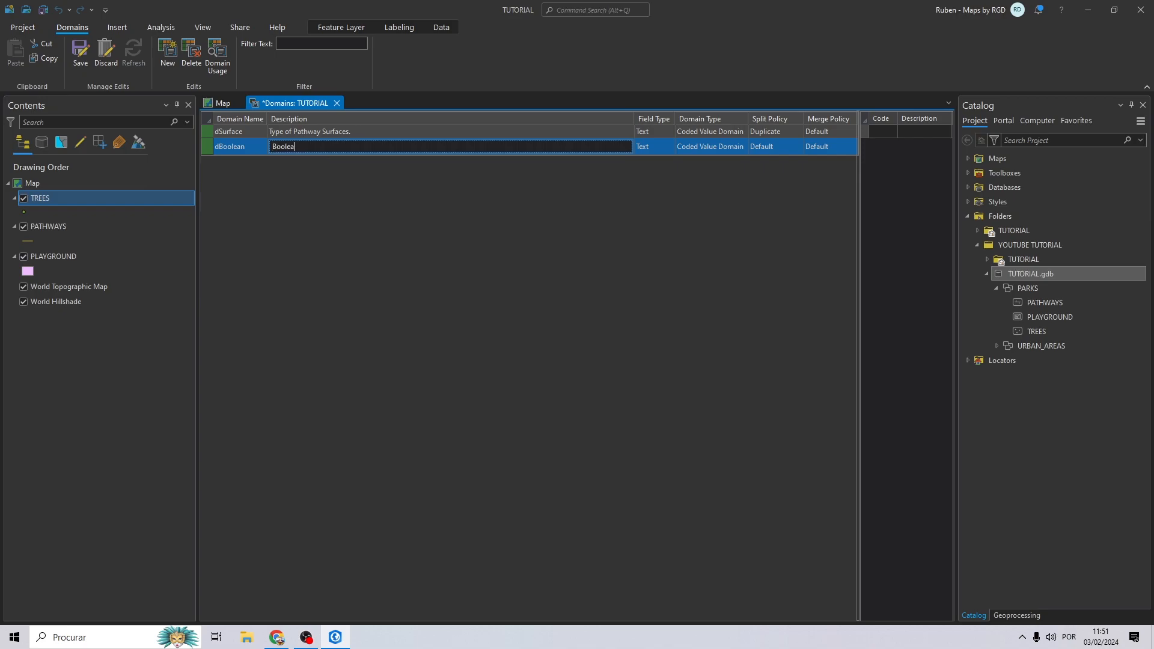
{"action": "type", "text": "n Values."}
Set the field type of the dBoolean domain to Short
{"action": "left_click", "coordinate": [654, 145]}
{"action": "left_click", "coordinate": [669, 145]}
{"action": "left_click", "coordinate": [659, 160]}
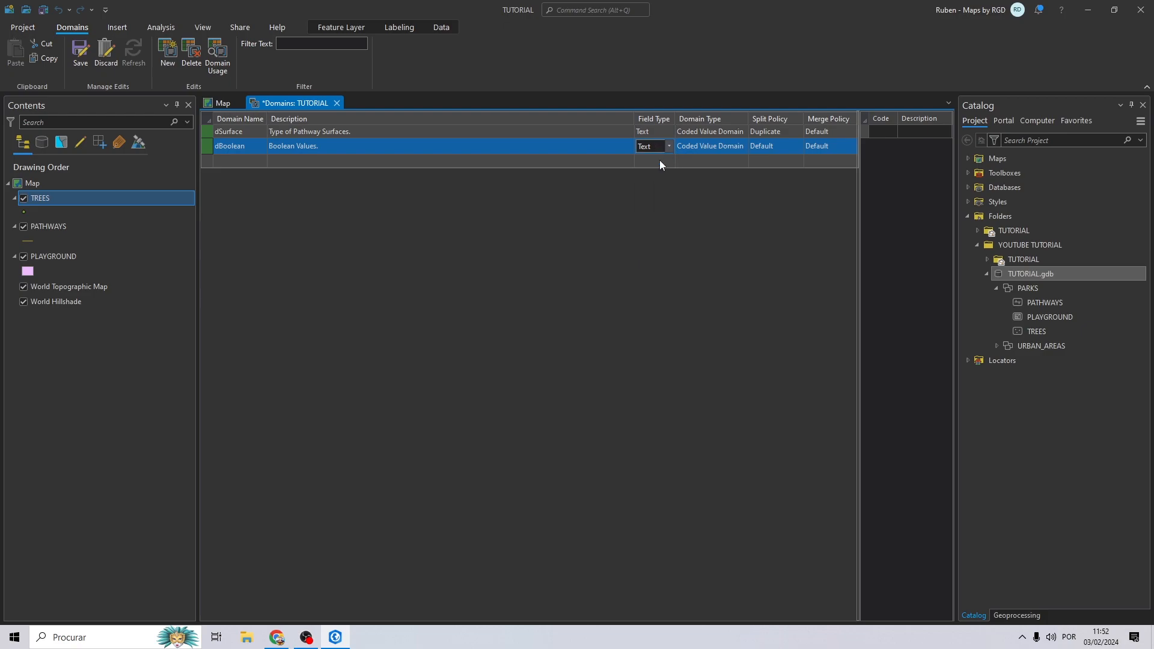
{"action": "left_click", "coordinate": [763, 147]}
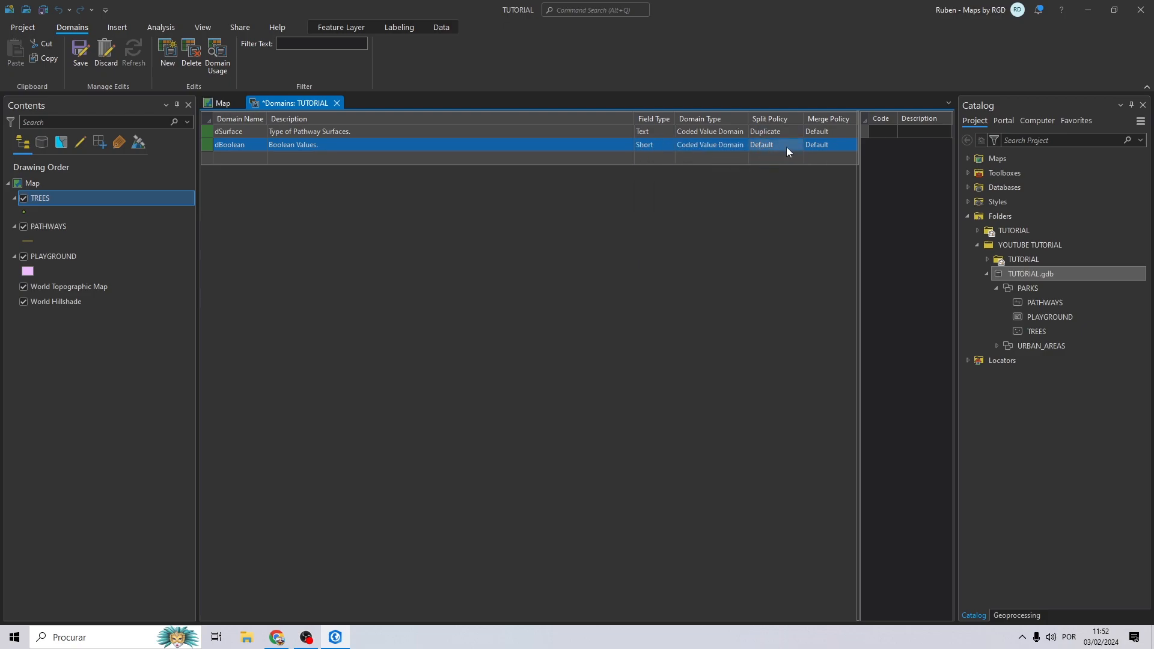
Add the coded values 0 for NO and 1 for YES to the dBoolean domain
{"action": "left_click", "coordinate": [892, 137]}
{"action": "type", "text": "0"}
{"action": "key", "text": "Tab"}
{"action": "type", "text": "No"}
{"action": "left_click", "coordinate": [889, 144]}
{"action": "type", "text": "1"}
{"action": "key", "text": "Tab"}
{"action": "type", "text": "Yes"}
{"action": "left_click", "coordinate": [916, 137]}
{"action": "type", "text": "NO"}
{"action": "key", "text": "Return"}
{"action": "type", "text": "YES"}
{"action": "key", "text": "Return"}
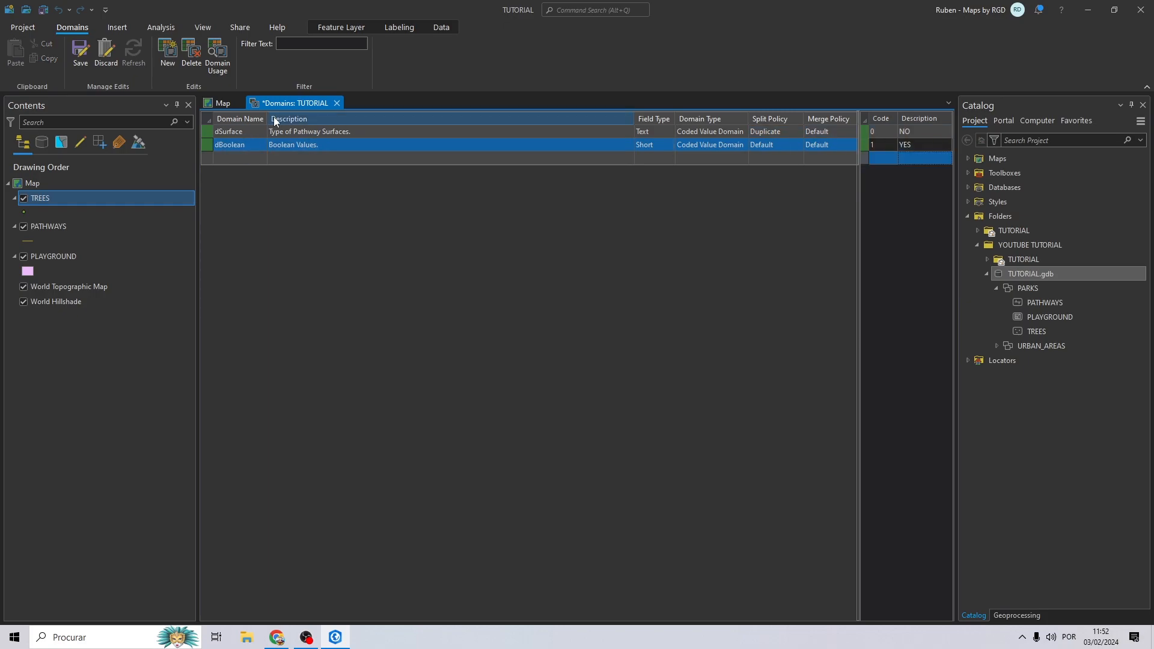
Add a text Coded Value Domain named dPreservation without a description and set its split policy to Duplicate
{"action": "left_click", "coordinate": [260, 159]}
{"action": "type", "text": "dPreservation"}
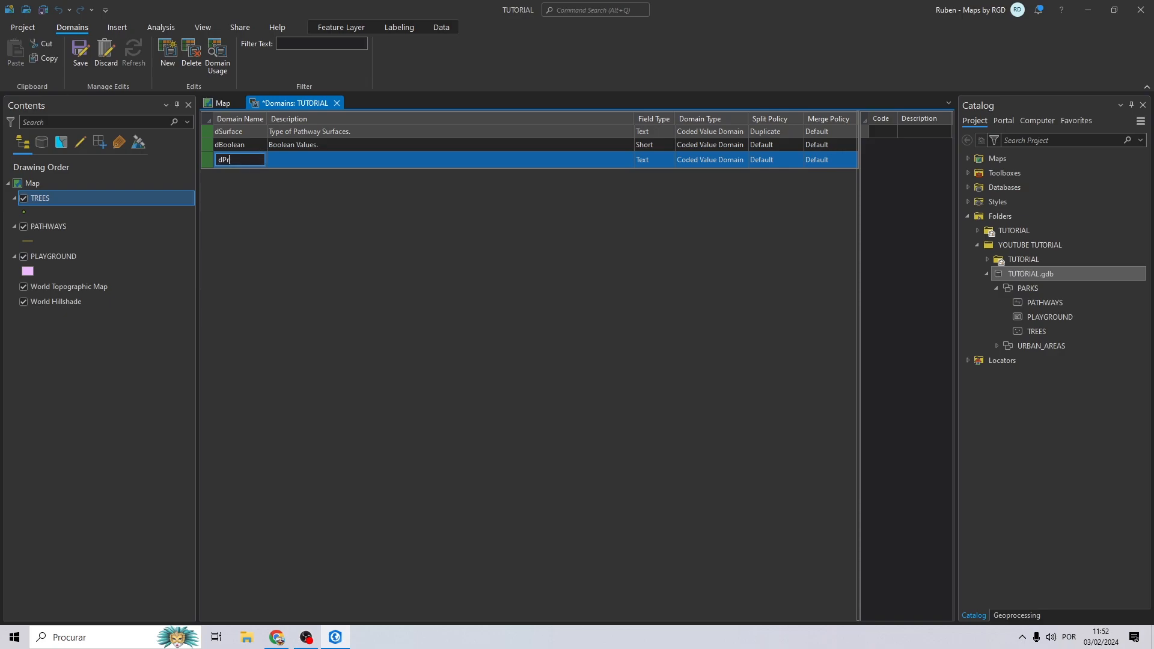
{"action": "left_click", "coordinate": [306, 157]}
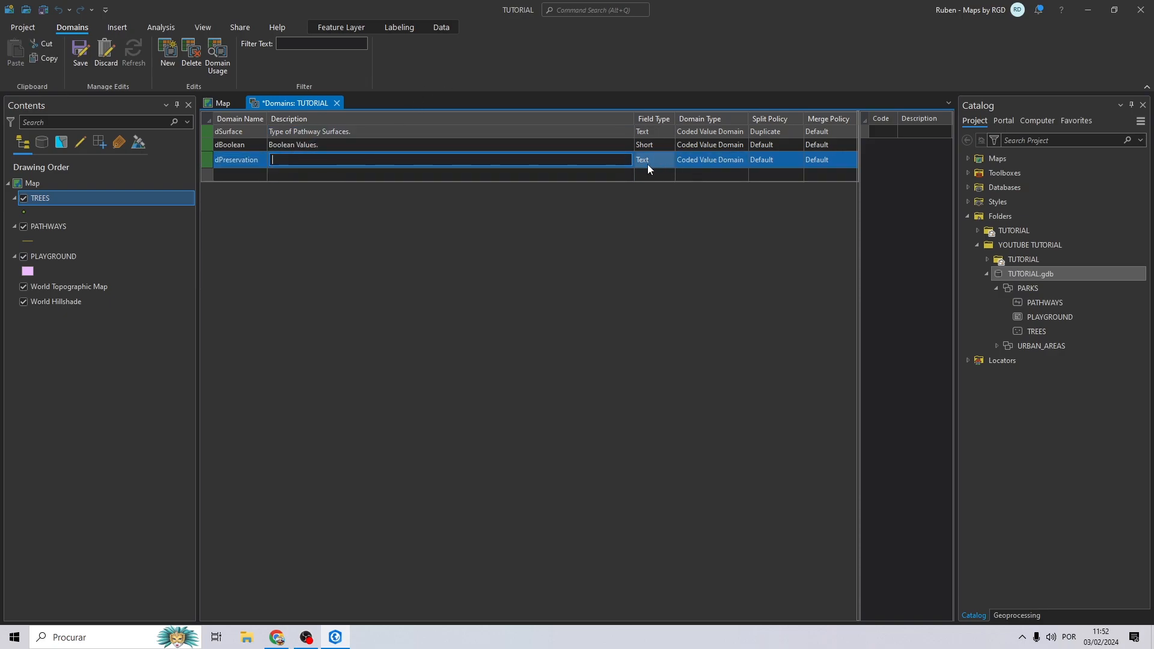
{"action": "left_click", "coordinate": [722, 159]}
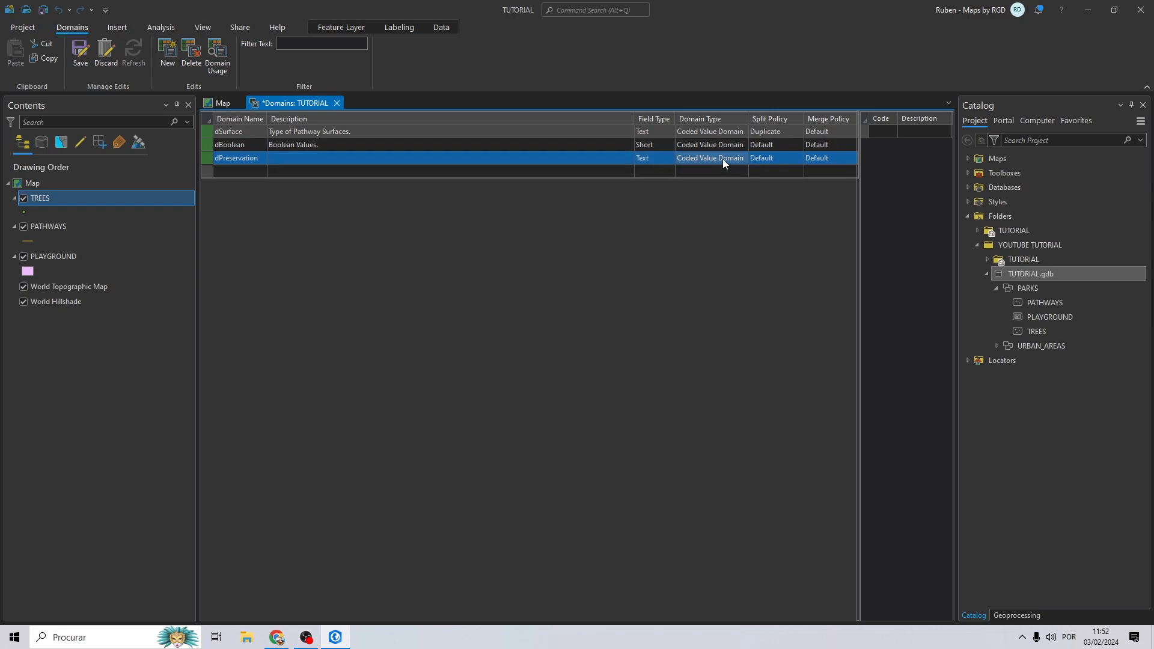
{"action": "left_click", "coordinate": [788, 159]}
{"action": "left_click", "coordinate": [797, 159]}
{"action": "left_click", "coordinate": [771, 186]}
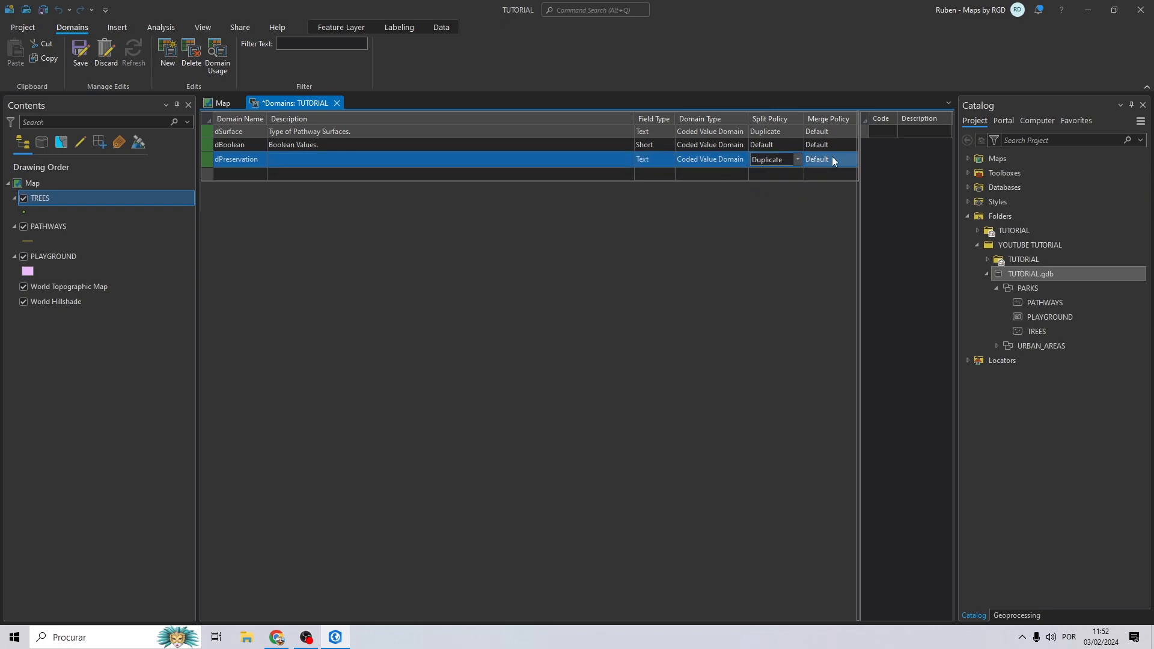
Add the coded values 1 for Poor and 2 for Medium to the dPreservation domain
{"action": "left_click", "coordinate": [884, 133]}
{"action": "type", "text": "1"}
{"action": "left_click", "coordinate": [920, 133]}
{"action": "type", "text": "Poor"}
{"action": "left_click", "coordinate": [889, 144]}
{"action": "type", "text": "2"}
{"action": "left_click", "coordinate": [929, 143]}
{"action": "type", "text": "Medium"}
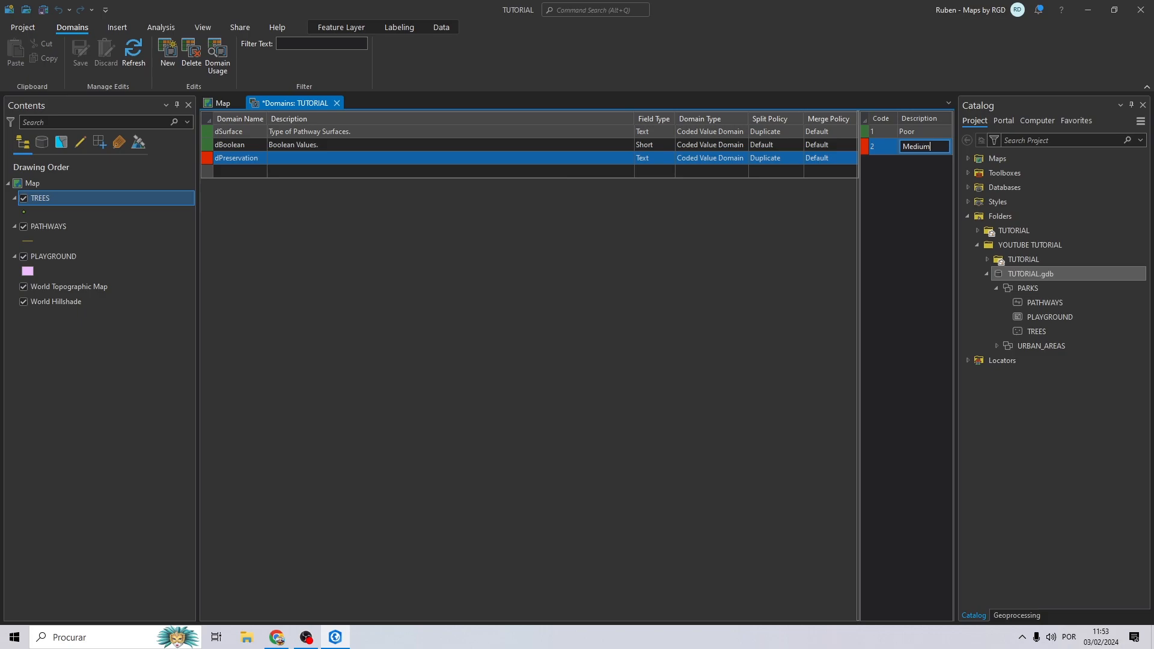
Add the coded value 3 for Good to the dPreservation domain, then save and close the domain edits
{"action": "left_click", "coordinate": [885, 160]}
{"action": "type", "text": "3"}
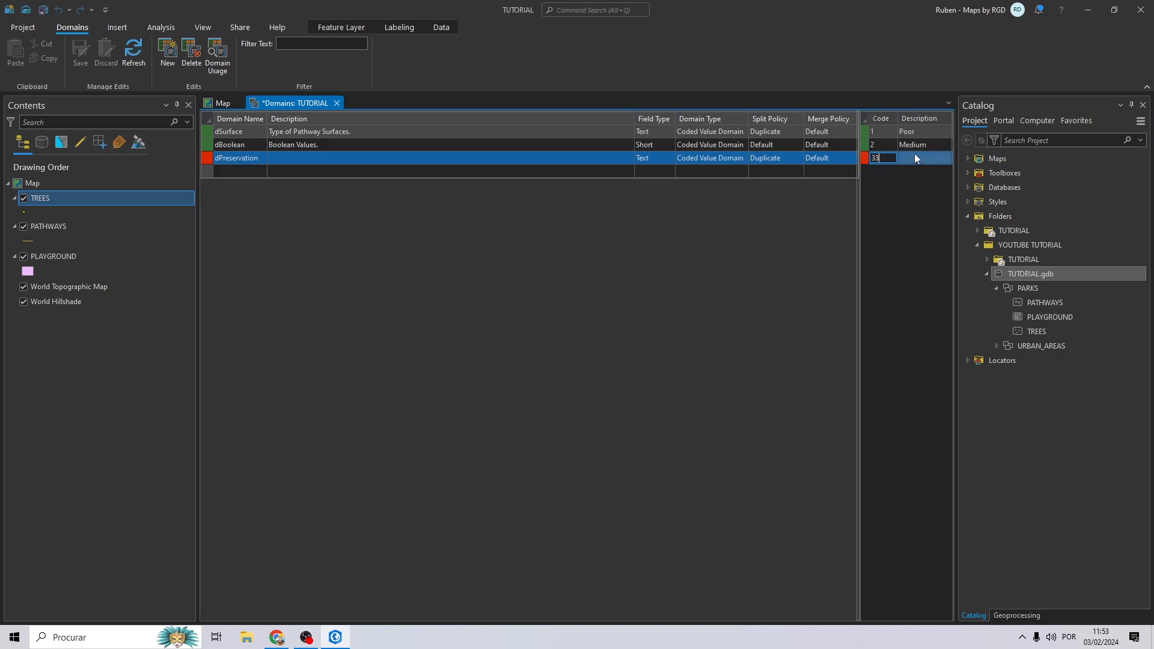
{"action": "left_click", "coordinate": [924, 159]}
{"action": "type", "text": "Good"}
{"action": "key", "text": "Return"}
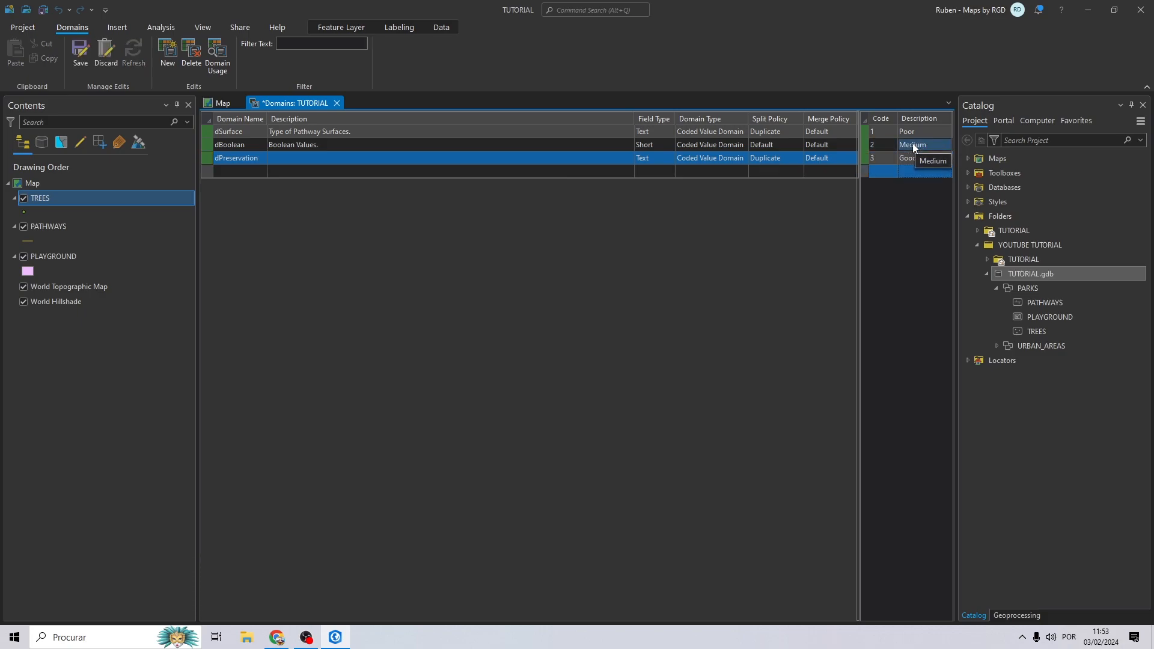
{"action": "left_click", "coordinate": [80, 51]}
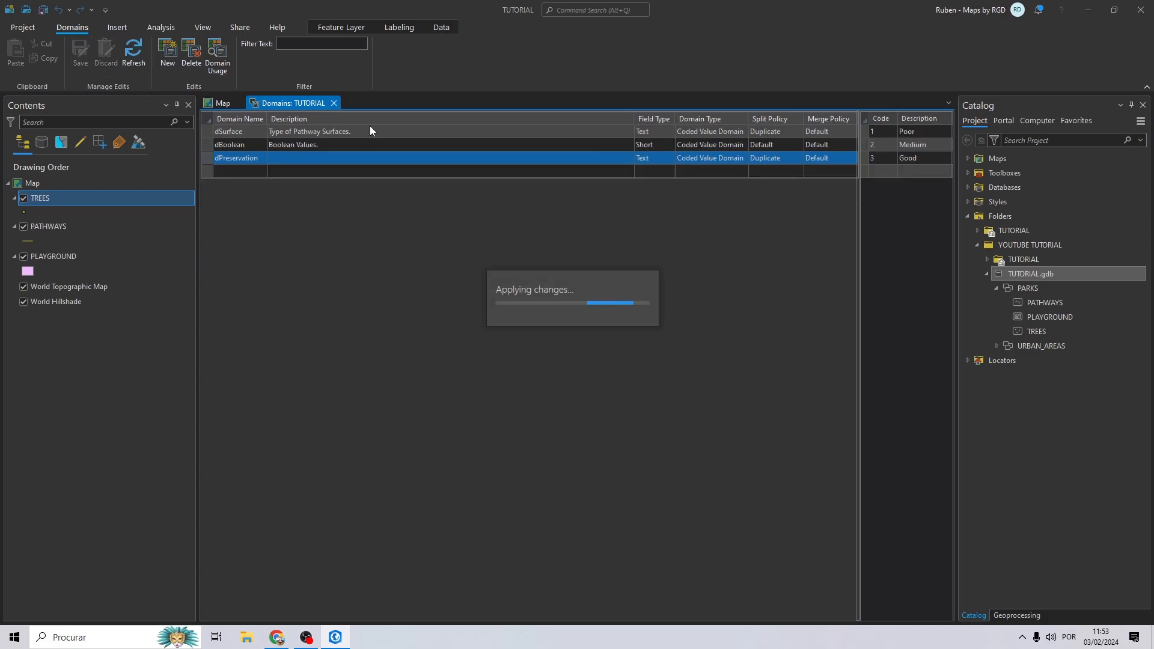
{"action": "left_click", "coordinate": [334, 104]}
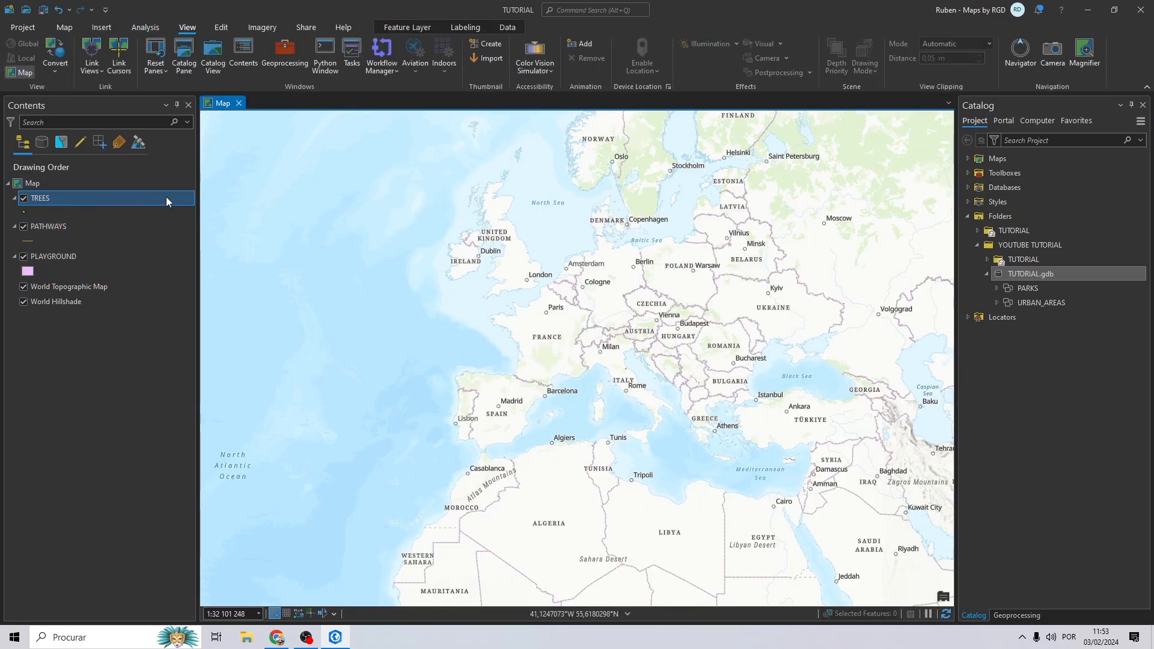
Open the attribute table of the PATHWAYS layer
{"action": "right_click", "coordinate": [62, 225]}
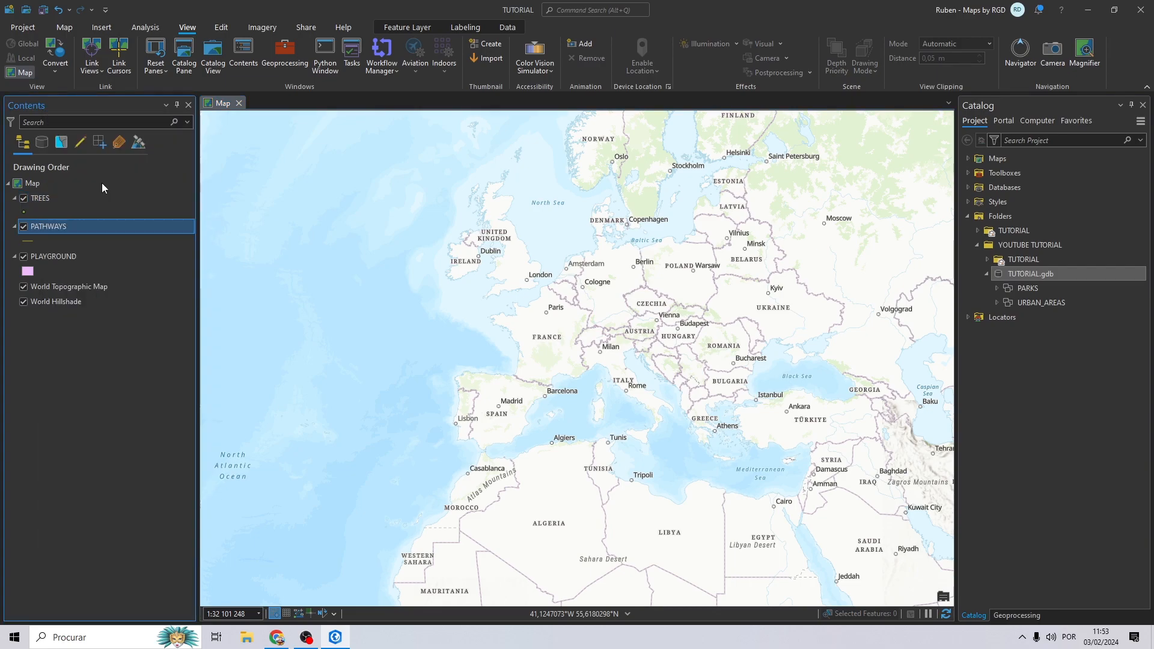
{"action": "left_click", "coordinate": [103, 183]}
{"action": "left_click_drag", "start_coordinate": [354, 358], "coordinate": [335, 301]}
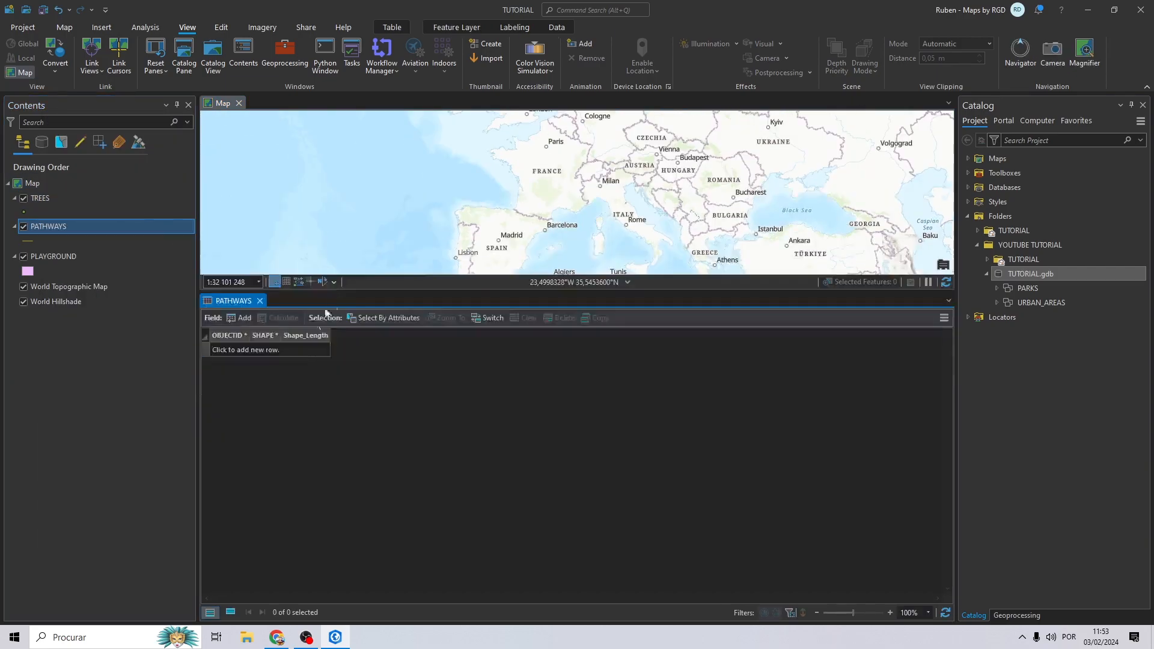
Add a Text field named SURFACE to PATHWAYS and assign it the dSurface domain
{"action": "left_click", "coordinate": [240, 318]}
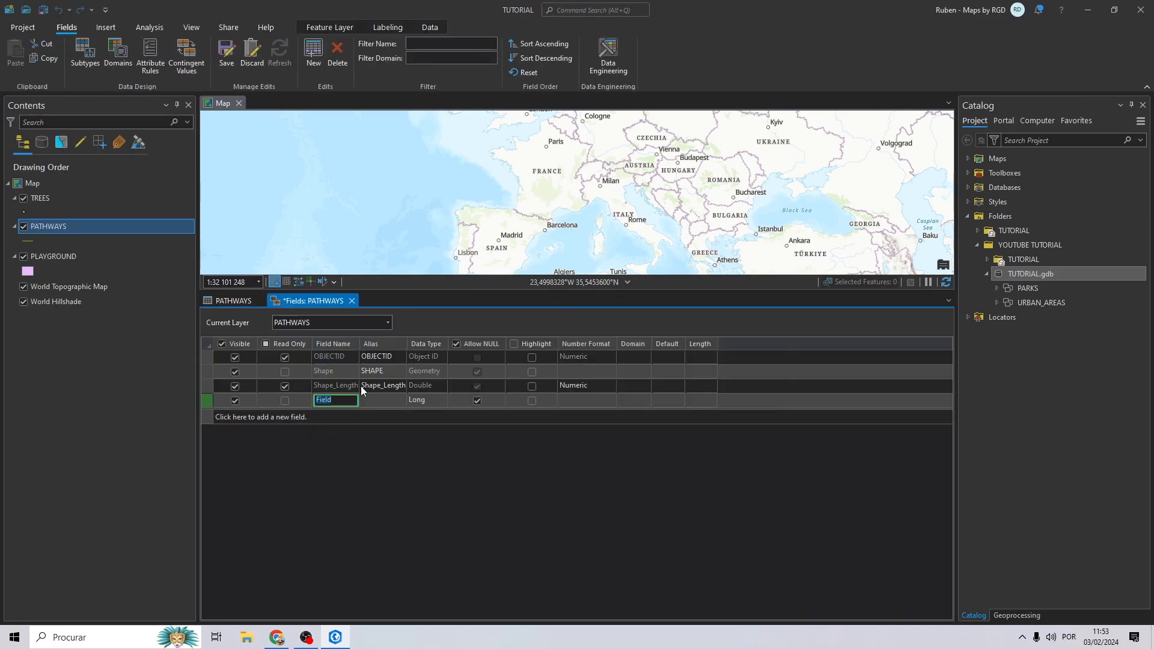
{"action": "type", "text": "SUR"}
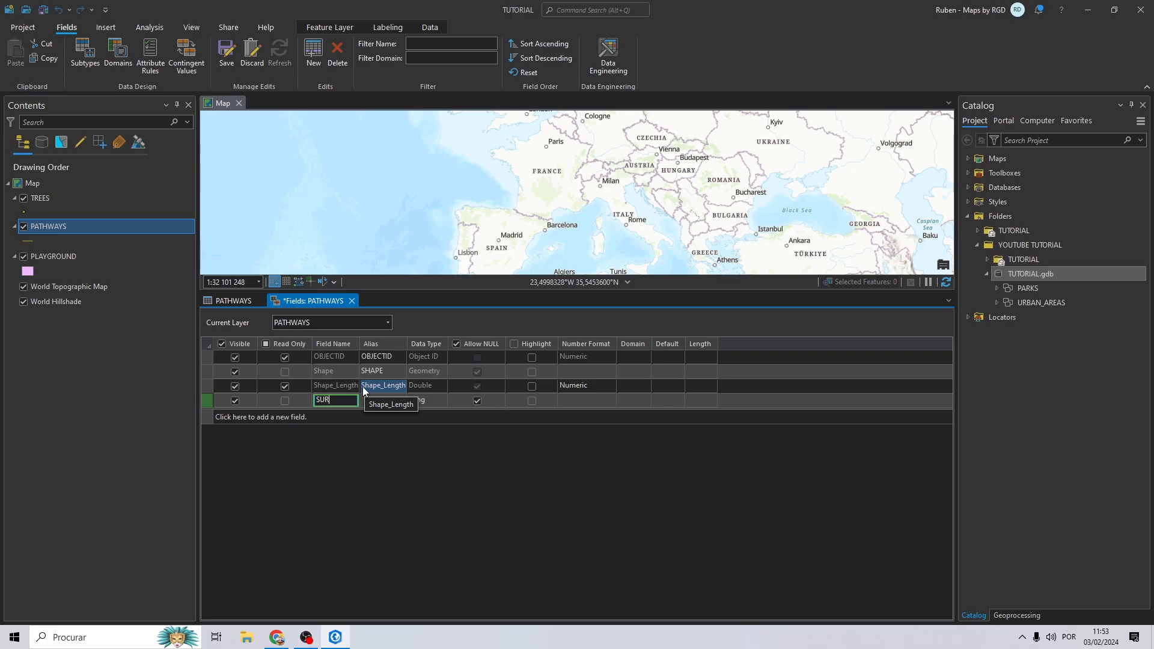
{"action": "left_click", "coordinate": [438, 403]}
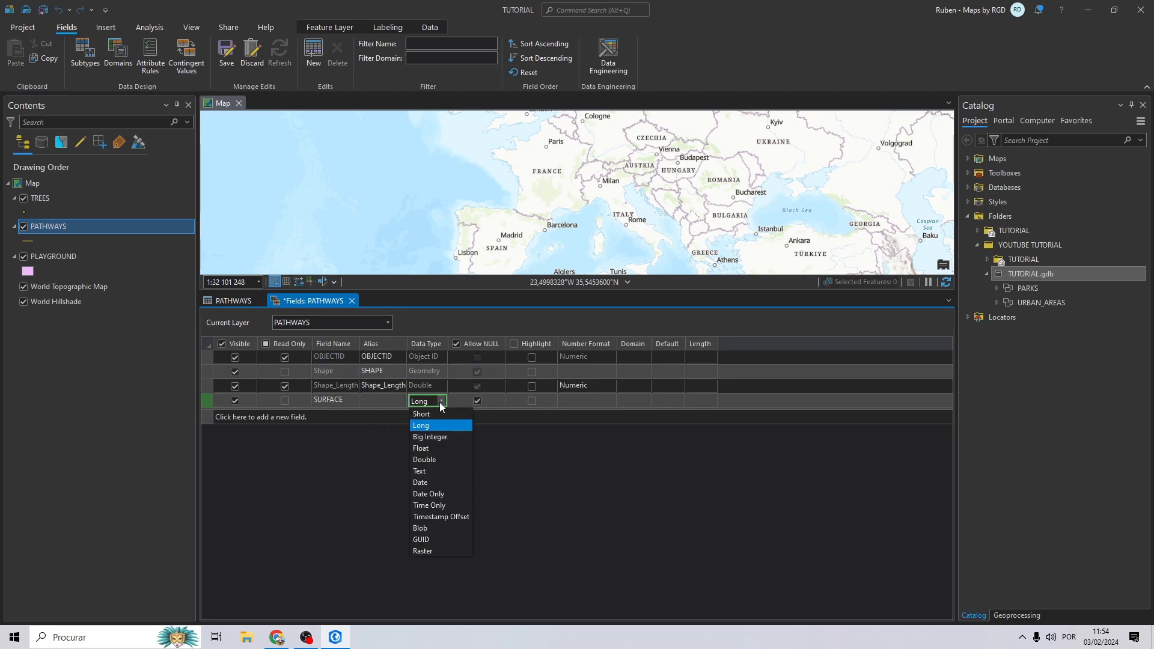
{"action": "left_click", "coordinate": [427, 471]}
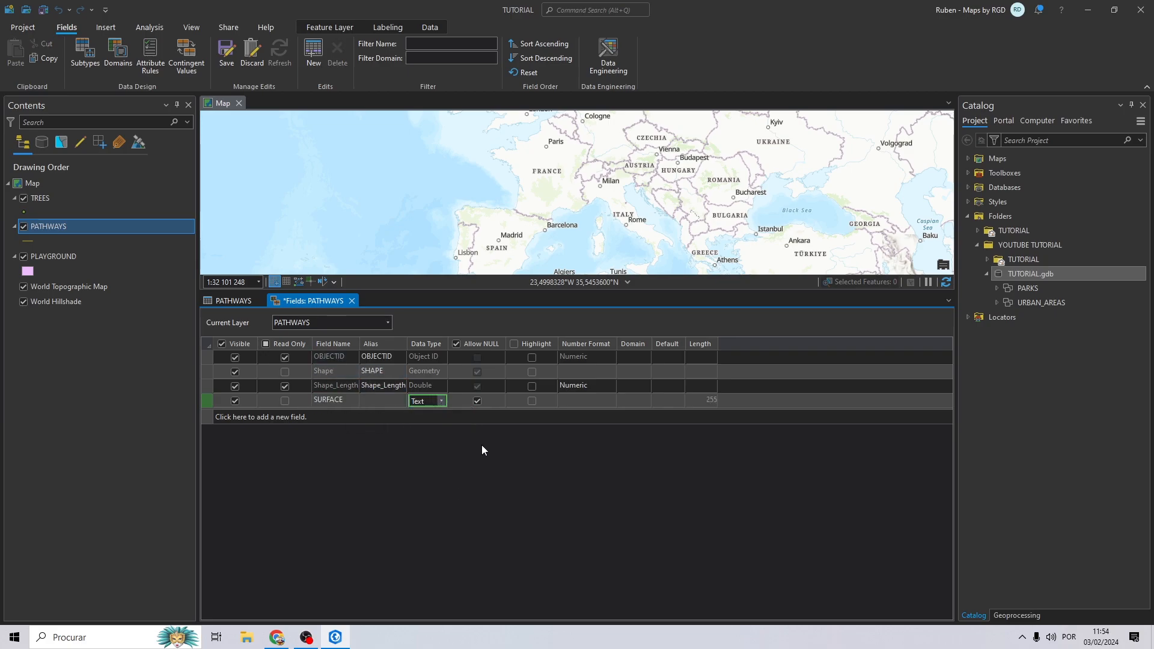
{"action": "left_click", "coordinate": [639, 401]}
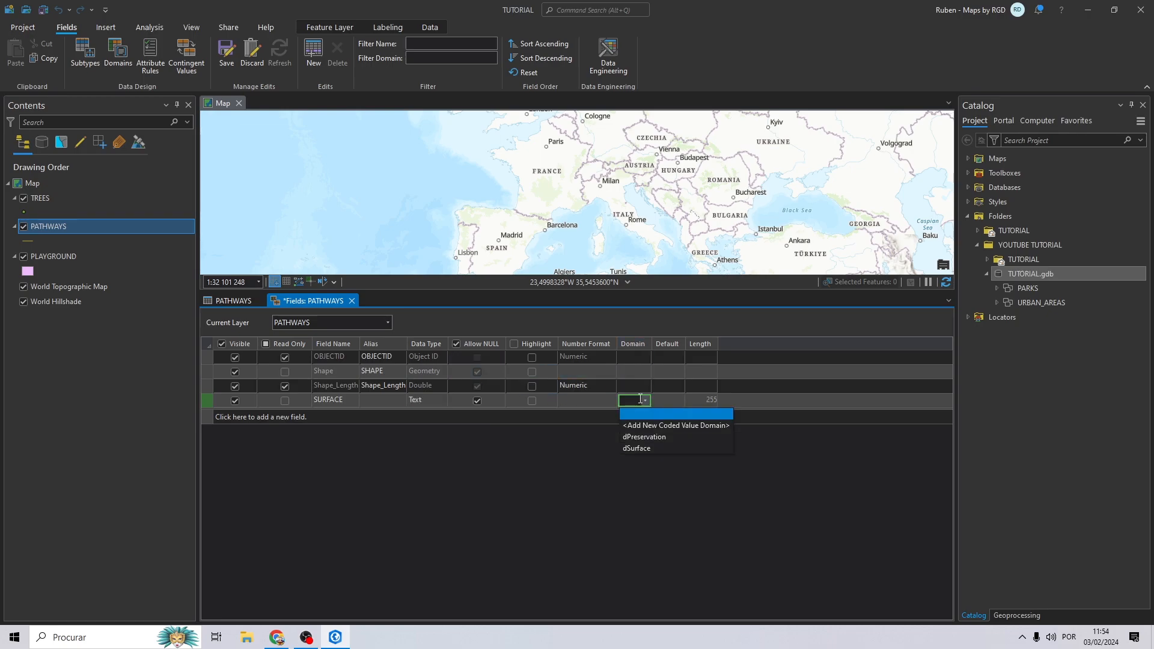
{"action": "left_click", "coordinate": [647, 449]}
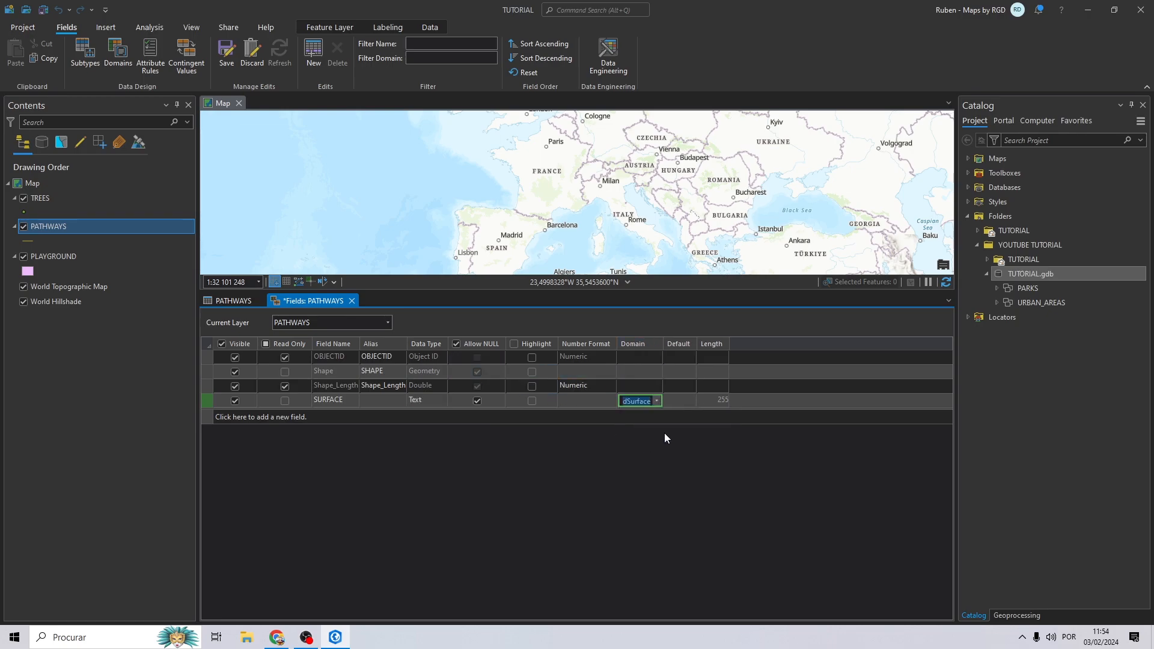
Add a Short field named WALK to PATHWAYS with the dBoolean domain, leaving its default empty
{"action": "left_click", "coordinate": [317, 415]}
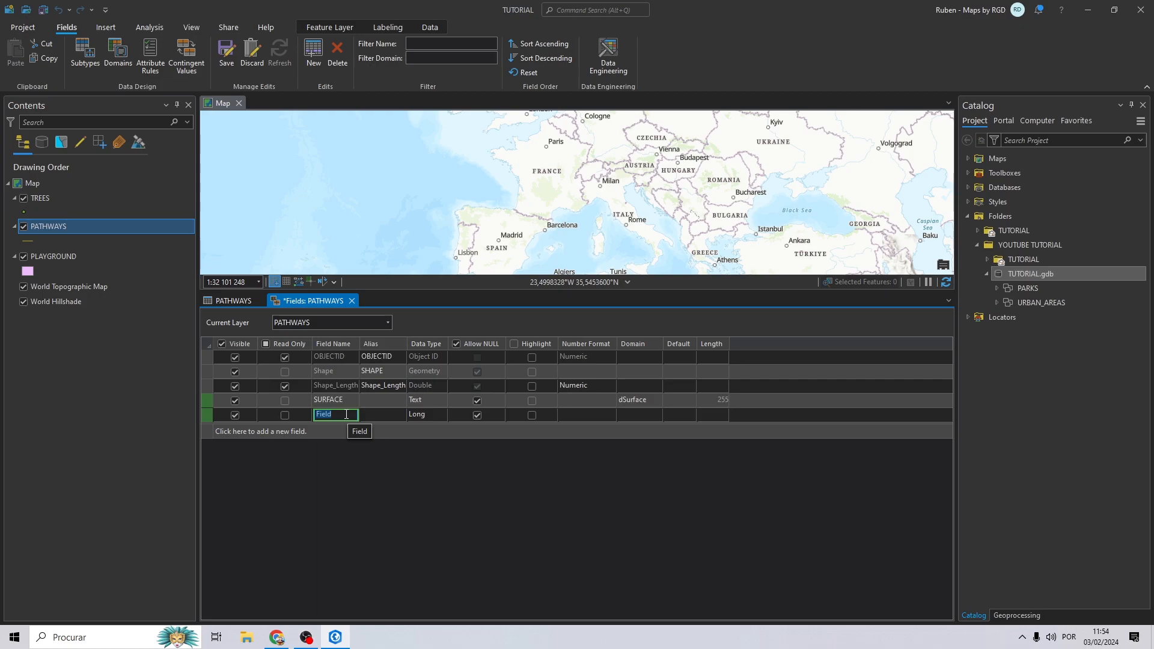
{"action": "type", "text": "WALK"}
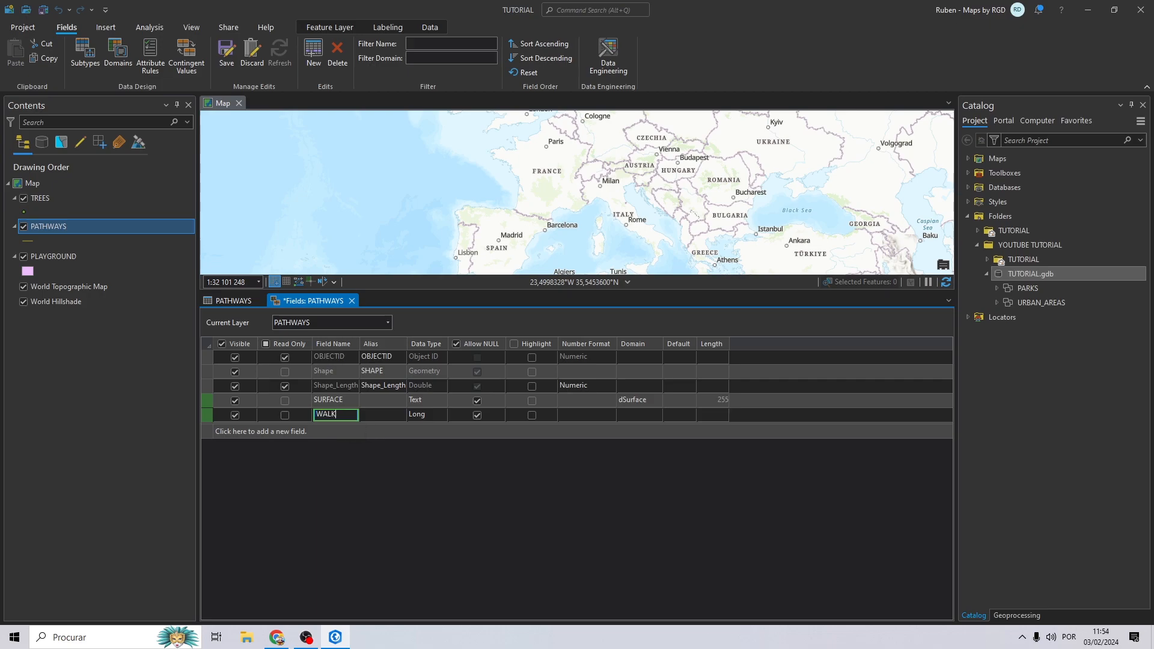
{"action": "double_click", "coordinate": [420, 418]}
{"action": "left_click", "coordinate": [427, 430]}
{"action": "double_click", "coordinate": [651, 415]}
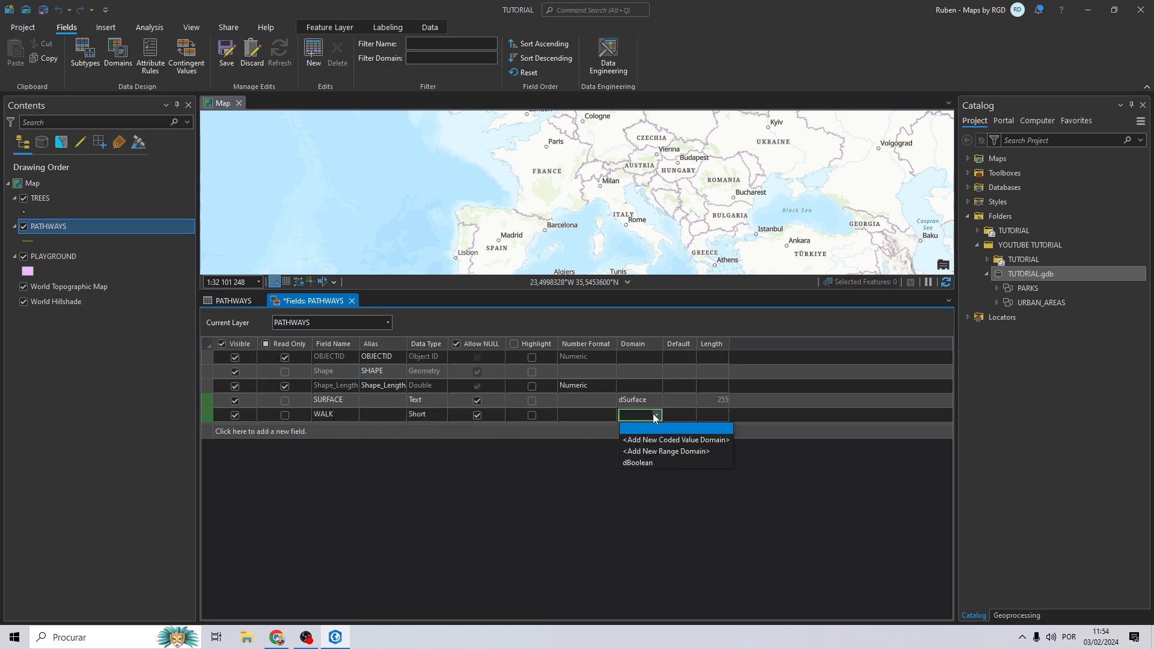
{"action": "left_click", "coordinate": [640, 463]}
{"action": "double_click", "coordinate": [680, 413]}
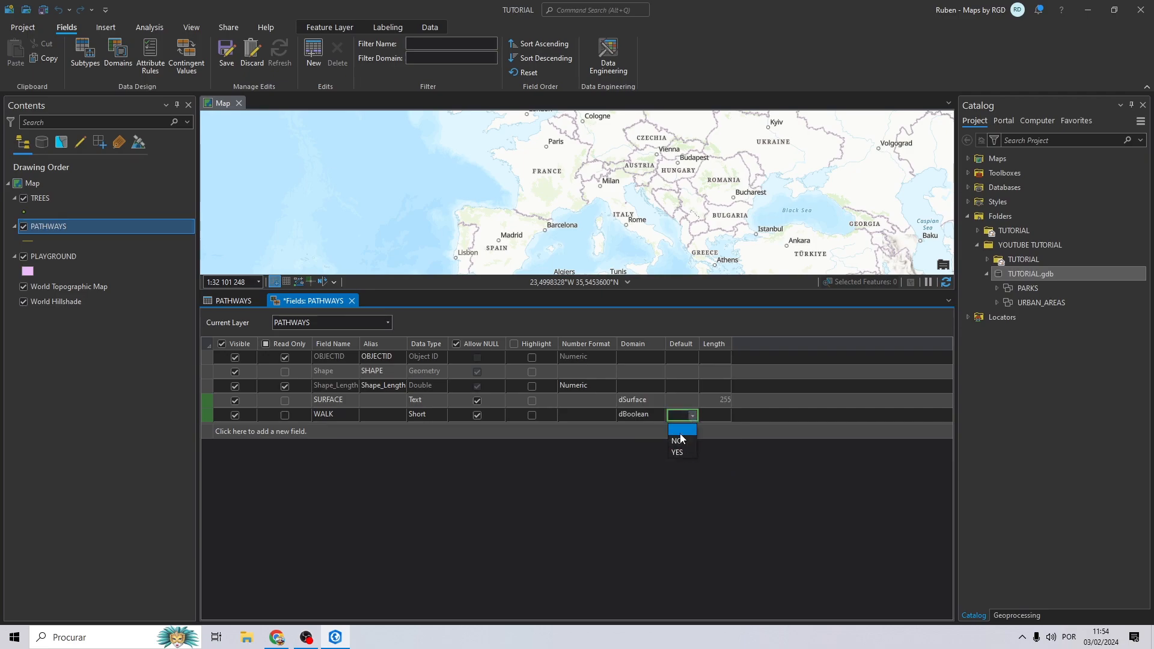
Add a Short field named RUN to PATHWAYS and assign it the dBoolean domain
{"action": "left_click", "coordinate": [335, 431]}
{"action": "type", "text": "R7Y"}
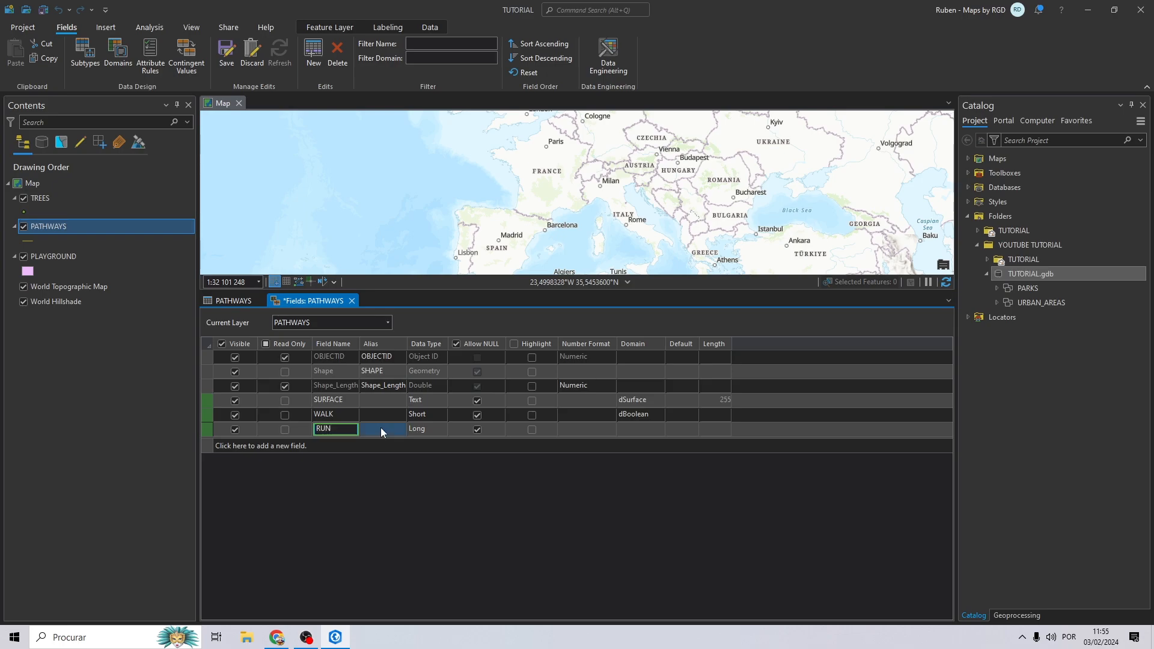
{"action": "left_click", "coordinate": [439, 431]}
{"action": "left_click", "coordinate": [421, 443]}
{"action": "left_click", "coordinate": [655, 430]}
{"action": "left_click", "coordinate": [636, 478]}
Add a Short field named CYCLE to PATHWAYS and assign it the dBoolean domain
{"action": "left_click", "coordinate": [282, 446]}
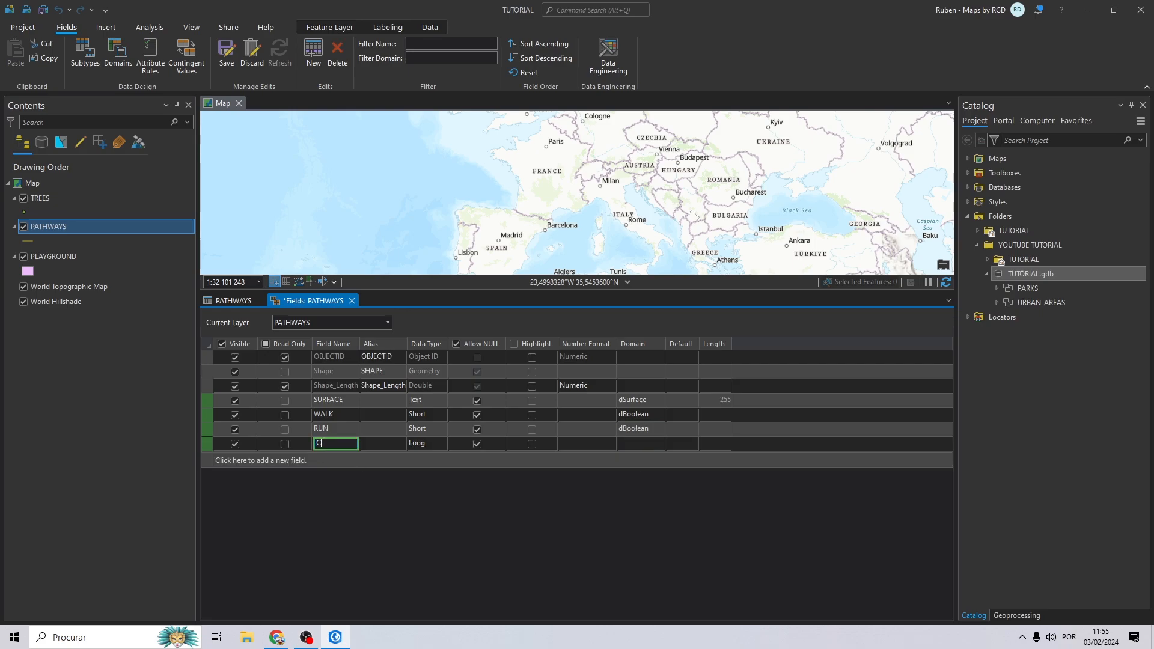
{"action": "type", "text": "CYCLE"}
{"action": "left_click", "coordinate": [427, 443]}
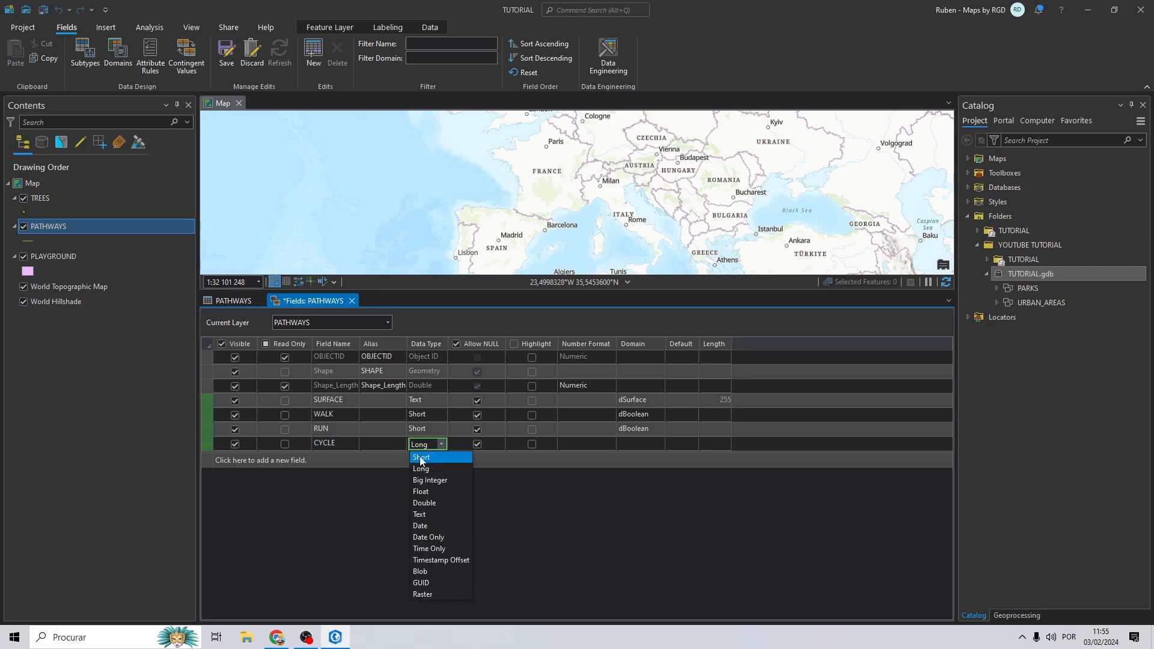
{"action": "left_click", "coordinate": [422, 458]}
{"action": "left_click", "coordinate": [645, 443]}
{"action": "left_click", "coordinate": [641, 489]}
Add a Text field named PRESERVATION with the dPreservation domain and default Medium, and save the PATHWAYS field changes
{"action": "left_click", "coordinate": [329, 460]}
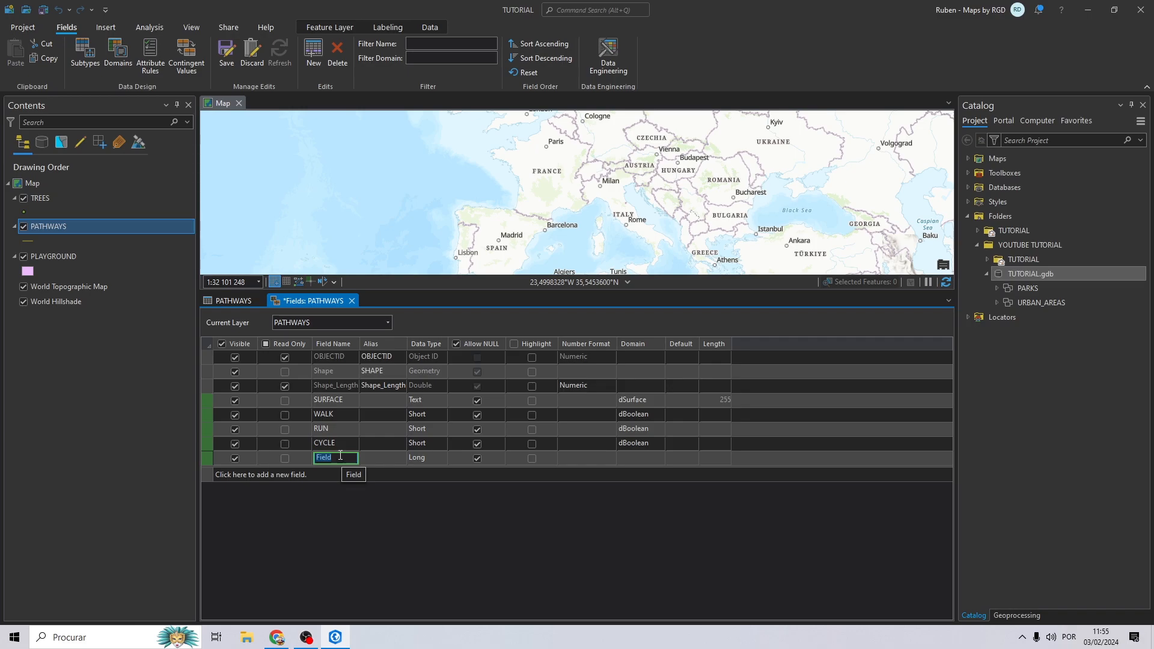
{"action": "type", "text": "PRESERVATION"}
{"action": "left_click", "coordinate": [443, 462]}
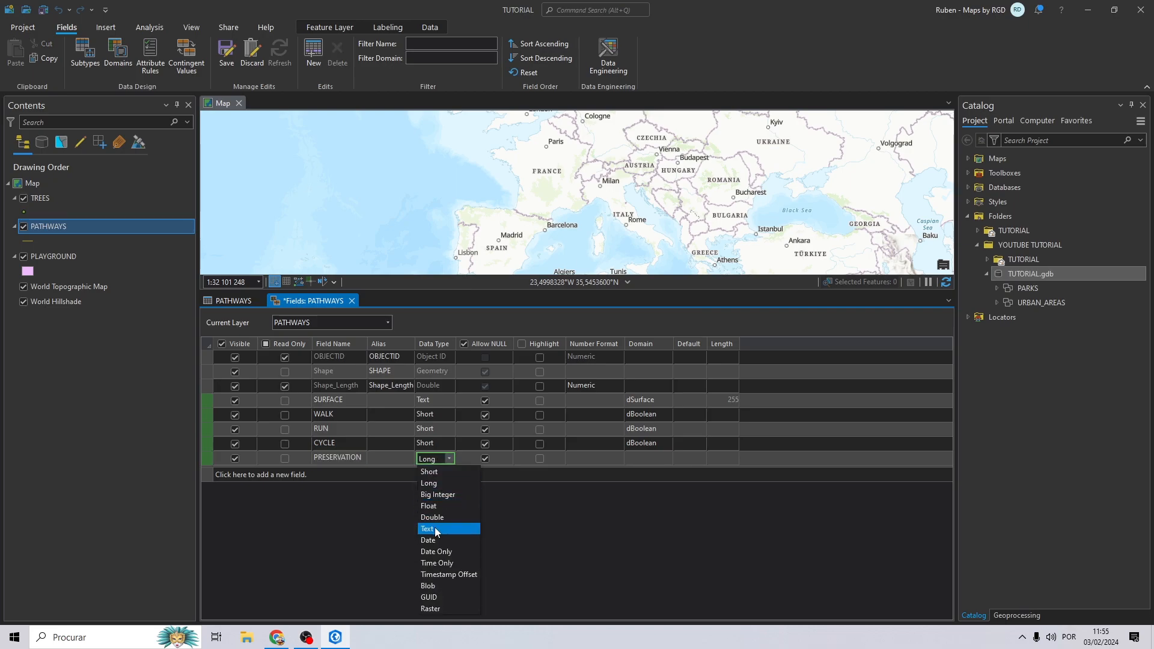
{"action": "left_click", "coordinate": [434, 528]}
{"action": "left_click", "coordinate": [664, 459]}
{"action": "left_click", "coordinate": [648, 494]}
{"action": "left_click", "coordinate": [712, 458]}
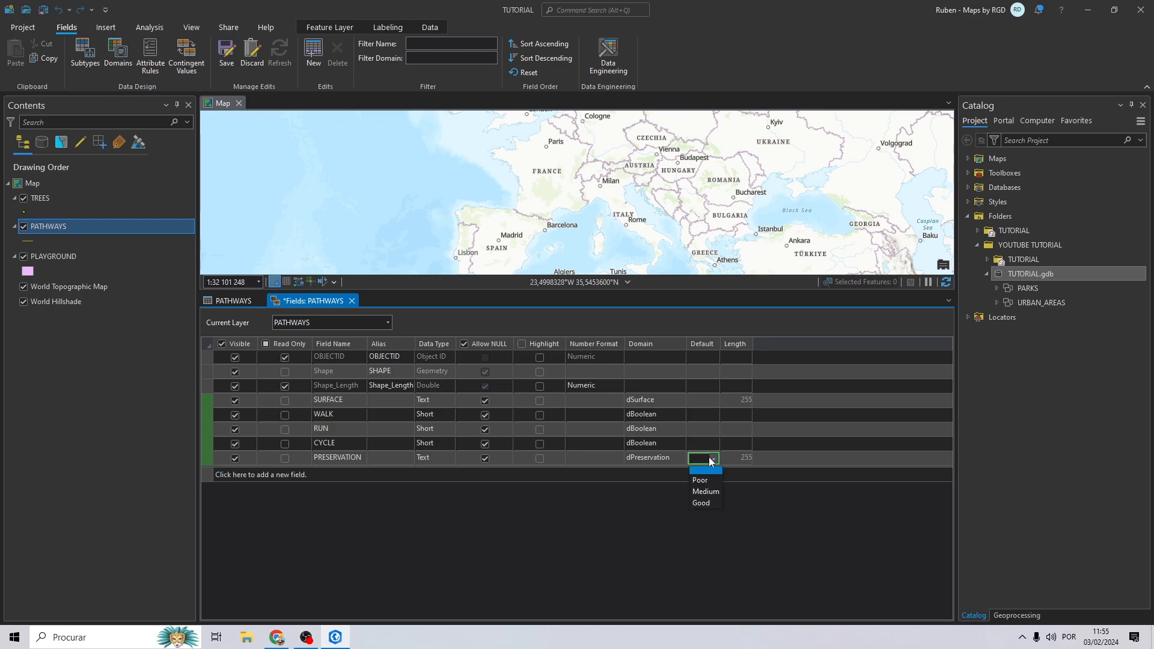
{"action": "left_click", "coordinate": [704, 497]}
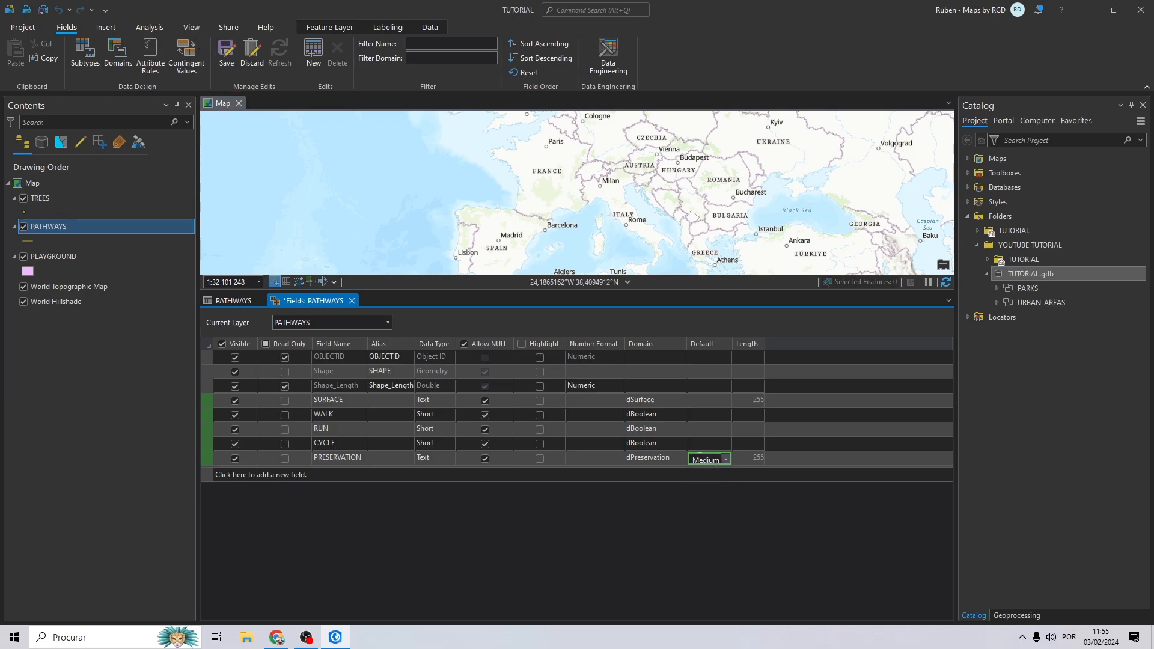
{"action": "left_click", "coordinate": [227, 58]}
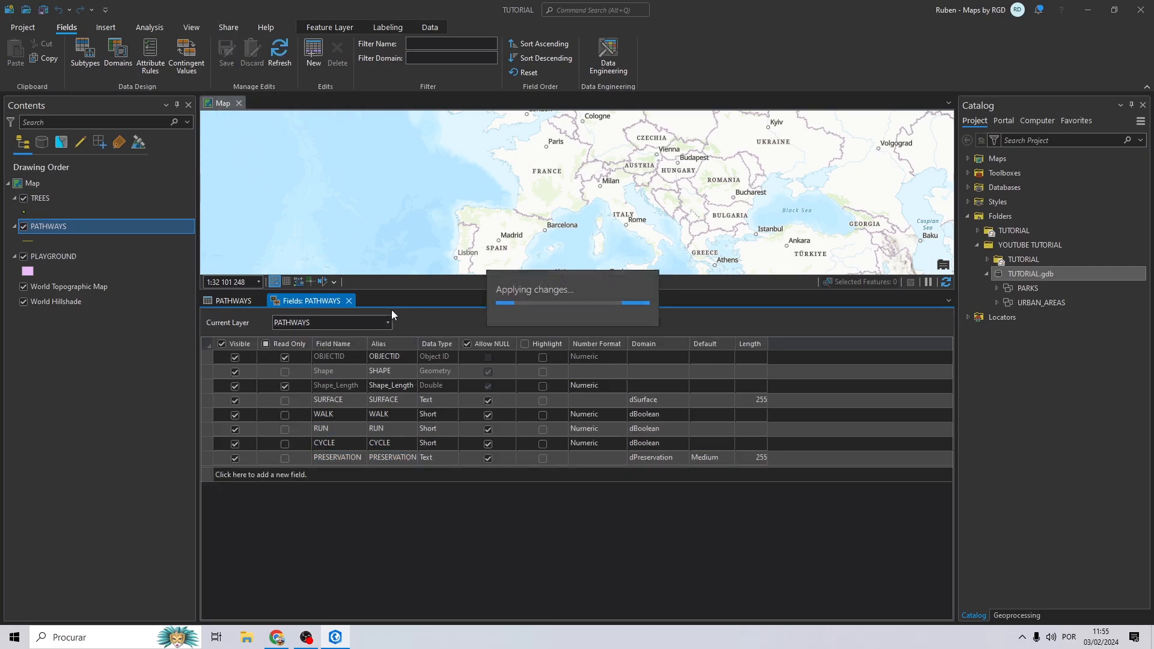
Close the PATHWAYS fields view, reopen the PATHWAYS attribute table and reduce its height to enlarge the map
{"action": "left_click", "coordinate": [349, 302]}
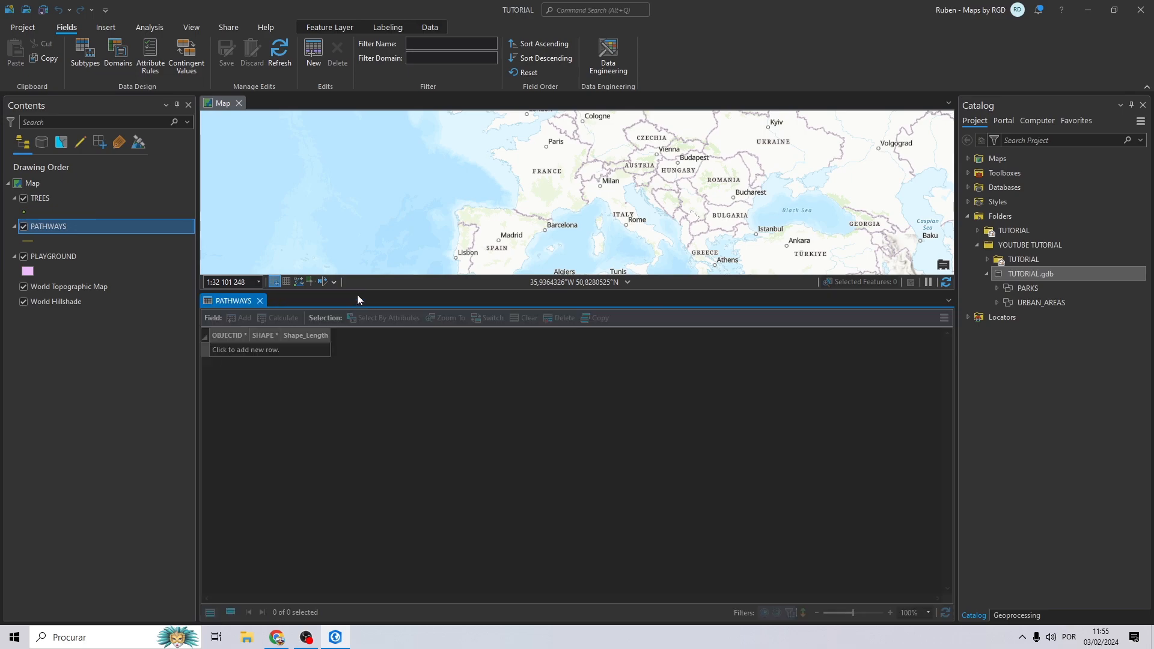
{"action": "left_click", "coordinate": [260, 302]}
{"action": "right_click", "coordinate": [65, 225]}
{"action": "left_click", "coordinate": [90, 188]}
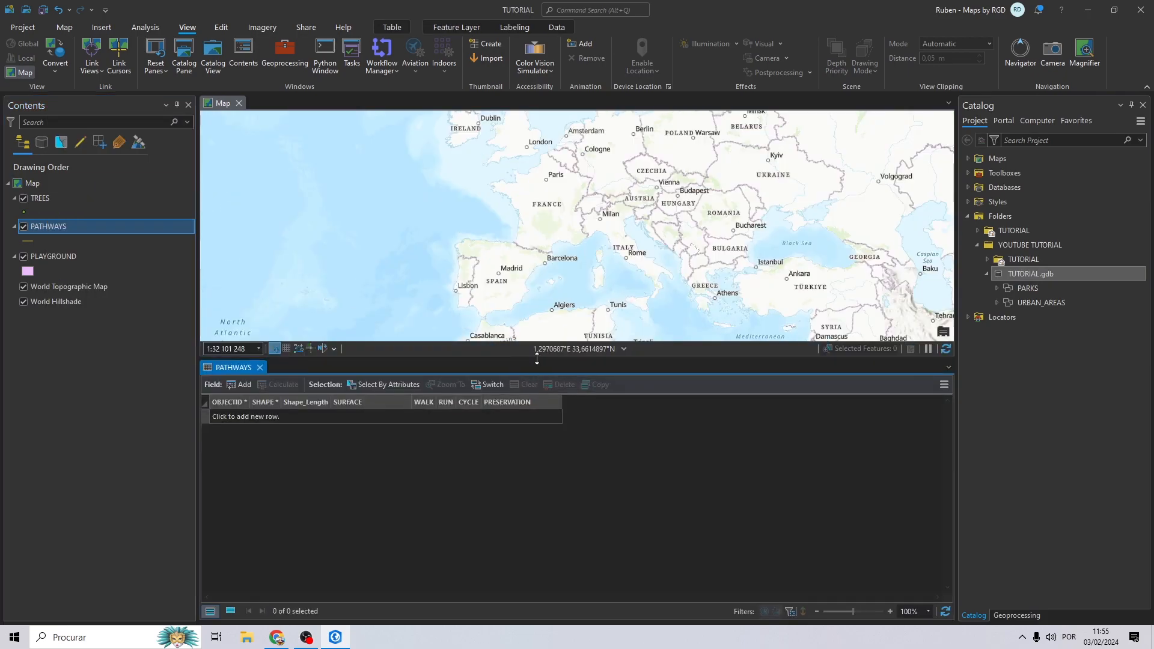
{"action": "left_click_drag", "start_coordinate": [534, 469], "coordinate": [534, 468]}
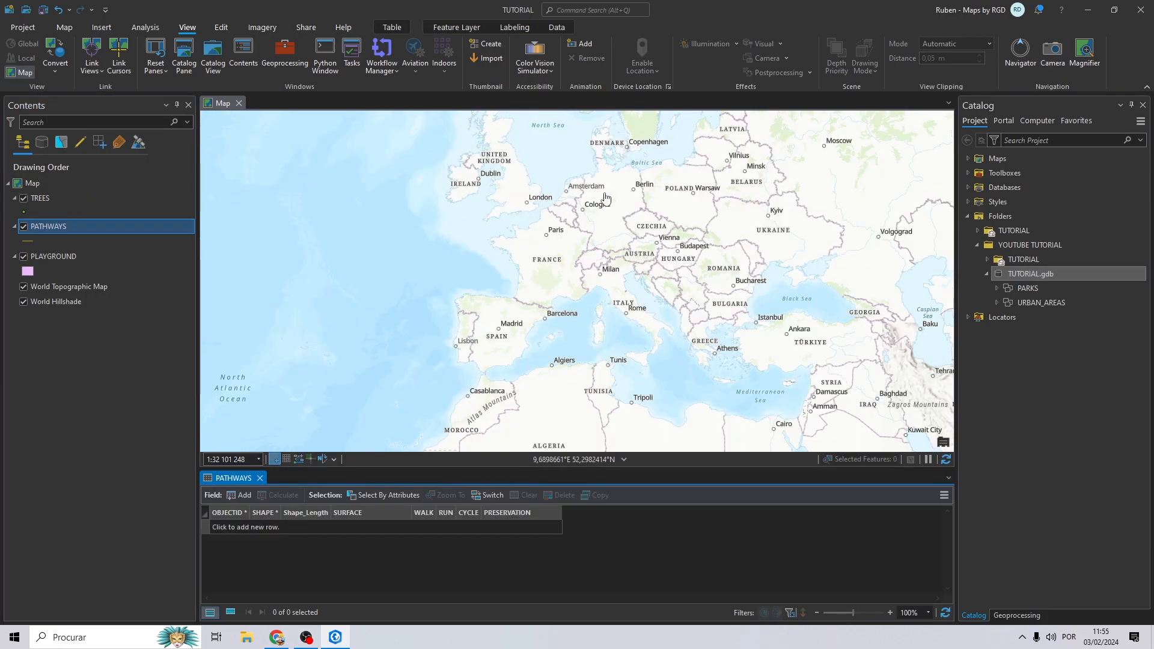
Find a park with mapped footpaths in Aalborg, Denmark, and examine the path junctions beside Søndre Skovvej
{"action": "left_click_drag", "start_coordinate": [589, 204], "coordinate": [579, 303]}
{"action": "scroll", "coordinate": [578, 265], "scroll_direction": "up", "scroll_amount": 6}
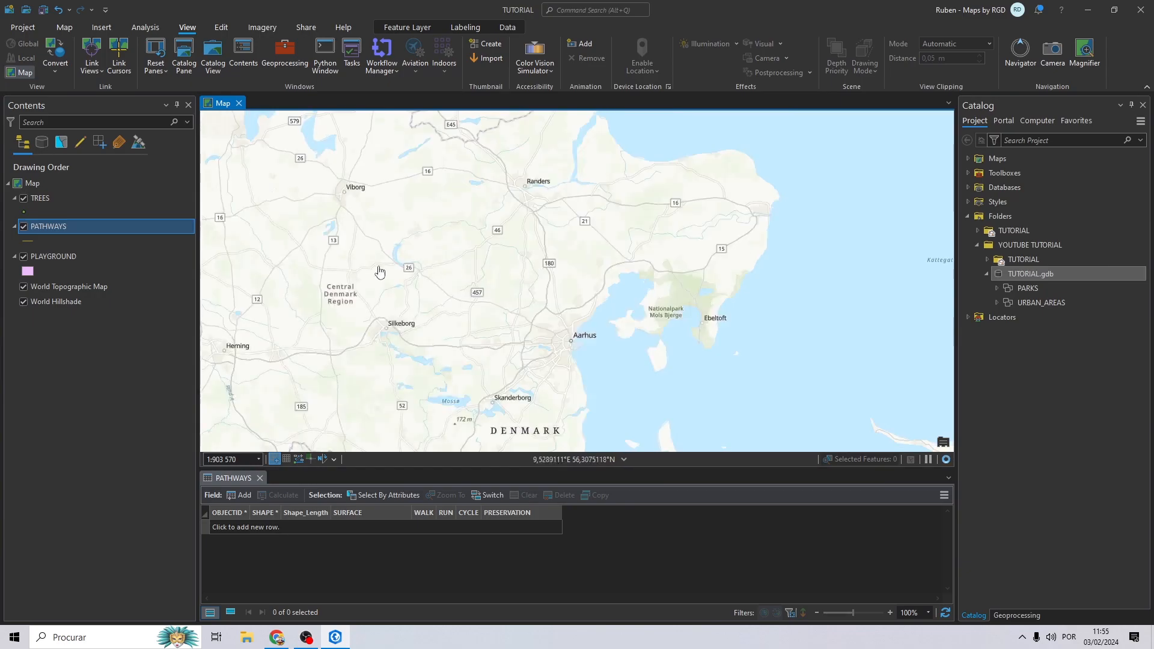
{"action": "left_click_drag", "start_coordinate": [375, 272], "coordinate": [662, 233]}
{"action": "left_click_drag", "start_coordinate": [567, 203], "coordinate": [641, 332]}
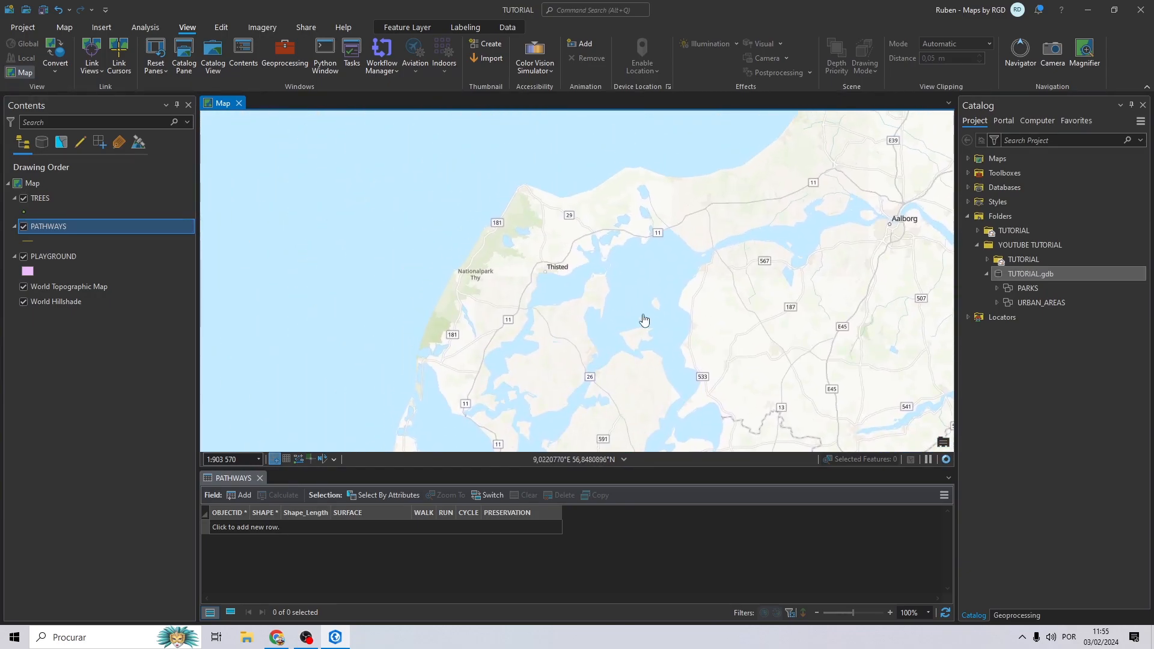
{"action": "scroll", "coordinate": [679, 294], "scroll_direction": "down", "scroll_amount": 1}
{"action": "scroll", "coordinate": [691, 271], "scroll_direction": "up", "scroll_amount": 3}
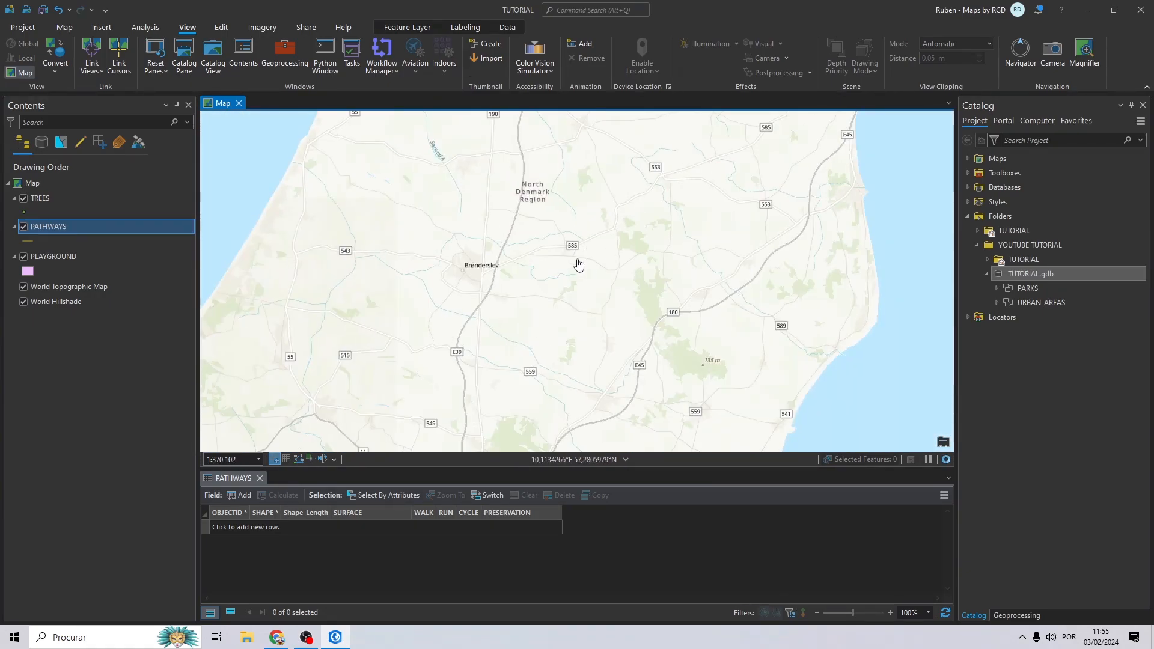
{"action": "scroll", "coordinate": [652, 283], "scroll_direction": "up", "scroll_amount": 8}
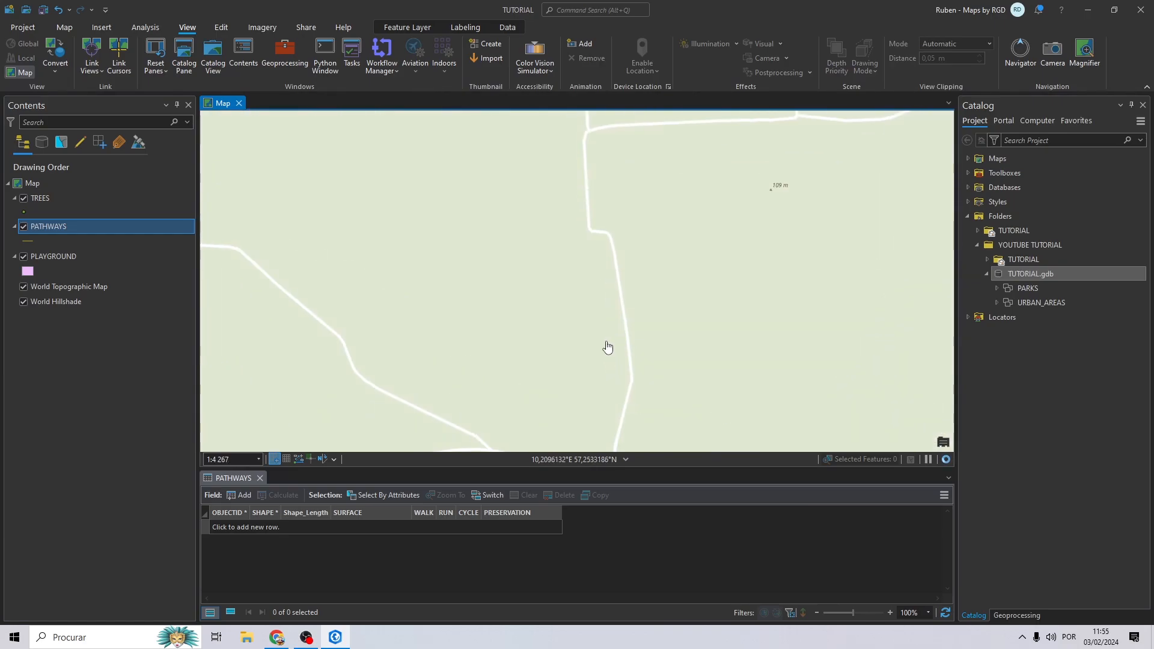
{"action": "left_click_drag", "start_coordinate": [622, 380], "coordinate": [666, 234]}
{"action": "scroll", "coordinate": [666, 232], "scroll_direction": "down", "scroll_amount": 2}
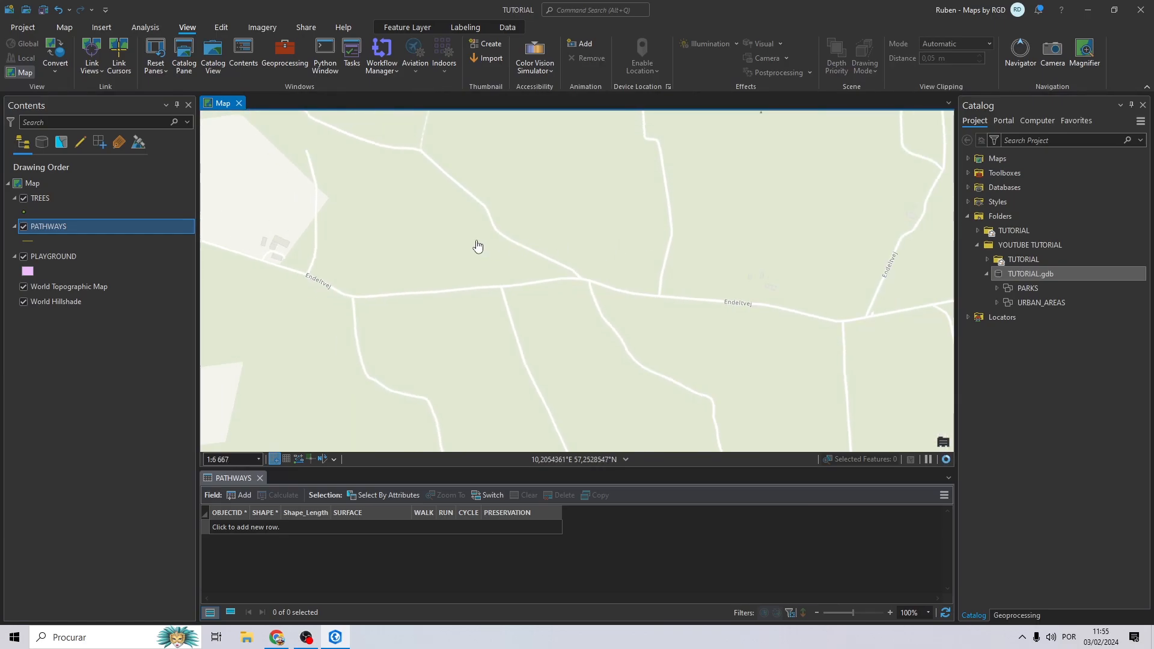
{"action": "left_click_drag", "start_coordinate": [395, 245], "coordinate": [746, 240]}
{"action": "scroll", "coordinate": [769, 252], "scroll_direction": "down", "scroll_amount": 6}
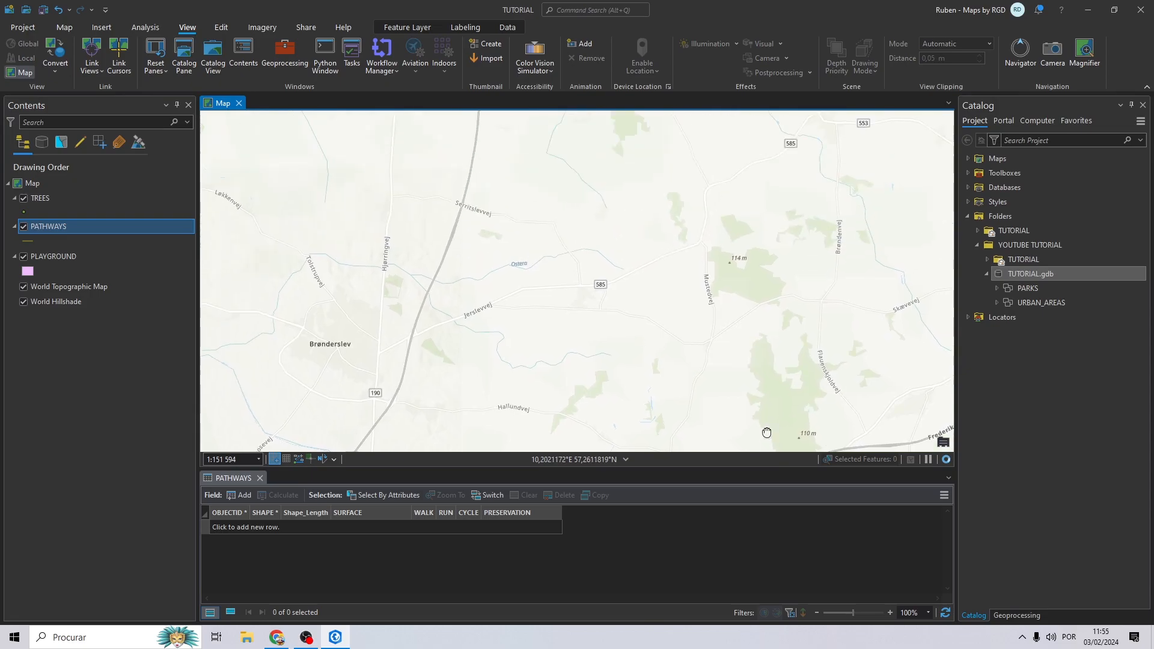
{"action": "left_click_drag", "start_coordinate": [618, 353], "coordinate": [569, 395]}
{"action": "scroll", "coordinate": [569, 337], "scroll_direction": "down", "scroll_amount": 3}
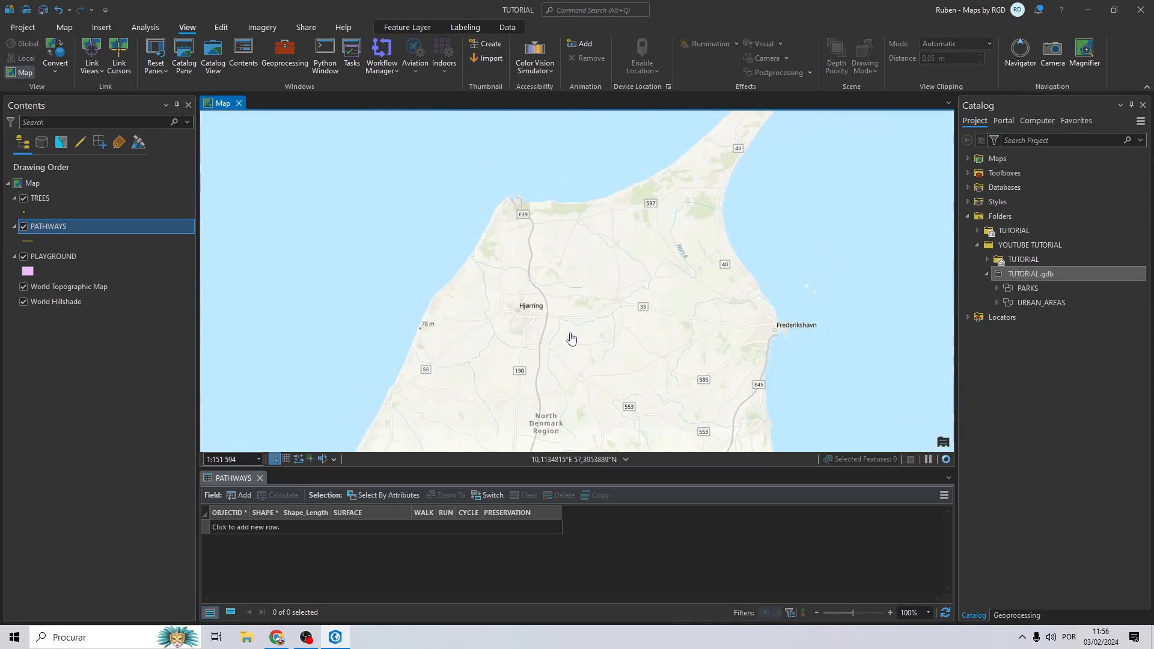
{"action": "scroll", "coordinate": [554, 286], "scroll_direction": "up", "scroll_amount": 8}
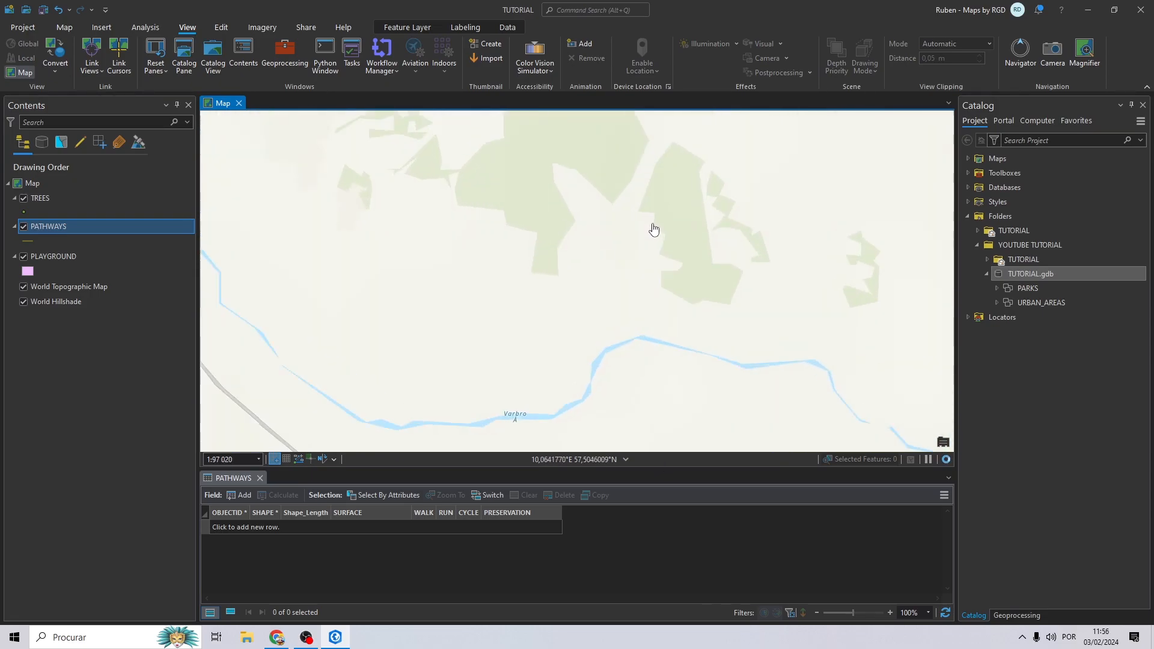
{"action": "scroll", "coordinate": [688, 240], "scroll_direction": "down", "scroll_amount": 5}
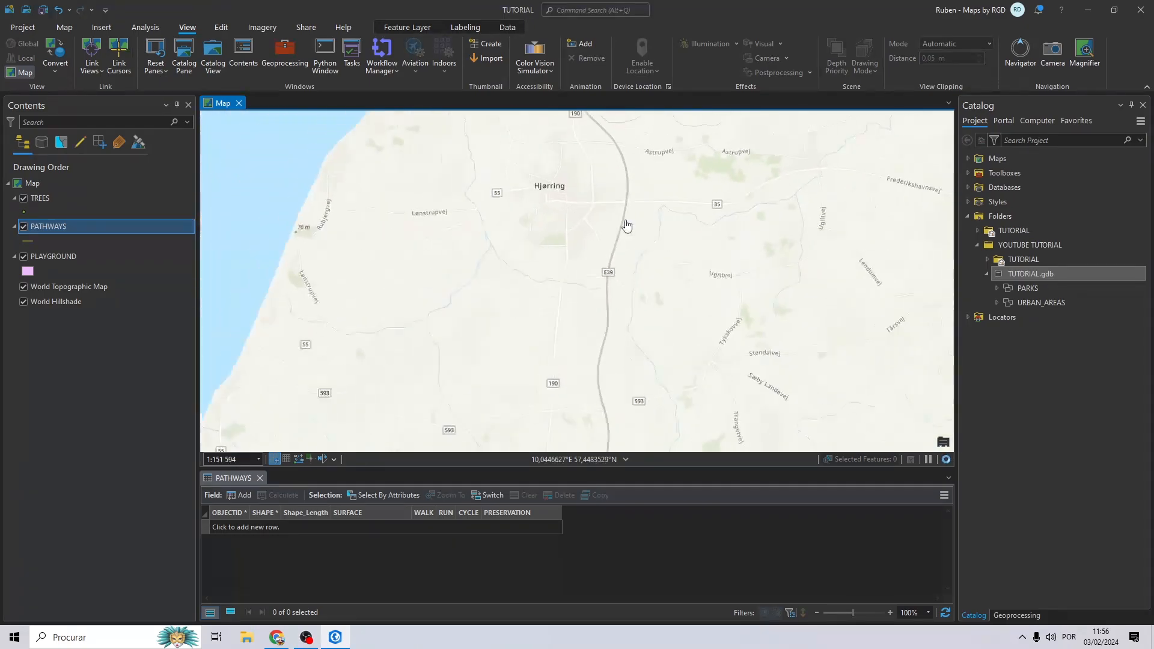
{"action": "left_click_drag", "start_coordinate": [660, 221], "coordinate": [673, 161]}
{"action": "scroll", "coordinate": [620, 359], "scroll_direction": "up", "scroll_amount": 5}
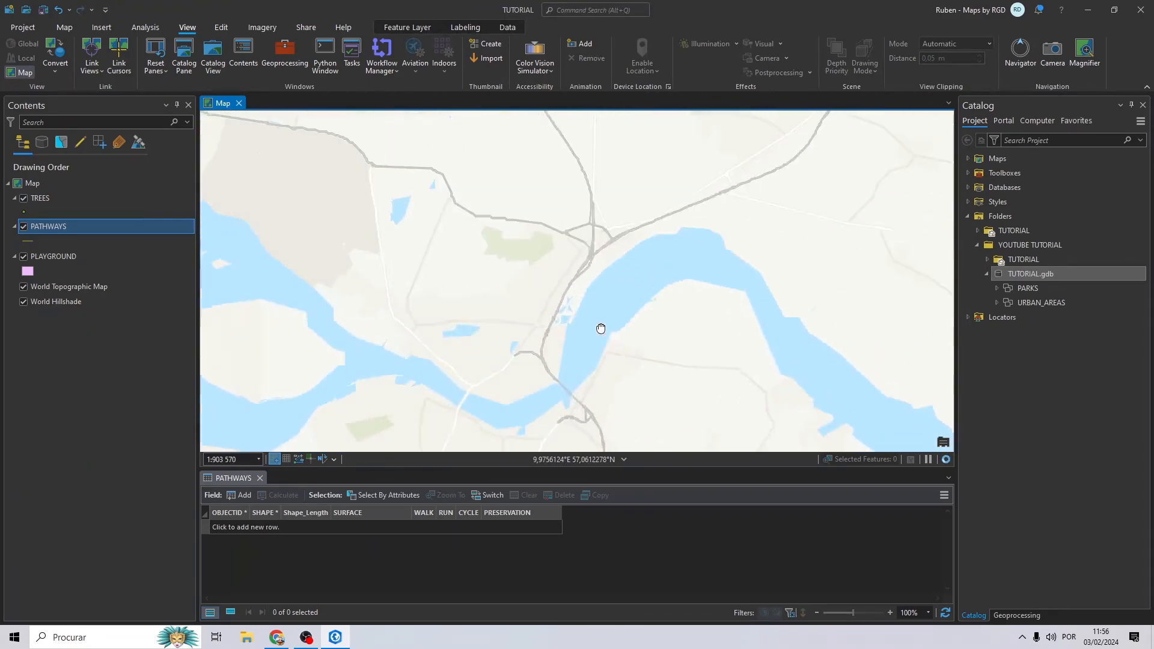
{"action": "scroll", "coordinate": [450, 226], "scroll_direction": "up", "scroll_amount": 5}
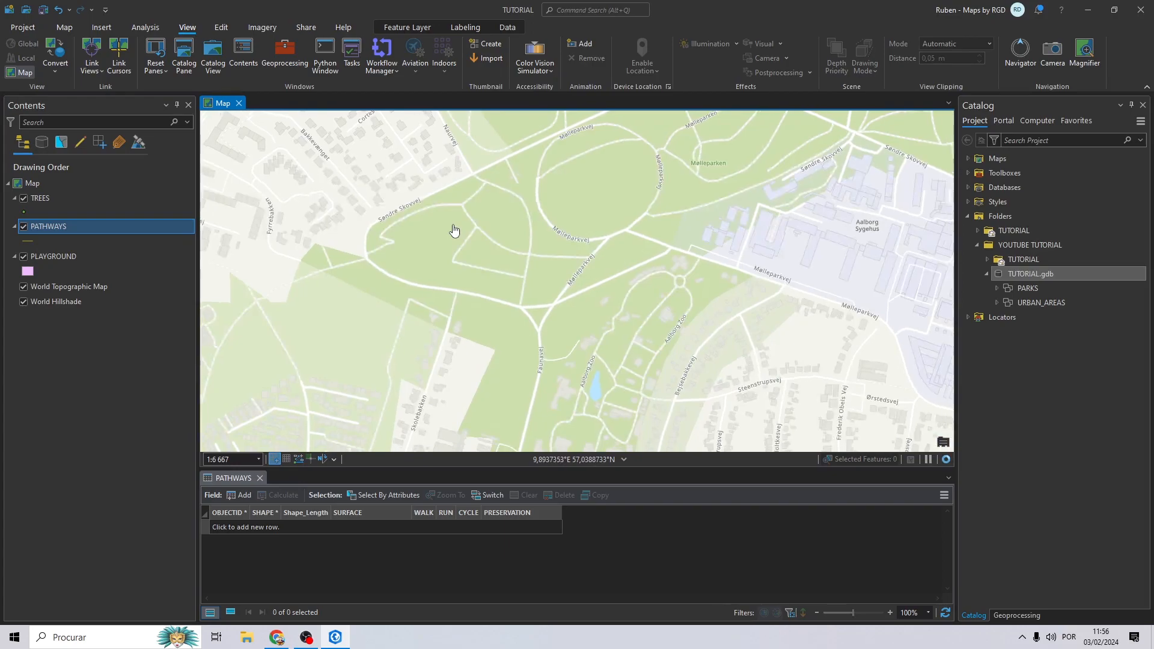
{"action": "scroll", "coordinate": [461, 222], "scroll_direction": "up", "scroll_amount": 5}
{"action": "left_click_drag", "start_coordinate": [485, 227], "coordinate": [629, 230]}
{"action": "scroll", "coordinate": [629, 230], "scroll_direction": "down", "scroll_amount": 1}
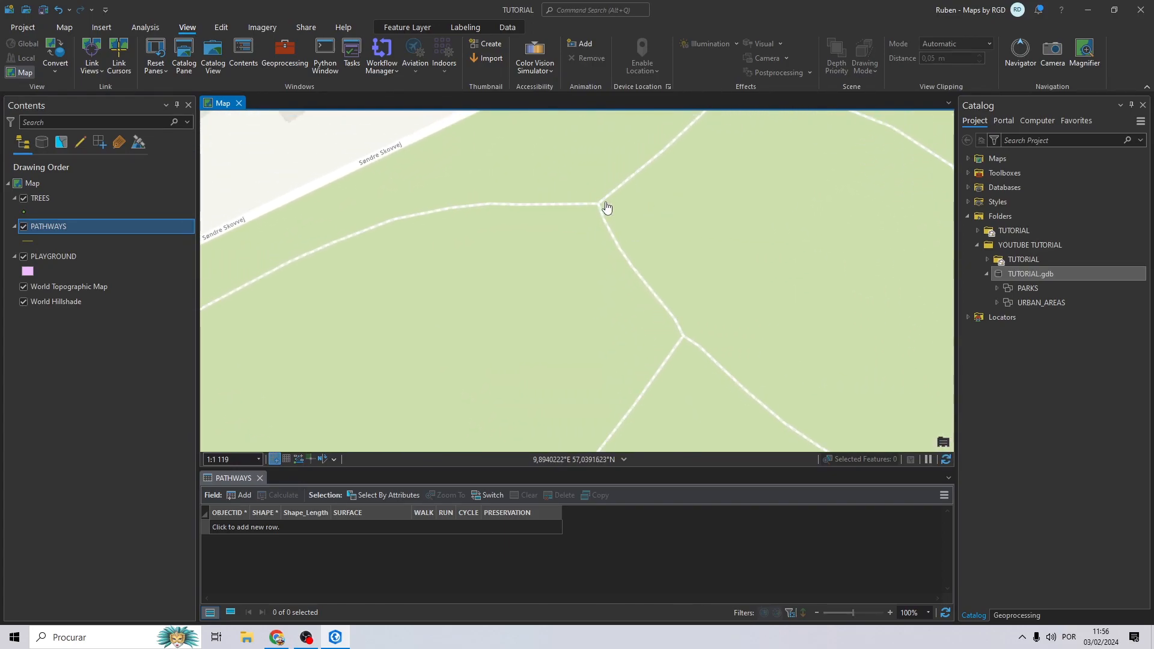
Digitize a PATHWAYS line about 78 map units long over the footpath between the two park junctions southeast of Søndre Skovvej
{"action": "left_click", "coordinate": [227, 28]}
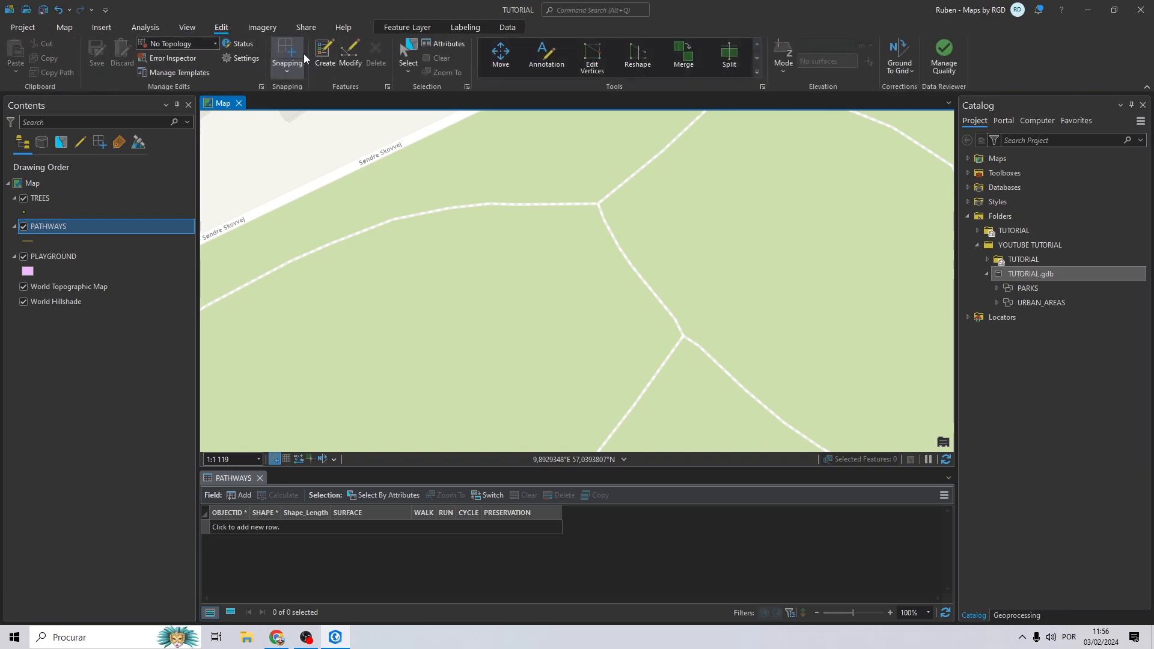
{"action": "left_click", "coordinate": [322, 60]}
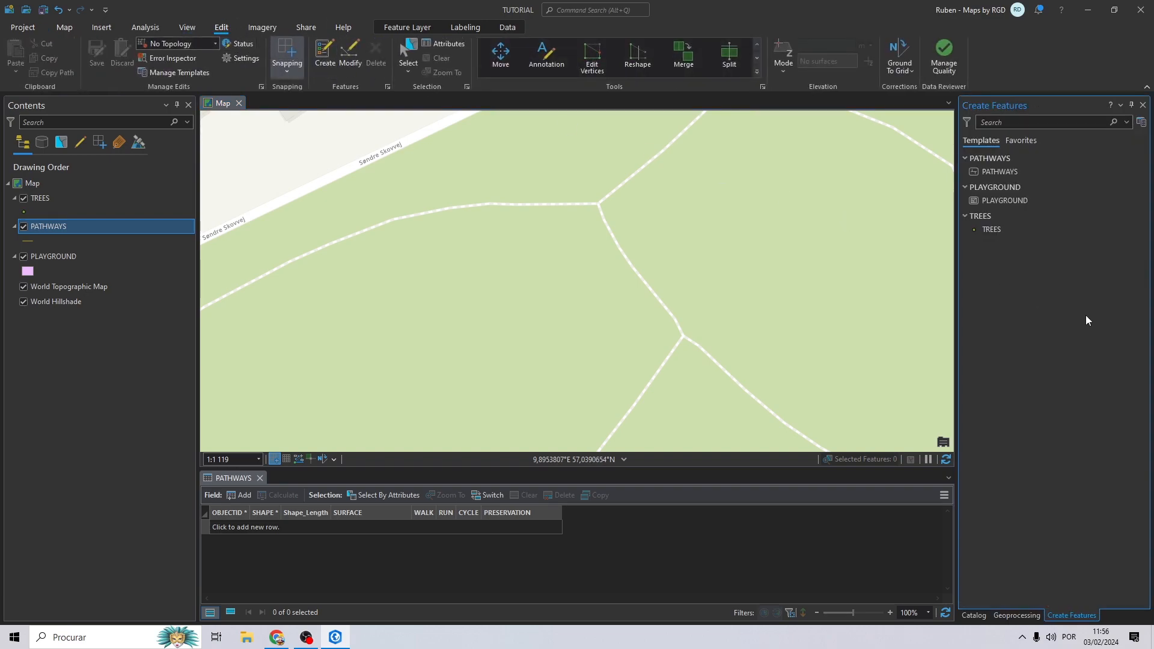
{"action": "left_click", "coordinate": [983, 173]}
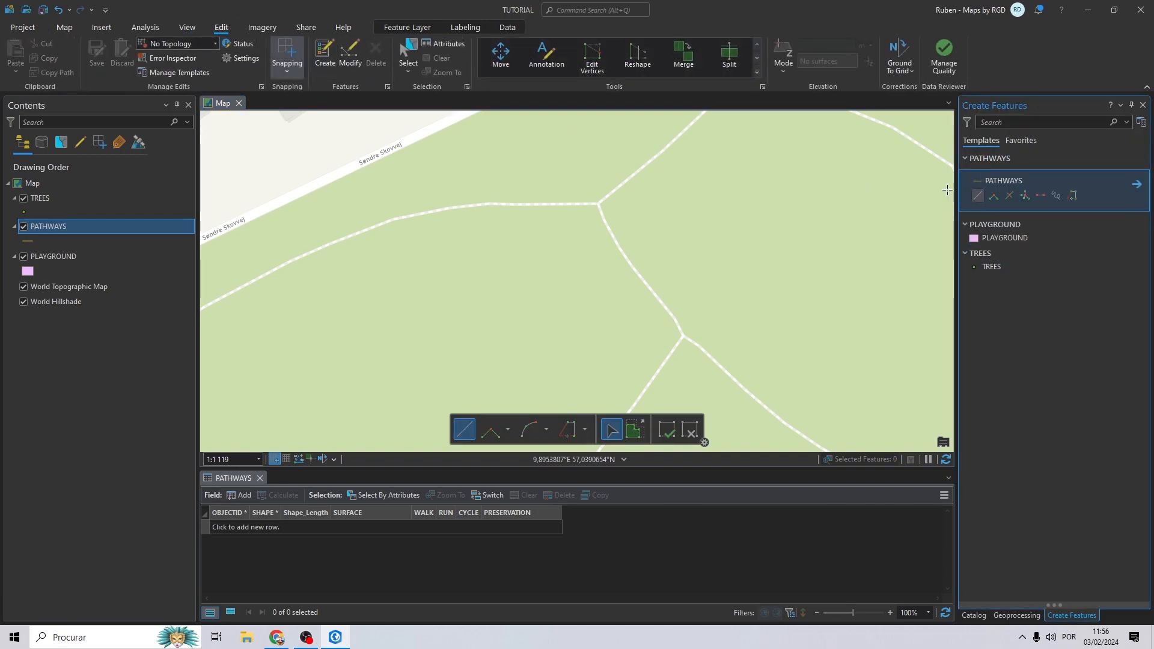
{"action": "left_click_drag", "start_coordinate": [621, 251], "coordinate": [618, 161]}
{"action": "scroll", "coordinate": [553, 203], "scroll_direction": "down", "scroll_amount": 2}
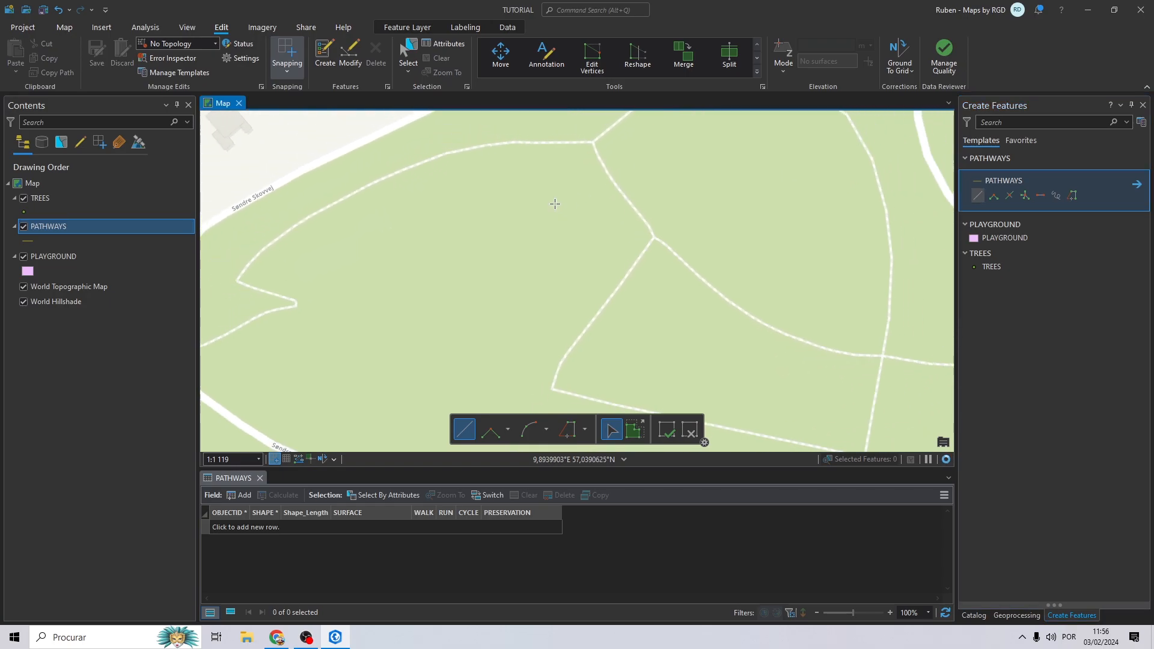
{"action": "left_click_drag", "start_coordinate": [359, 289], "coordinate": [563, 203]}
{"action": "left_click_drag", "start_coordinate": [818, 199], "coordinate": [687, 346]}
{"action": "scroll", "coordinate": [678, 216], "scroll_direction": "up", "scroll_amount": 6}
{"action": "left_click", "coordinate": [700, 328]}
{"action": "left_click", "coordinate": [677, 280]}
{"action": "left_click_drag", "start_coordinate": [559, 204], "coordinate": [644, 318]}
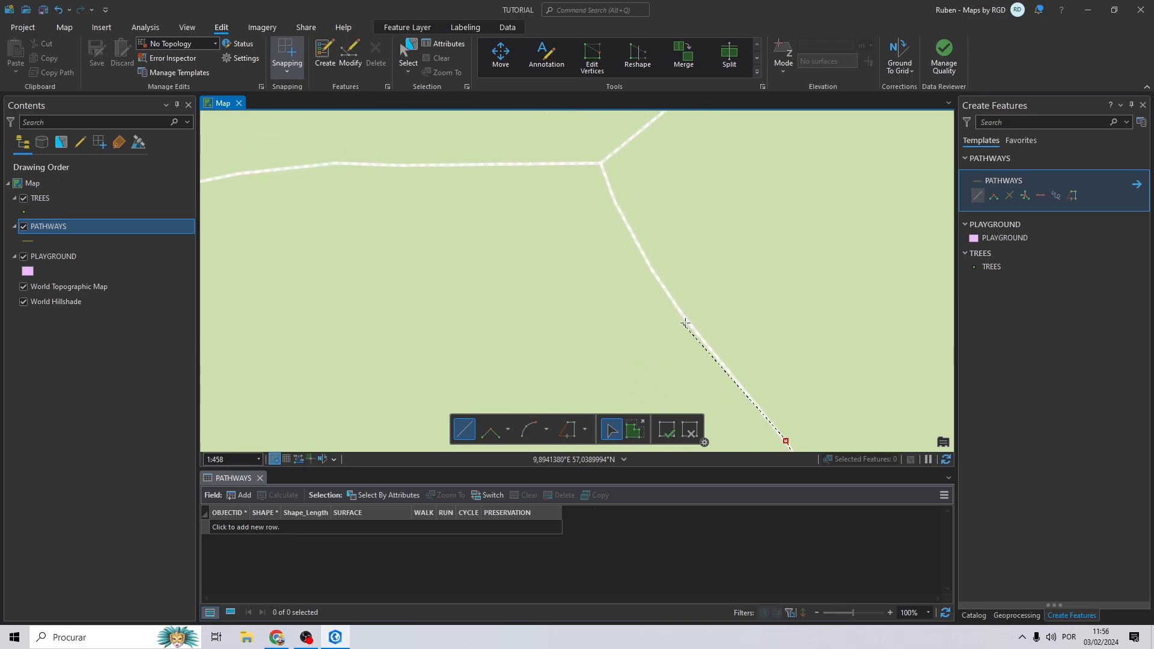
{"action": "left_click", "coordinate": [687, 320]}
{"action": "left_click", "coordinate": [645, 259]}
{"action": "left_click", "coordinate": [618, 206]}
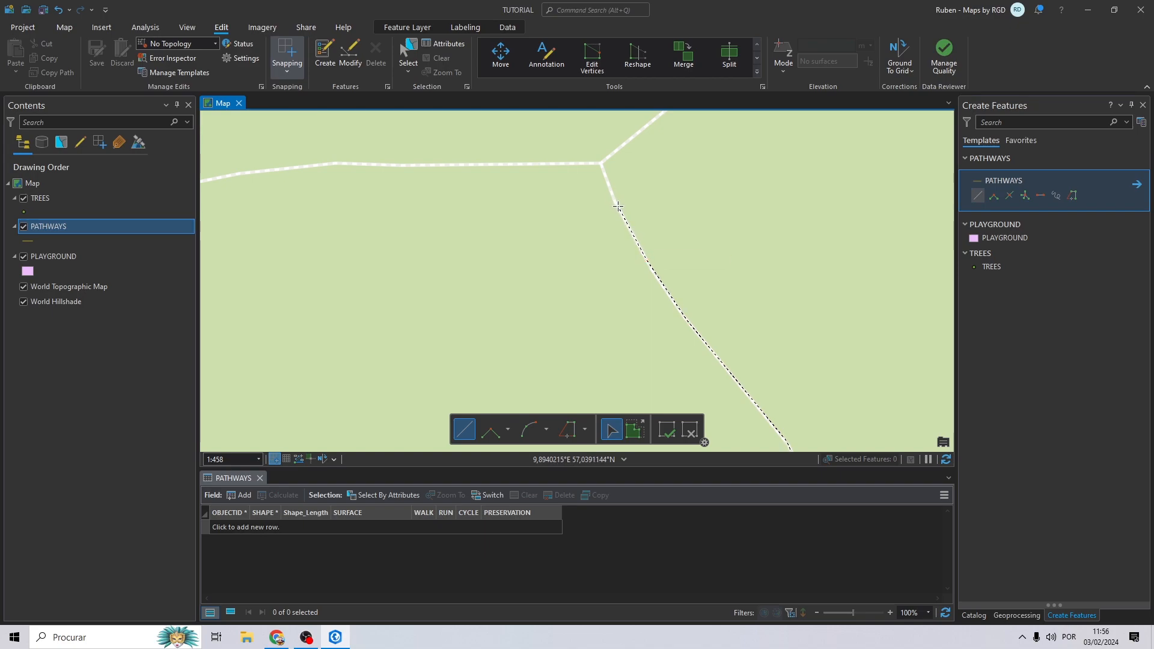
{"action": "double_click", "coordinate": [601, 163]}
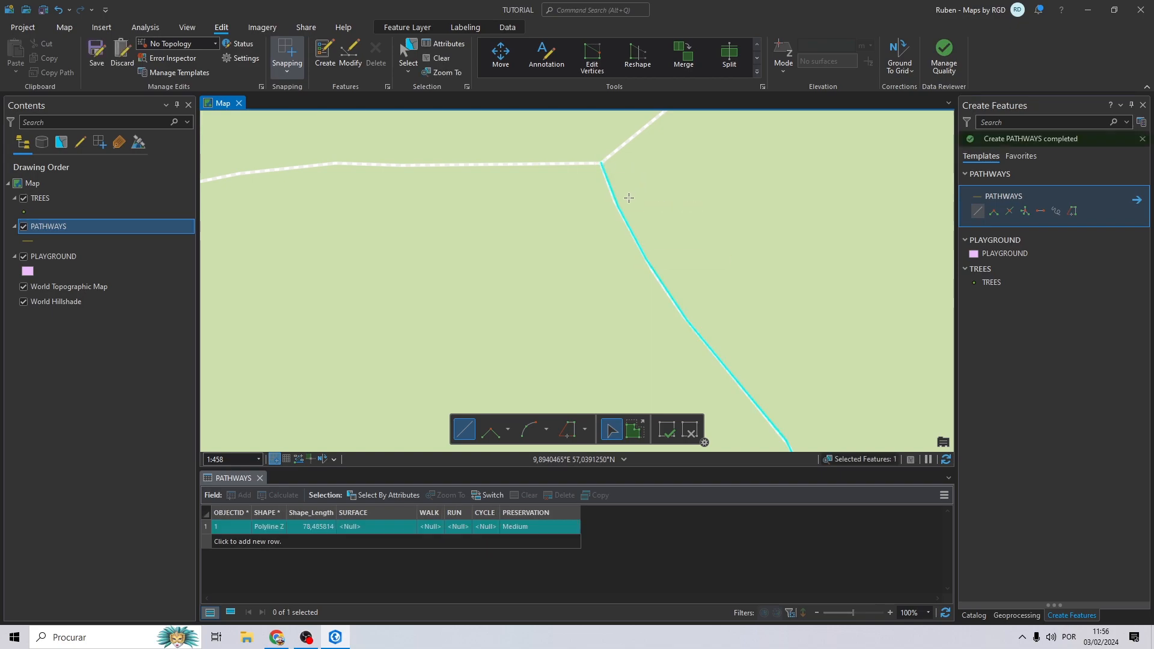
Enlarge the attribute table and set the new pathway's SURFACE to GRAVEL
{"action": "left_click_drag", "start_coordinate": [357, 469], "coordinate": [365, 423]}
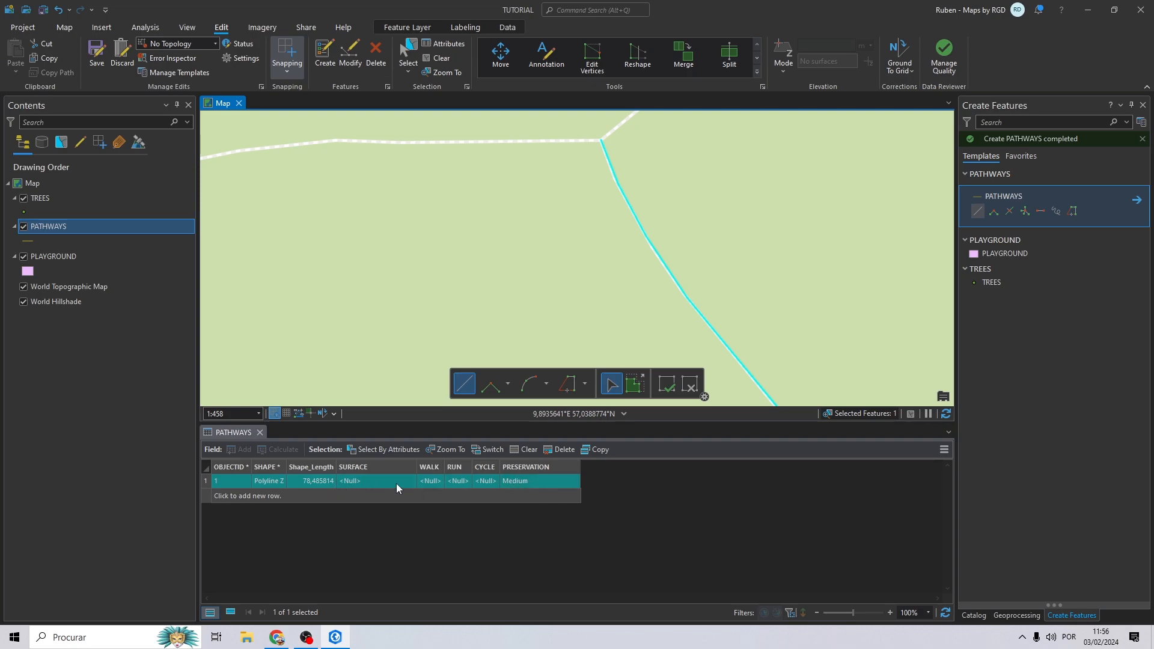
{"action": "left_click", "coordinate": [381, 482]}
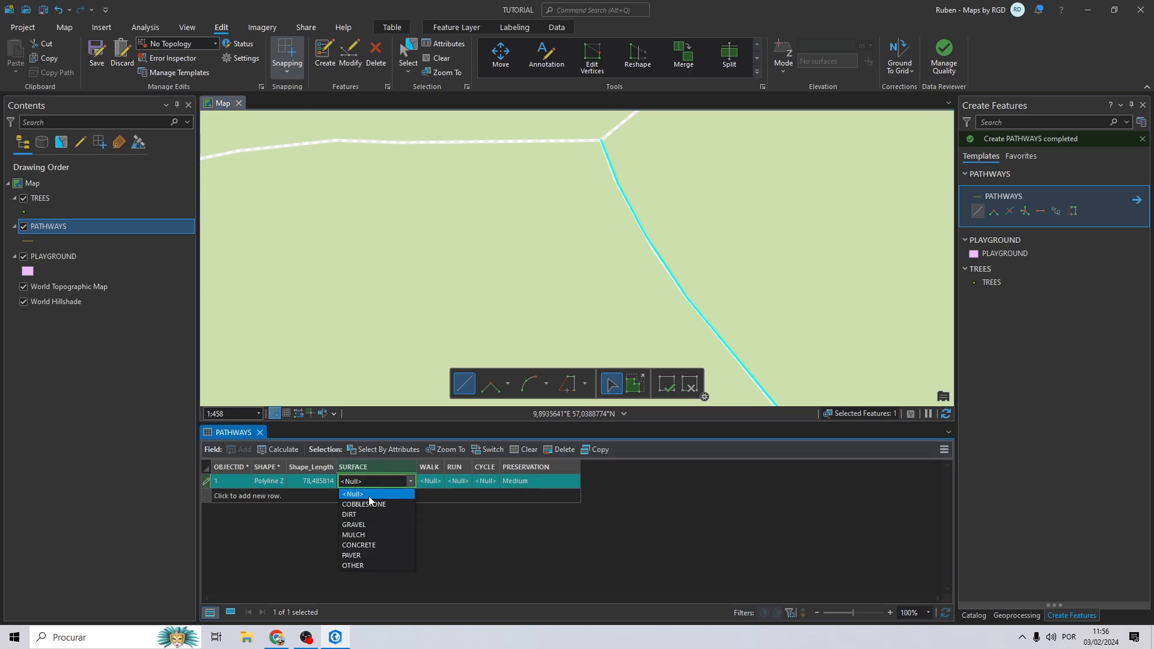
{"action": "left_click", "coordinate": [361, 524]}
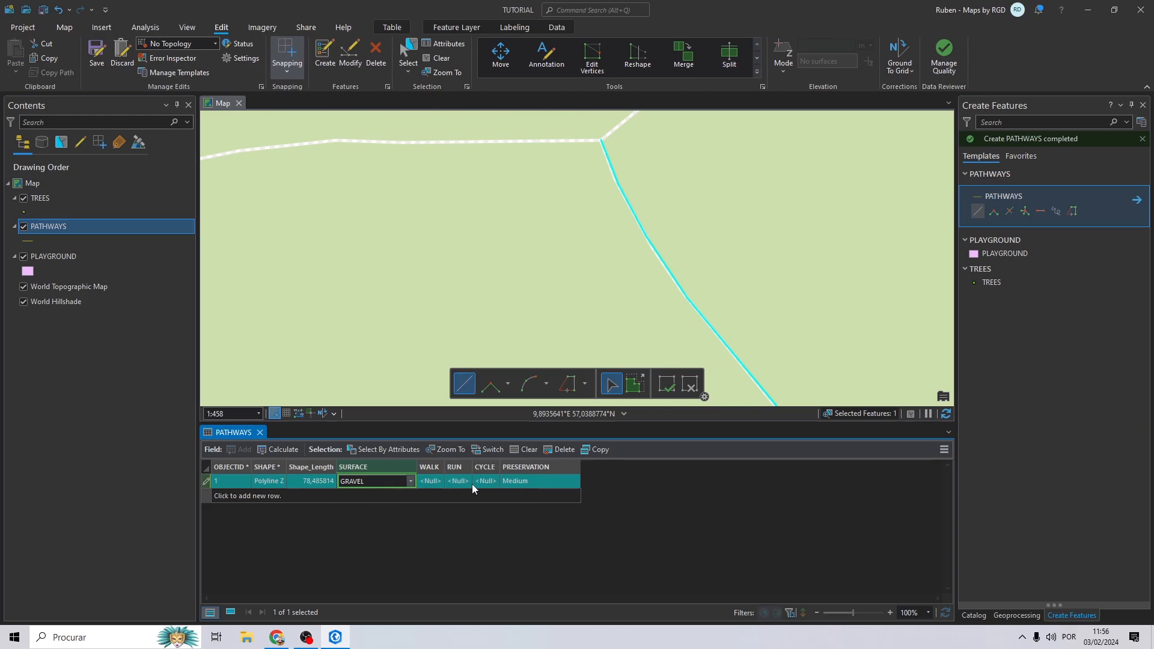
Set the new pathway's WALK and RUN to YES and CYCLE to NO, keeping PRESERVATION as Medium
{"action": "left_click", "coordinate": [435, 484]}
{"action": "left_click", "coordinate": [437, 482]}
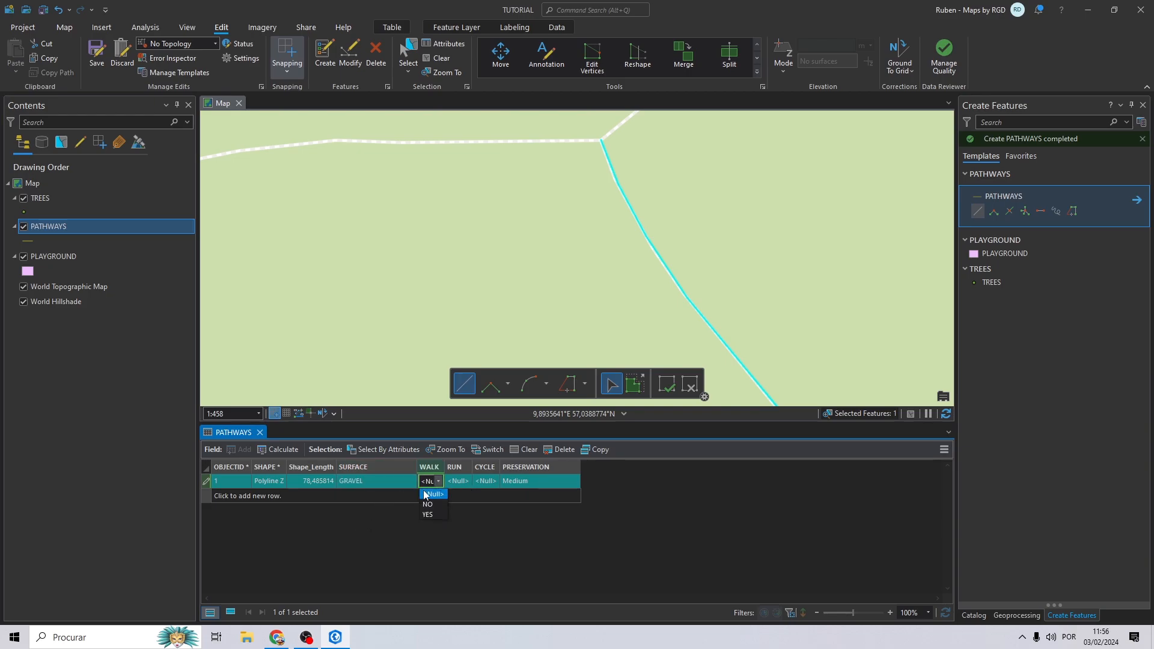
{"action": "left_click", "coordinate": [432, 512]}
{"action": "left_click", "coordinate": [464, 484]}
{"action": "left_click", "coordinate": [466, 481]}
{"action": "left_click", "coordinate": [460, 514]}
{"action": "left_click", "coordinate": [492, 482]}
{"action": "left_click", "coordinate": [491, 482]}
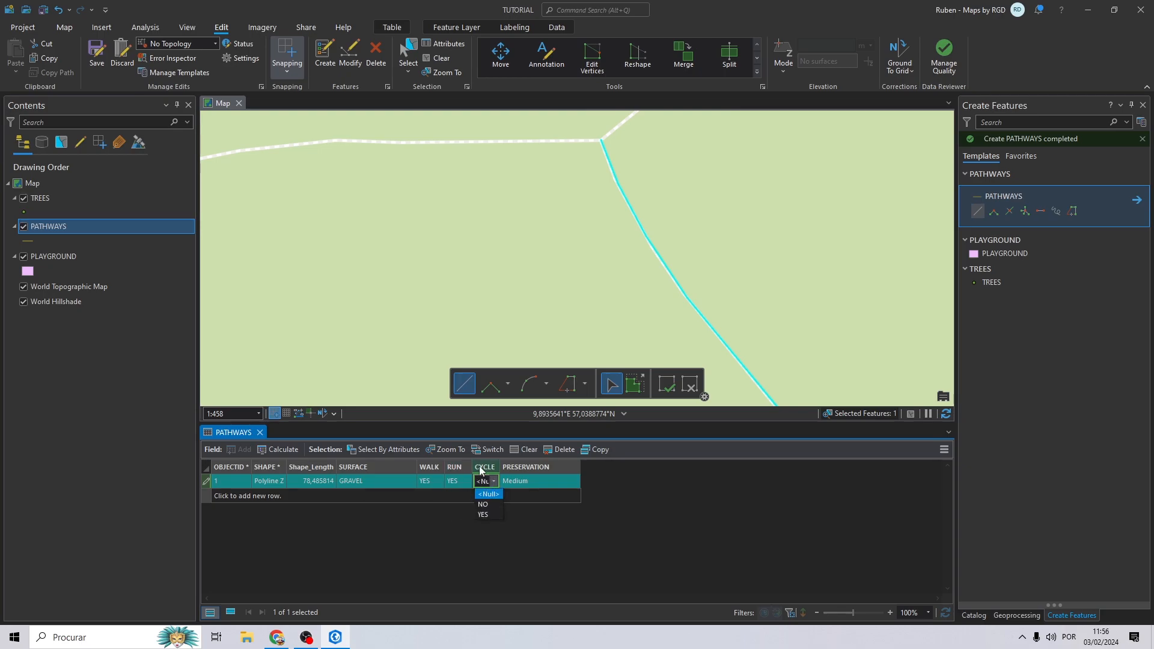
{"action": "left_click", "coordinate": [484, 504]}
{"action": "left_click", "coordinate": [559, 481]}
{"action": "left_click", "coordinate": [560, 481]}
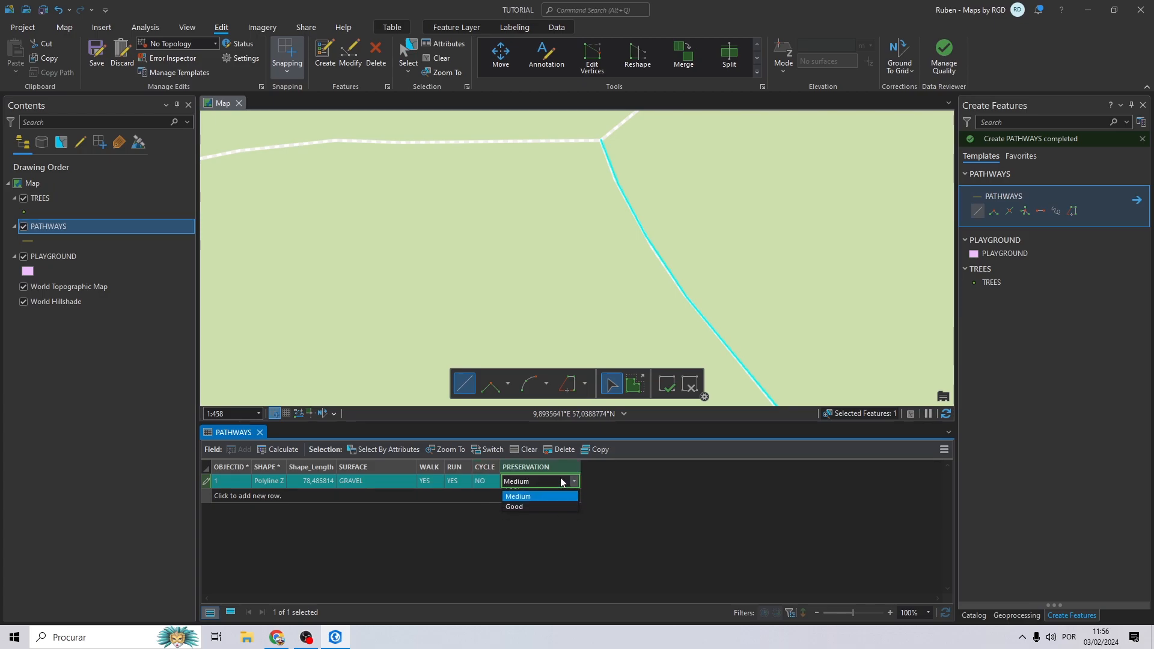
{"action": "left_click", "coordinate": [509, 515]}
Turn snapping off and back on near the first pathway's northern endpoint
{"action": "scroll", "coordinate": [593, 249], "scroll_direction": "down", "scroll_amount": 2}
{"action": "left_click_drag", "start_coordinate": [600, 159], "coordinate": [564, 202]}
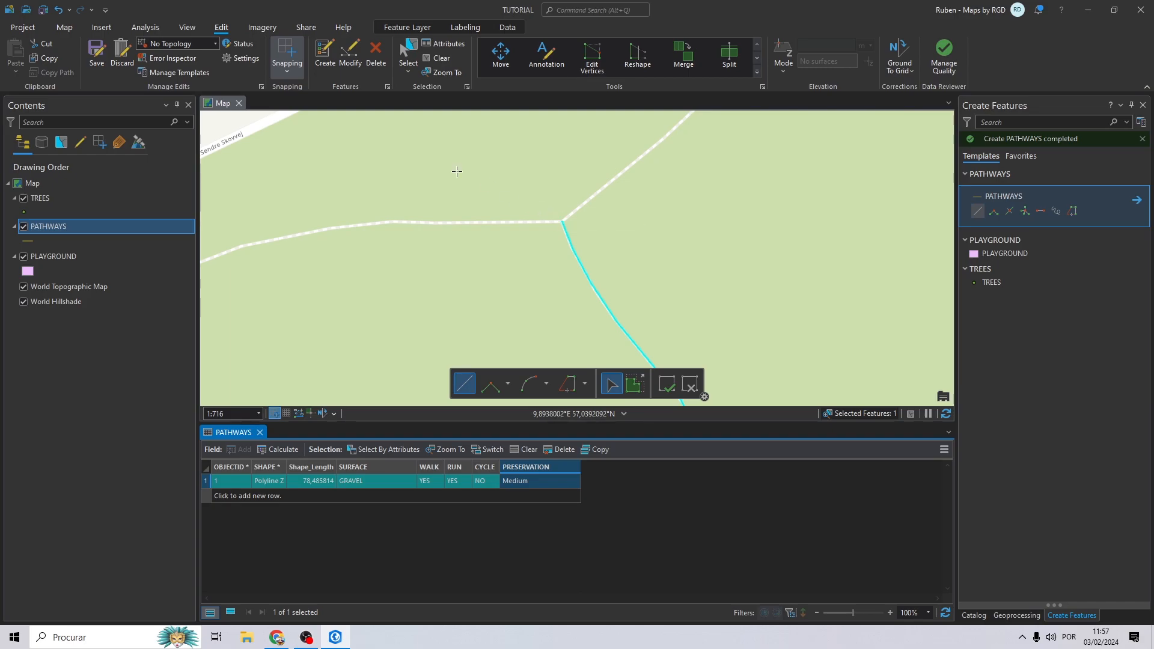
{"action": "left_click", "coordinate": [289, 53]}
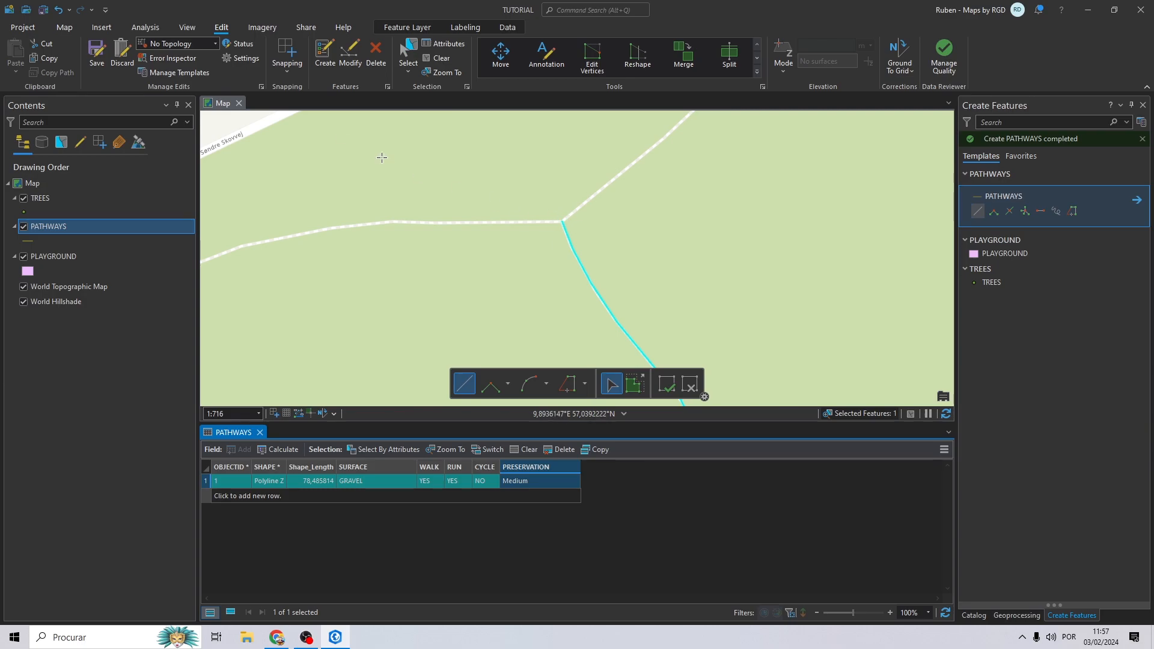
{"action": "left_click", "coordinate": [287, 52]}
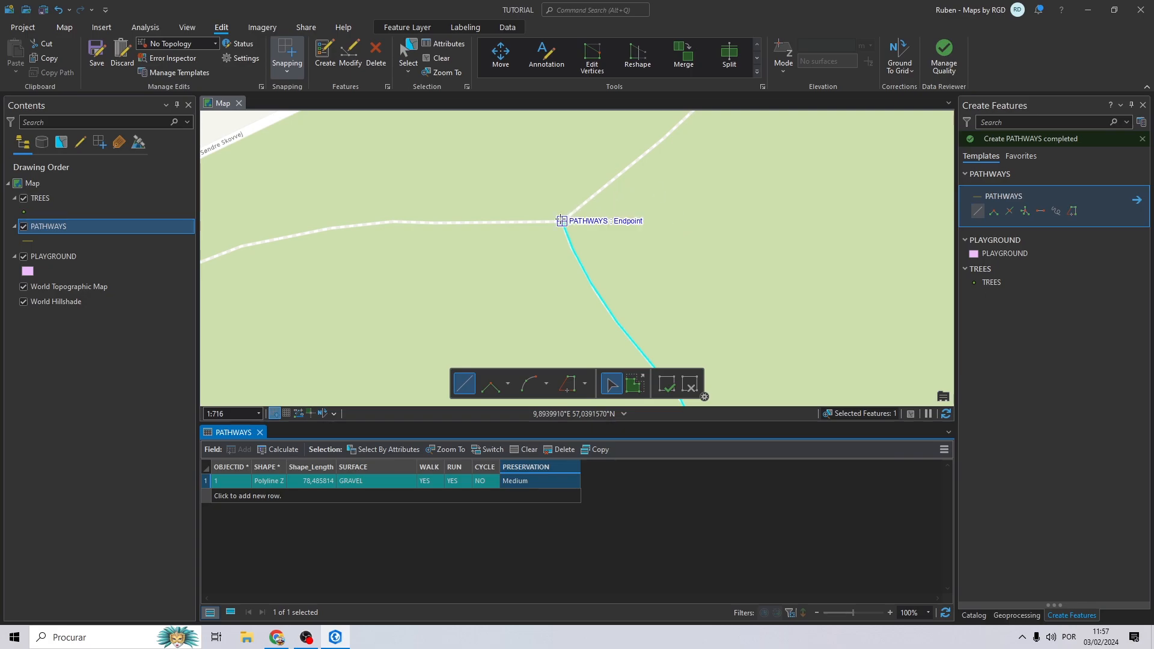
Digitize a second PATHWAYS line about 98 map units long, from the first pathway's northern endpoint northeast along the footpath to the next junction
{"action": "left_click", "coordinate": [562, 221]}
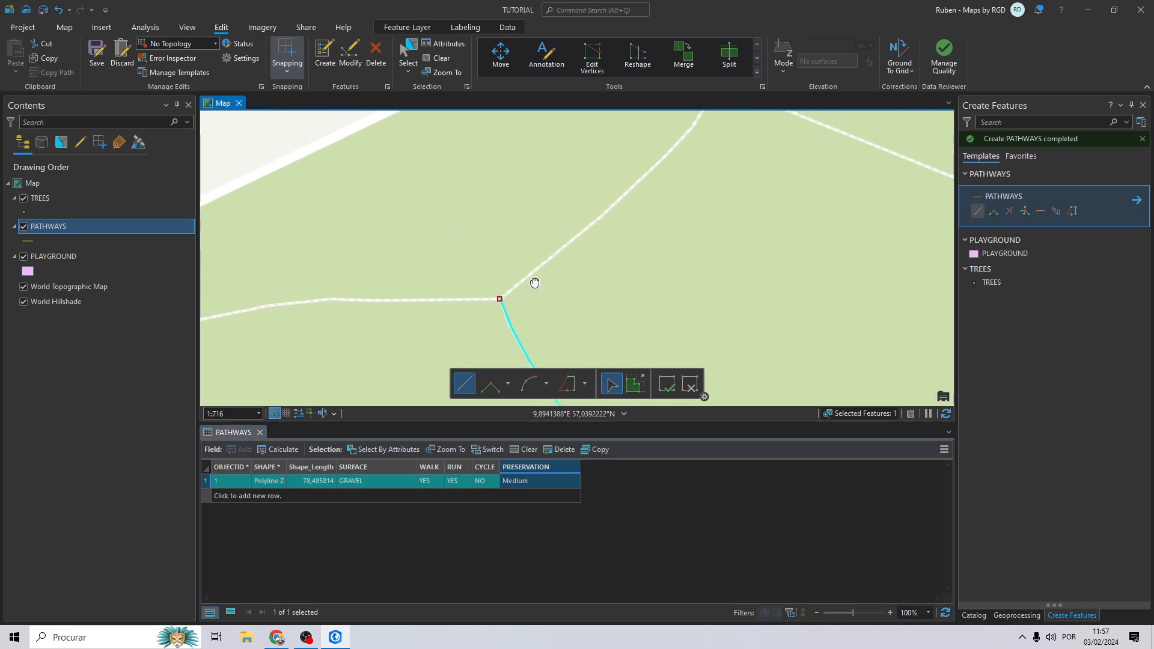
{"action": "left_click", "coordinate": [540, 273]}
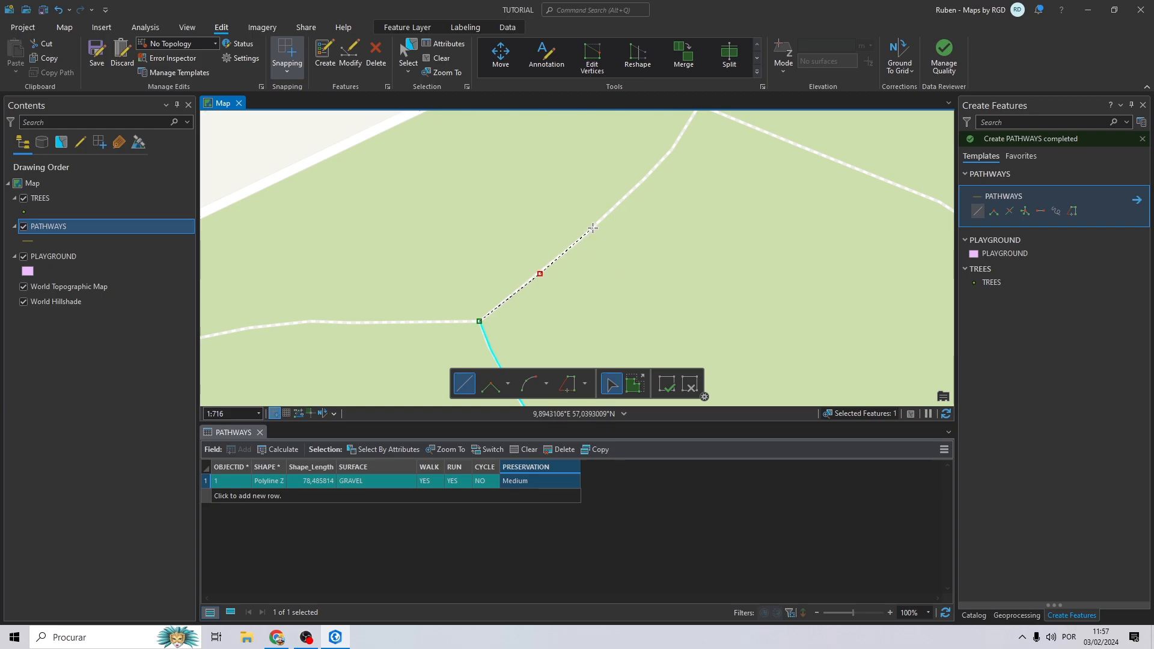
{"action": "left_click", "coordinate": [634, 189]}
{"action": "left_click", "coordinate": [667, 155]}
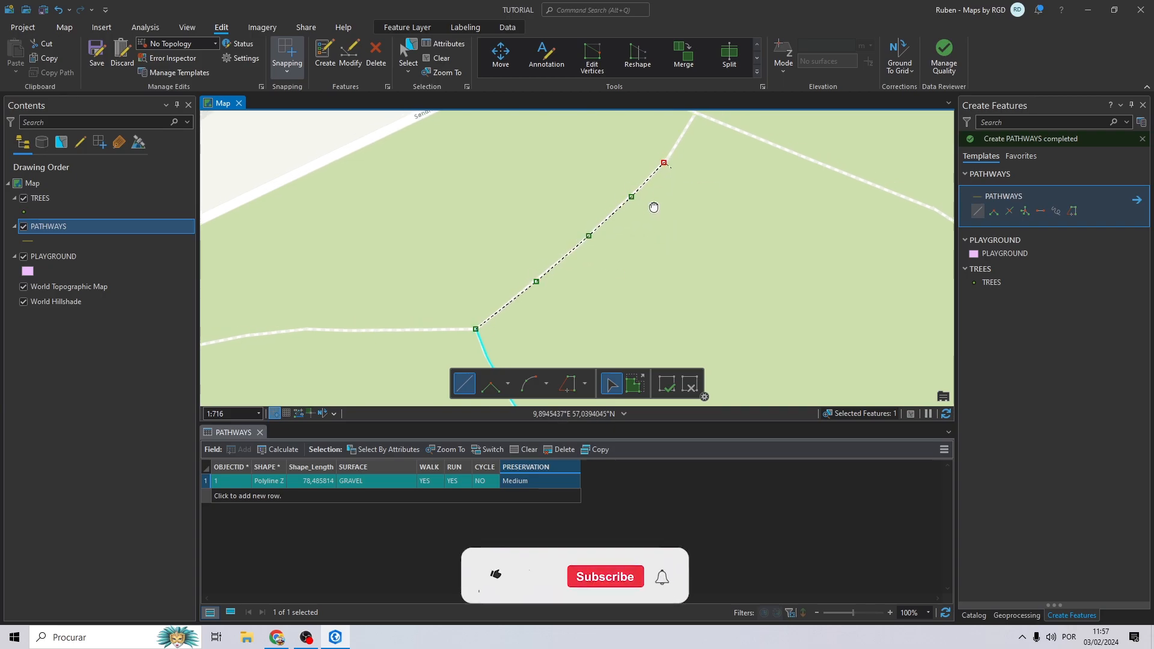
{"action": "double_click", "coordinate": [644, 196]}
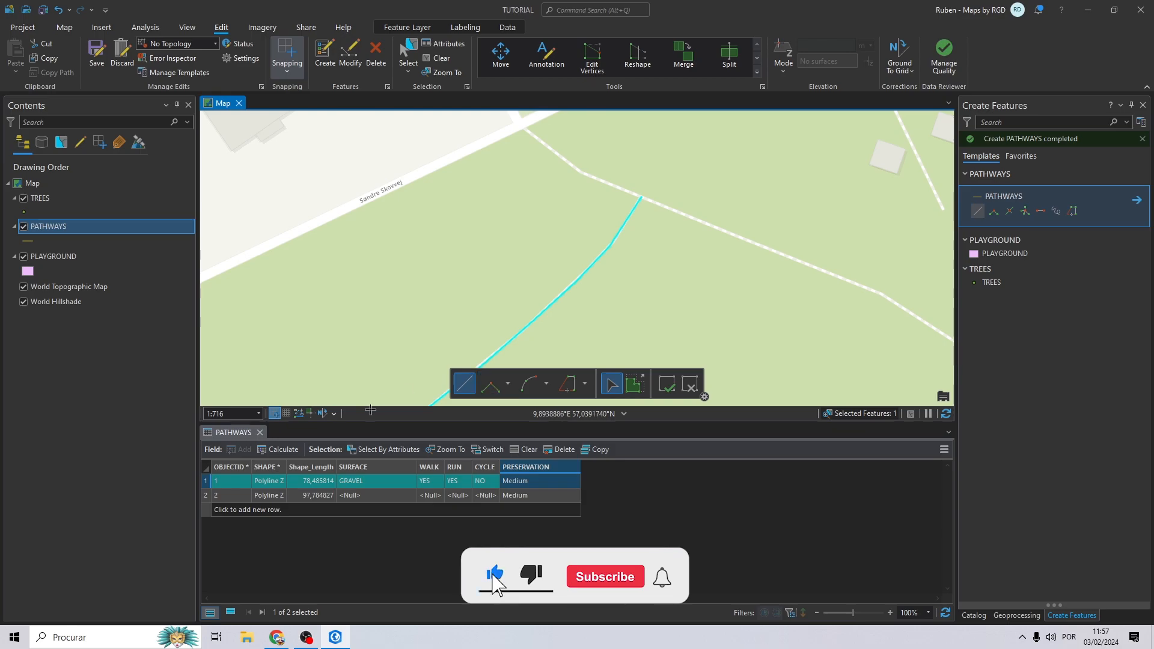
Set the second pathway's SURFACE to CONCRETE, WALK, RUN and CYCLE to YES, and PRESERVATION to Good
{"action": "left_click", "coordinate": [366, 496]}
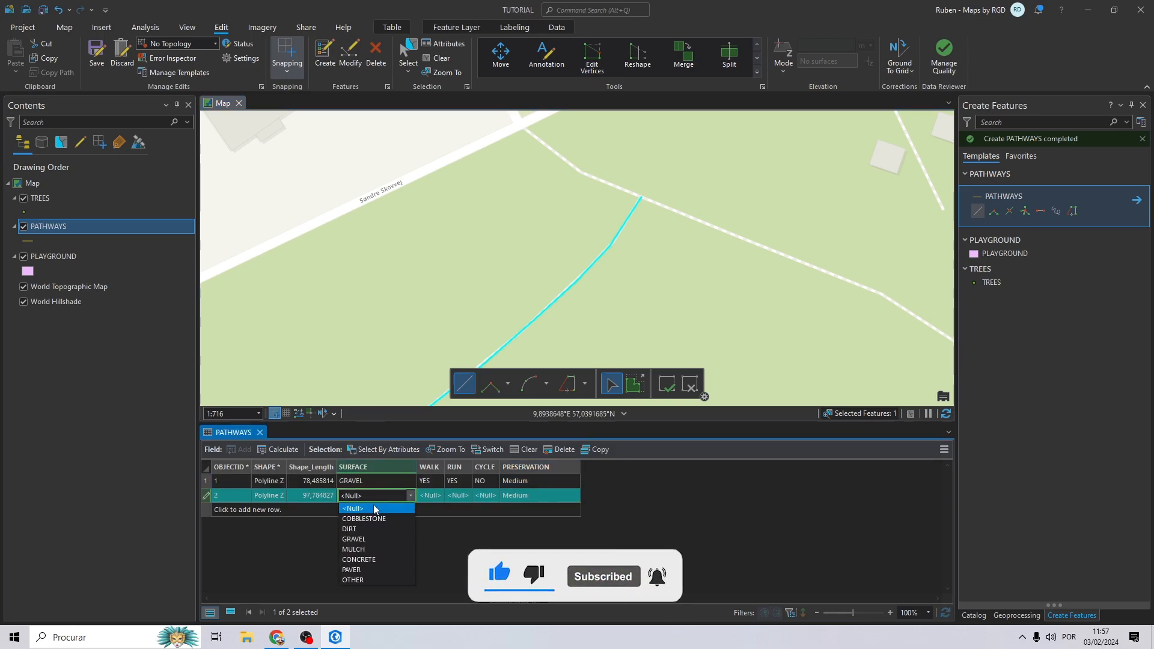
{"action": "left_click", "coordinate": [362, 559]}
{"action": "left_click", "coordinate": [432, 496]}
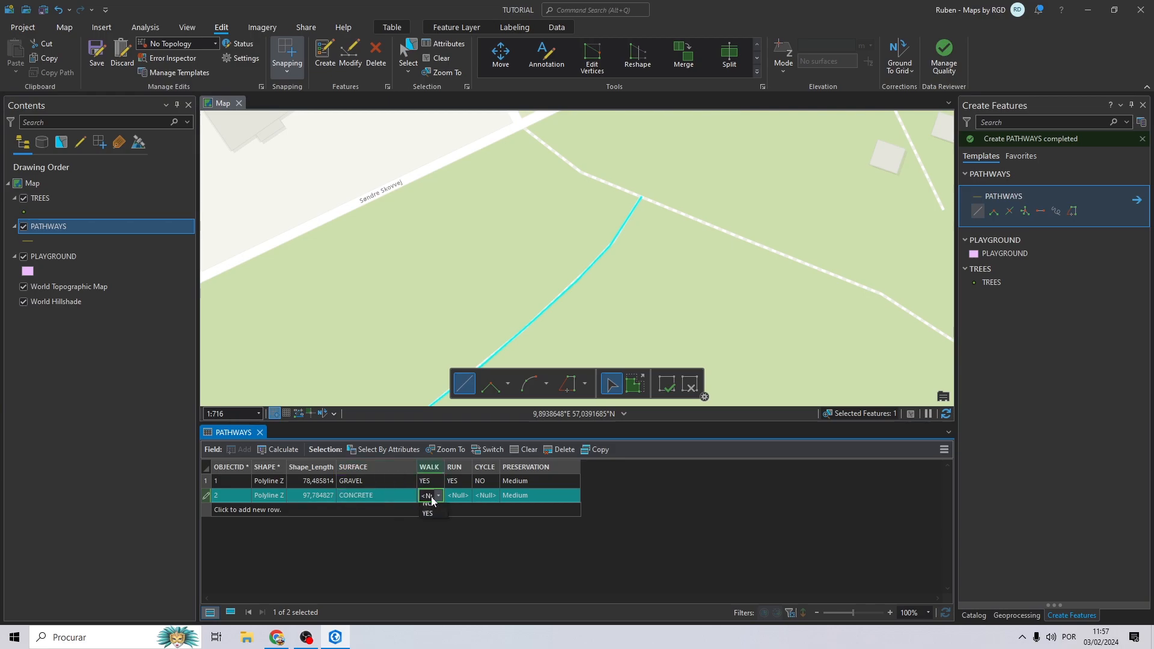
{"action": "left_click", "coordinate": [433, 520]}
{"action": "left_click", "coordinate": [457, 496]}
{"action": "left_click", "coordinate": [466, 497]}
{"action": "left_click", "coordinate": [458, 521]}
{"action": "left_click", "coordinate": [487, 496]}
{"action": "left_click", "coordinate": [484, 528]}
{"action": "left_click", "coordinate": [522, 496]}
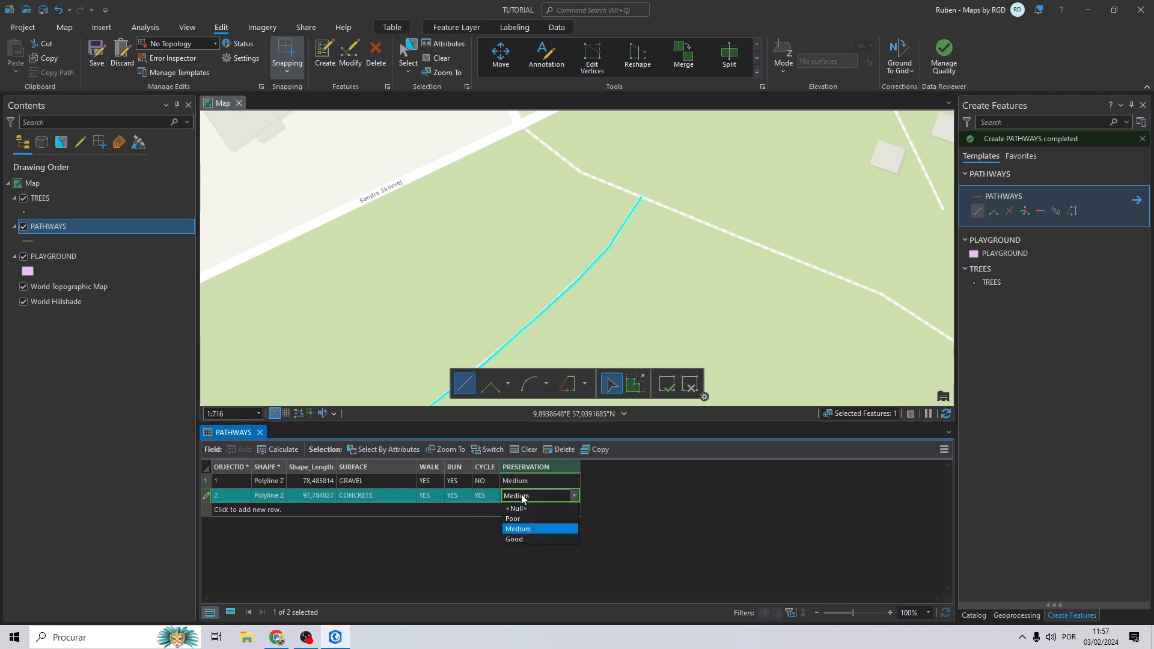
{"action": "left_click", "coordinate": [521, 539]}
Start a third PATHWAYS line at the Søndre Skovvej roadside and trace the footpath northeast around its hairpin to the sharp western corner
{"action": "left_click_drag", "start_coordinate": [344, 373], "coordinate": [840, 117]}
{"action": "scroll", "coordinate": [840, 117], "scroll_direction": "down", "scroll_amount": 2}
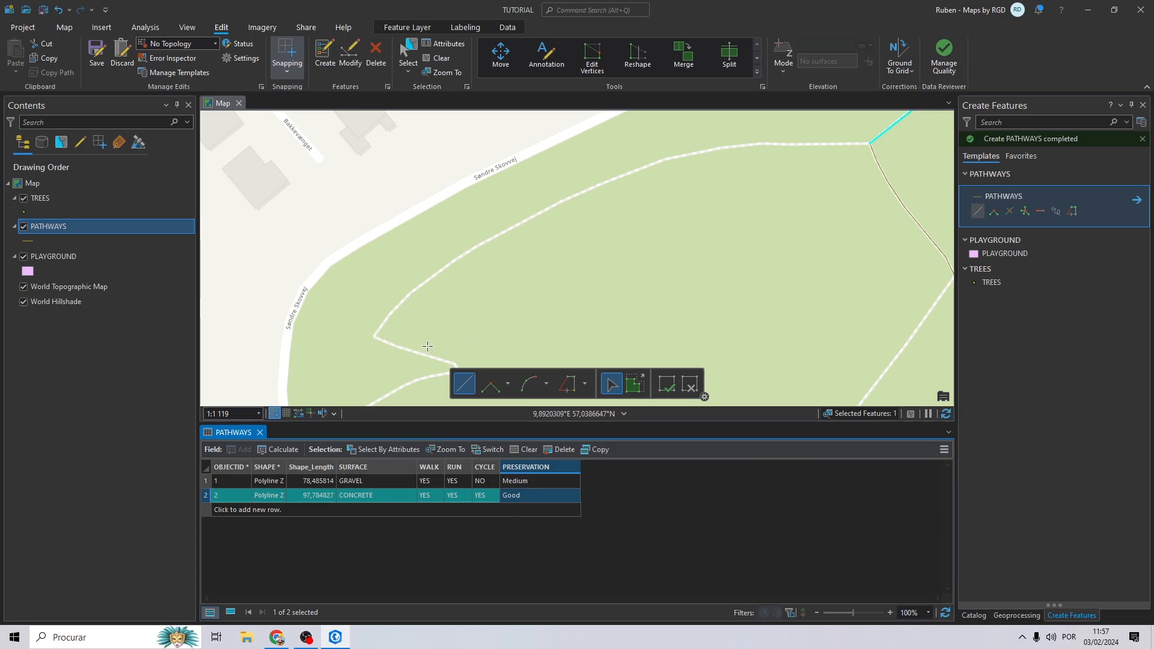
{"action": "left_click_drag", "start_coordinate": [386, 374], "coordinate": [432, 232]}
{"action": "left_click", "coordinate": [340, 298]}
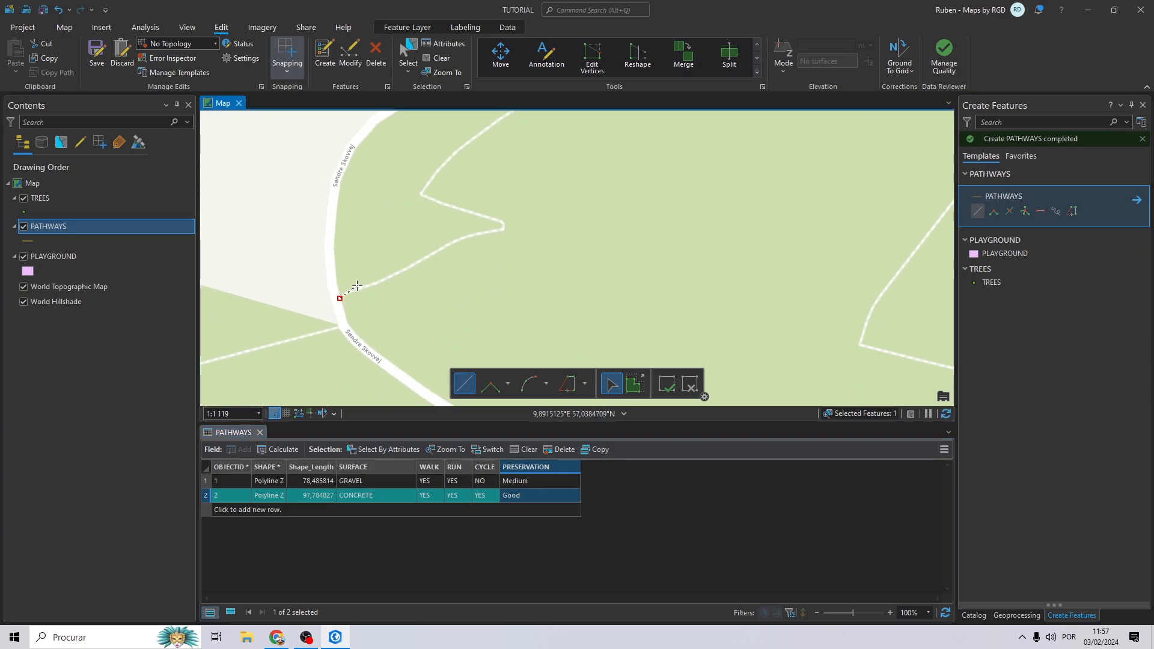
{"action": "left_click", "coordinate": [362, 288]}
{"action": "left_click", "coordinate": [404, 272]}
{"action": "left_click", "coordinate": [446, 247]}
{"action": "left_click", "coordinate": [491, 230]}
{"action": "left_click", "coordinate": [504, 227]}
{"action": "left_click", "coordinate": [498, 220]}
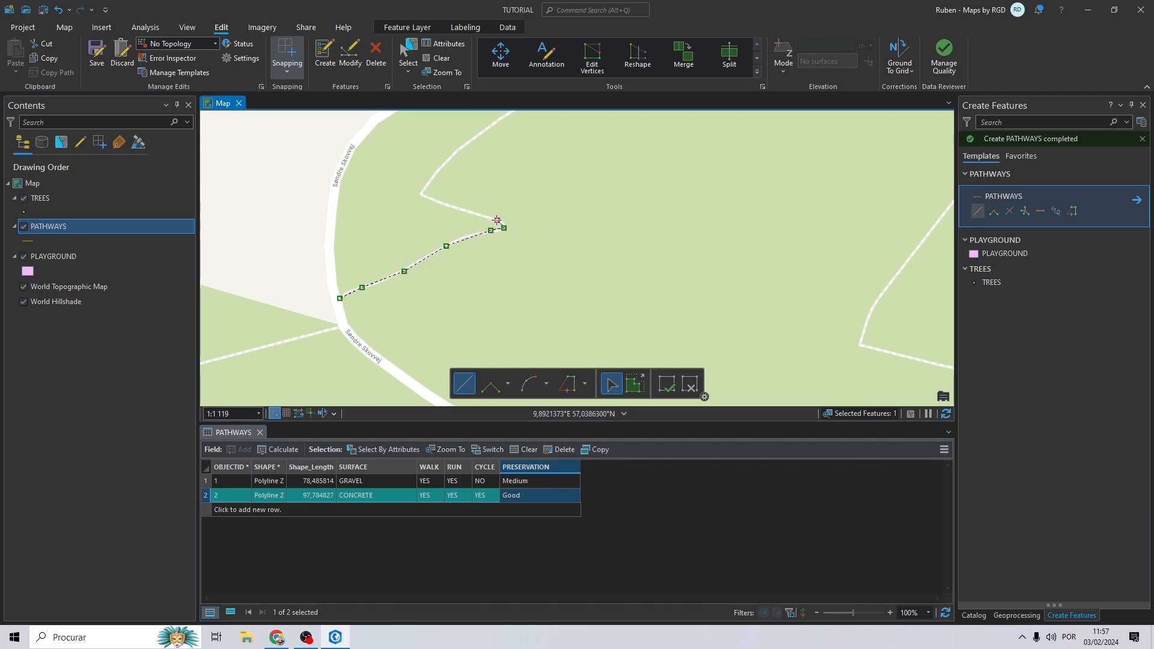
{"action": "left_click", "coordinate": [422, 193]}
Continue the third line northeast along the footpath and finish it at the first two pathways' shared endpoint, about 404 map units long
{"action": "left_click_drag", "start_coordinate": [508, 158], "coordinate": [465, 252]}
{"action": "left_click", "coordinate": [425, 236]}
{"action": "left_click", "coordinate": [500, 184]}
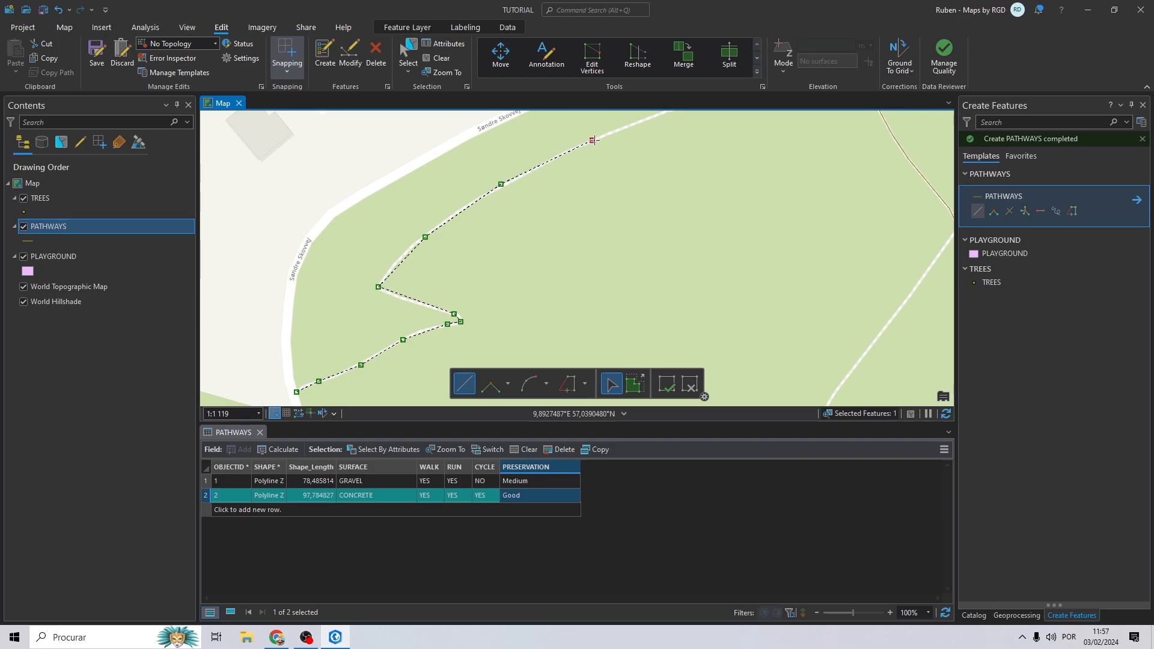
{"action": "left_click_drag", "start_coordinate": [593, 140], "coordinate": [451, 240]}
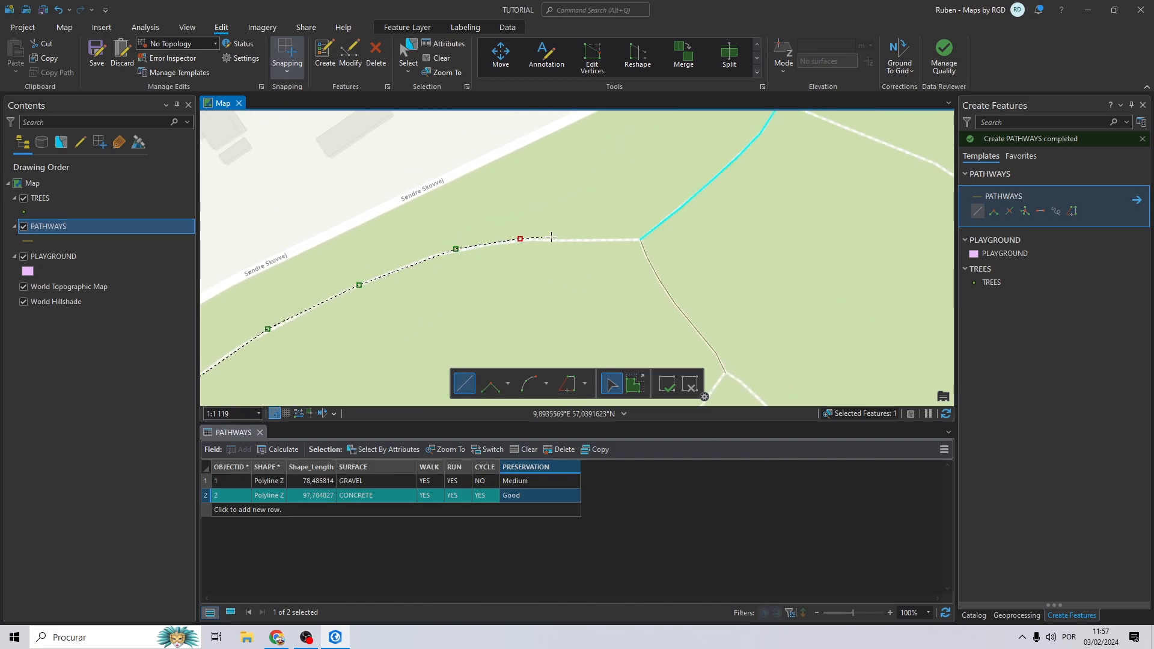
{"action": "left_click", "coordinate": [575, 241]}
{"action": "double_click", "coordinate": [640, 240]}
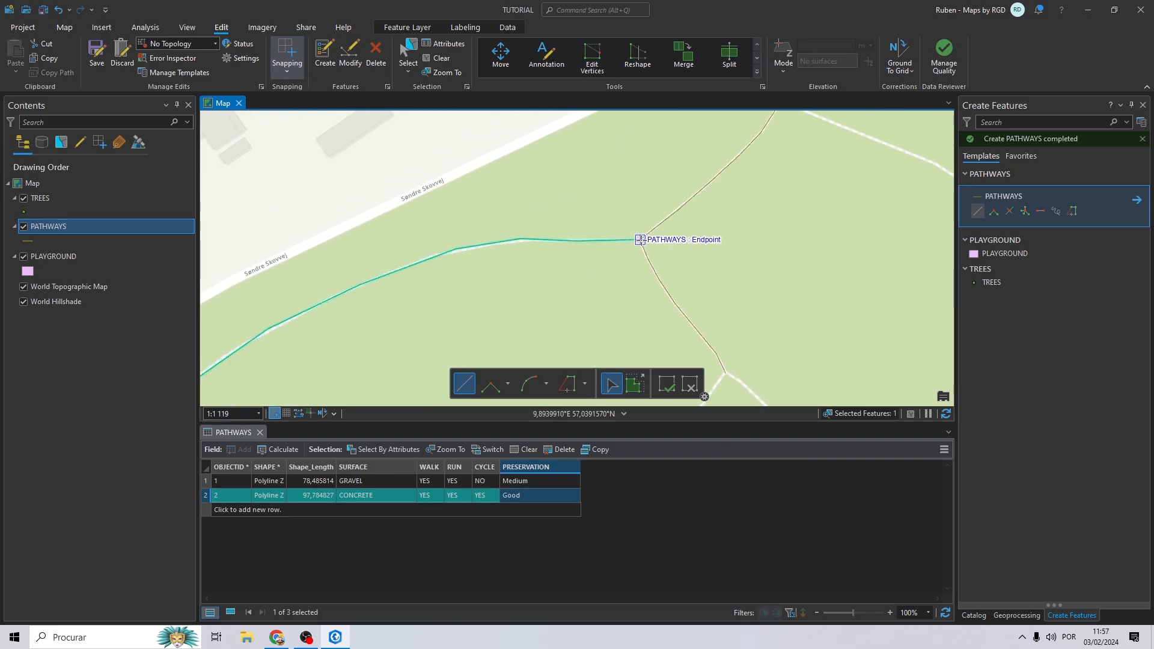
Set the third pathway's SURFACE to CONCRETE, WALK, RUN and CYCLE to YES, and PRESERVATION to Good
{"action": "double_click", "coordinate": [362, 510]}
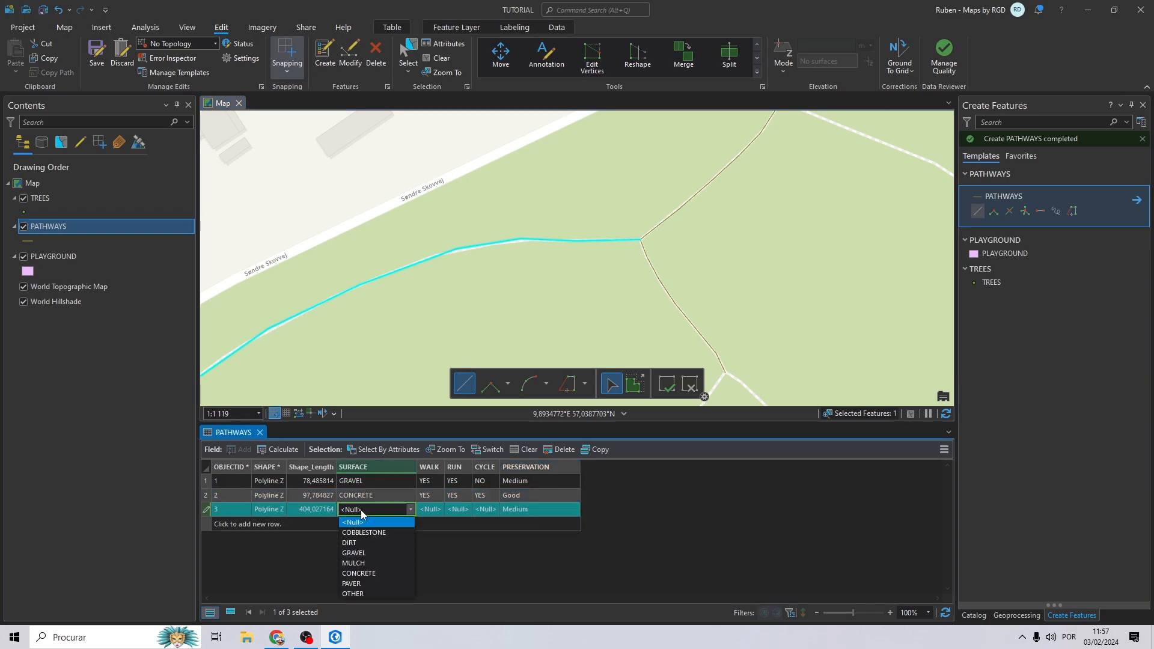
{"action": "left_click", "coordinate": [360, 573]}
{"action": "left_click", "coordinate": [430, 512]}
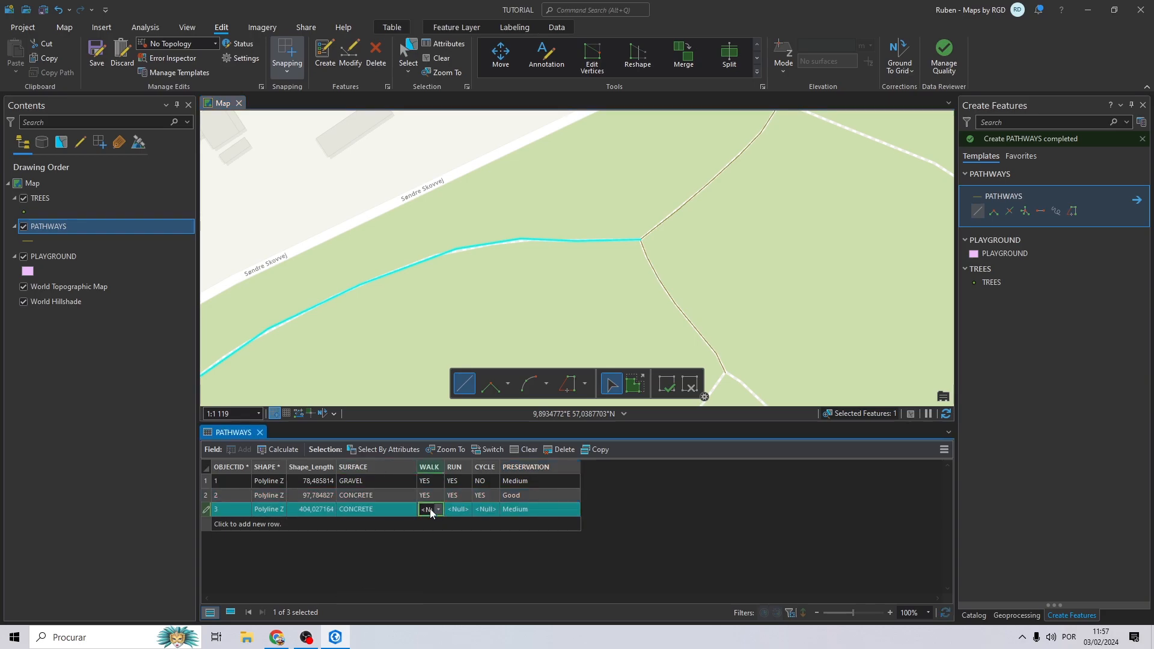
{"action": "left_click", "coordinate": [433, 512]}
{"action": "left_click", "coordinate": [433, 544]}
{"action": "left_click", "coordinate": [457, 511]}
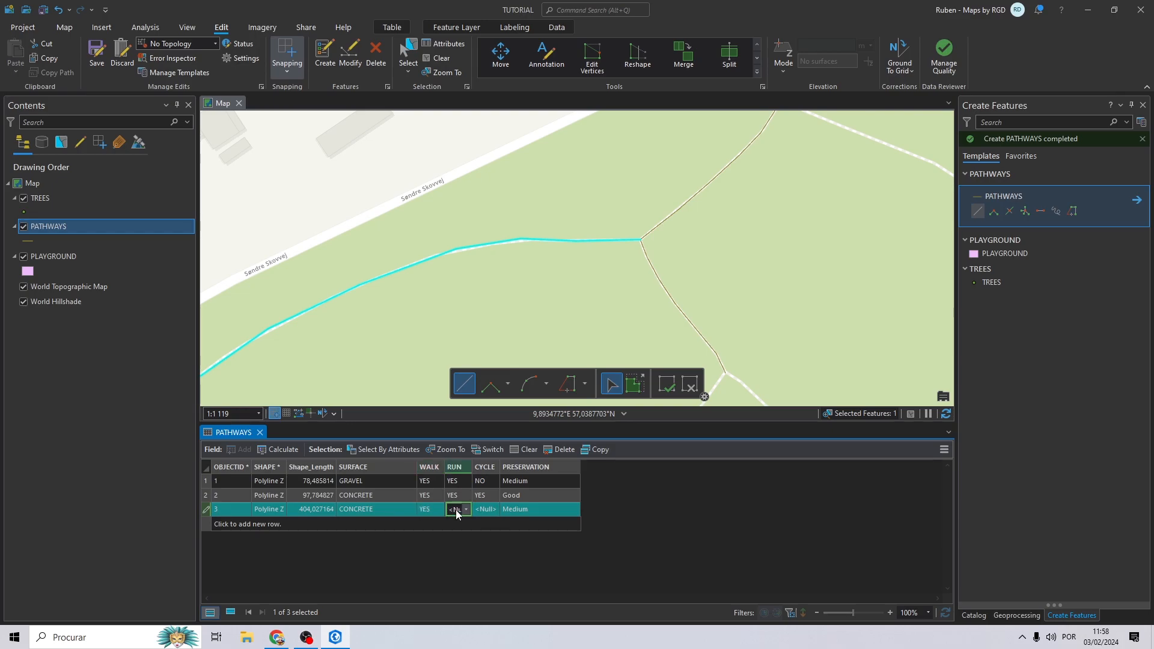
{"action": "left_click", "coordinate": [456, 512]}
{"action": "left_click", "coordinate": [484, 509]}
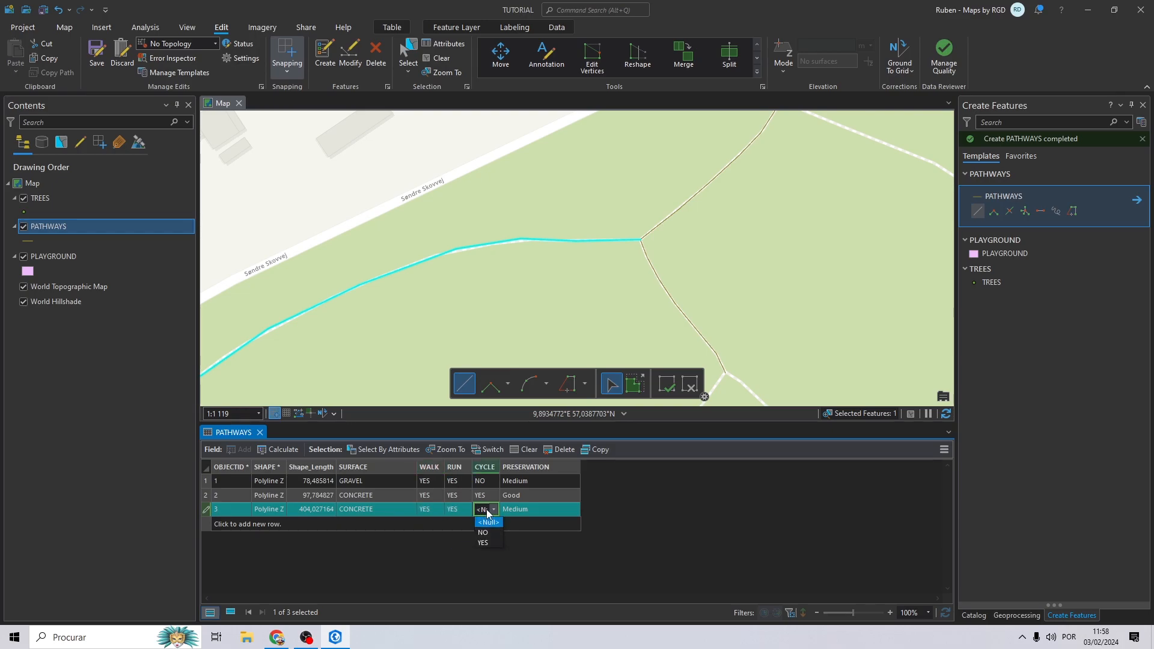
{"action": "left_click", "coordinate": [481, 543]}
{"action": "left_click", "coordinate": [511, 506]}
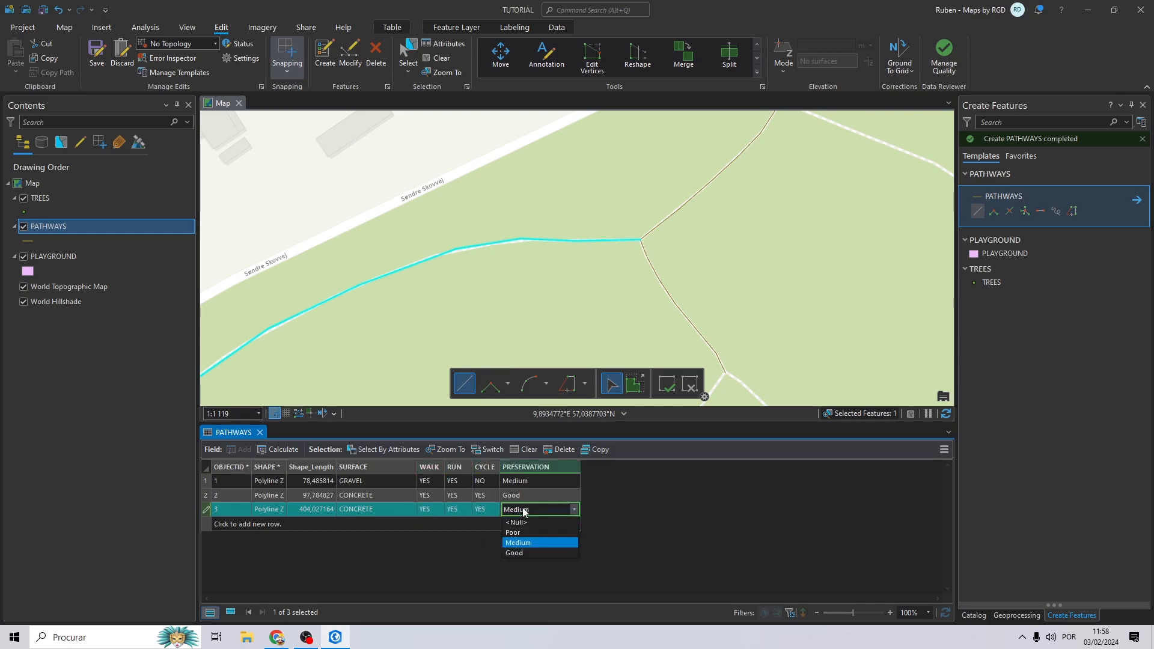
{"action": "left_click", "coordinate": [515, 551]}
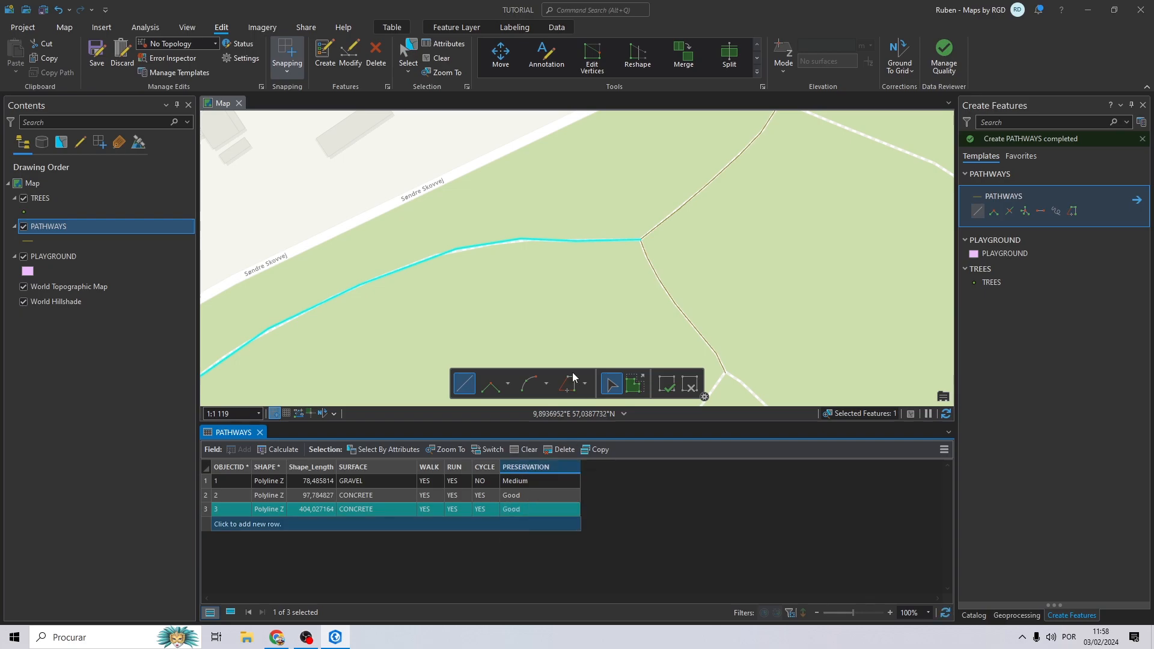
Select the third pathway and split it at the vertex about 91 map units from its eastern endpoint
{"action": "scroll", "coordinate": [499, 242], "scroll_direction": "down", "scroll_amount": 4}
{"action": "scroll", "coordinate": [403, 308], "scroll_direction": "up", "scroll_amount": 4}
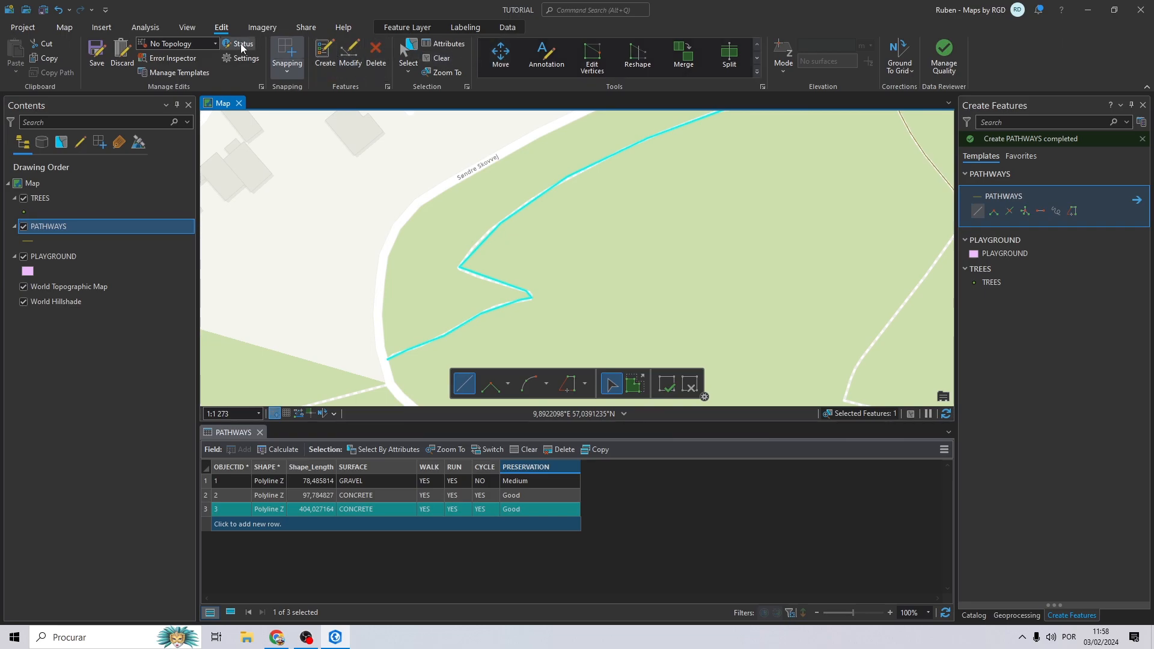
{"action": "left_click", "coordinate": [65, 27]}
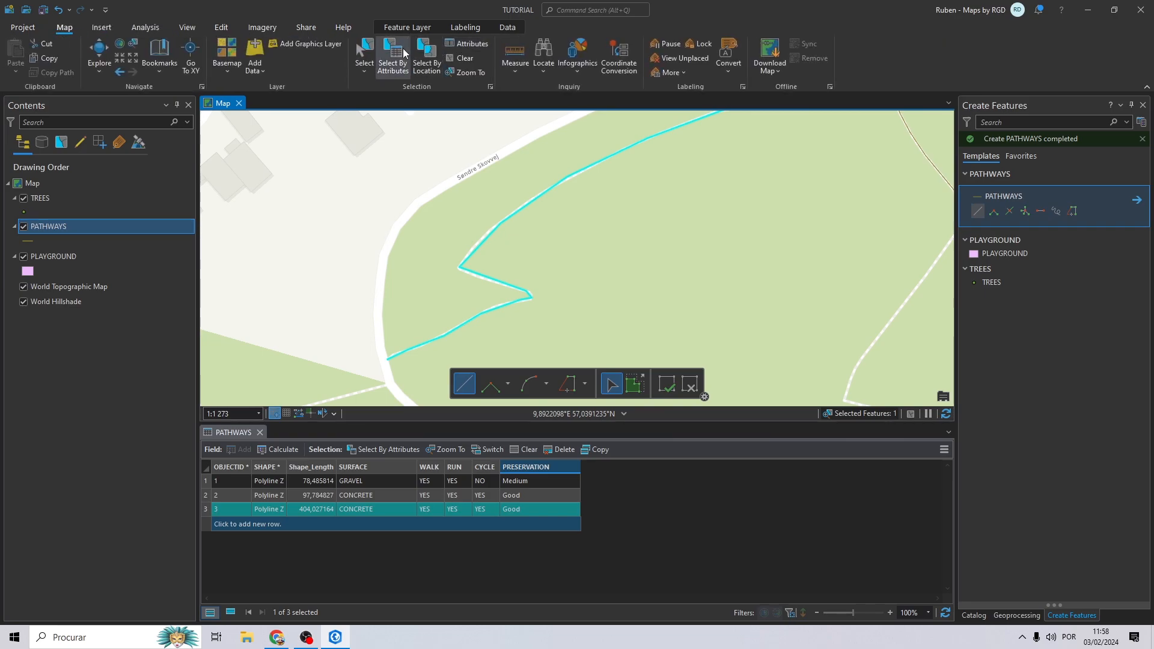
{"action": "left_click", "coordinate": [364, 53]}
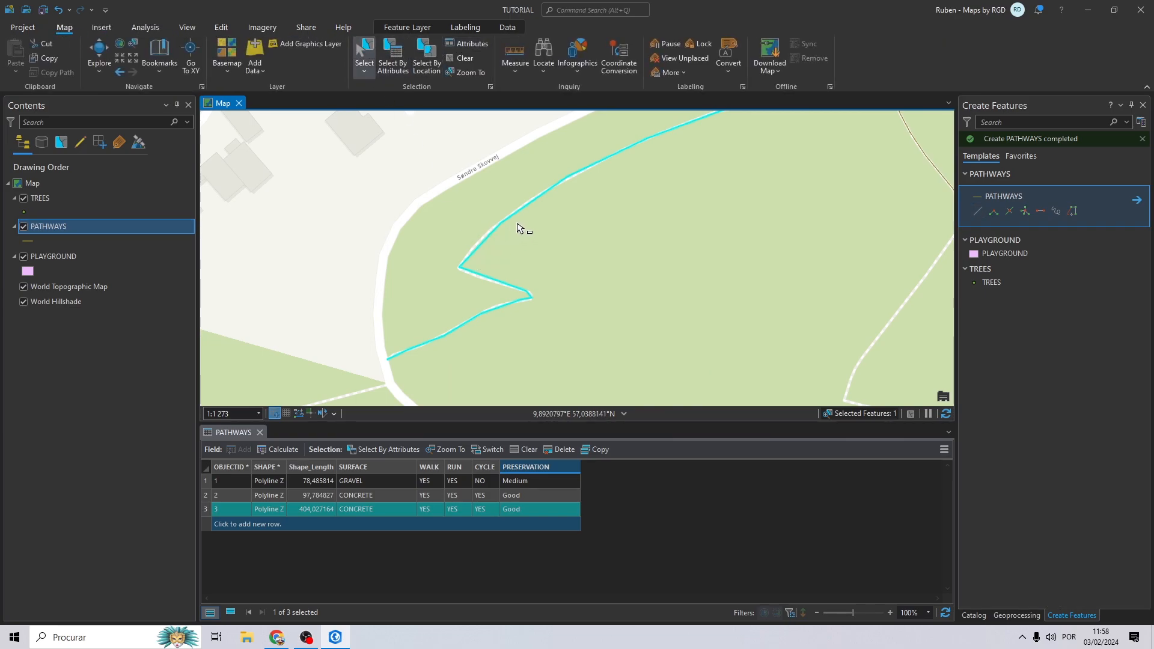
{"action": "left_click_drag", "start_coordinate": [541, 312], "coordinate": [366, 369]}
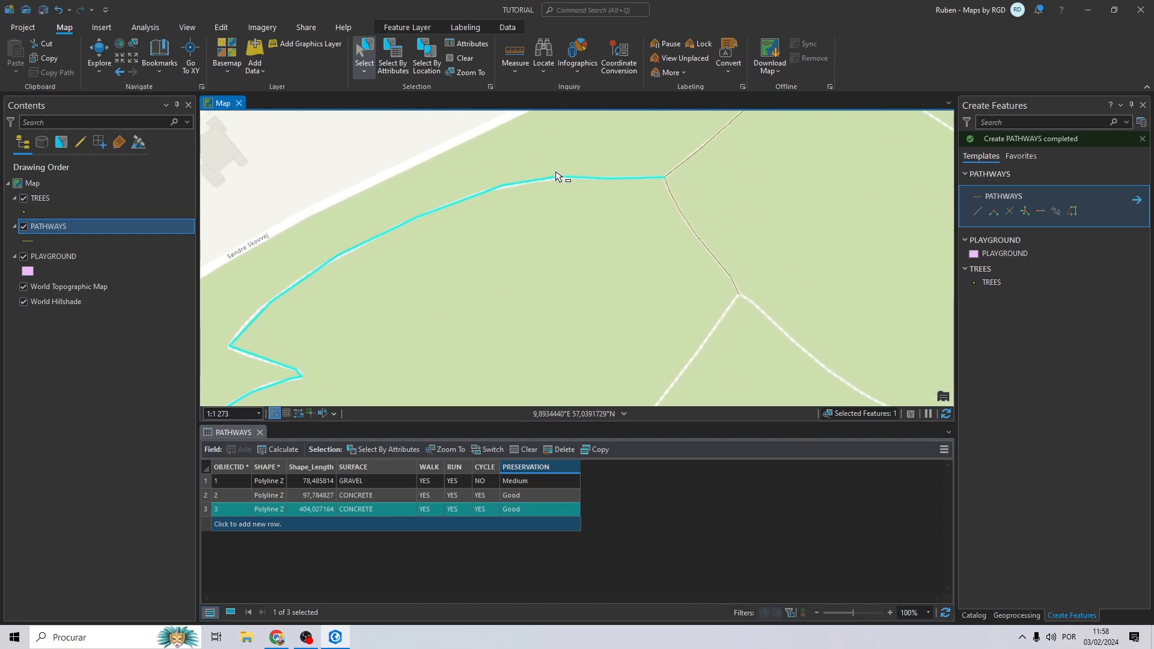
{"action": "scroll", "coordinate": [556, 172], "scroll_direction": "up", "scroll_amount": 4}
{"action": "left_click_drag", "start_coordinate": [529, 167], "coordinate": [564, 202]}
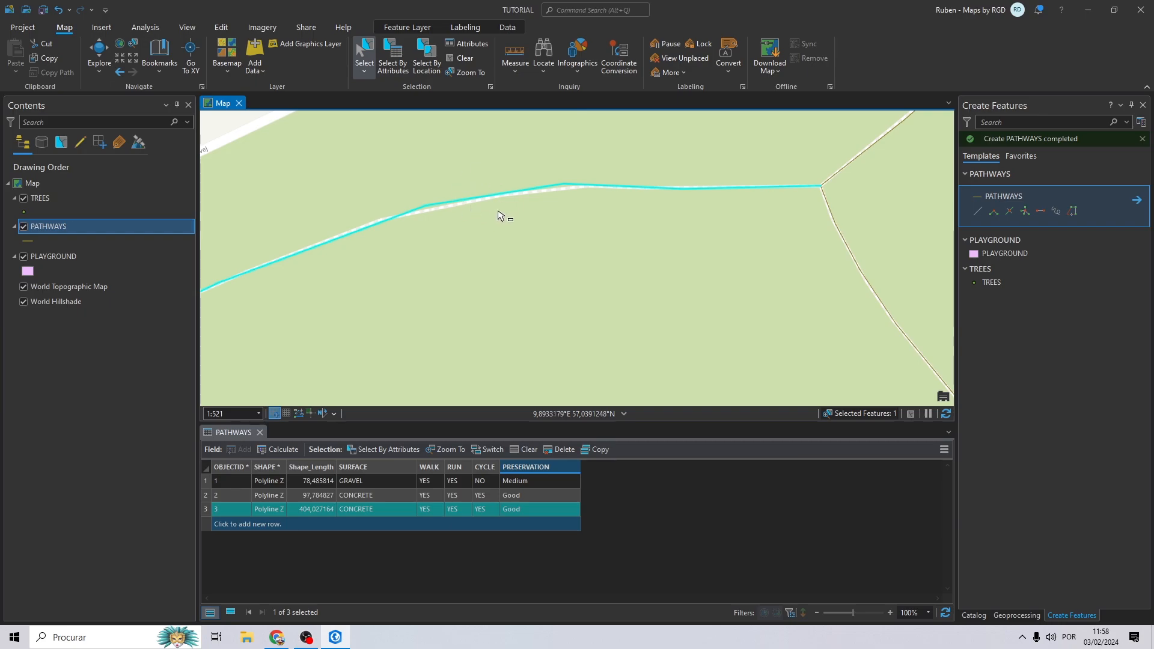
{"action": "scroll", "coordinate": [468, 199], "scroll_direction": "down", "scroll_amount": 2}
{"action": "left_click_drag", "start_coordinate": [427, 219], "coordinate": [685, 131]}
{"action": "left_click_drag", "start_coordinate": [619, 216], "coordinate": [405, 348]}
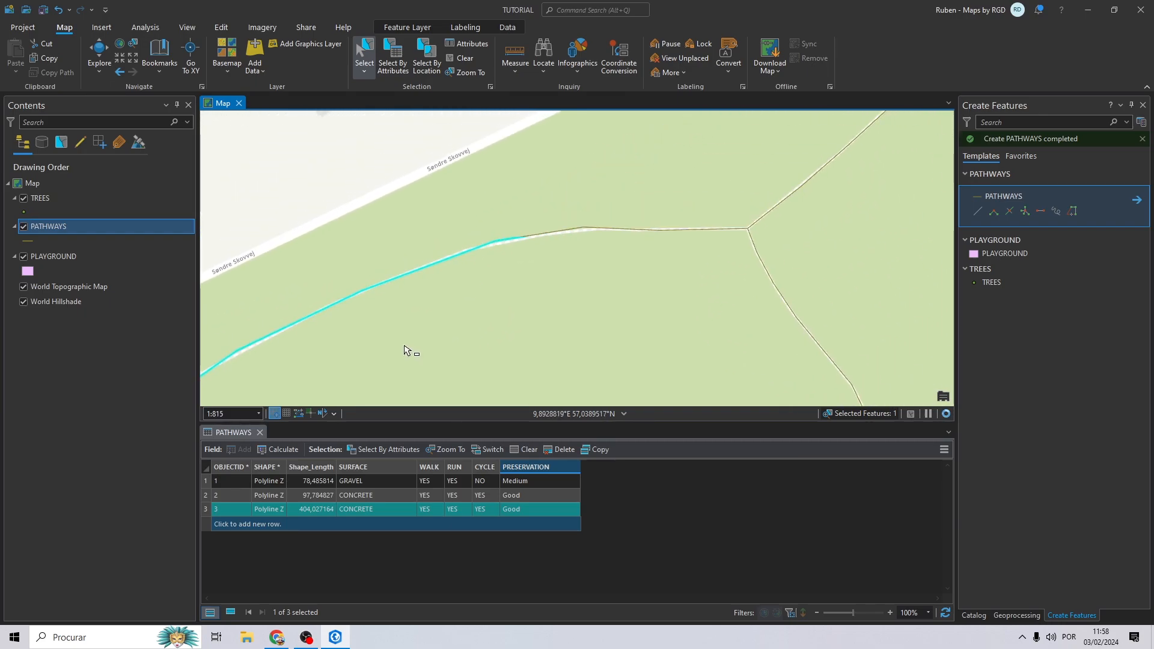
{"action": "left_click", "coordinate": [221, 28]}
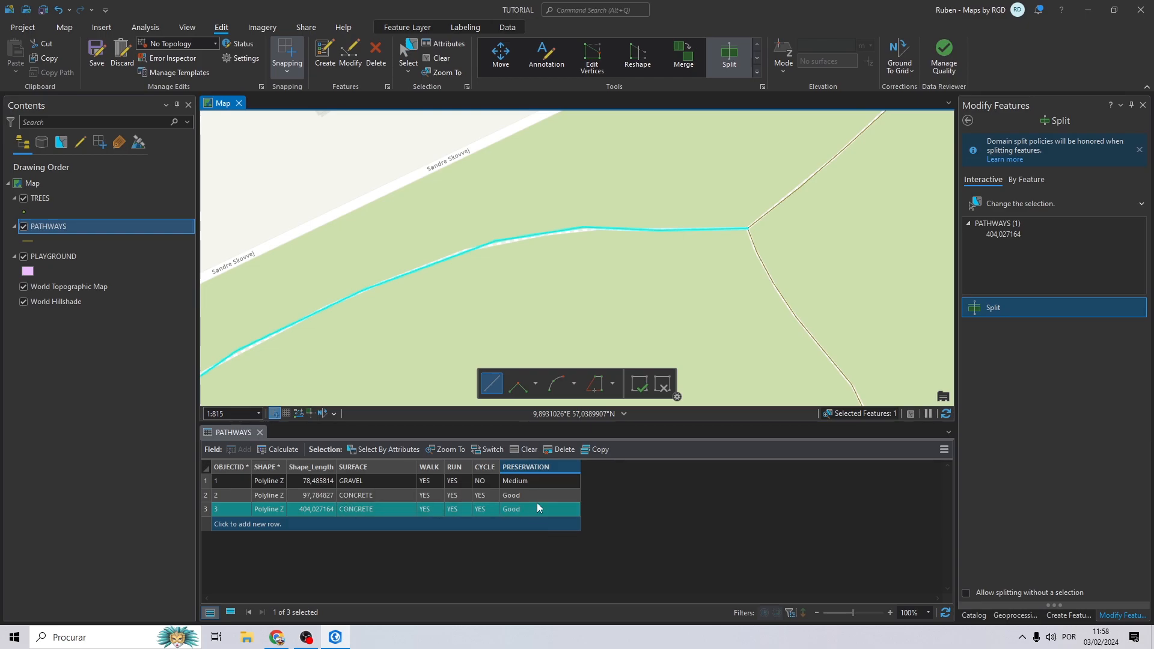
{"action": "left_click", "coordinate": [492, 242]}
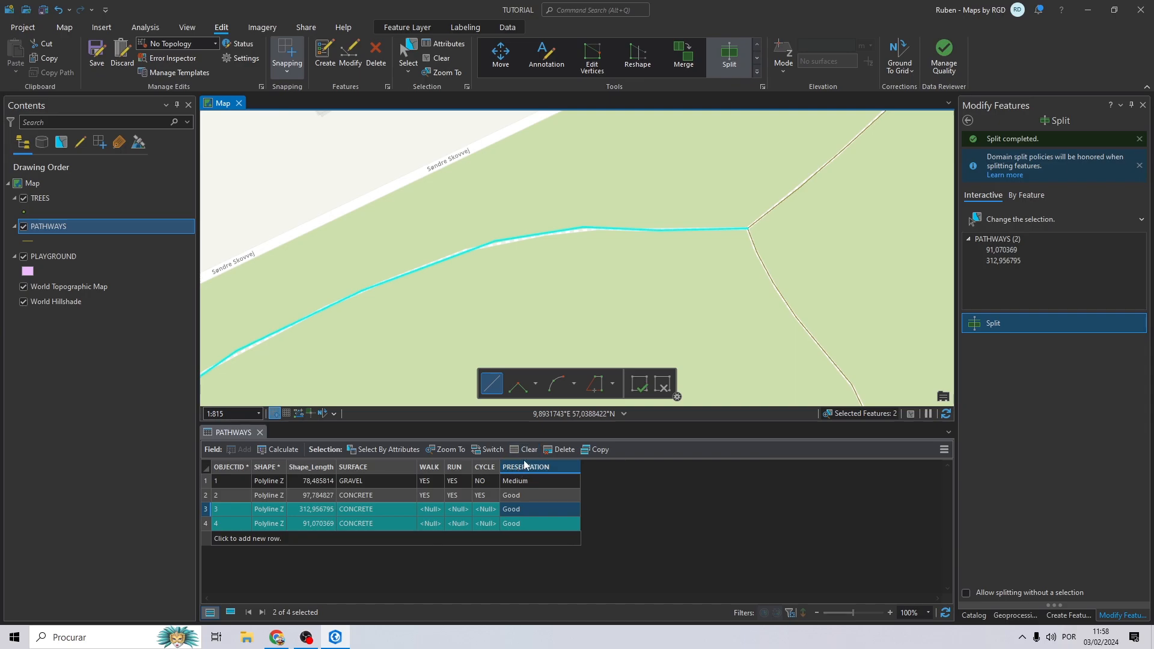
Set the longer split piece's WALK to NO and its RUN and CYCLE to YES
{"action": "left_click", "coordinate": [435, 512]}
{"action": "left_click", "coordinate": [430, 519]}
{"action": "left_click", "coordinate": [459, 513]}
{"action": "left_click", "coordinate": [455, 529]}
{"action": "left_click", "coordinate": [490, 511]}
{"action": "left_click", "coordinate": [494, 510]}
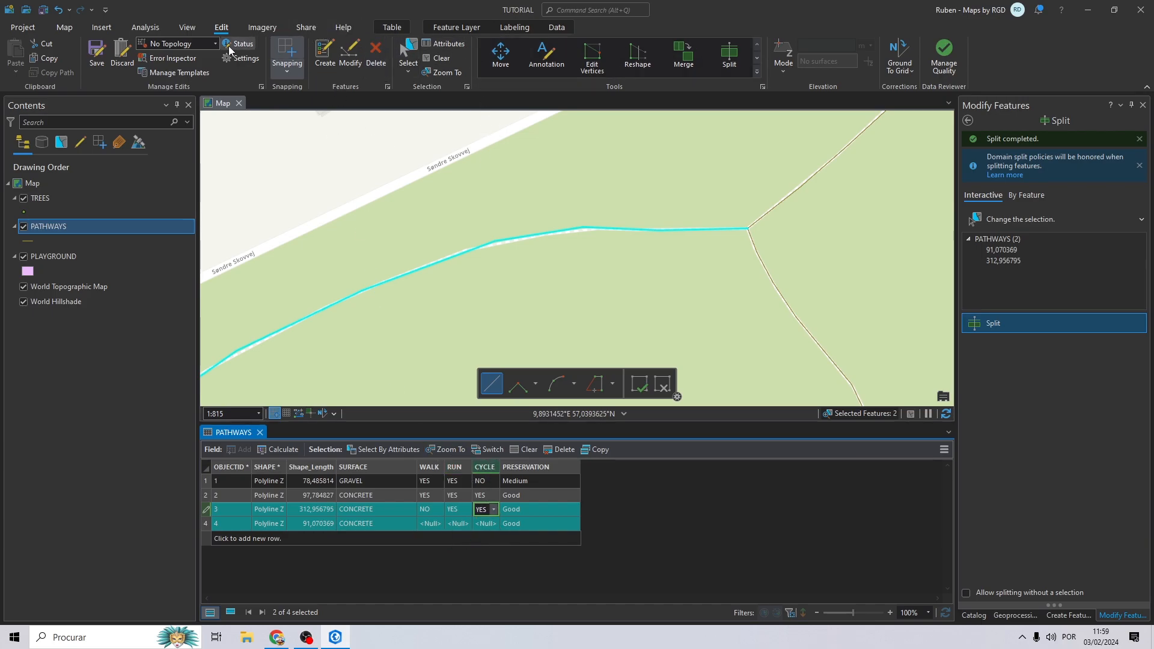
Select both pieces of the split pathway and merge them, preserving the shorter eastern piece's attributes
{"action": "left_click", "coordinate": [66, 28]}
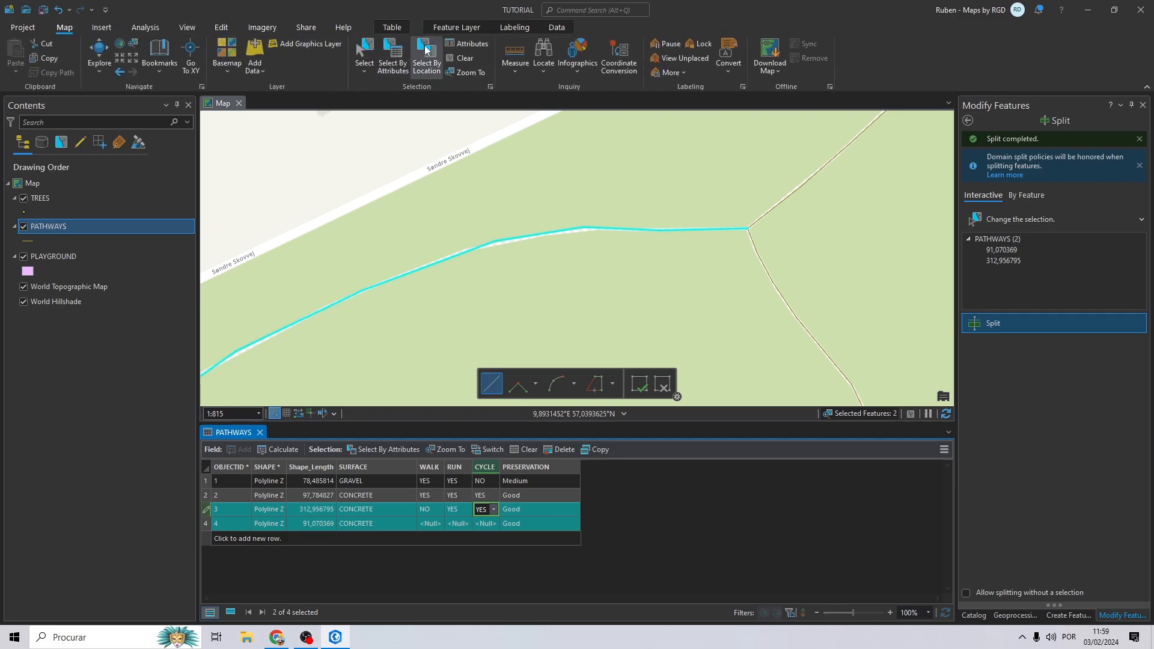
{"action": "left_click", "coordinate": [365, 51]}
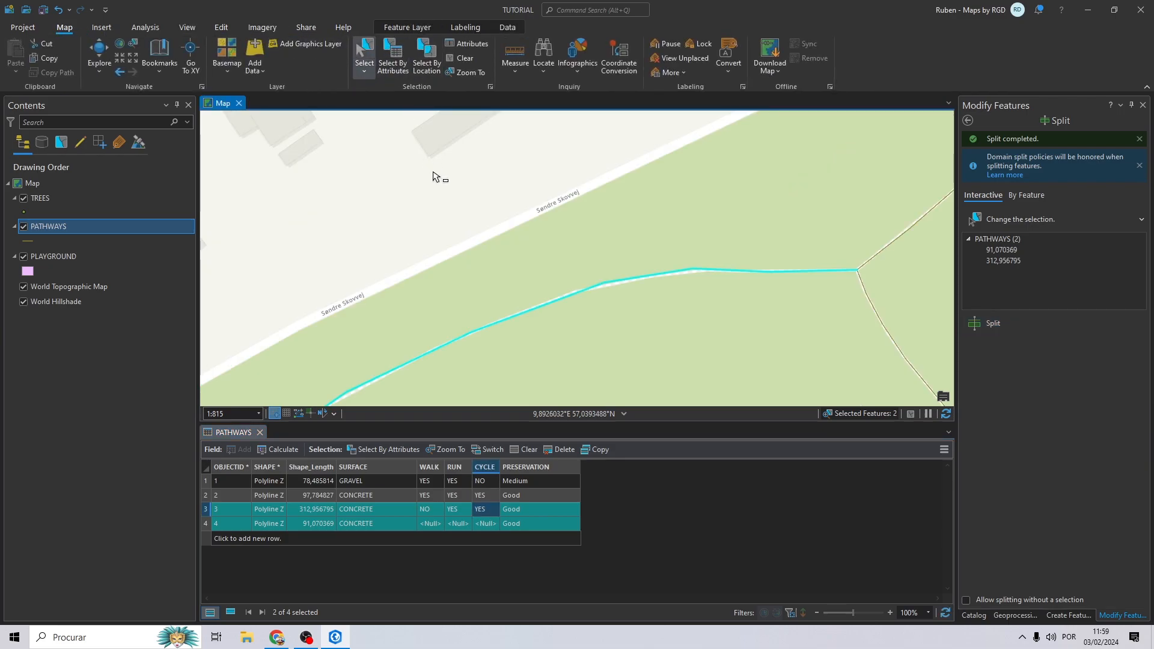
{"action": "left_click_drag", "start_coordinate": [574, 298], "coordinate": [573, 215]}
{"action": "left_click_drag", "start_coordinate": [367, 280], "coordinate": [434, 329]}
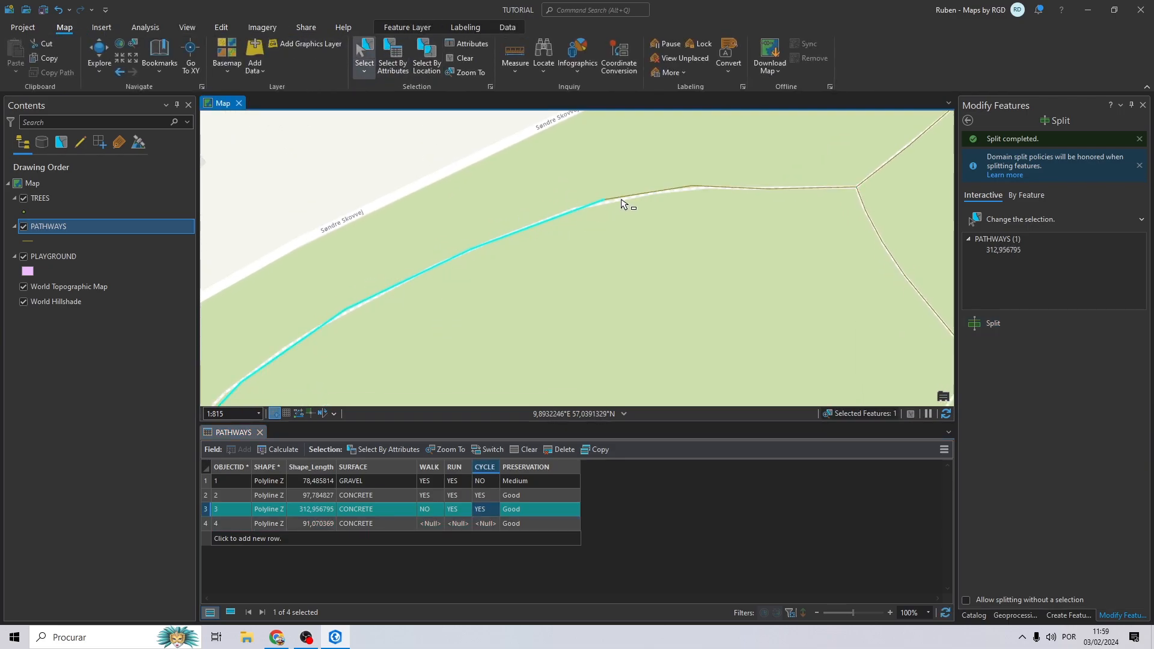
{"action": "left_click_drag", "start_coordinate": [629, 183], "coordinate": [664, 204]}
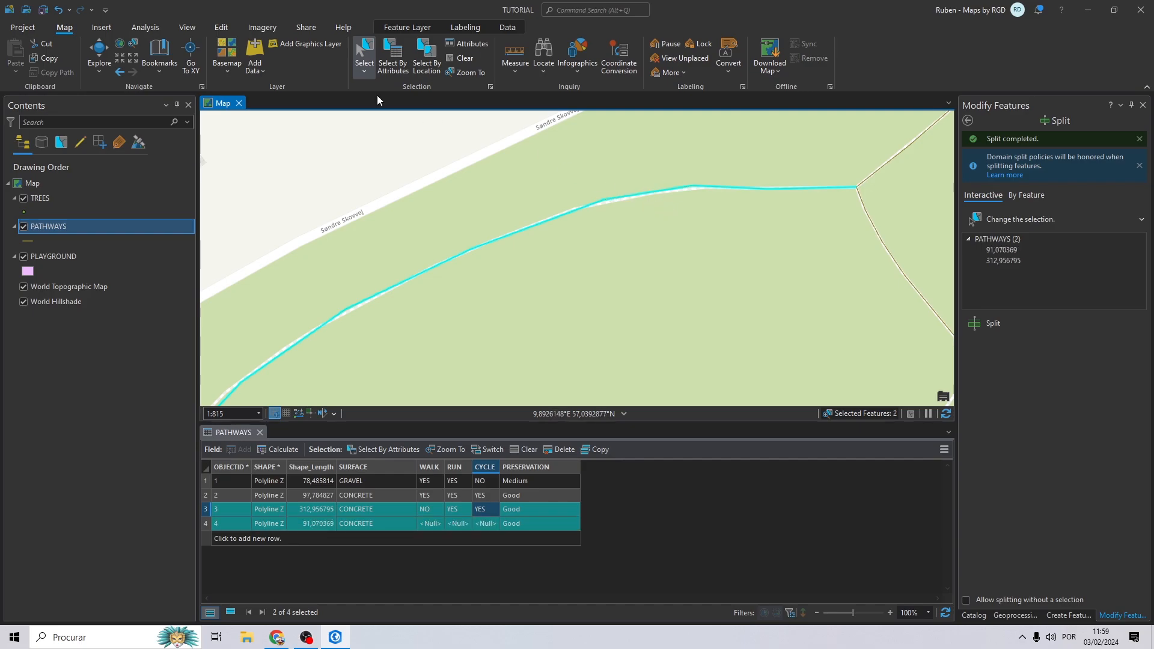
{"action": "left_click", "coordinate": [192, 29]}
{"action": "left_click", "coordinate": [221, 29]}
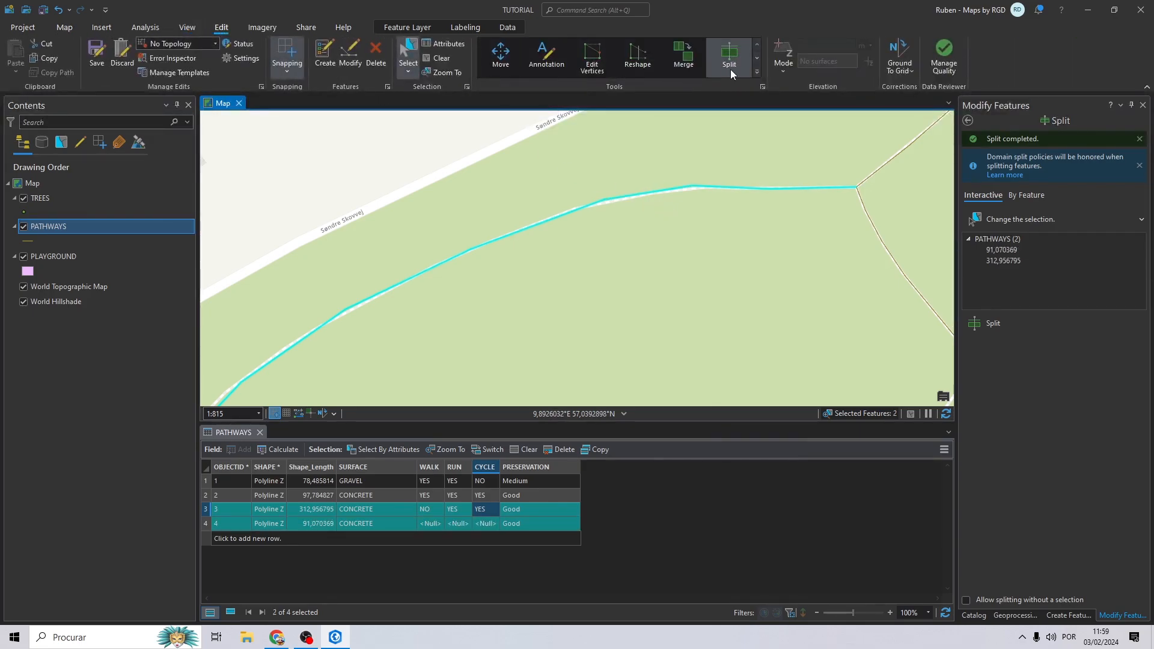
{"action": "left_click", "coordinate": [682, 65]}
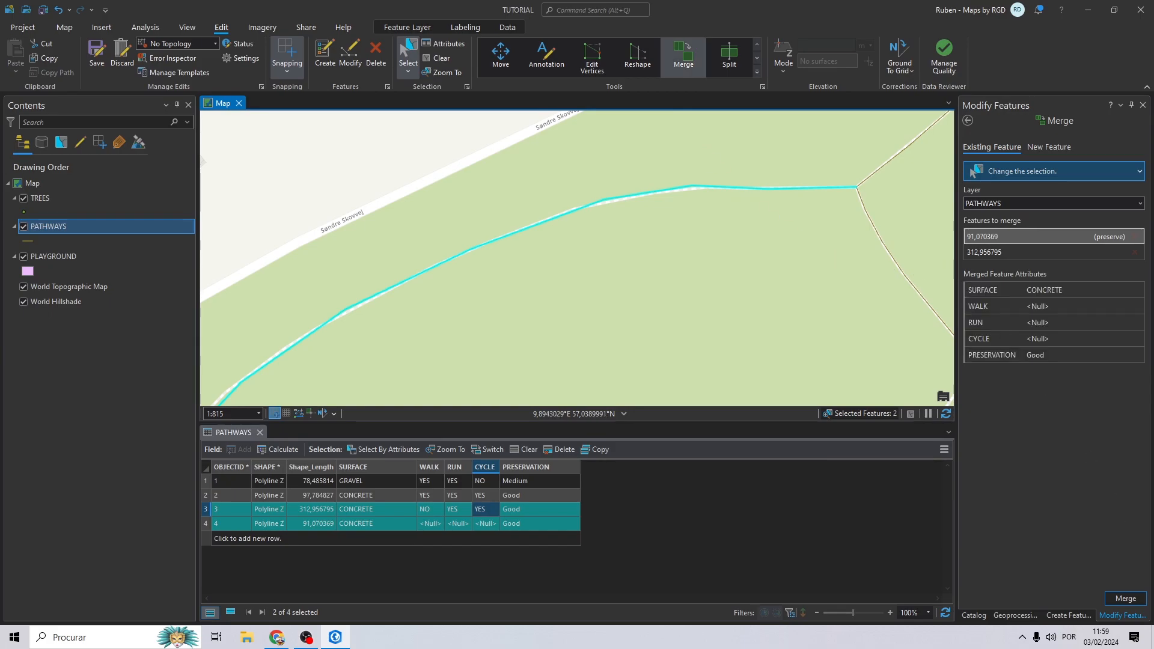
{"action": "left_click", "coordinate": [1125, 599]}
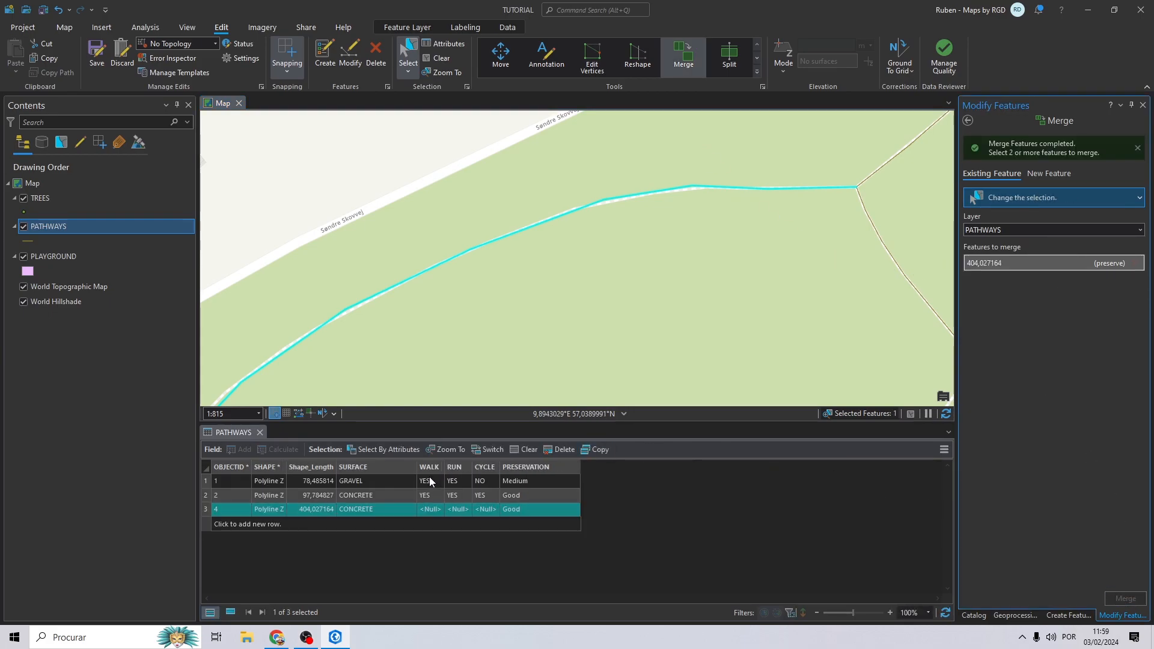
Set the merged pathway's WALK and RUN to YES and its CYCLE to NO
{"action": "left_click", "coordinate": [480, 510]}
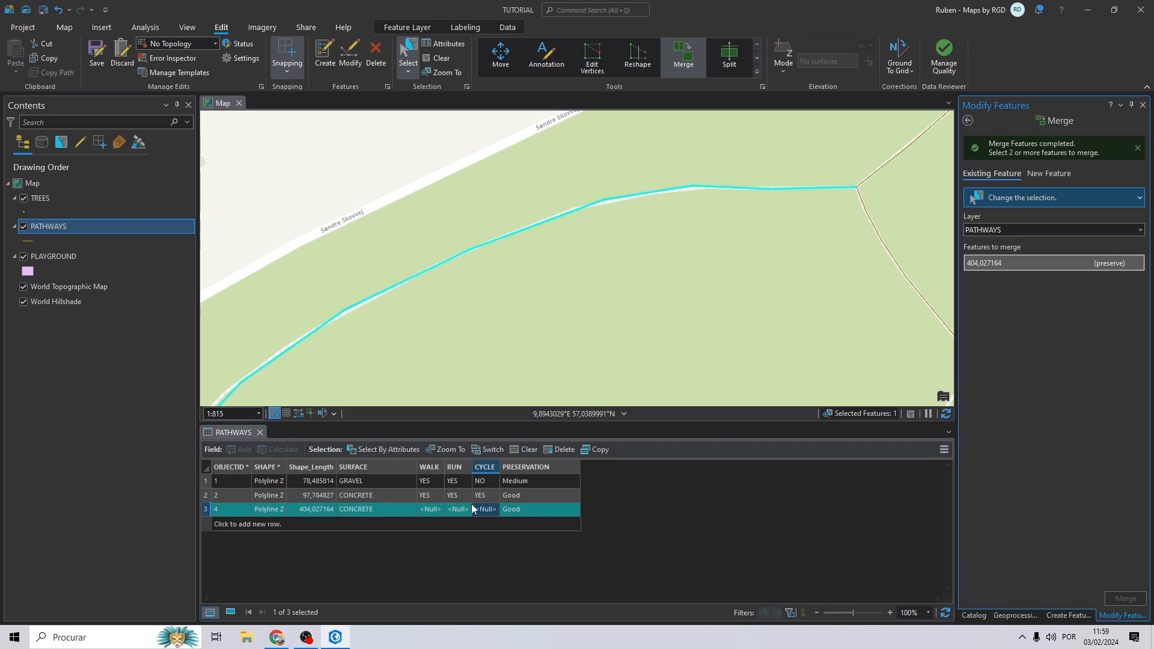
{"action": "double_click", "coordinate": [437, 509]}
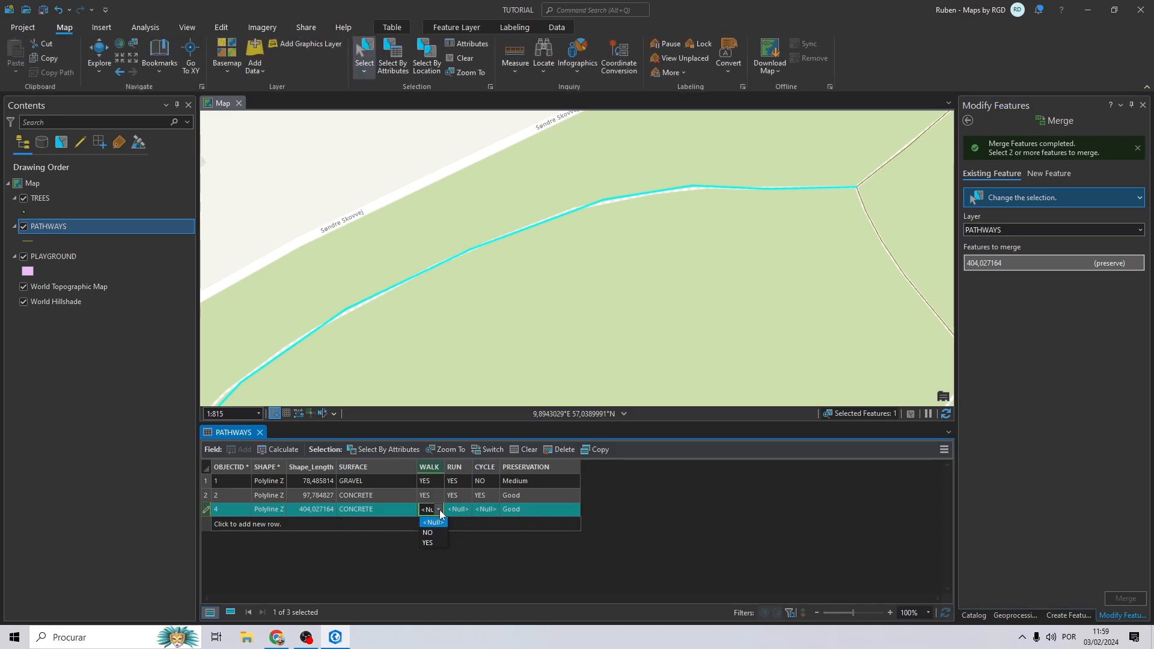
{"action": "double_click", "coordinate": [464, 508]}
{"action": "left_click", "coordinate": [464, 513]}
{"action": "left_click", "coordinate": [463, 541]}
{"action": "double_click", "coordinate": [490, 509]}
{"action": "left_click", "coordinate": [494, 509]}
{"action": "left_click", "coordinate": [484, 532]}
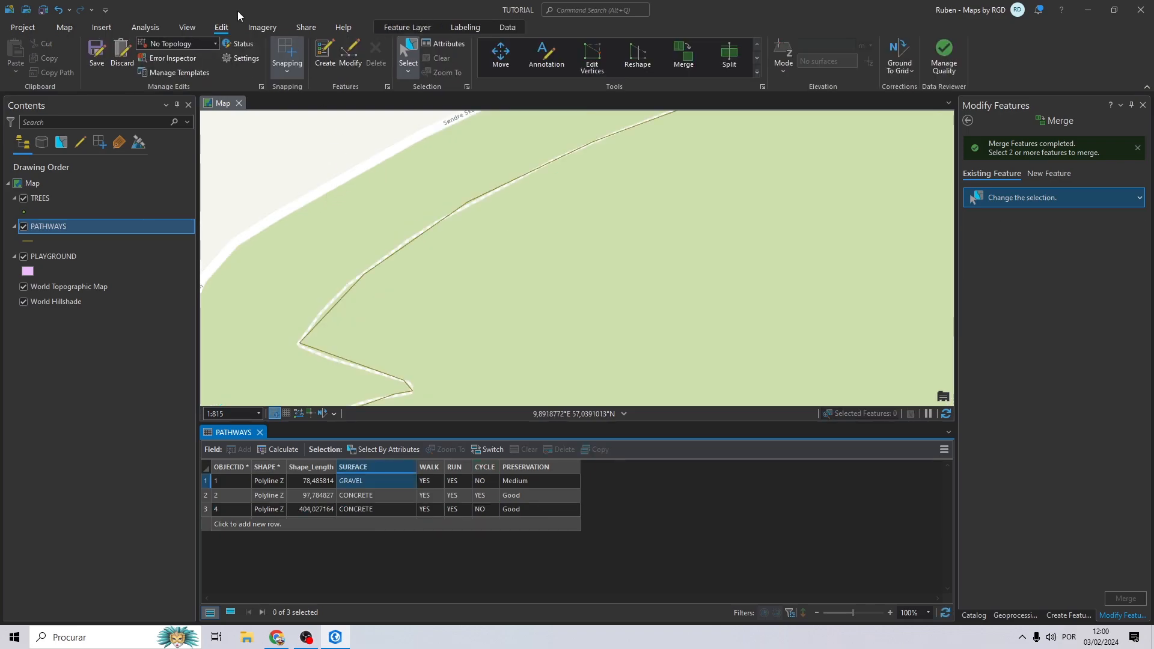
Save all pending edits
{"action": "left_click", "coordinate": [97, 53]}
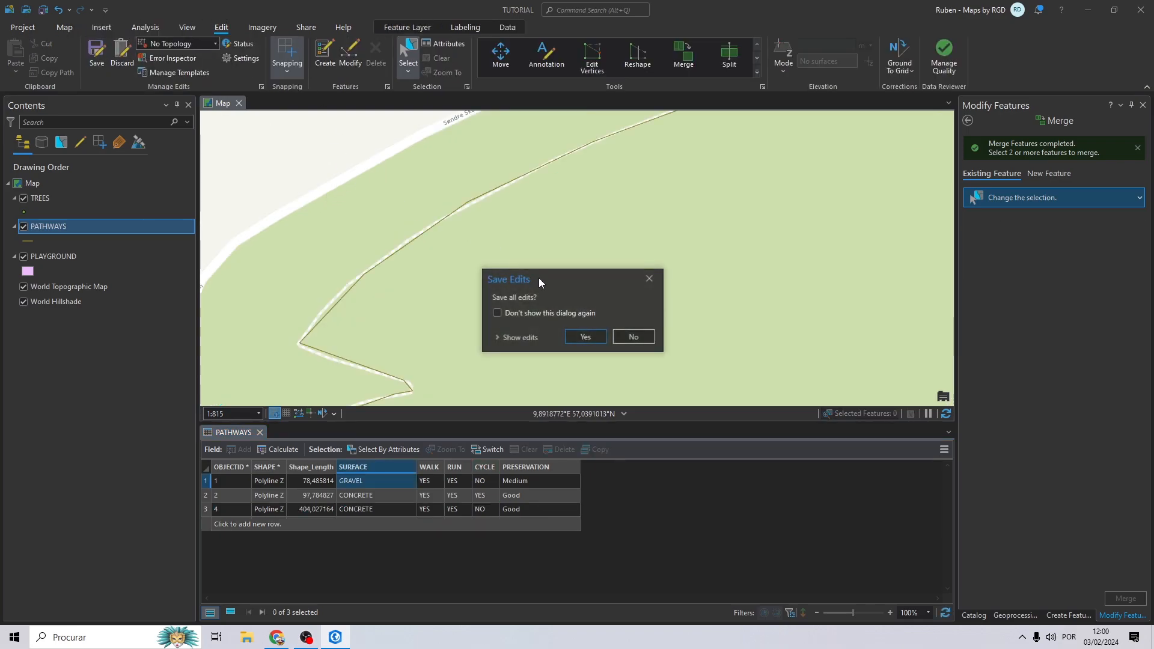
{"action": "left_click", "coordinate": [589, 336]}
{"action": "left_click", "coordinate": [391, 426]}
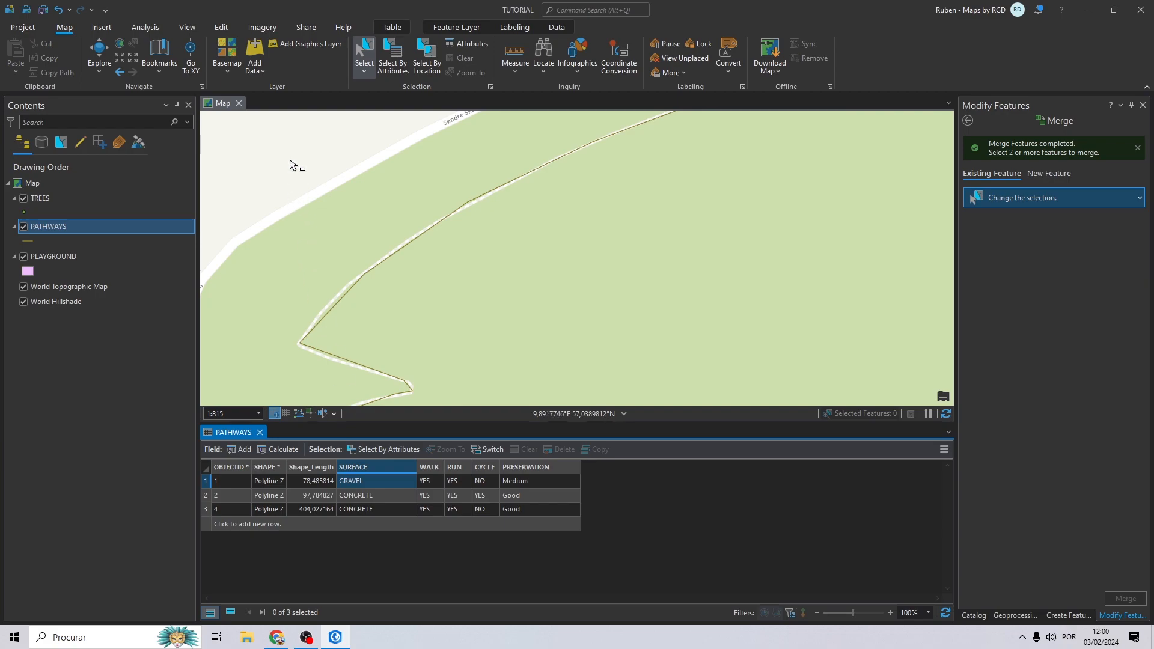
Open Select By Attributes for the PATHWAYS layer with New selection as the selection type
{"action": "left_click", "coordinate": [395, 52]}
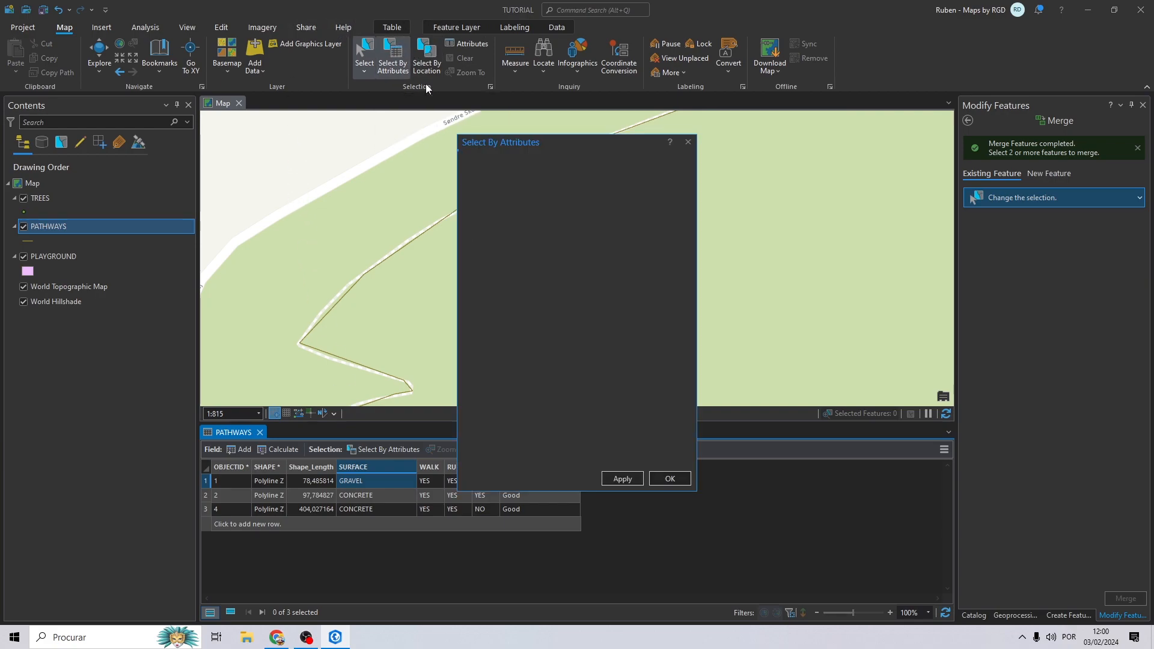
{"action": "left_click_drag", "start_coordinate": [504, 146], "coordinate": [624, 116]}
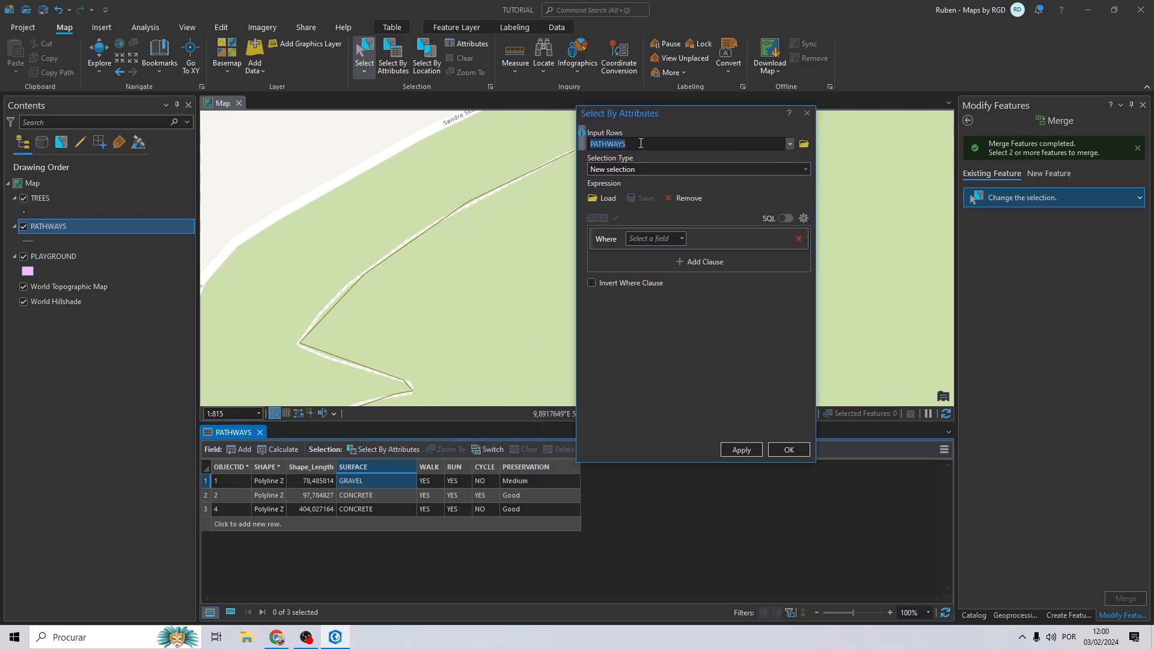
{"action": "scroll", "coordinate": [507, 202], "scroll_direction": "down", "scroll_amount": 4}
{"action": "left_click_drag", "start_coordinate": [507, 203], "coordinate": [482, 270]}
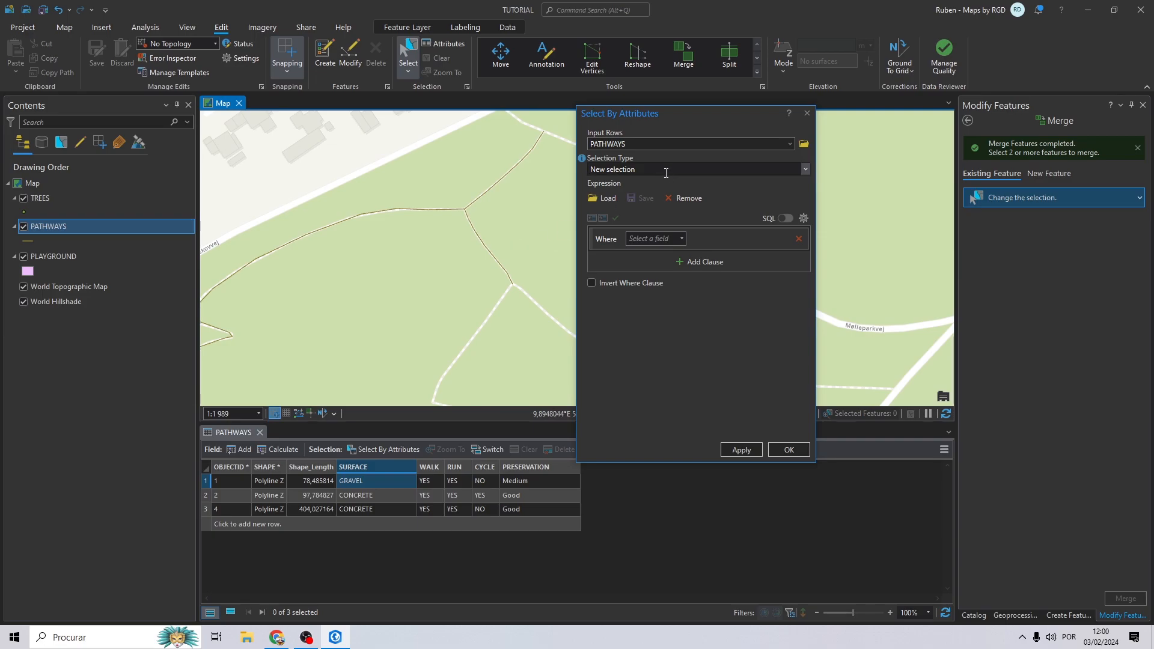
{"action": "left_click", "coordinate": [806, 169]}
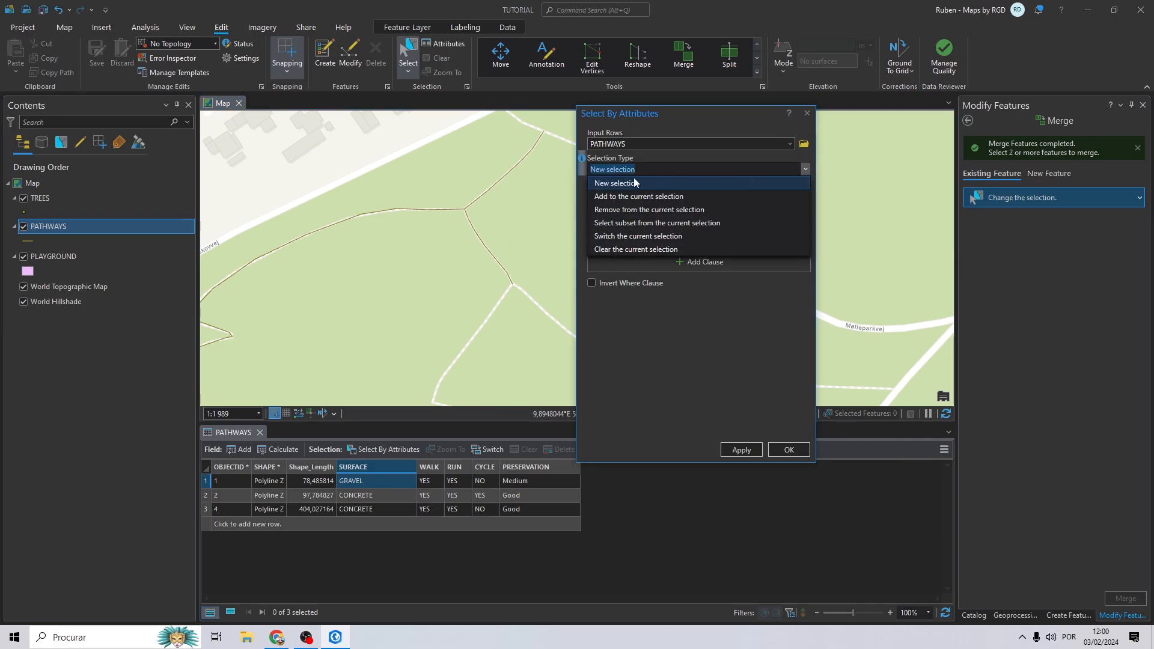
{"action": "left_click", "coordinate": [608, 183]}
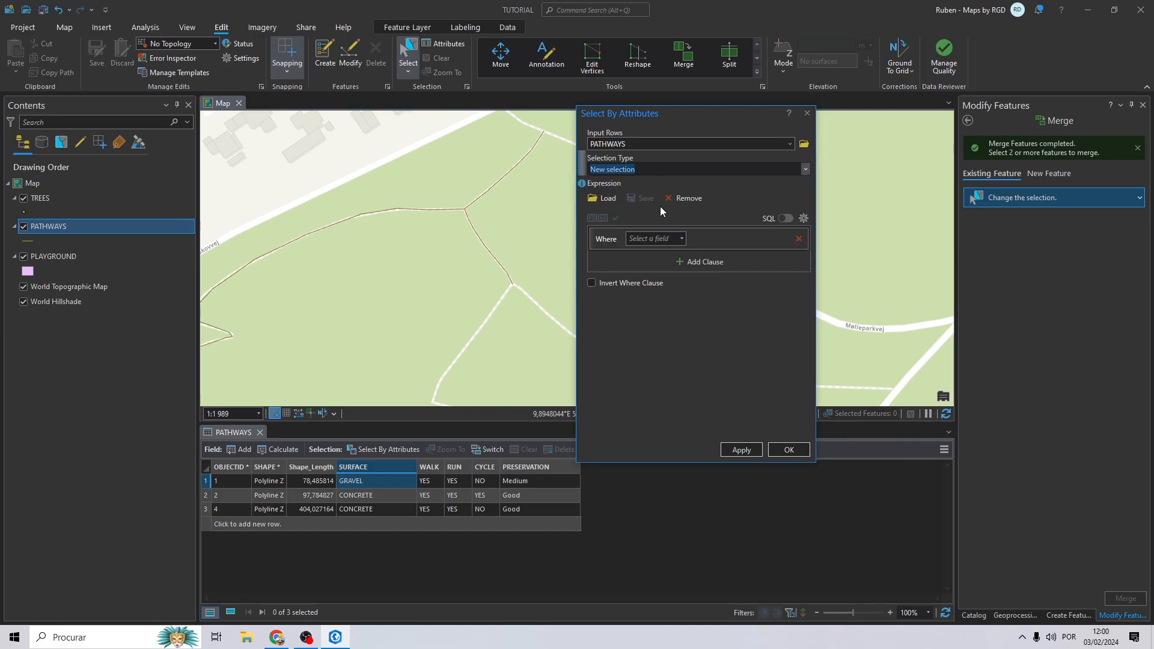
Select the pathways where SURFACE is equal to GR - GRAVEL
{"action": "left_click", "coordinate": [680, 239]}
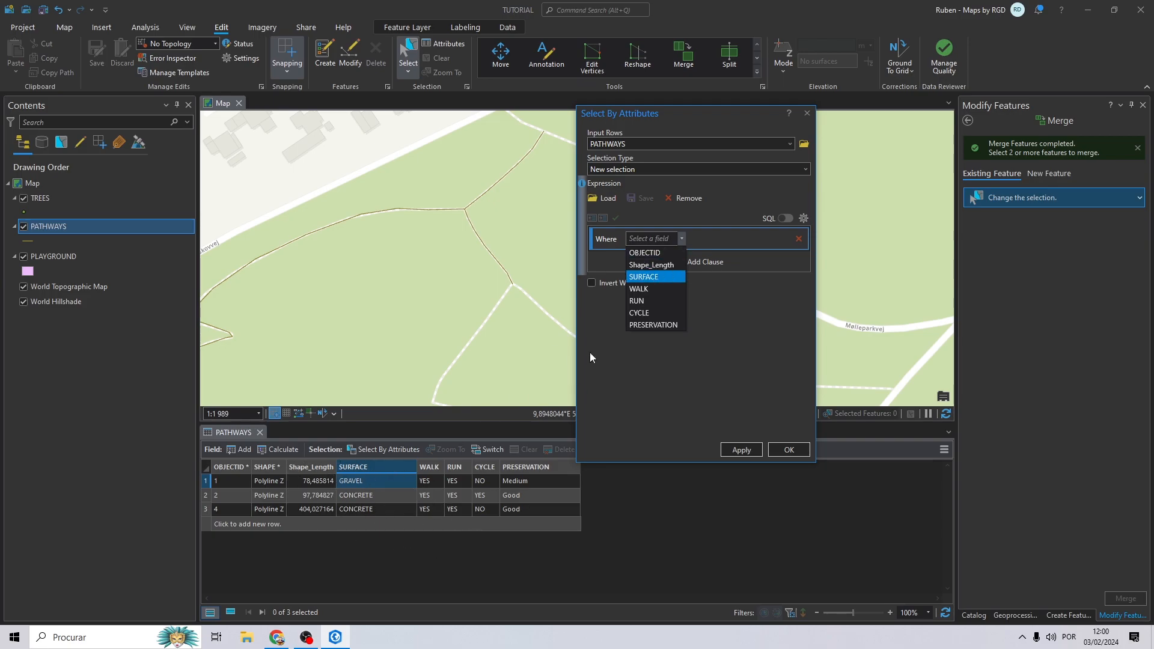
{"action": "left_click", "coordinate": [635, 277]}
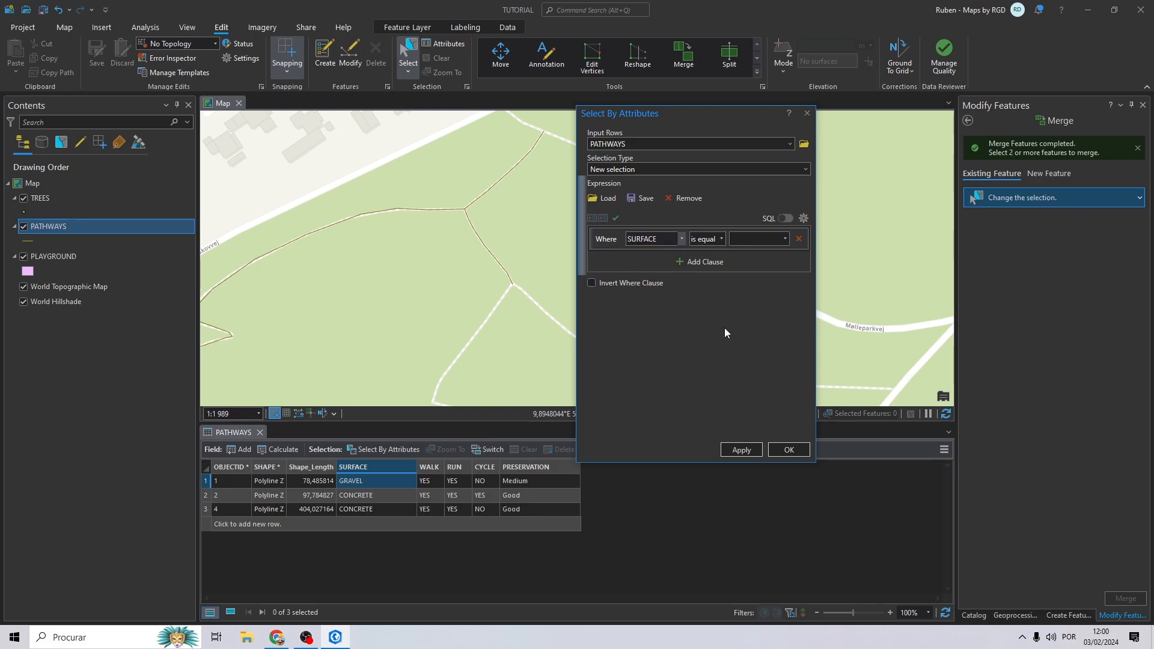
{"action": "left_click", "coordinate": [720, 239]}
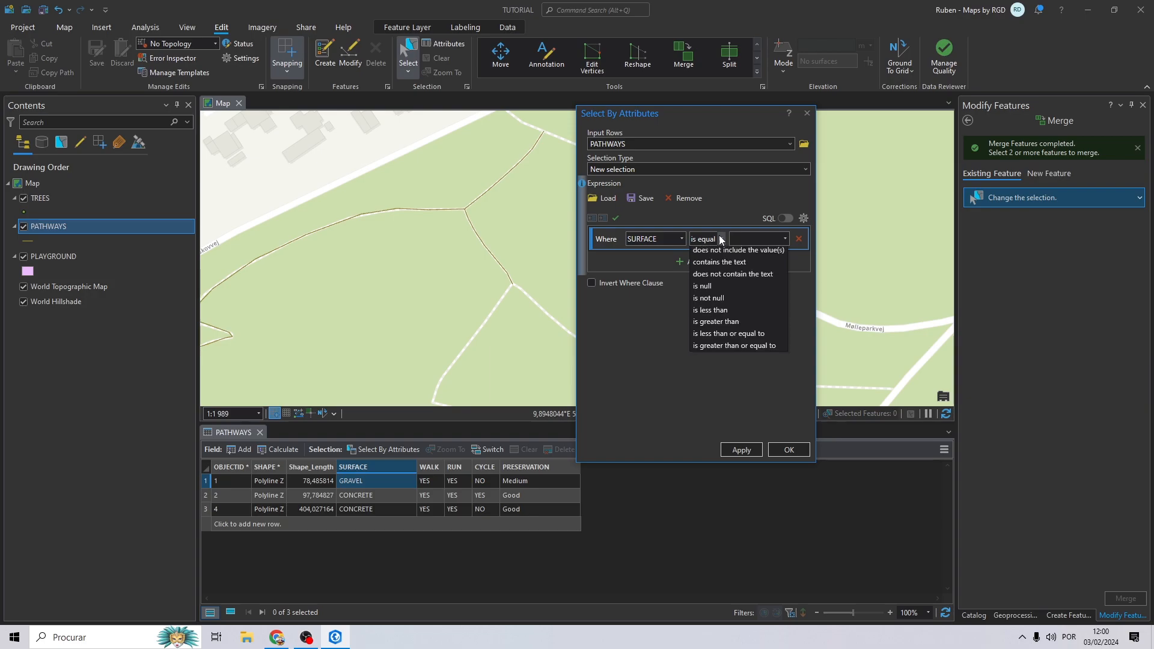
{"action": "left_click", "coordinate": [782, 240]}
{"action": "left_click", "coordinate": [783, 239]}
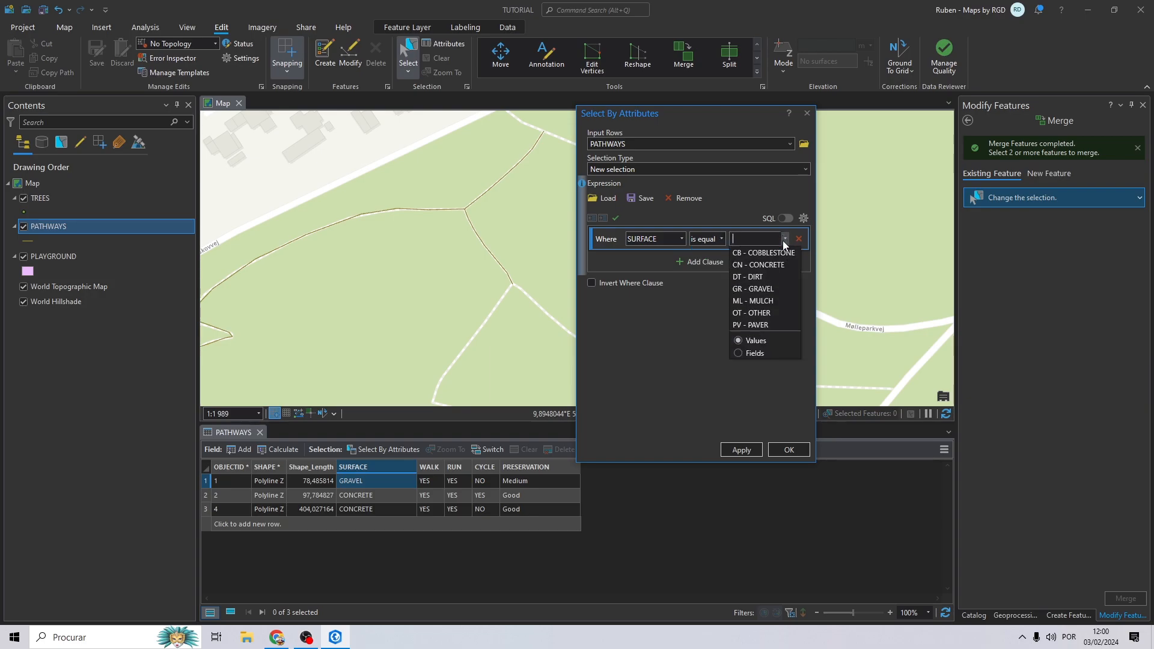
{"action": "left_click", "coordinate": [752, 289]}
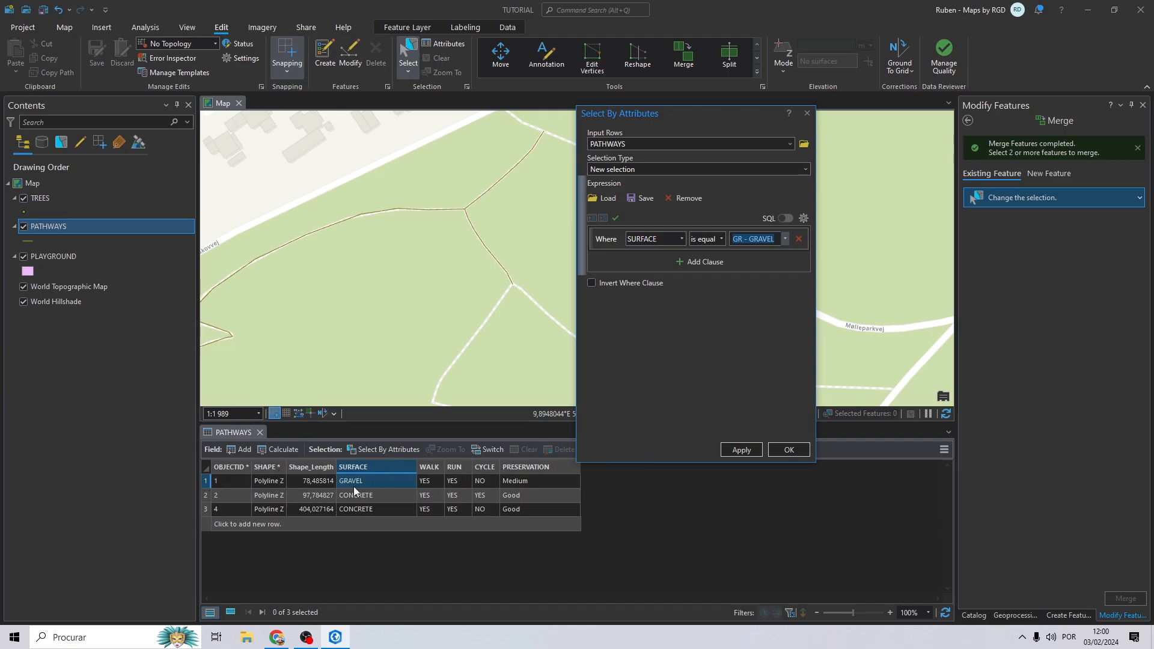
{"action": "left_click", "coordinate": [741, 449]}
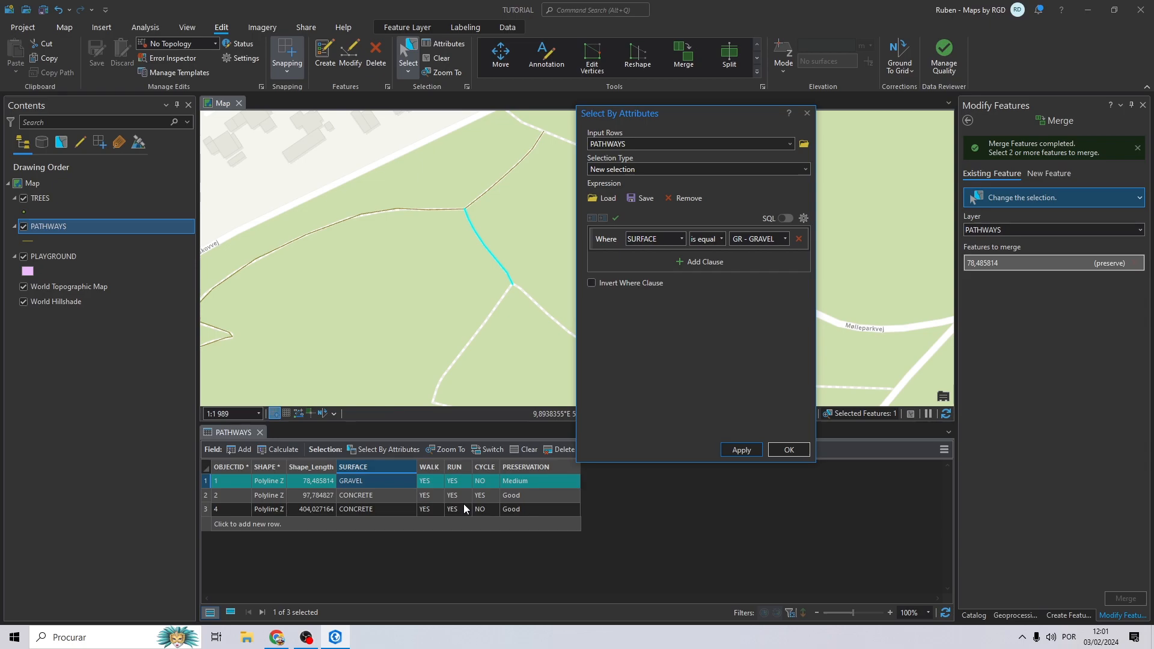
Extend the gravel query with an Or clause where CYCLE is equal to 0 - NO
{"action": "left_click", "coordinate": [710, 261]}
{"action": "left_click", "coordinate": [619, 263]}
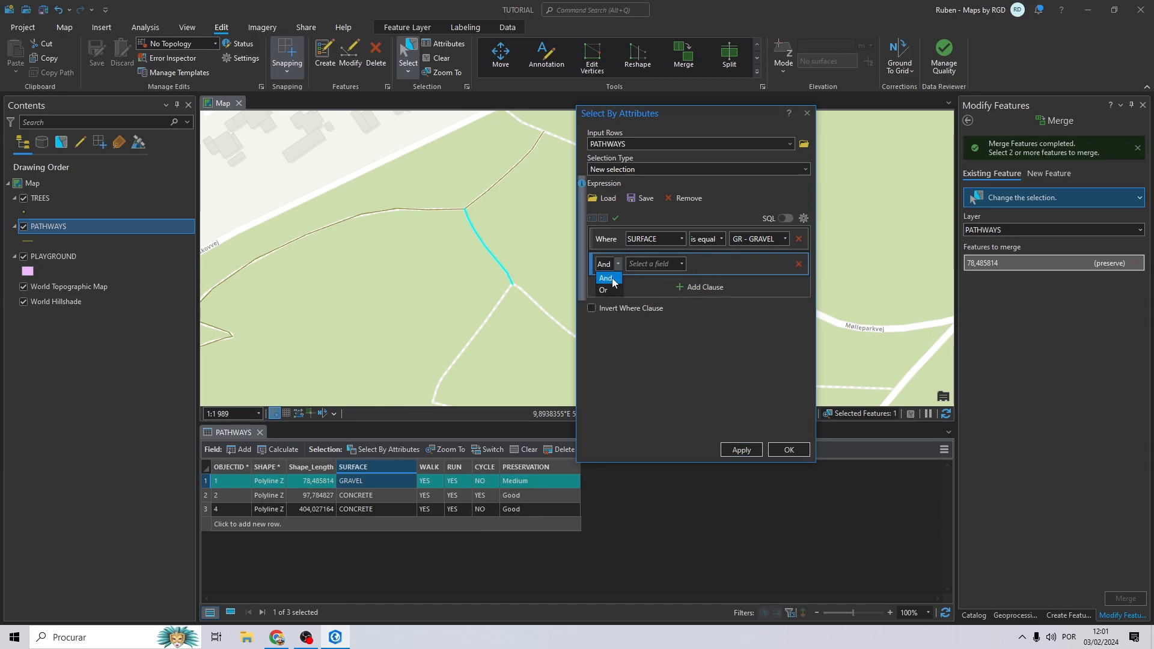
{"action": "left_click", "coordinate": [604, 288]}
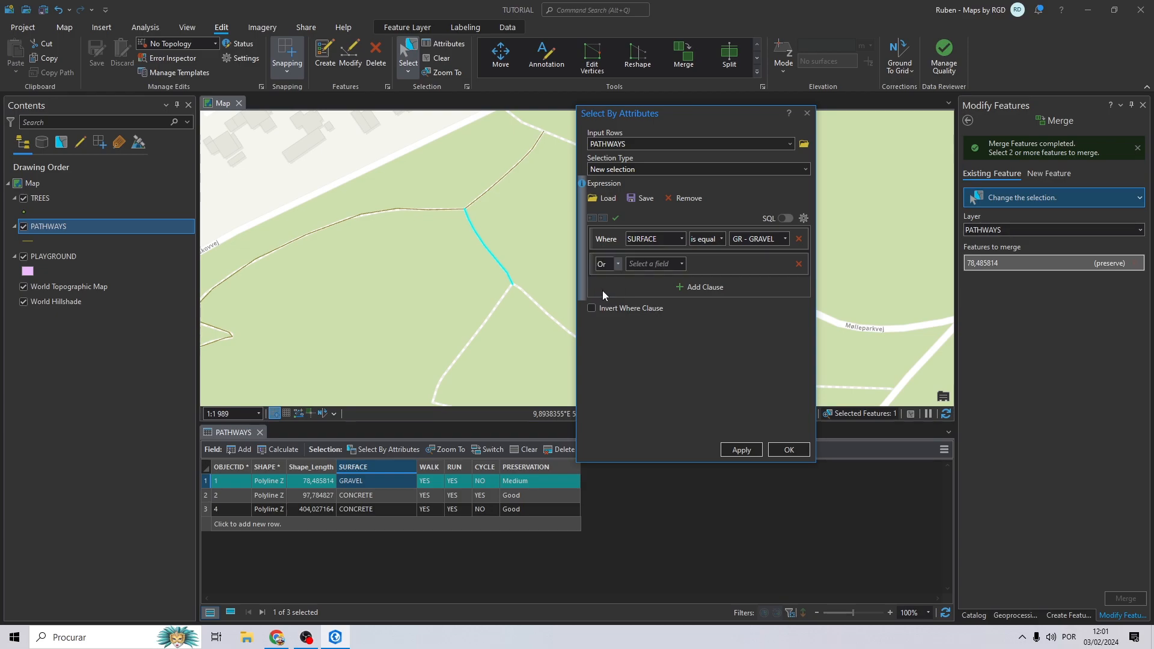
{"action": "left_click", "coordinate": [682, 263]}
{"action": "left_click", "coordinate": [644, 338]}
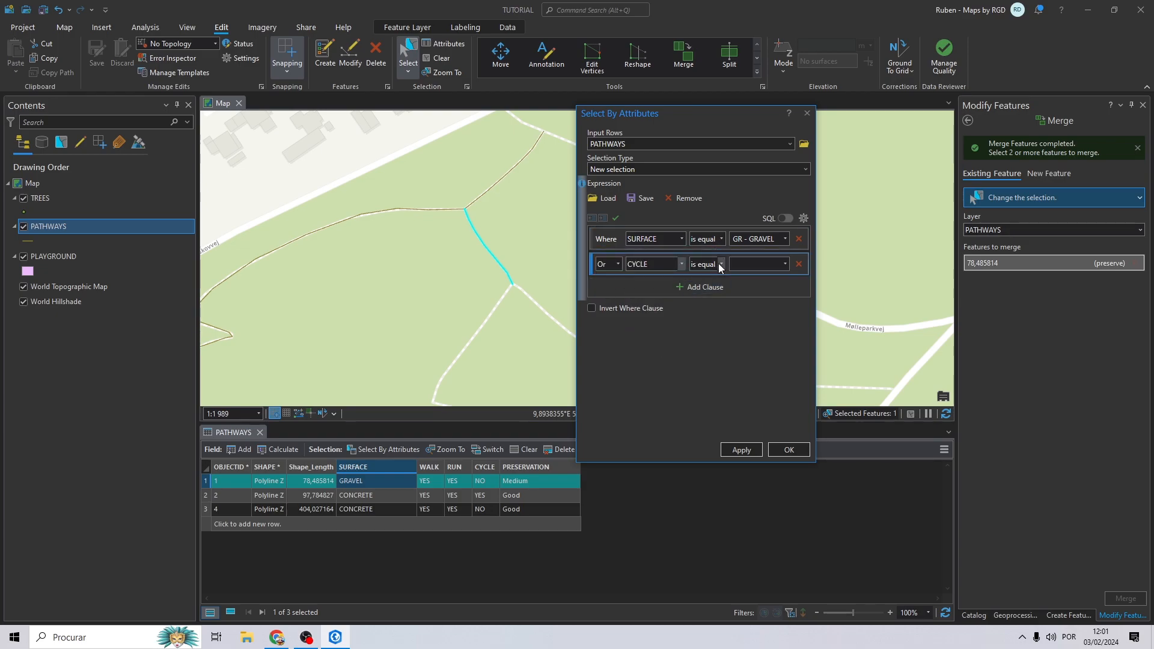
{"action": "left_click", "coordinate": [785, 265]}
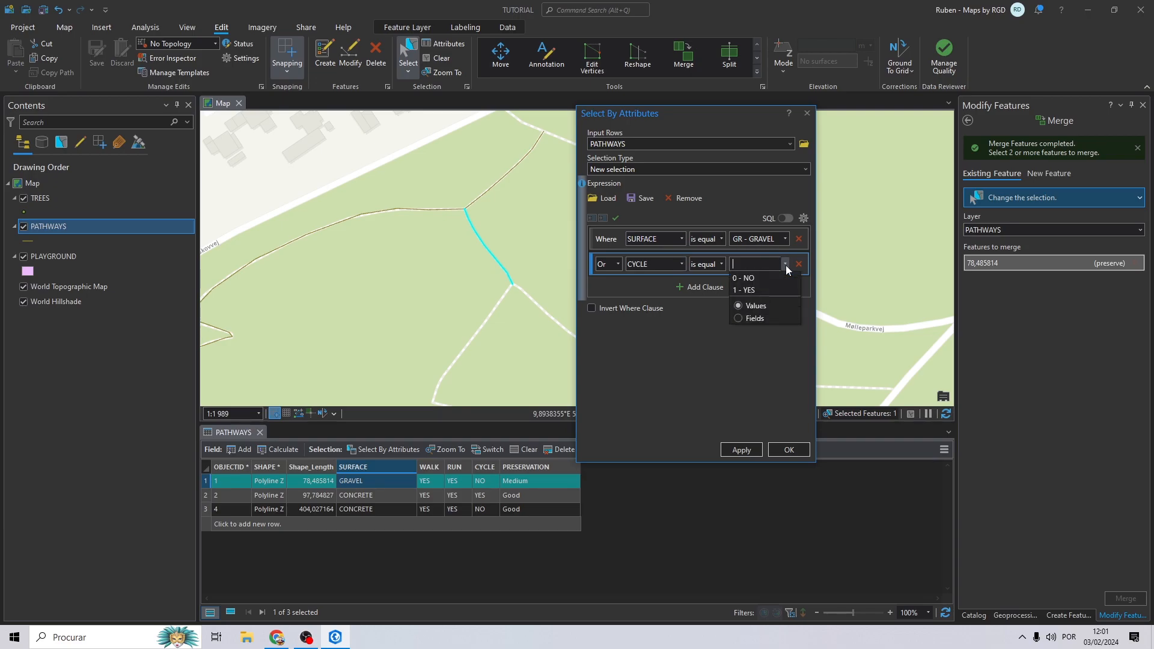
{"action": "left_click", "coordinate": [752, 278]}
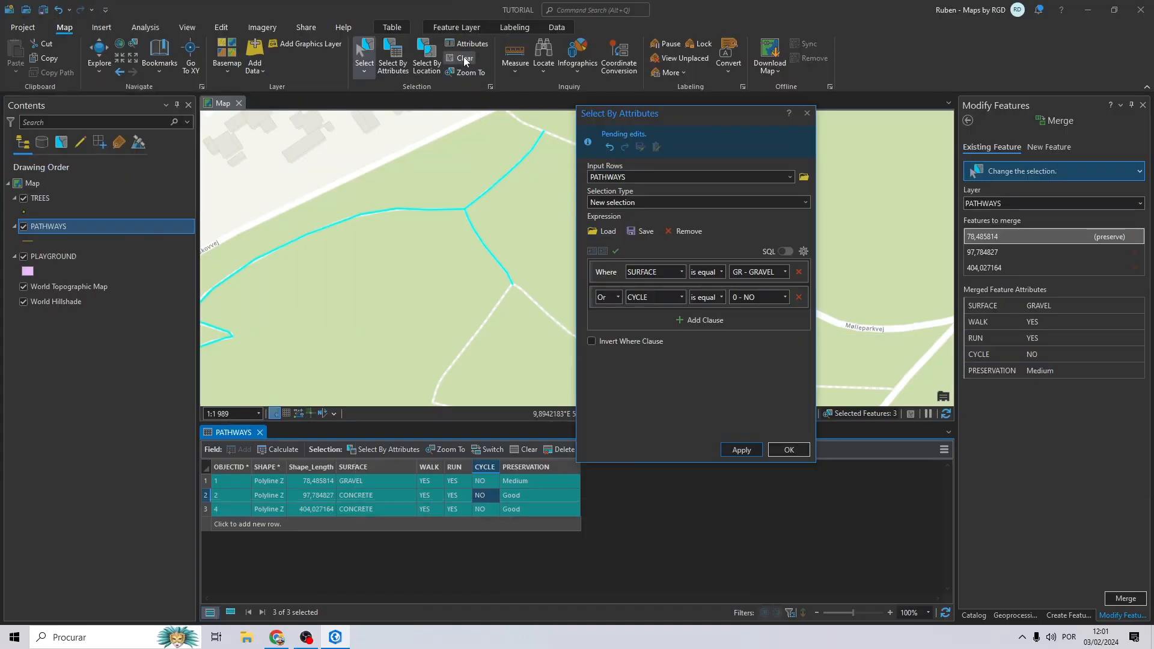
Clear the selection, change the query's Or operator to And, and apply the query again
{"action": "left_click", "coordinate": [464, 57]}
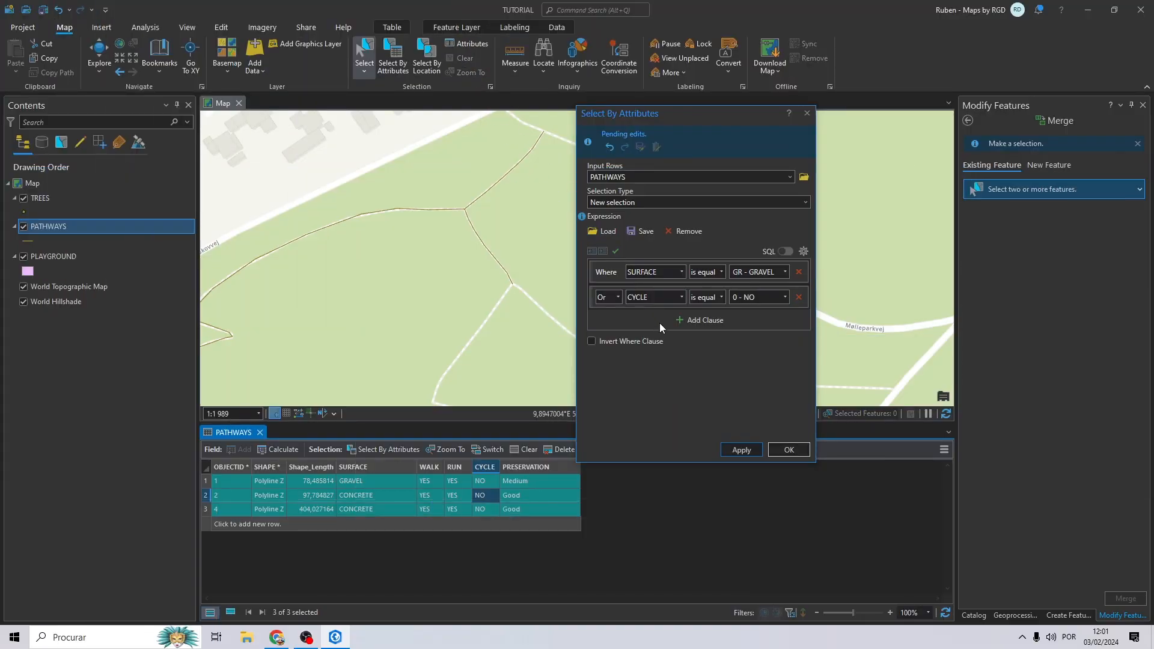
{"action": "left_click", "coordinate": [617, 294]}
{"action": "left_click", "coordinate": [612, 312]}
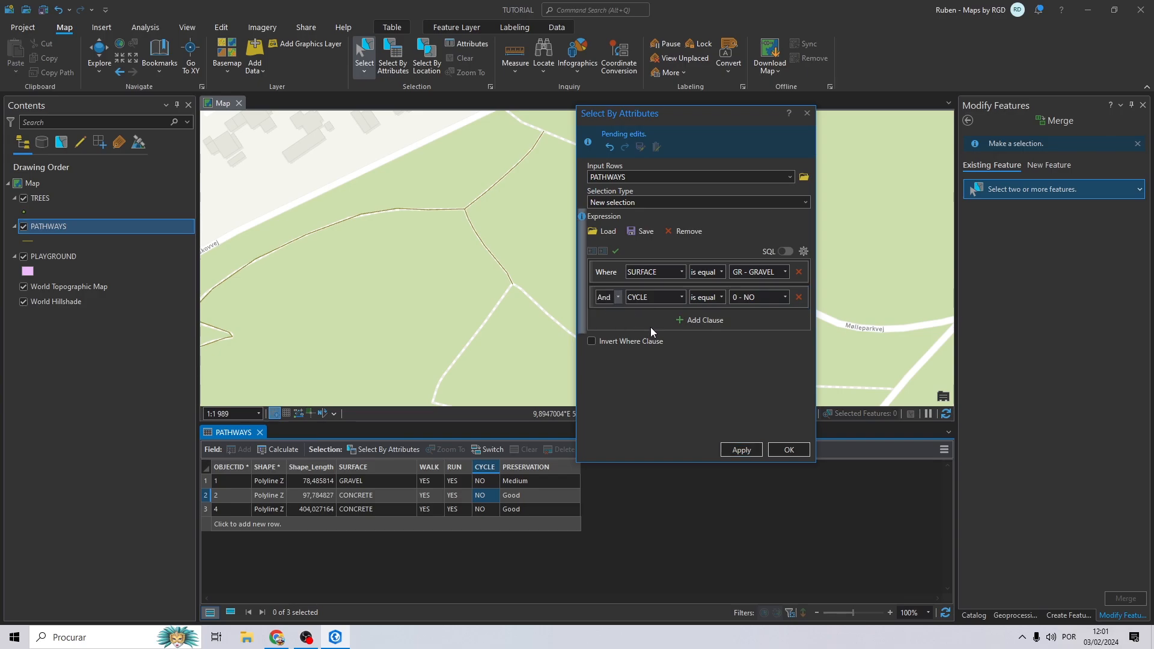
{"action": "left_click", "coordinate": [745, 452]}
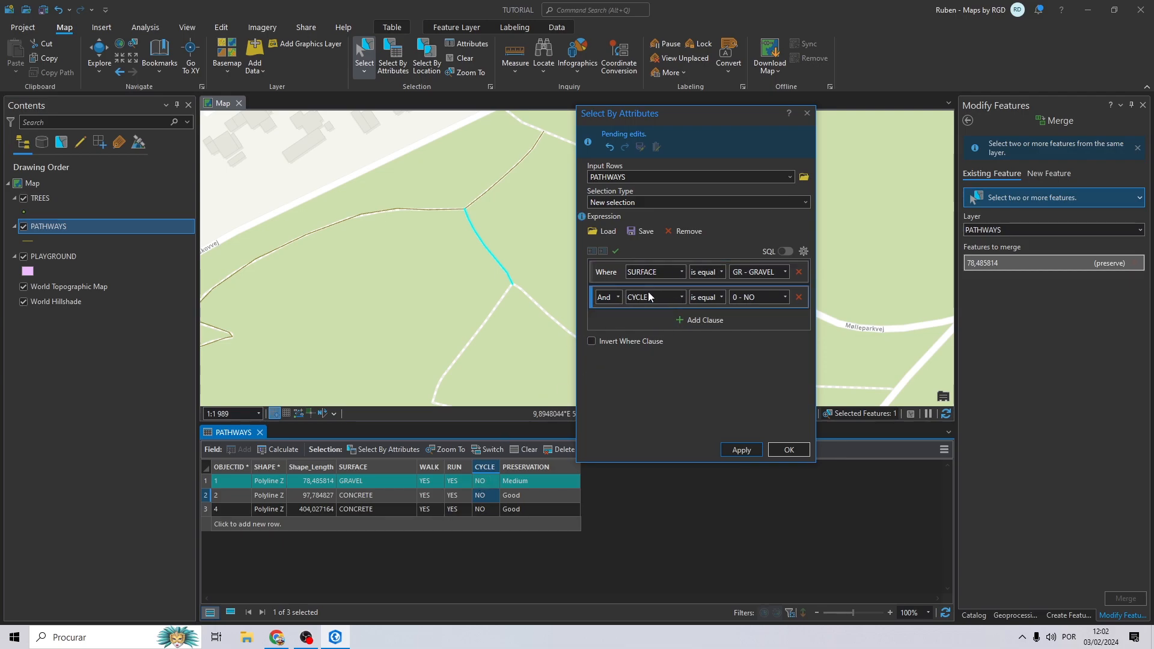
Remove both existing clauses and build a new one where SURFACE is equal to CN - CONCRETE
{"action": "left_click", "coordinate": [798, 297]}
{"action": "left_click", "coordinate": [798, 272]}
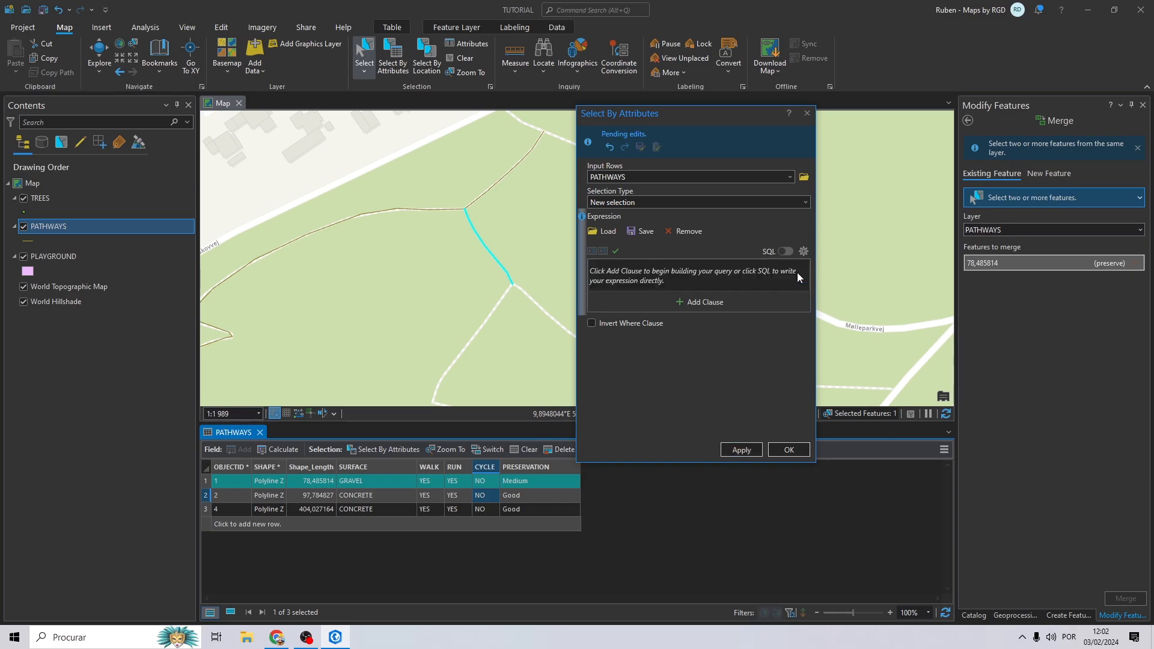
{"action": "left_click", "coordinate": [699, 302]}
{"action": "left_click", "coordinate": [681, 272]}
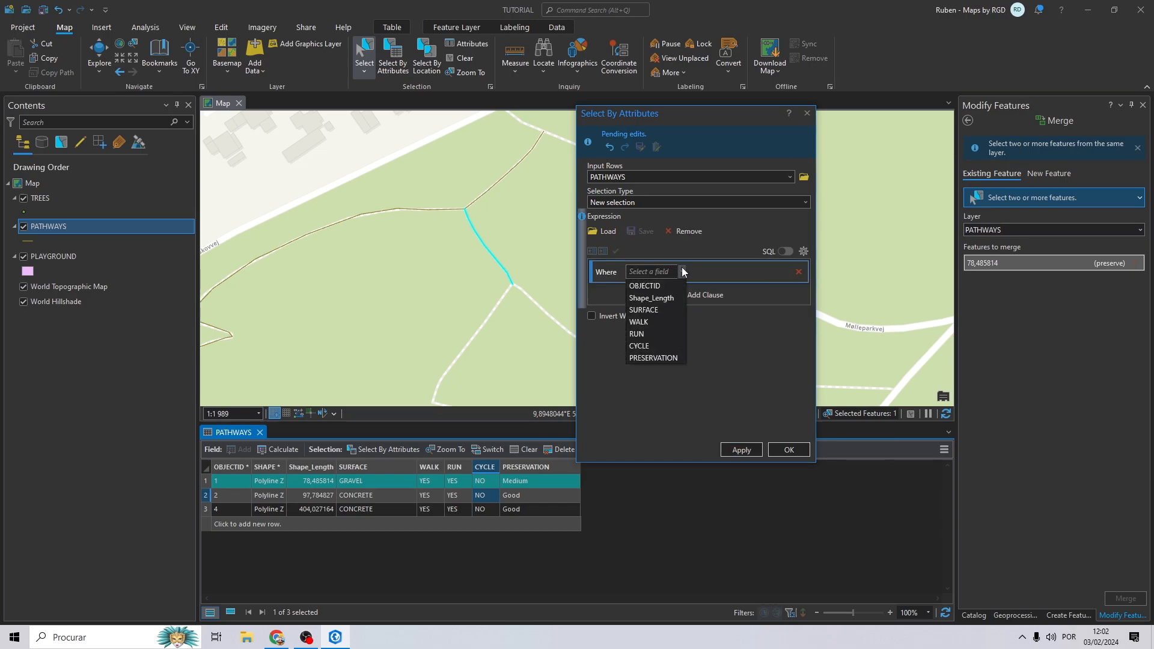
{"action": "left_click", "coordinate": [643, 309]}
{"action": "left_click", "coordinate": [759, 272]}
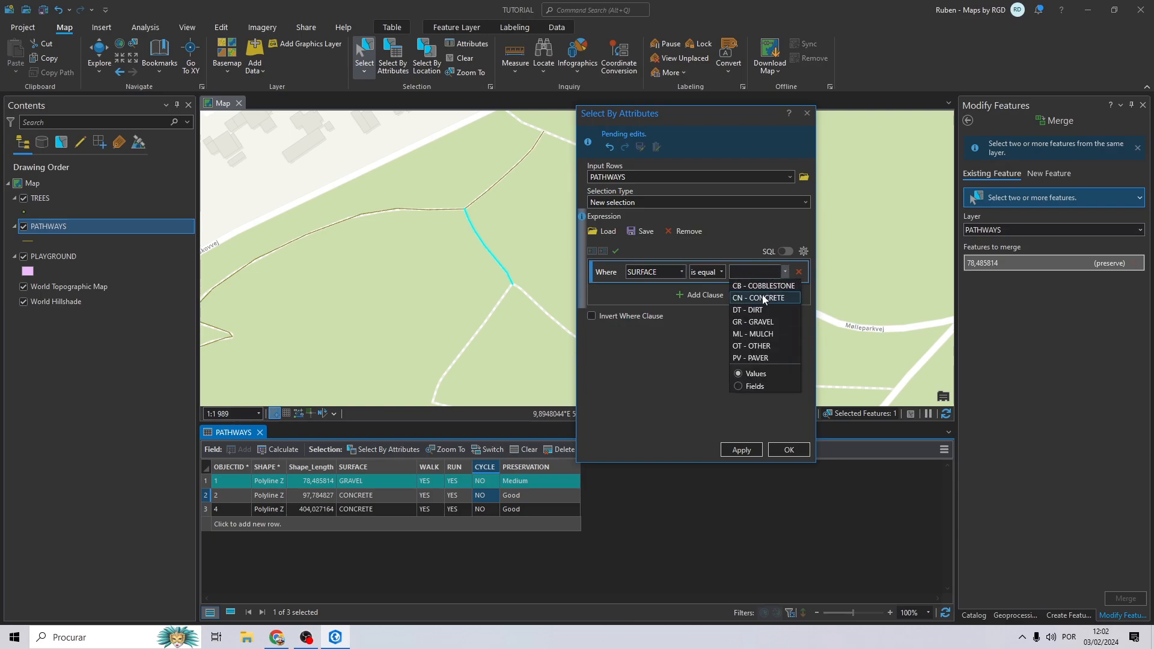
{"action": "left_click", "coordinate": [761, 294]}
Add an And clause where PRESERVATION is equal to 3 - Good and apply the query
{"action": "left_click", "coordinate": [694, 293]}
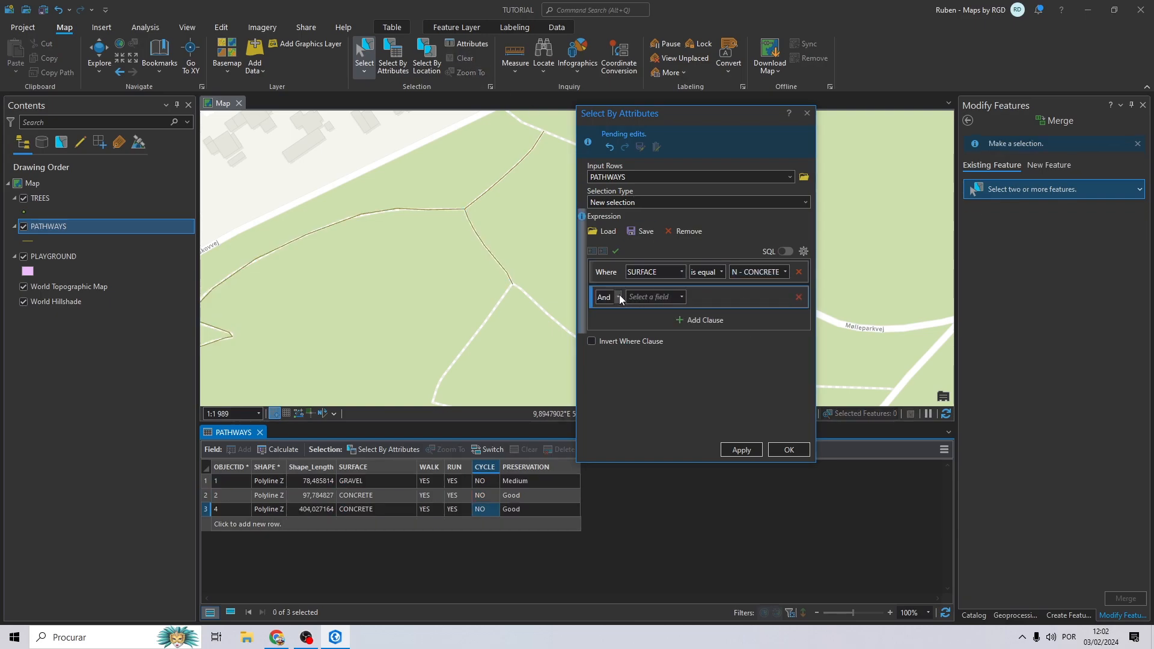
{"action": "left_click", "coordinate": [681, 297]}
{"action": "left_click", "coordinate": [647, 381]}
{"action": "left_click", "coordinate": [786, 297]}
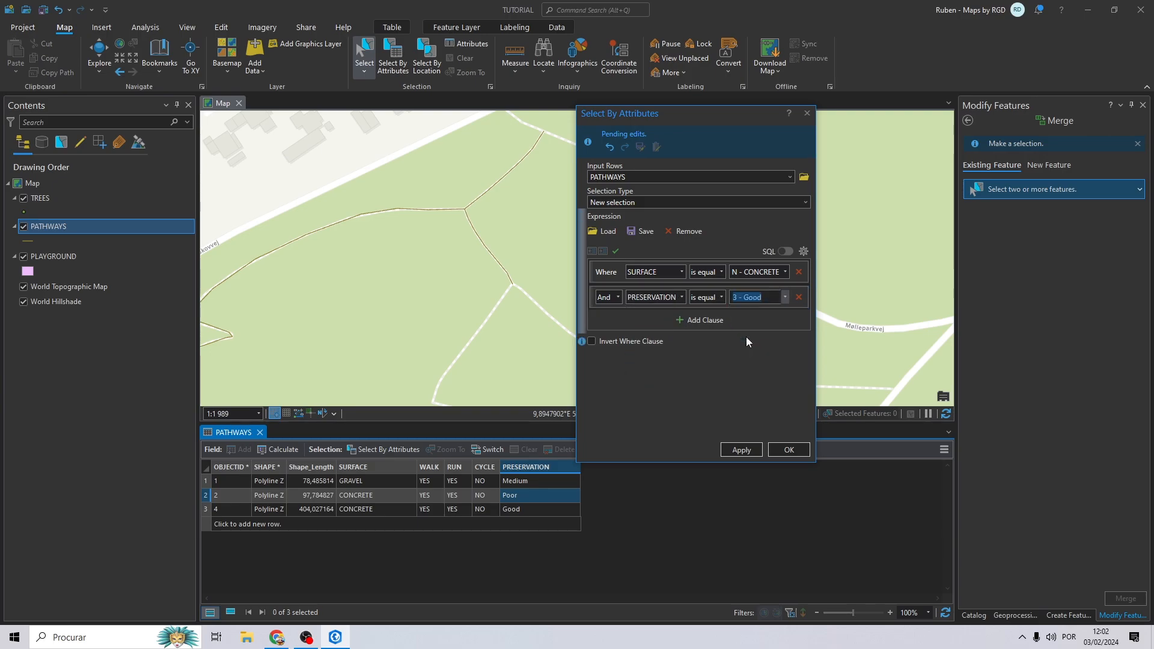
{"action": "left_click", "coordinate": [745, 337]}
{"action": "left_click", "coordinate": [747, 451]}
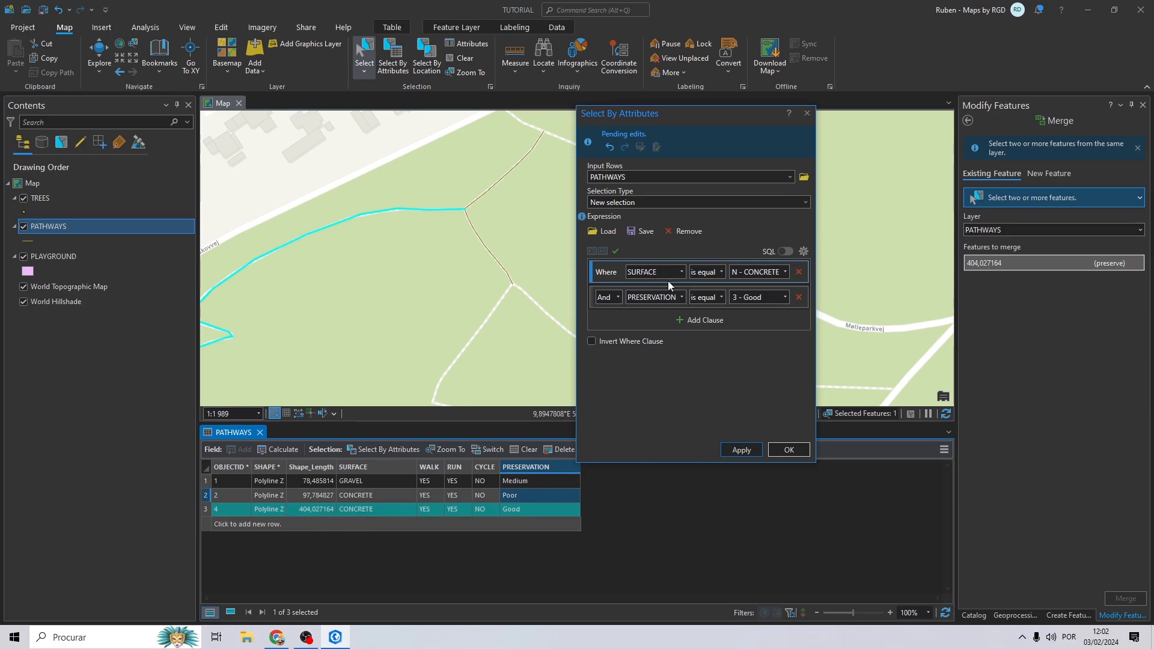
Remove the PRESERVATION clause, clear the selection, and select the pathways where SURFACE begins with G
{"action": "left_click", "coordinate": [798, 297]}
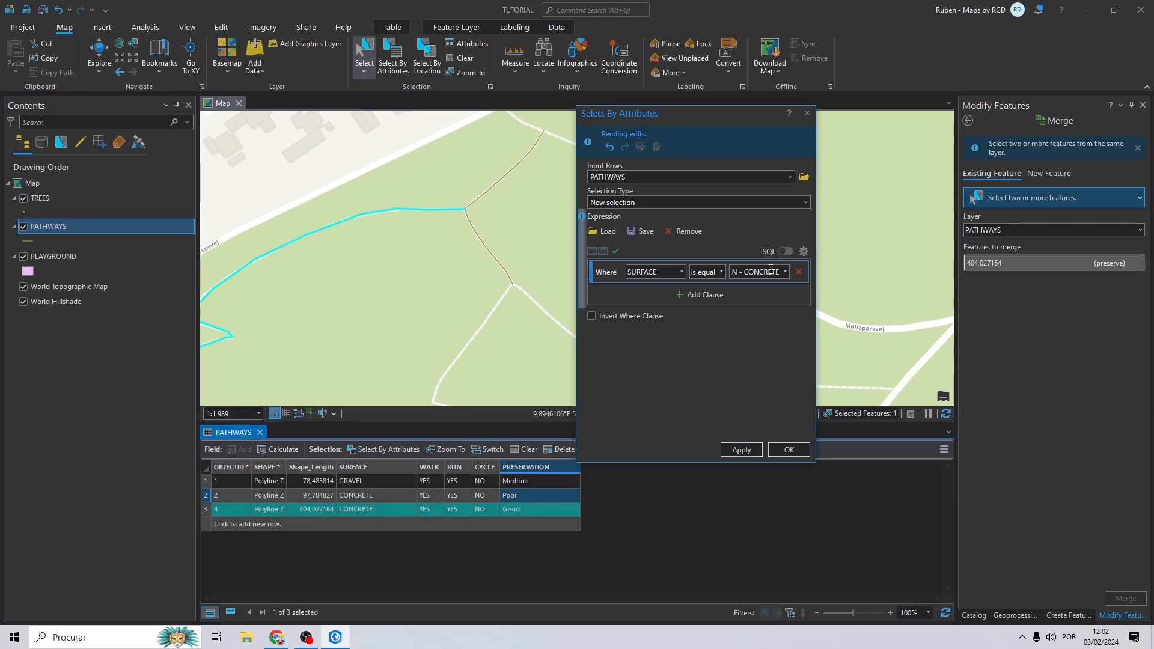
{"action": "left_click", "coordinate": [716, 271]}
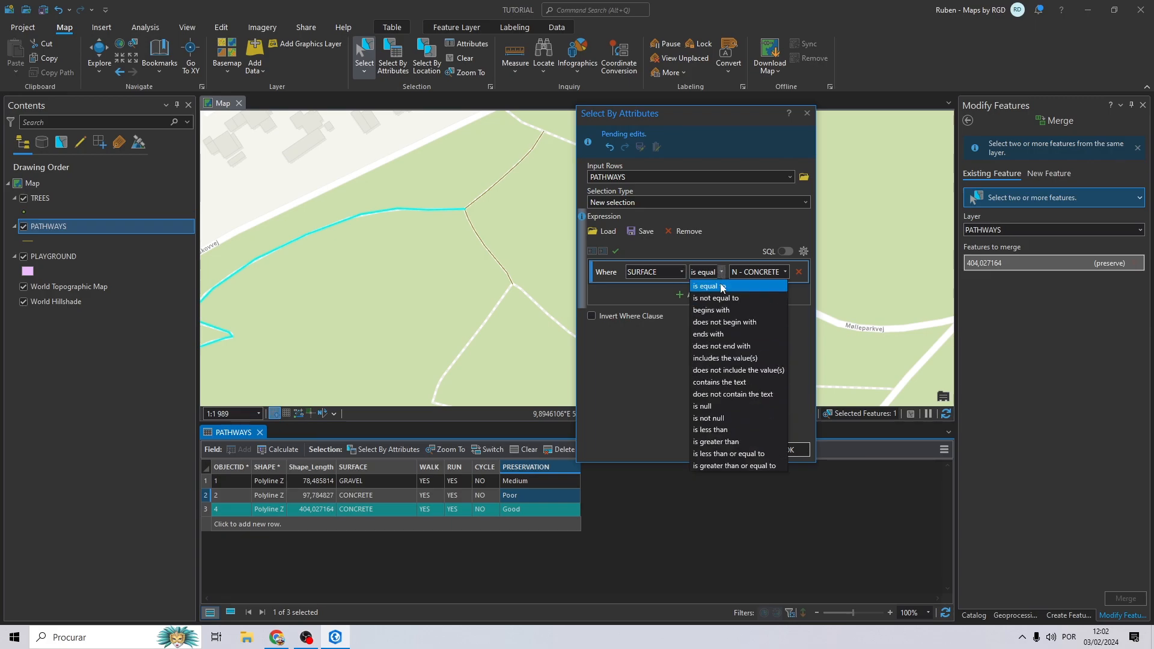
{"action": "left_click", "coordinate": [730, 310]}
{"action": "left_click", "coordinate": [783, 275]}
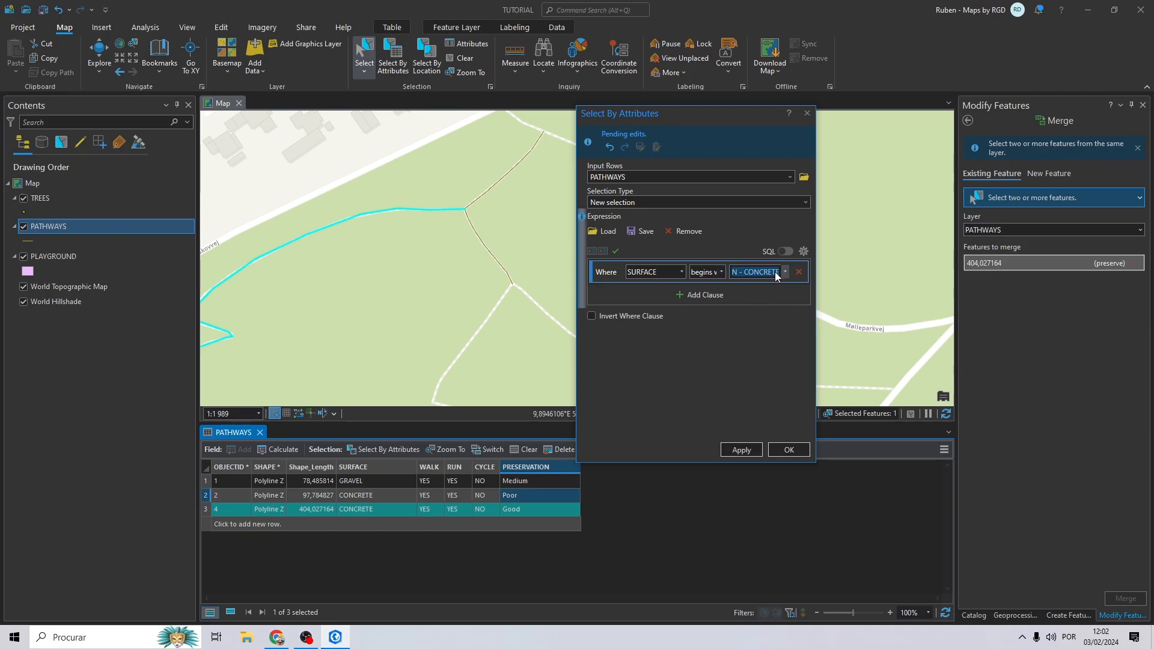
{"action": "type", "text": "g"}
{"action": "left_click", "coordinate": [464, 59]}
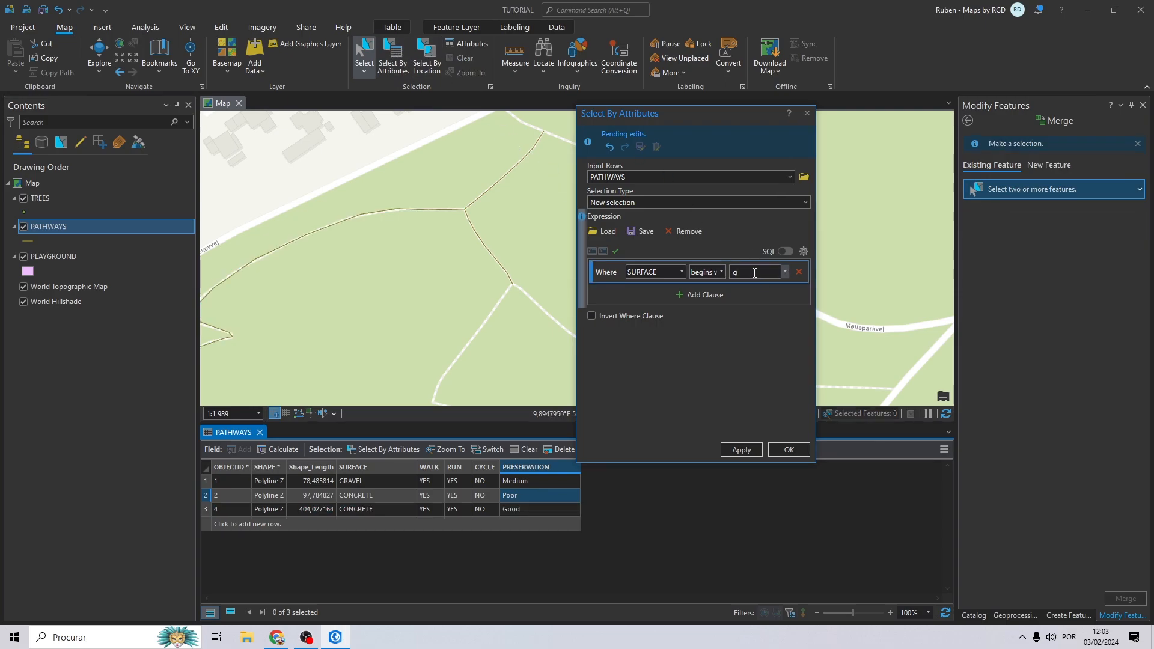
{"action": "left_click", "coordinate": [742, 450]}
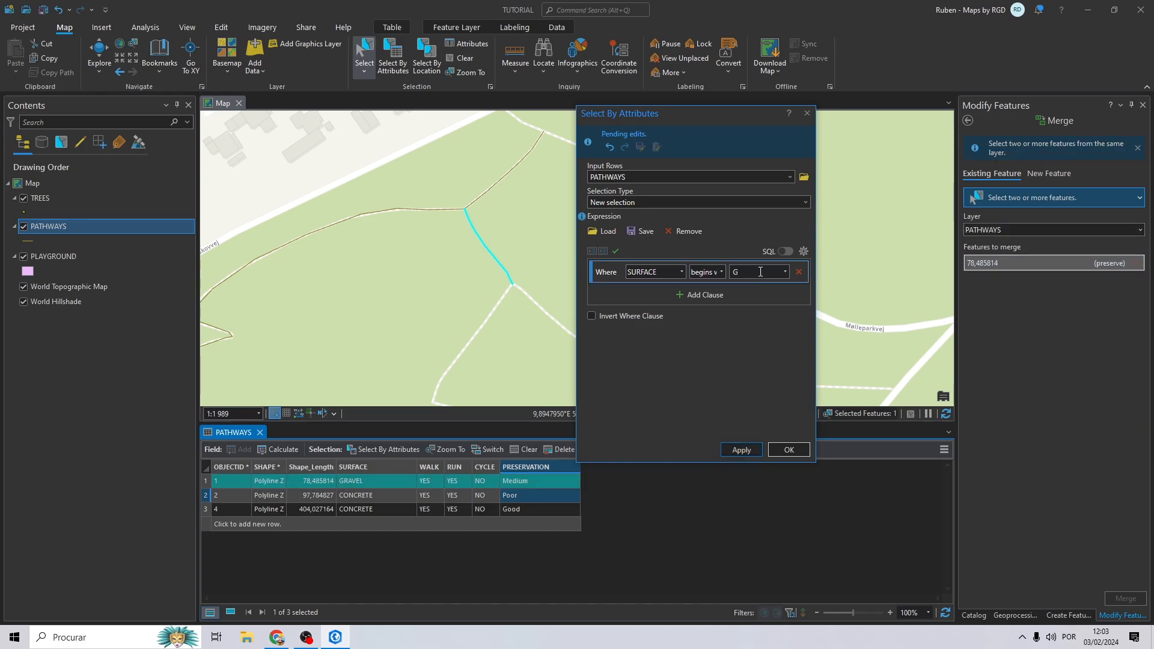
Clear the pathway selection and close the Select By Attributes dialog to return to the editing tools
{"action": "left_click", "coordinate": [716, 275]}
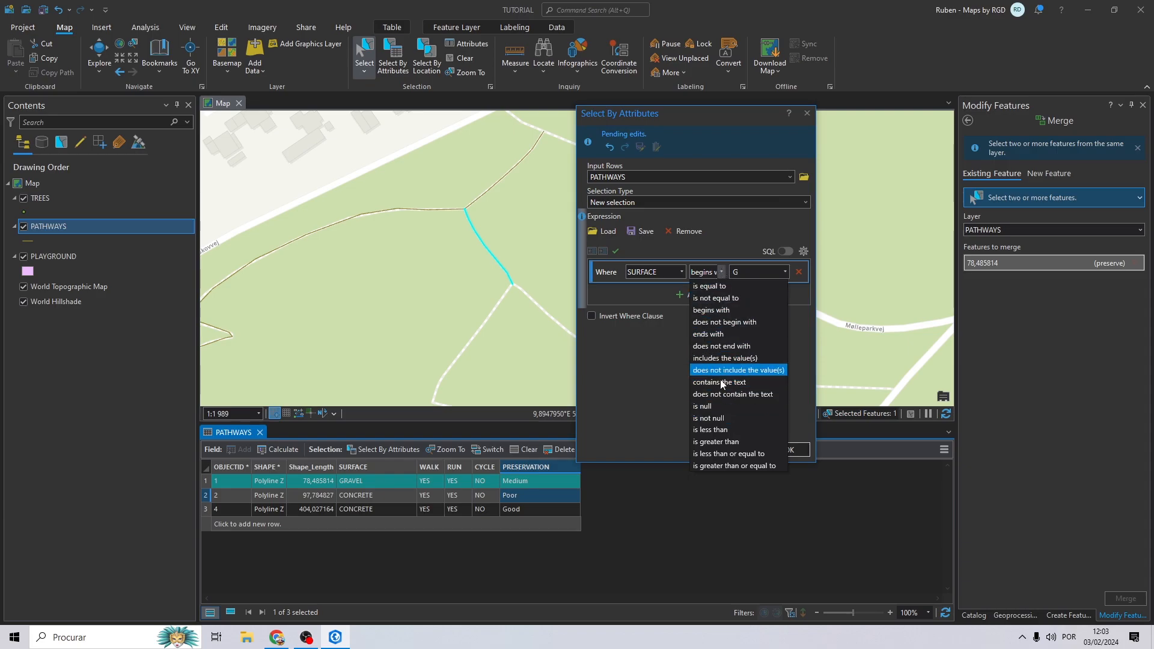
{"action": "left_click", "coordinate": [808, 114]}
{"action": "left_click", "coordinate": [462, 58]}
{"action": "left_click", "coordinate": [808, 114]}
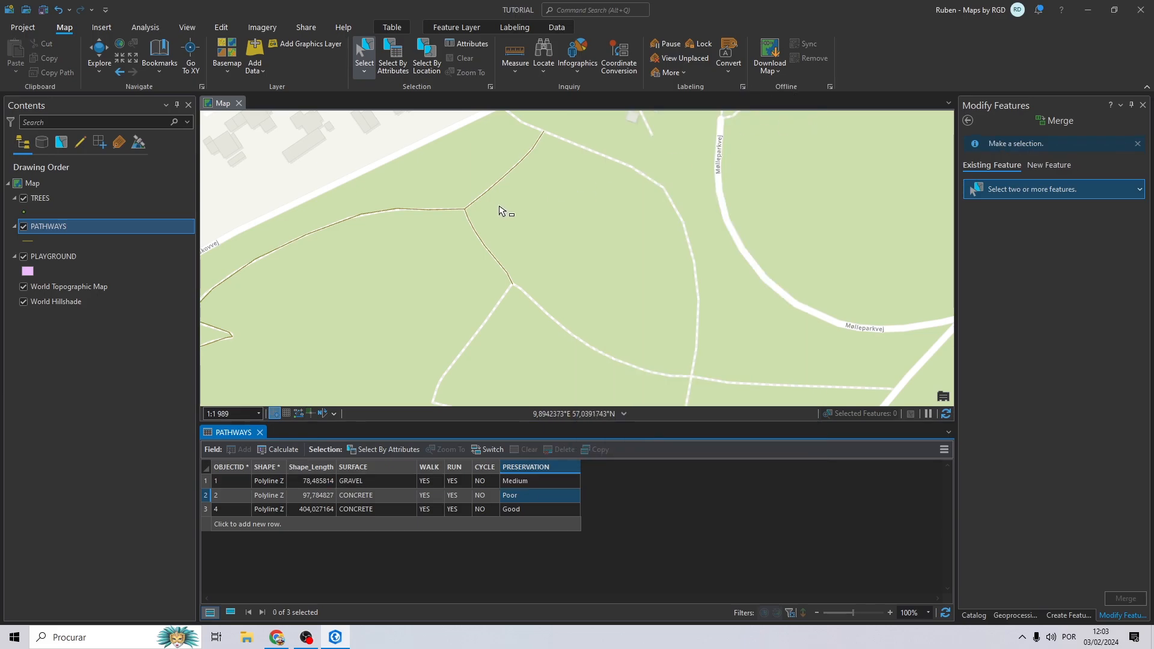
{"action": "left_click", "coordinate": [223, 28]}
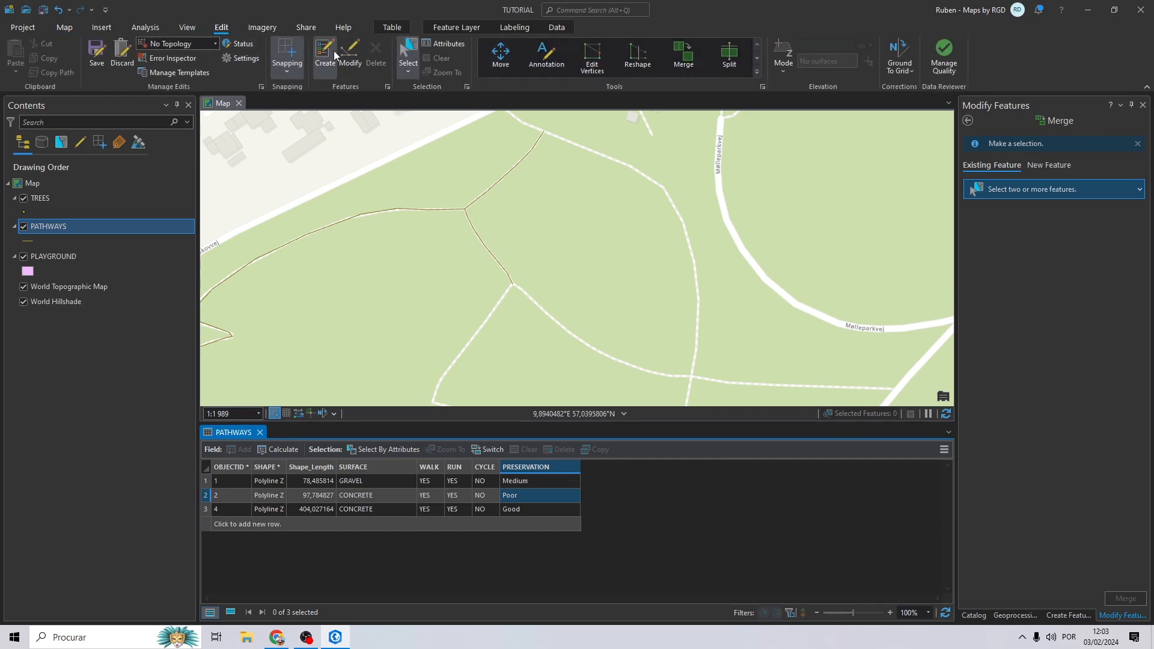
Draw a circular PLAYGROUND polygon just west of the pathway junction, overlapping the western pathway
{"action": "left_click", "coordinate": [983, 251]}
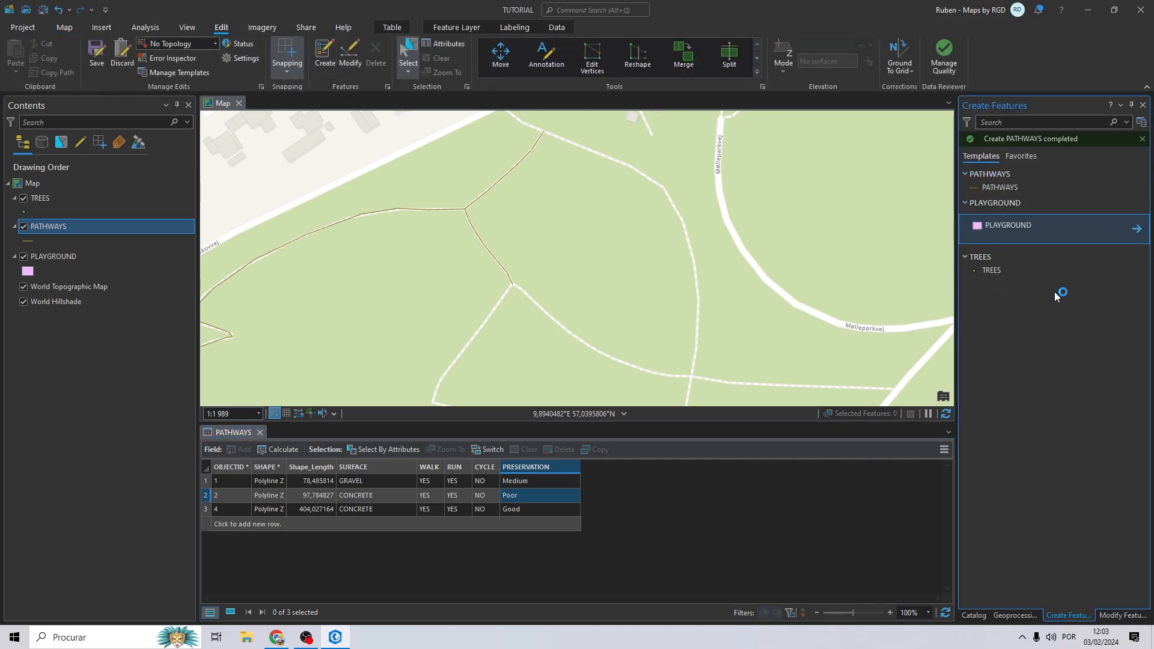
{"action": "left_click", "coordinate": [1025, 240]}
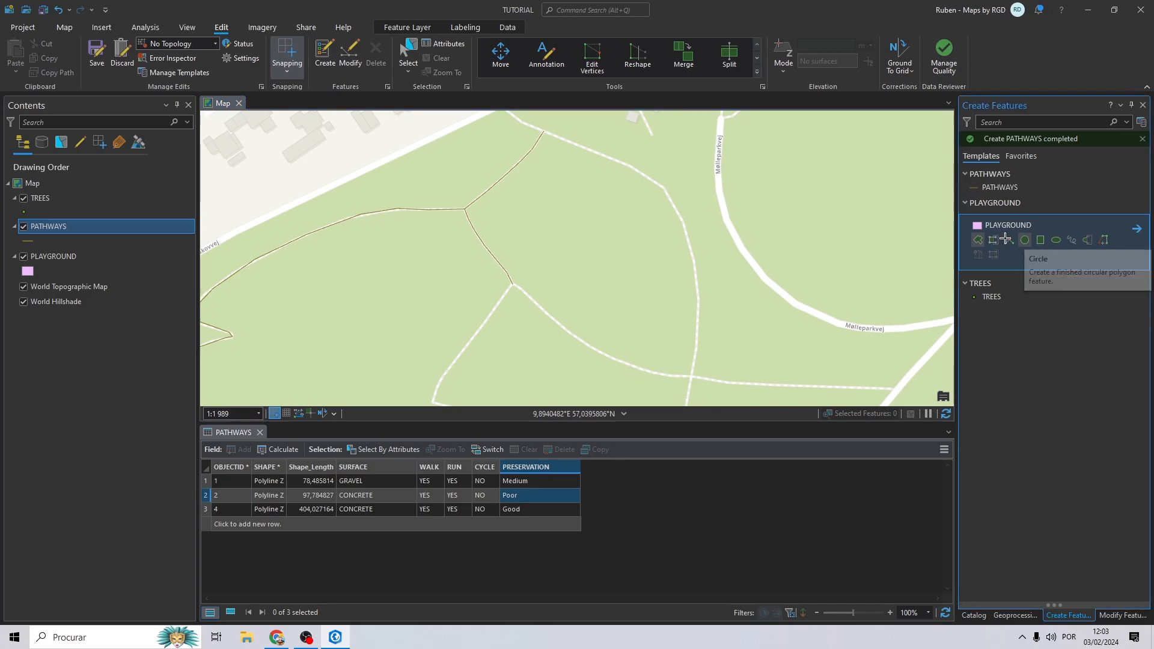
{"action": "left_click", "coordinate": [410, 233]}
{"action": "left_click", "coordinate": [430, 254]}
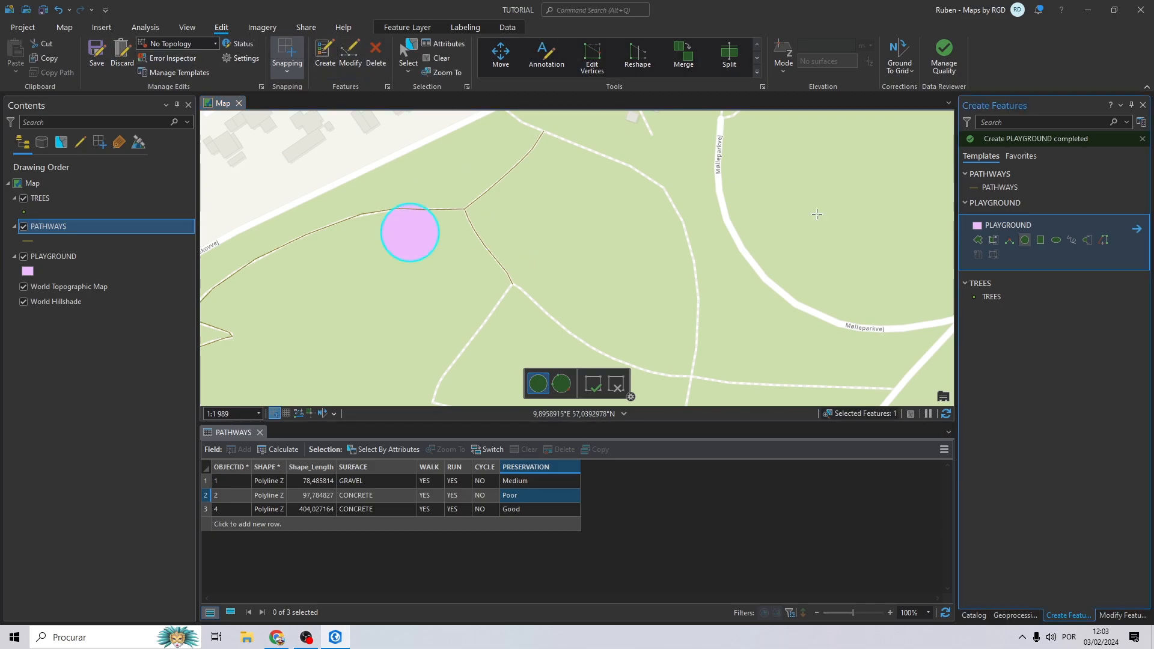
Place TREES points inside and around the circular playground and near the adjoining pathways
{"action": "left_click", "coordinate": [985, 299]}
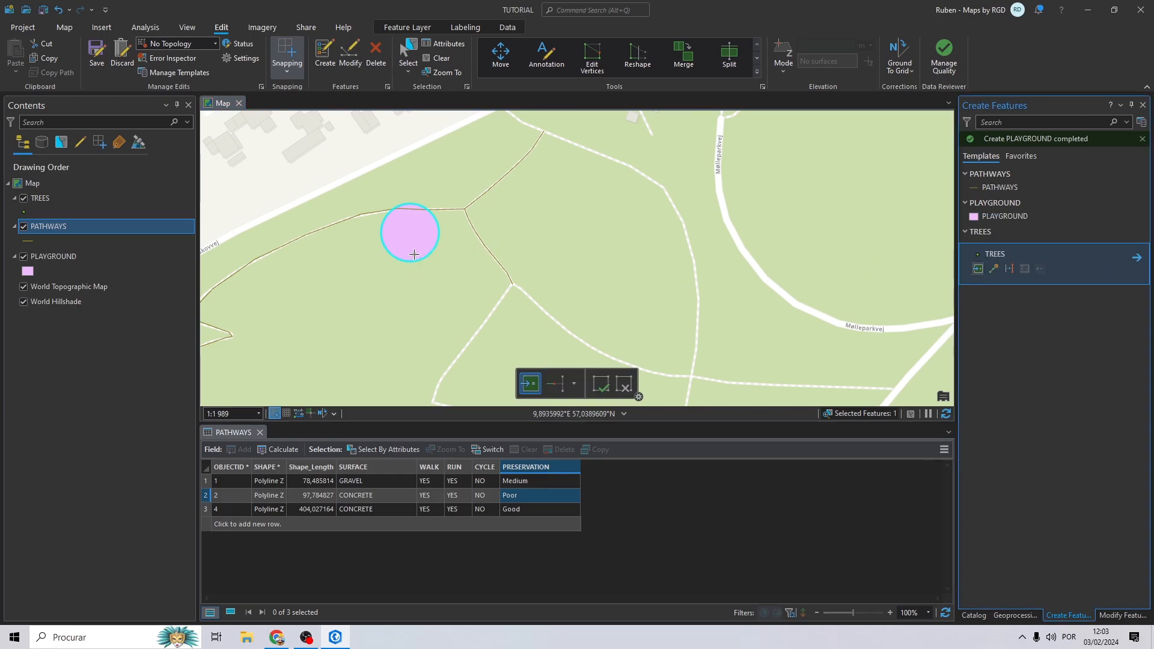
{"action": "left_click", "coordinate": [413, 254]}
{"action": "left_click", "coordinate": [505, 235]}
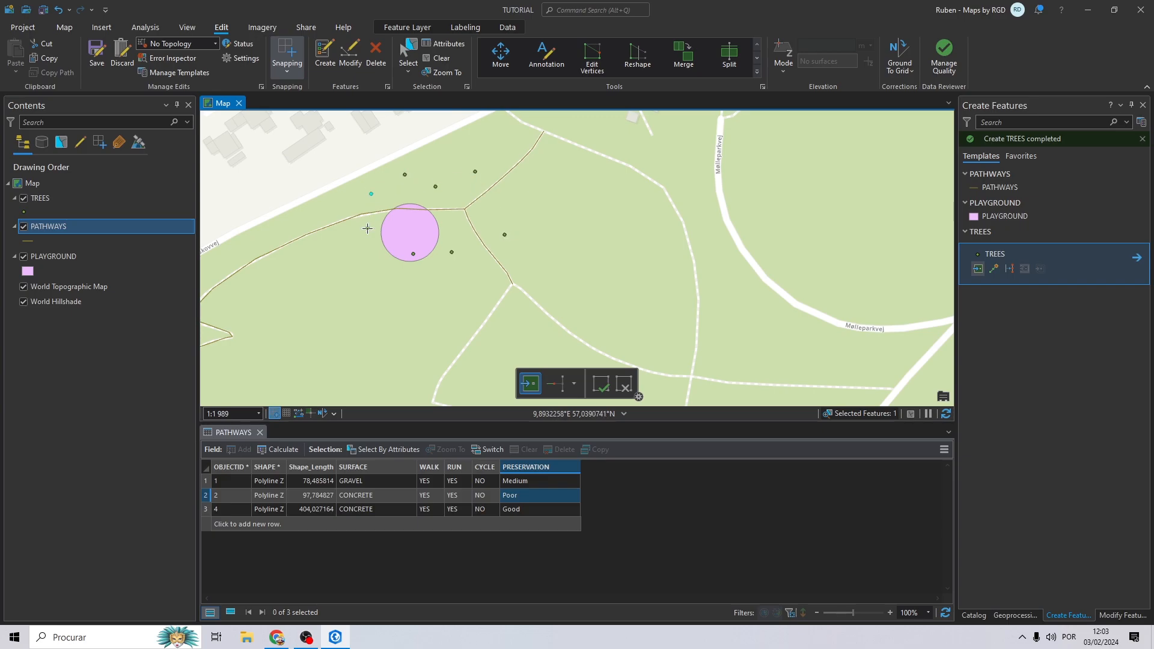
{"action": "left_click", "coordinate": [438, 229]}
{"action": "left_click", "coordinate": [413, 289]}
{"action": "left_click", "coordinate": [366, 257]}
{"action": "left_click", "coordinate": [444, 199]}
{"action": "left_click", "coordinate": [491, 220]}
{"action": "left_click", "coordinate": [494, 281]}
{"action": "left_click", "coordinate": [457, 283]}
Clear the feature selection, save the playground and tree edits, and close the PATHWAYS attribute table
{"action": "left_click", "coordinate": [440, 58]}
{"action": "left_click", "coordinate": [96, 54]}
{"action": "left_click", "coordinate": [594, 334]}
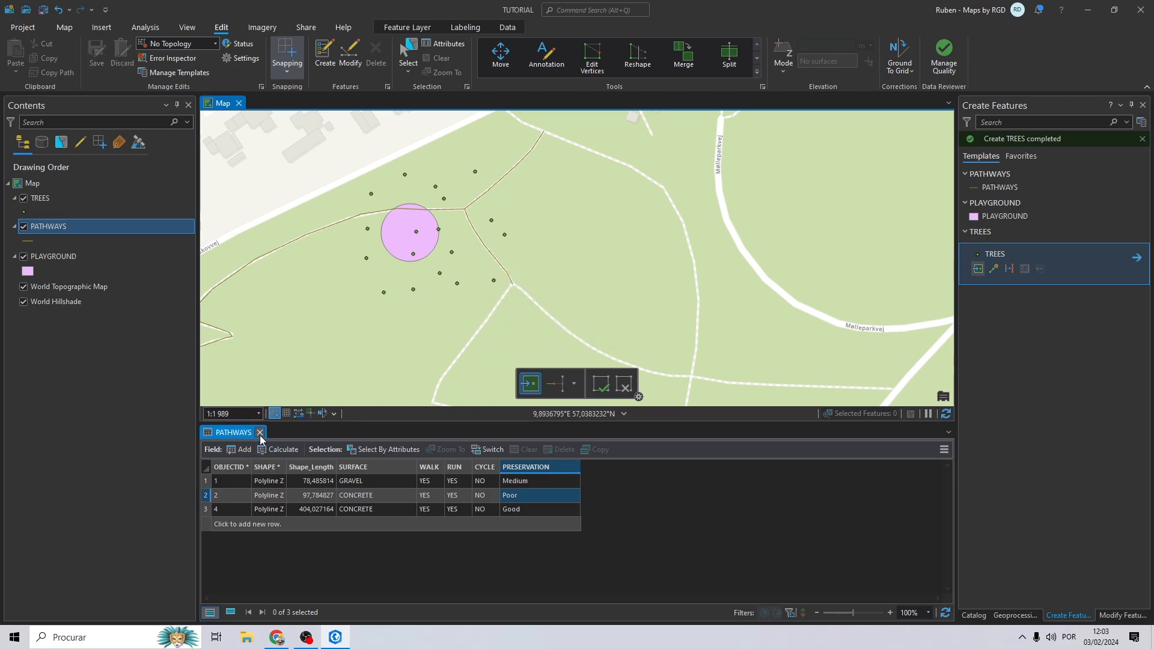
{"action": "left_click", "coordinate": [260, 432]}
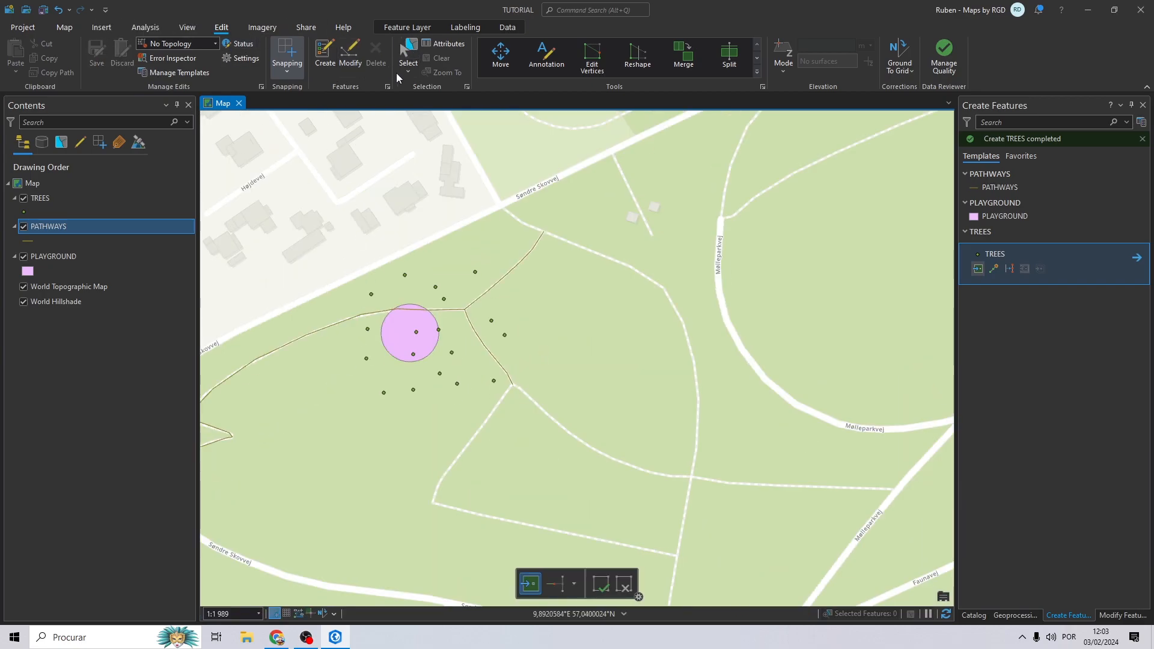
Open Select By Location and move its dialog away from the playground and trees
{"action": "left_click", "coordinate": [65, 27]}
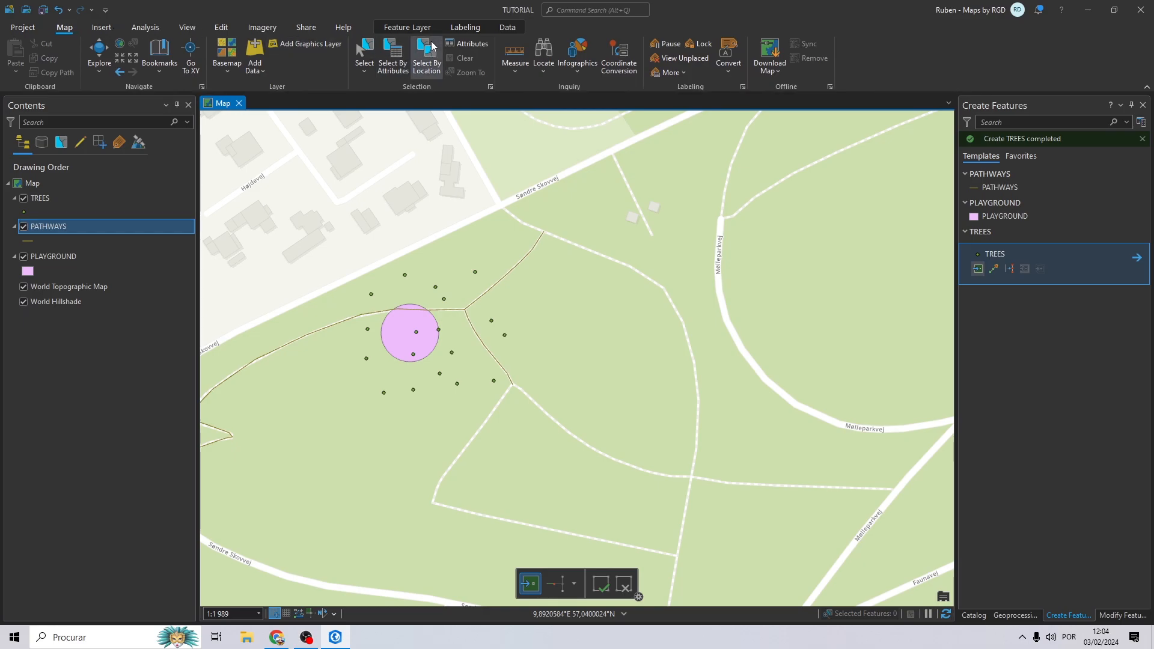
{"action": "left_click", "coordinate": [426, 57]}
{"action": "left_click_drag", "start_coordinate": [576, 149], "coordinate": [738, 154]}
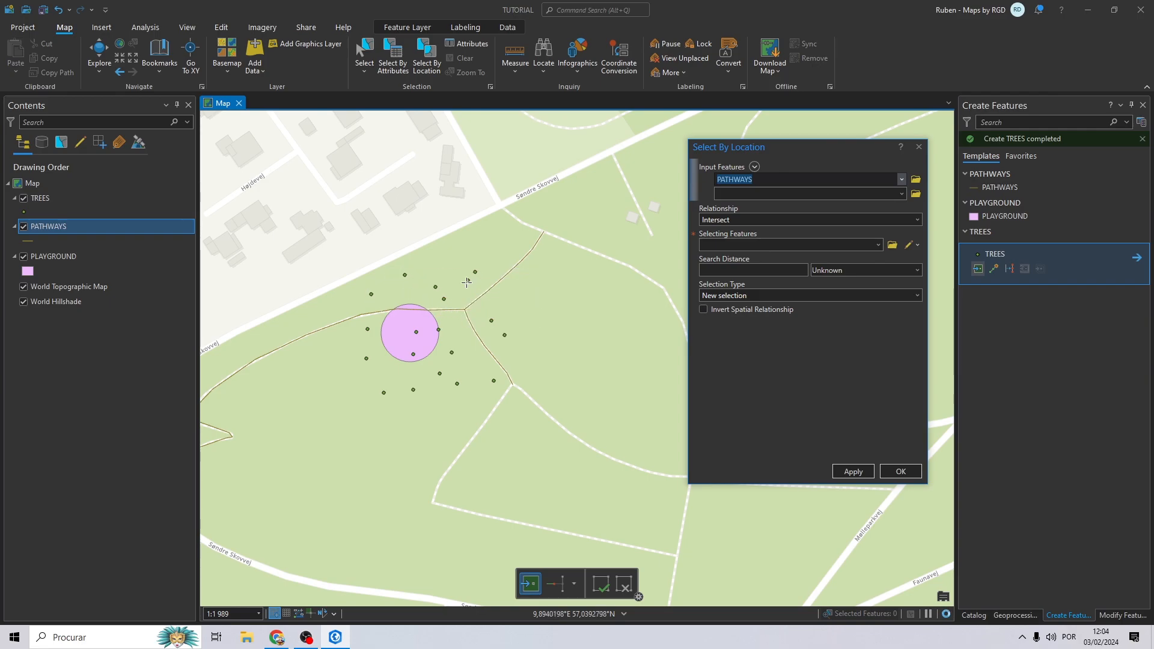
Place additional TREES points close around the edge of the circular playground
{"action": "left_click", "coordinate": [423, 352]}
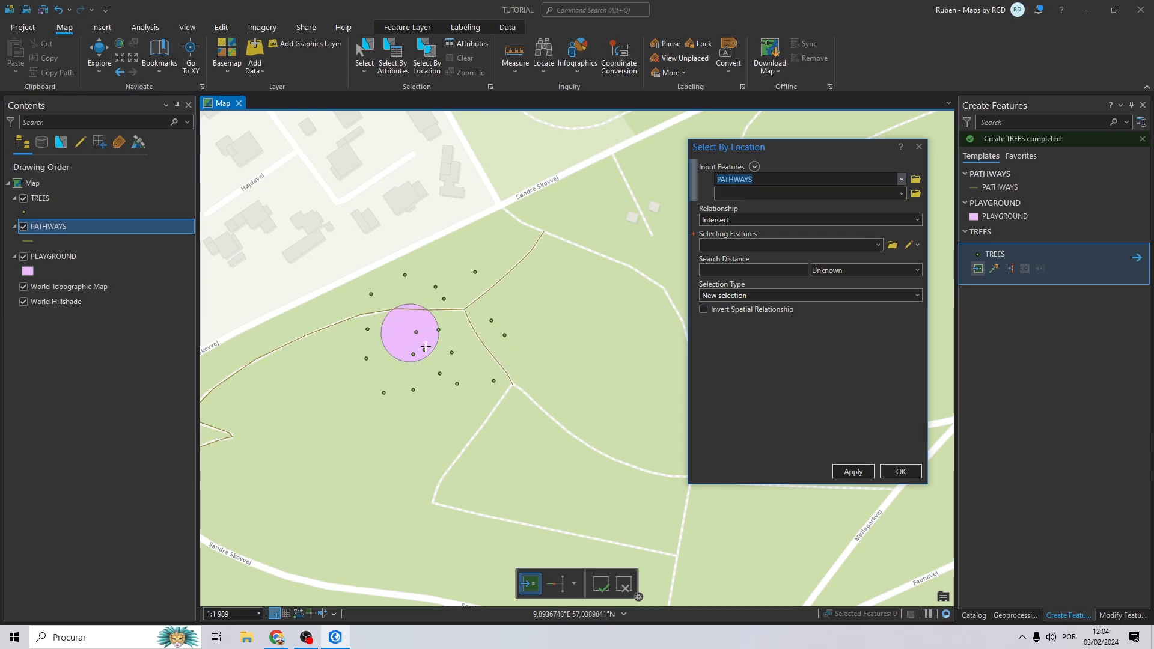
{"action": "scroll", "coordinate": [398, 349], "scroll_direction": "up", "scroll_amount": 3}
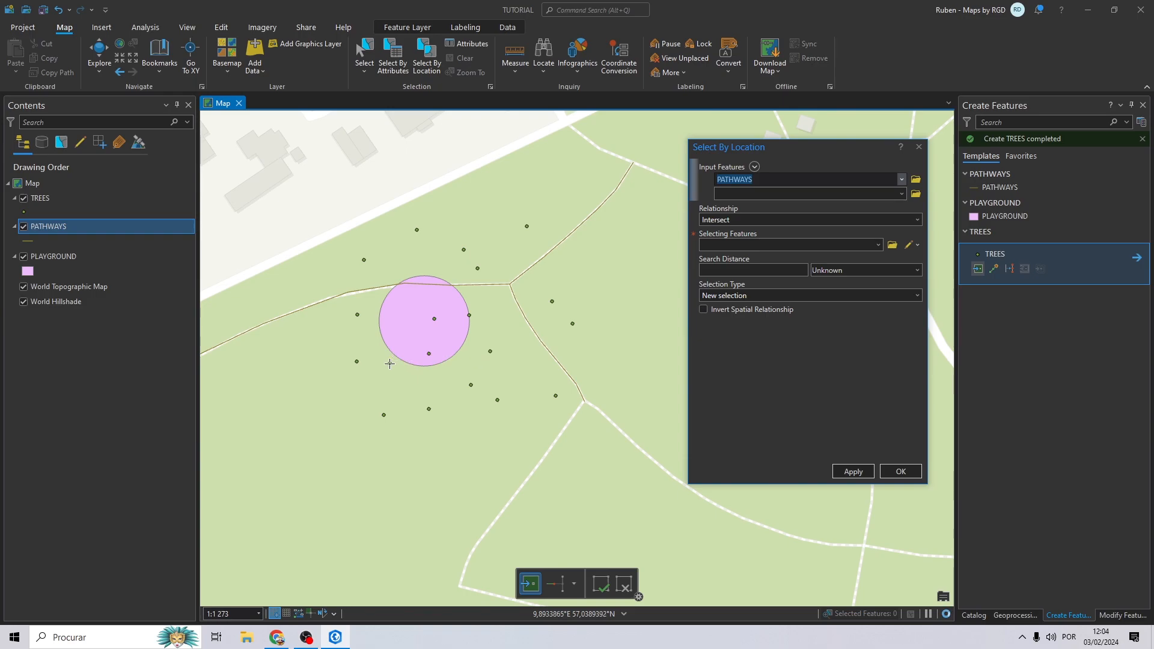
{"action": "left_click", "coordinate": [391, 362]}
{"action": "left_click", "coordinate": [374, 333]}
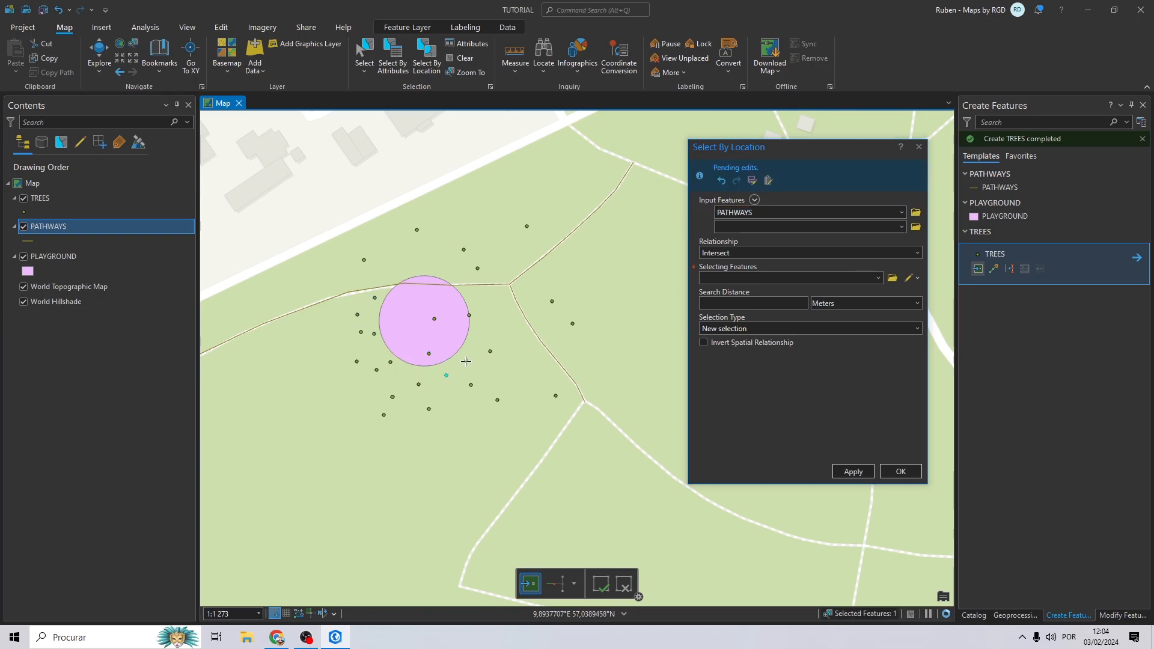
{"action": "left_click", "coordinate": [476, 296]}
{"action": "left_click", "coordinate": [394, 271]}
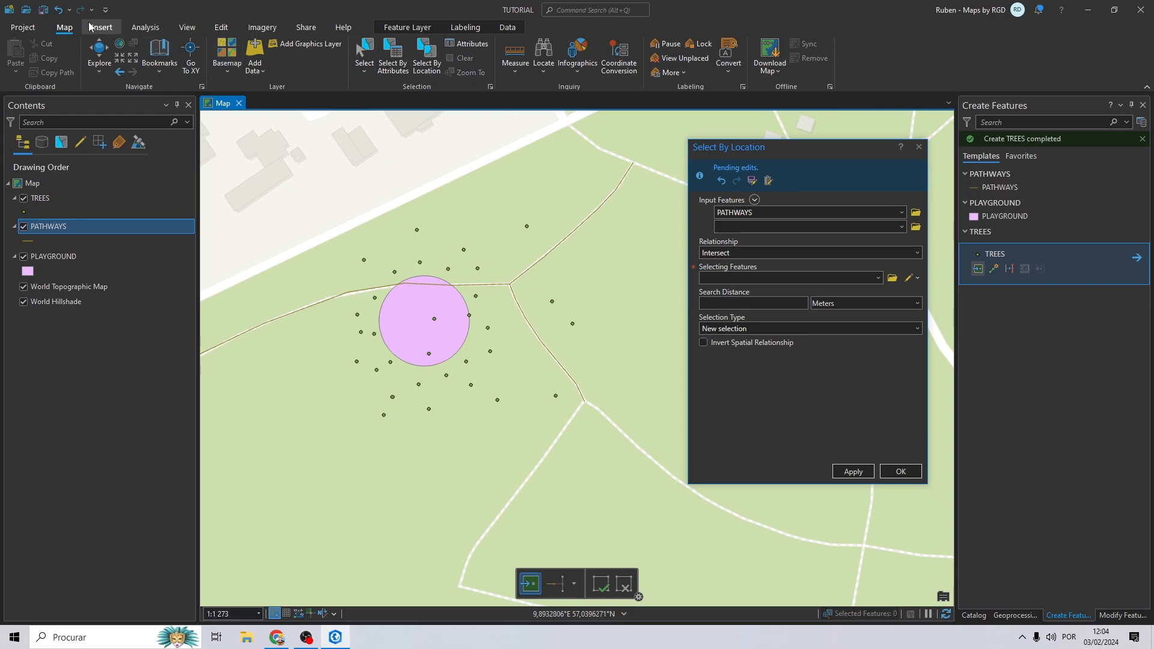
Open the TREES attribute table and save the pending tree edits
{"action": "left_click_drag", "start_coordinate": [744, 149], "coordinate": [763, 127]}
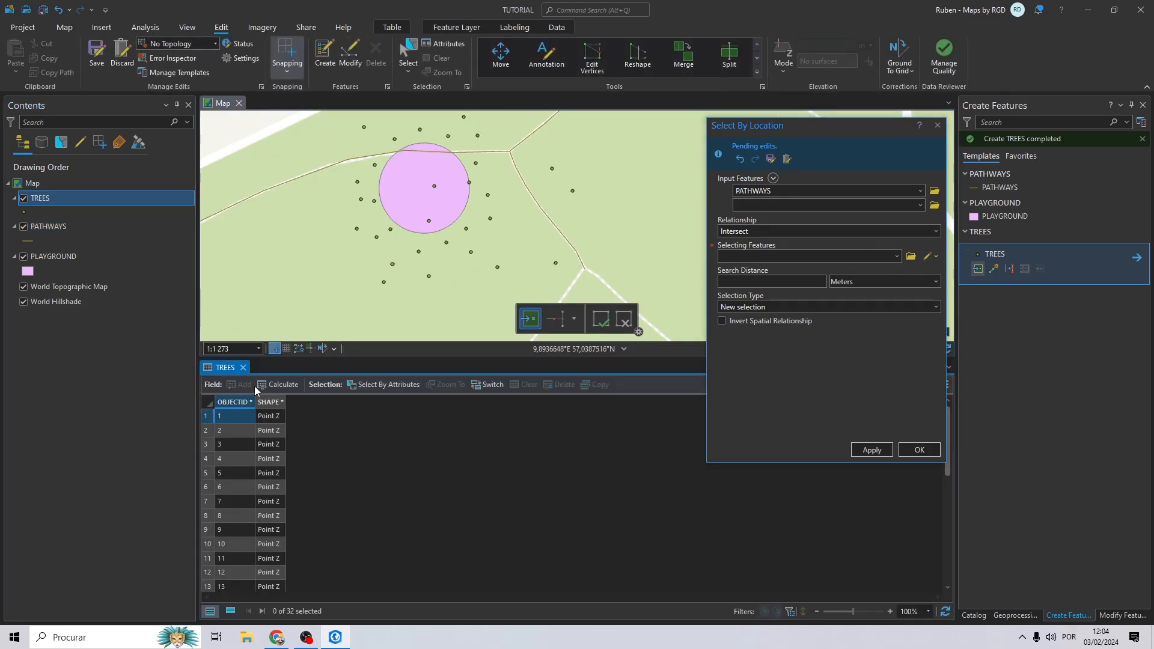
{"action": "left_click", "coordinate": [95, 60]}
{"action": "left_click", "coordinate": [580, 337]}
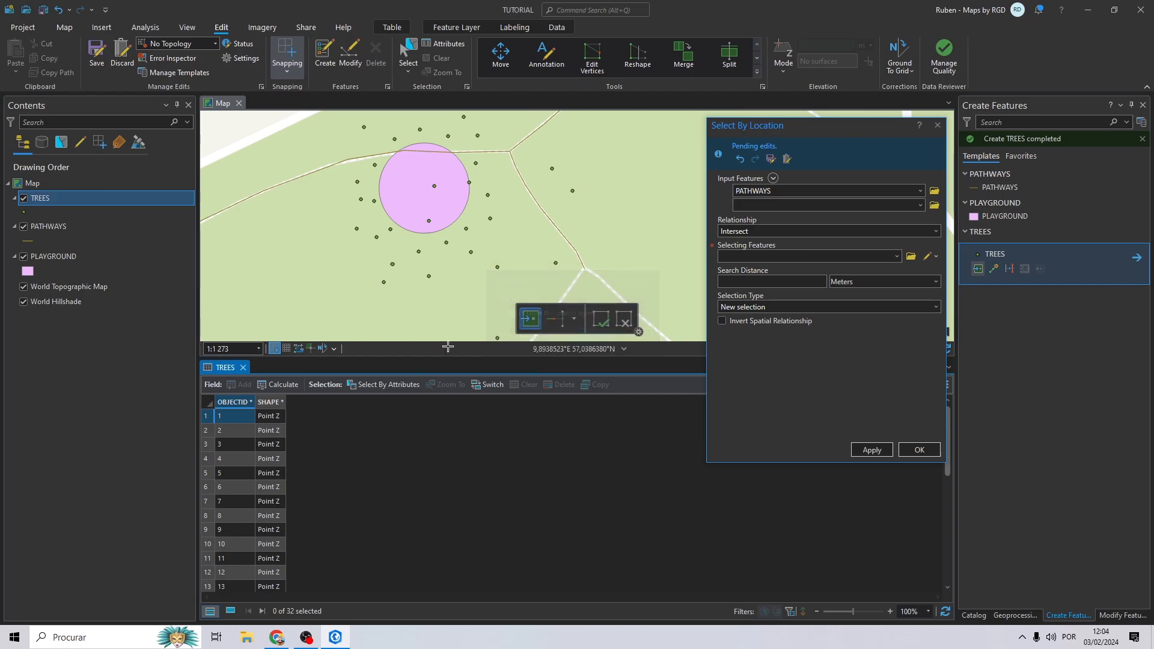
Add a new field named CUT with the Short data type to the TREES layer
{"action": "left_click", "coordinate": [240, 385]}
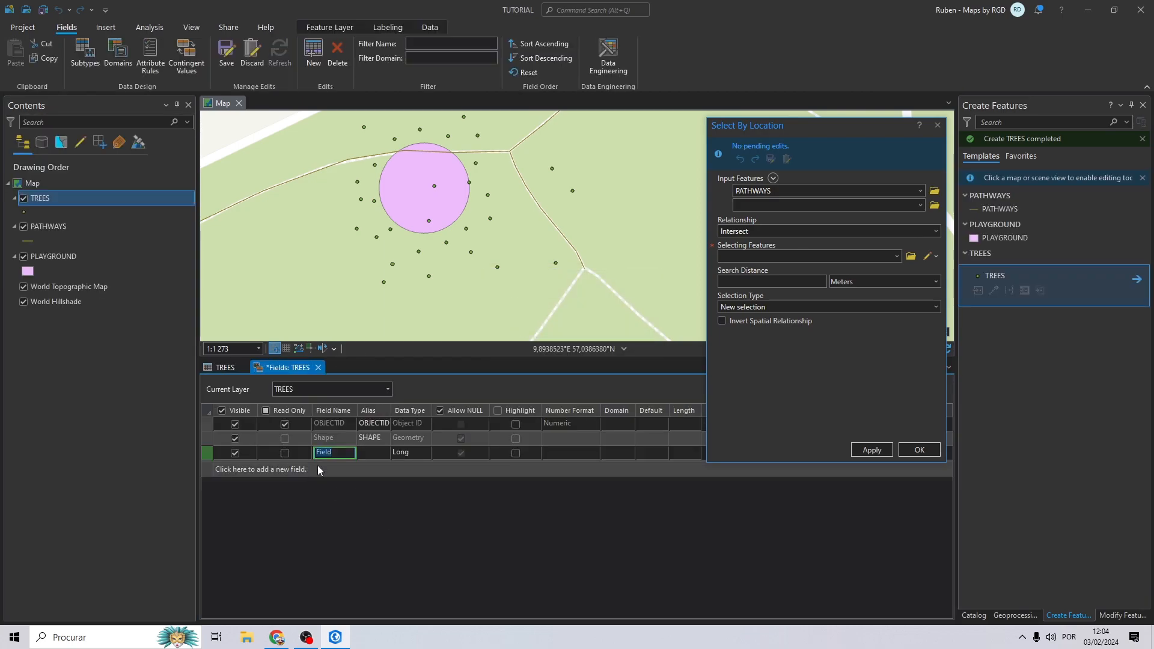
{"action": "type", "text": "CYT"}
{"action": "left_click", "coordinate": [361, 452]}
{"action": "left_click", "coordinate": [411, 453]}
{"action": "left_click", "coordinate": [425, 453]}
{"action": "left_click", "coordinate": [416, 472]}
Assign the dBoolean domain to the CUT field, then save the field changes and close the Fields view
{"action": "left_click", "coordinate": [617, 453]}
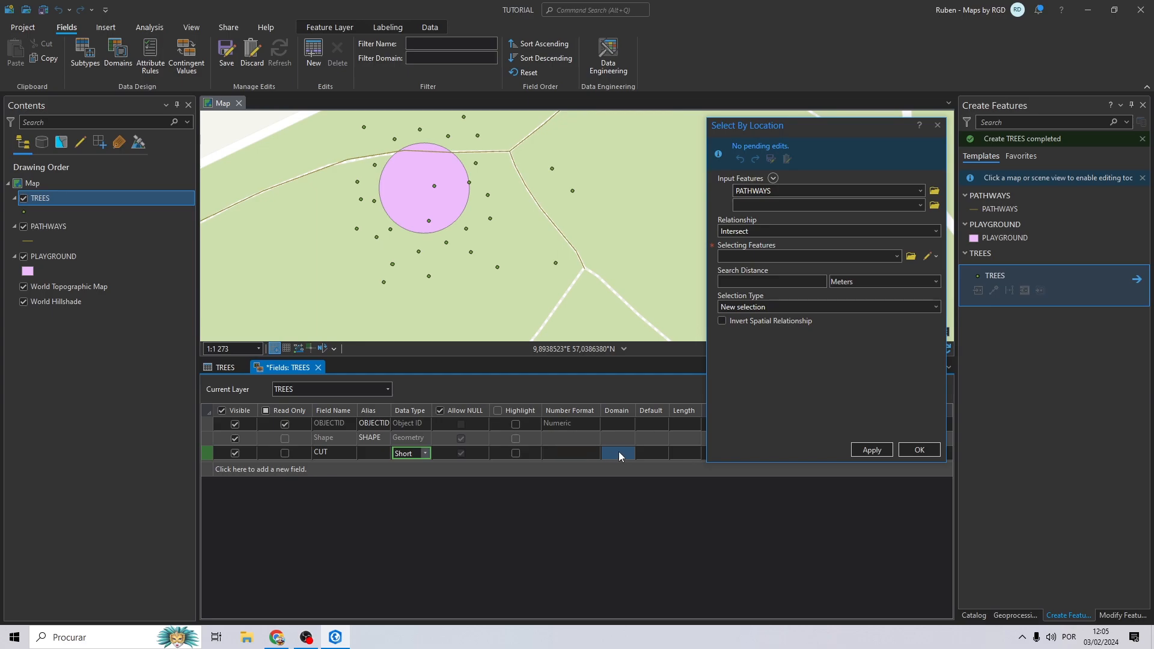
{"action": "left_click", "coordinate": [629, 453]}
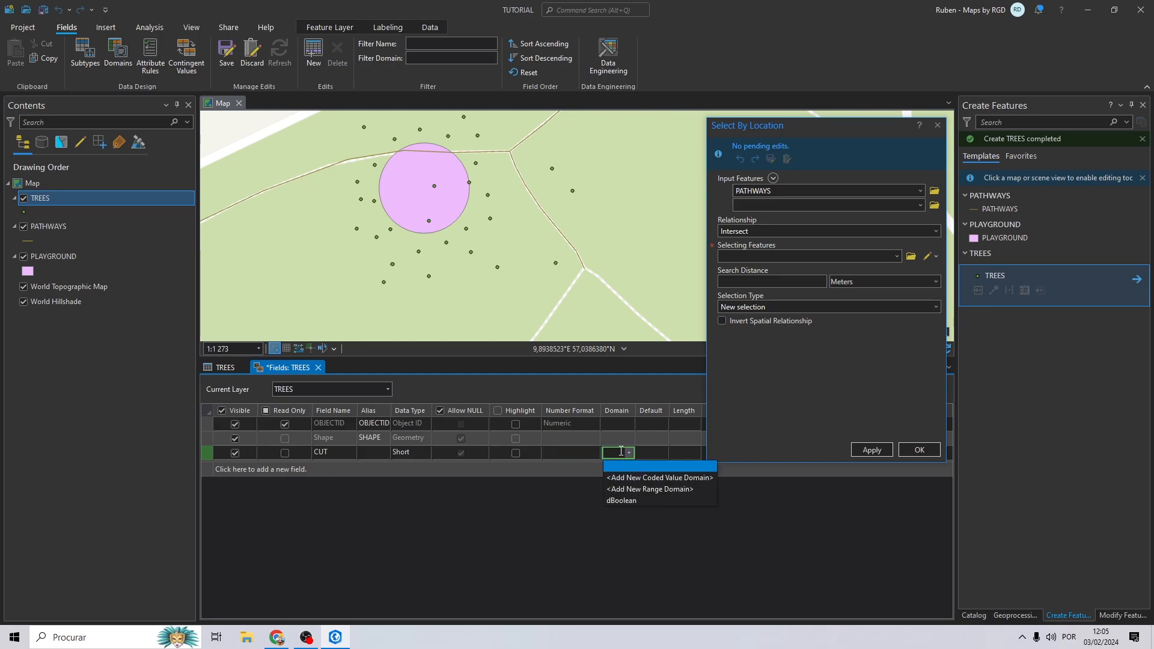
{"action": "left_click", "coordinate": [614, 502]}
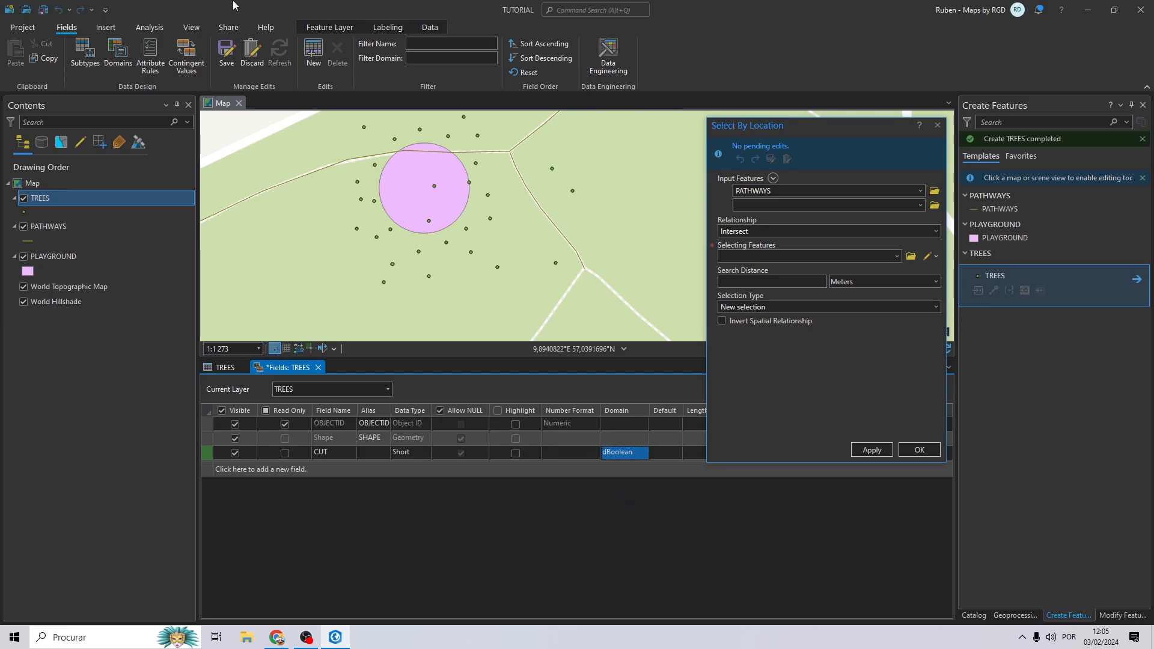
{"action": "left_click", "coordinate": [227, 53]}
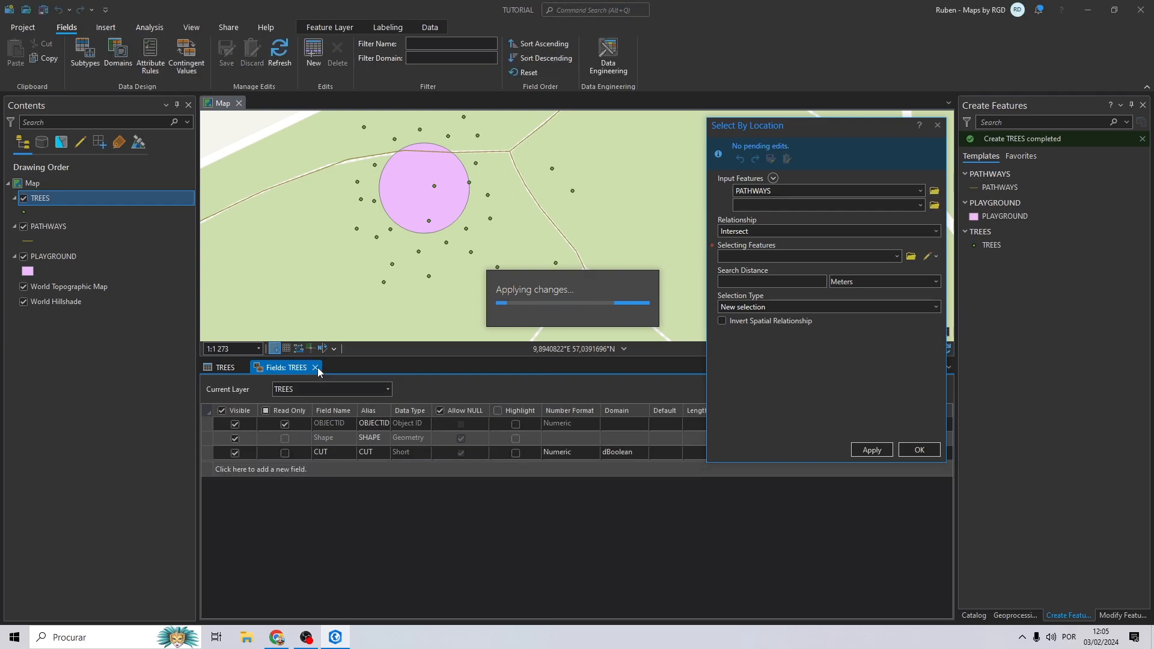
{"action": "left_click", "coordinate": [314, 368]}
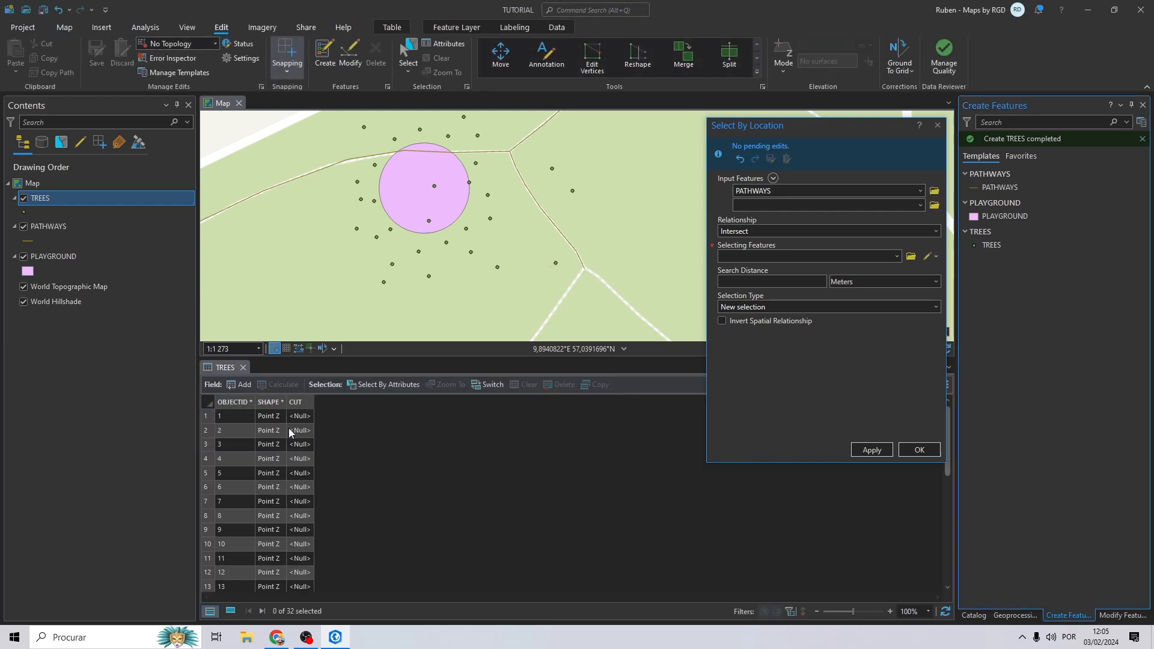
Select by location the TREES features that intersect PLAYGROUND
{"action": "left_click_drag", "start_coordinate": [290, 500], "coordinate": [289, 494]}
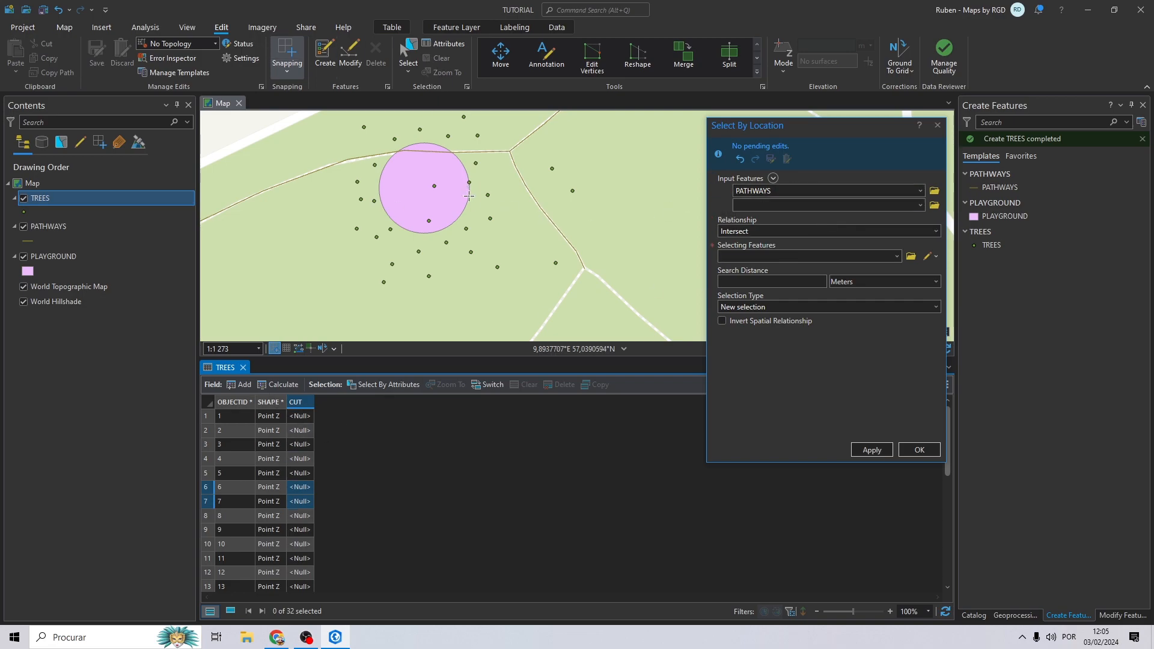
{"action": "left_click", "coordinate": [477, 237]}
{"action": "left_click_drag", "start_coordinate": [476, 237], "coordinate": [518, 245]}
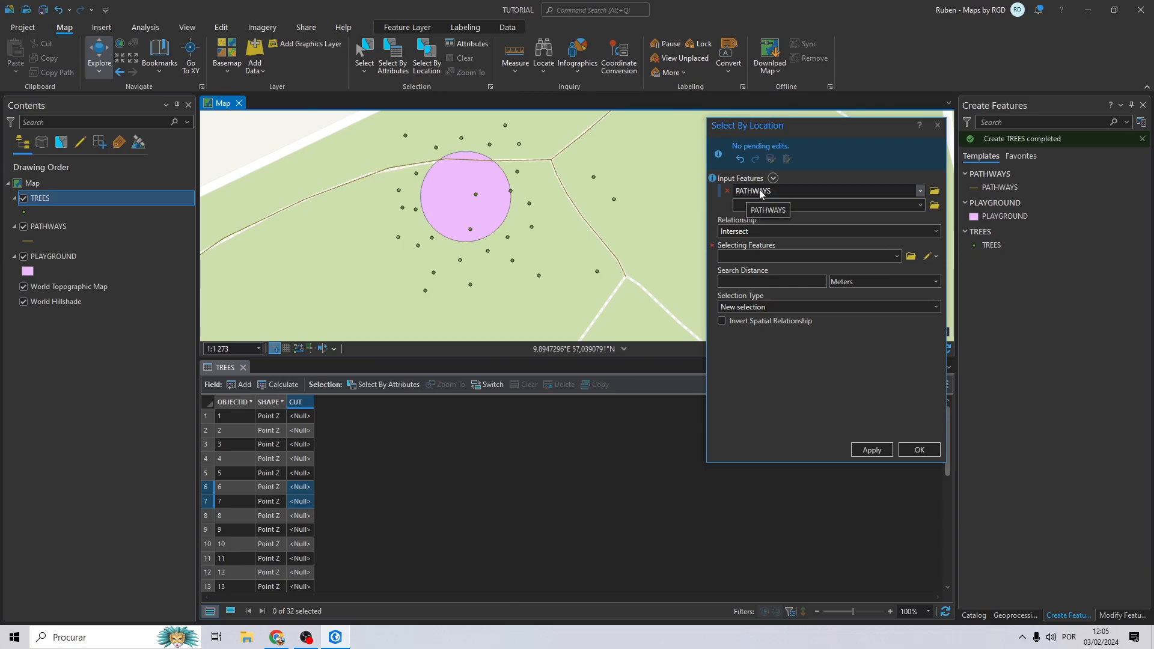
{"action": "left_click", "coordinate": [920, 192]}
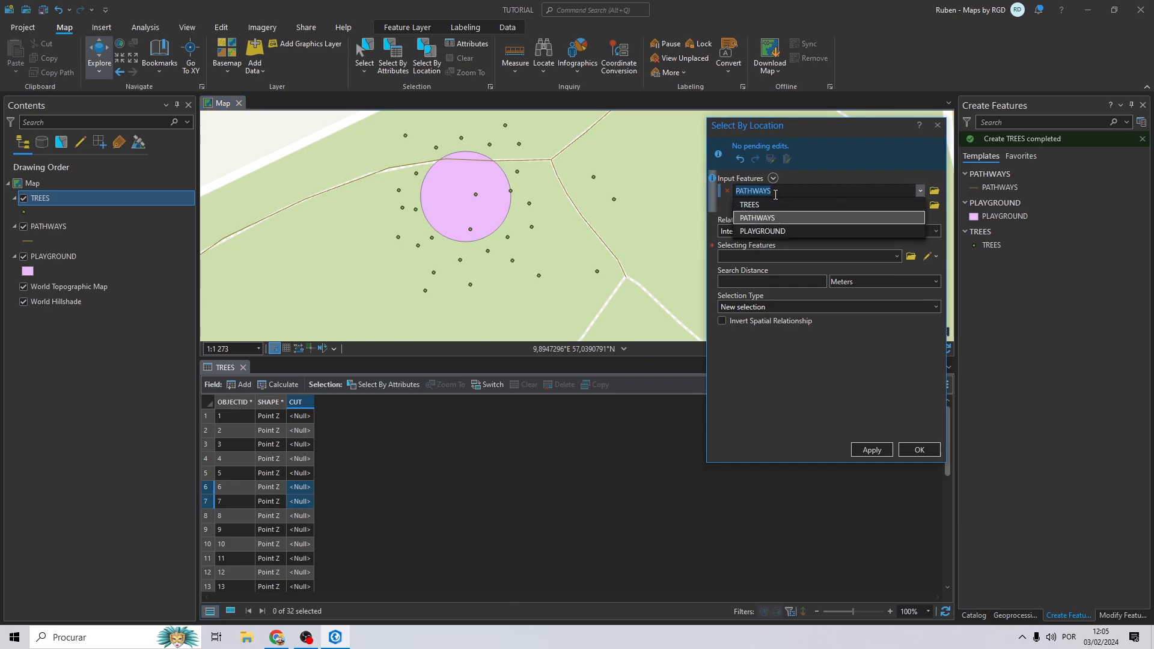
{"action": "left_click", "coordinate": [755, 204]}
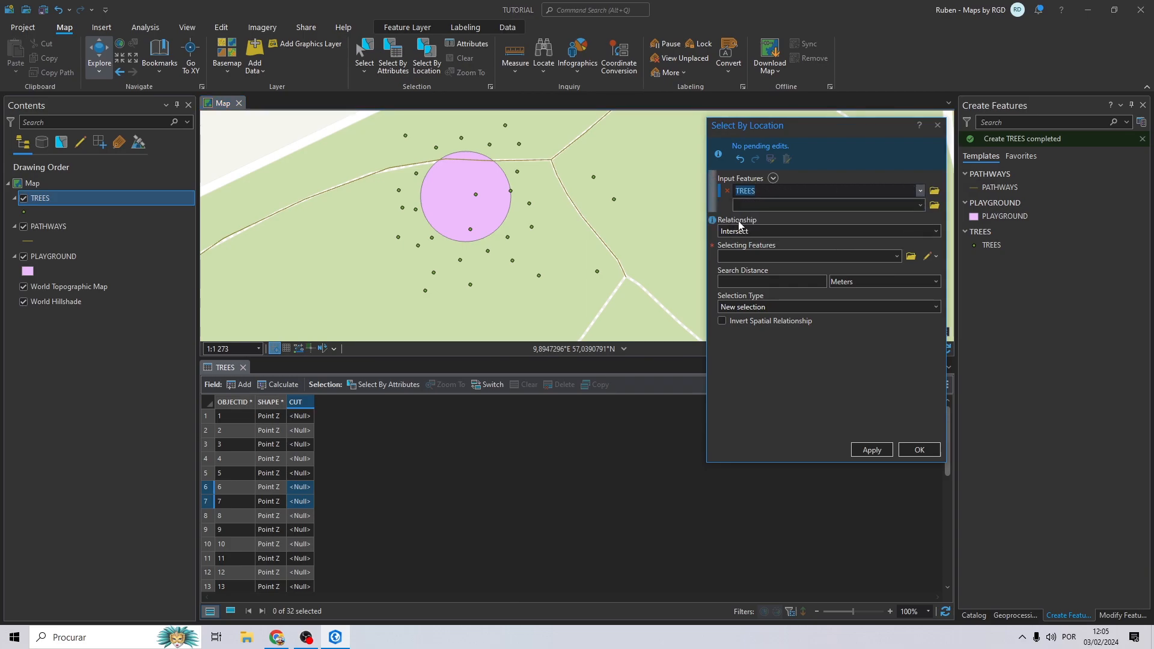
{"action": "left_click", "coordinate": [765, 257]}
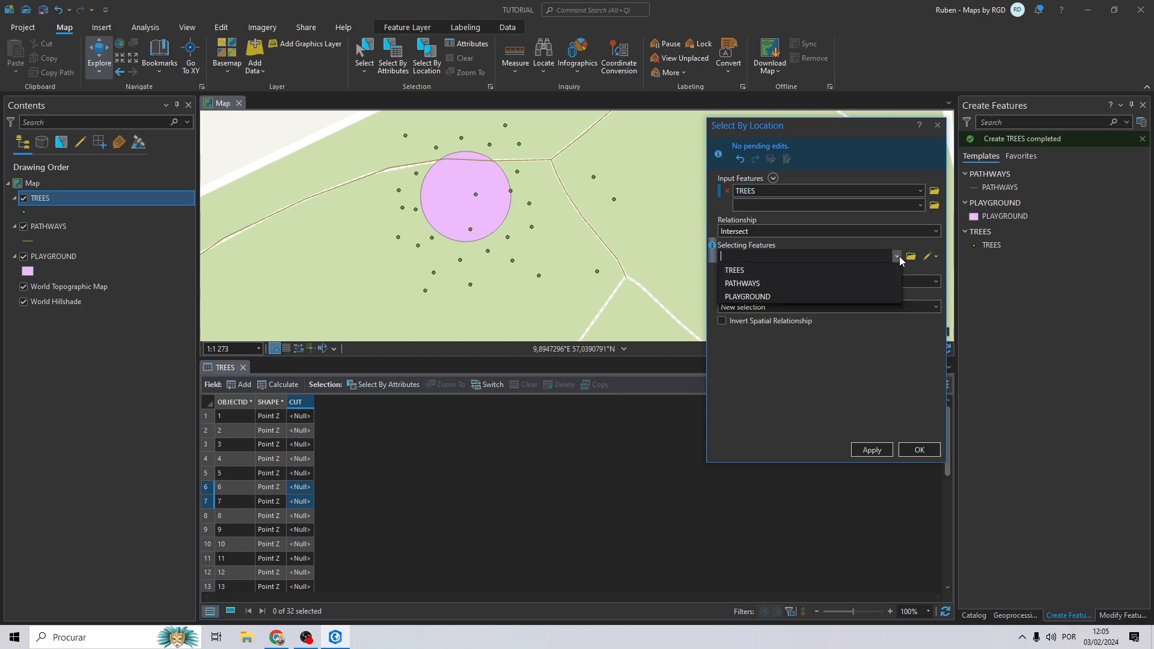
{"action": "left_click", "coordinate": [755, 296]}
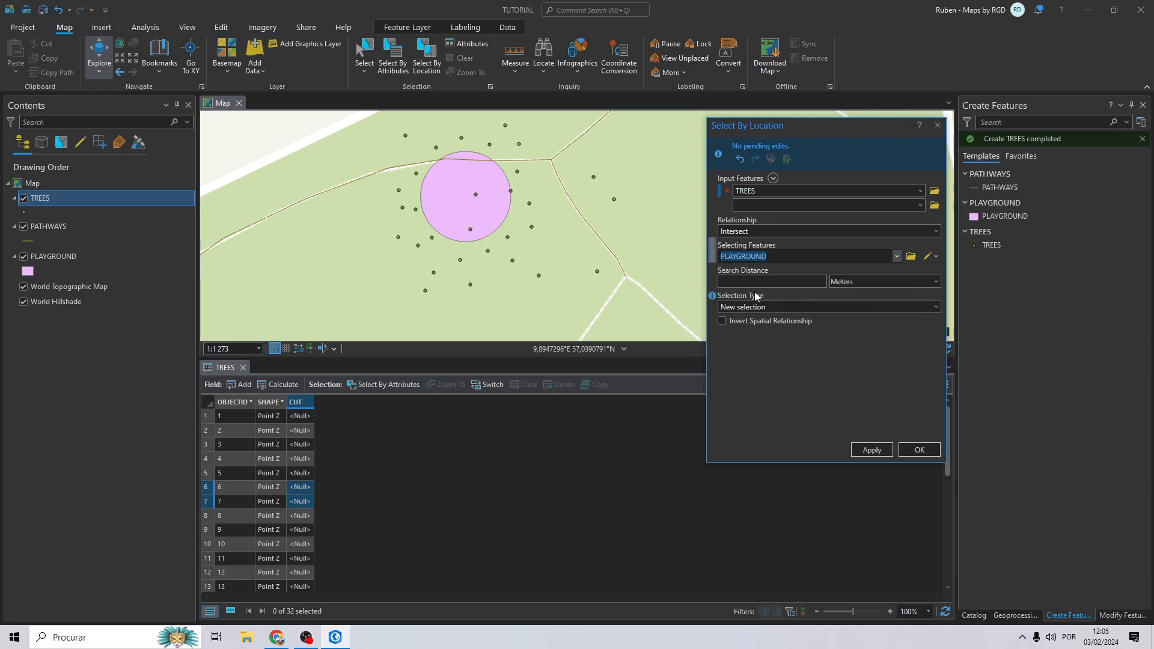
{"action": "left_click", "coordinate": [872, 450]}
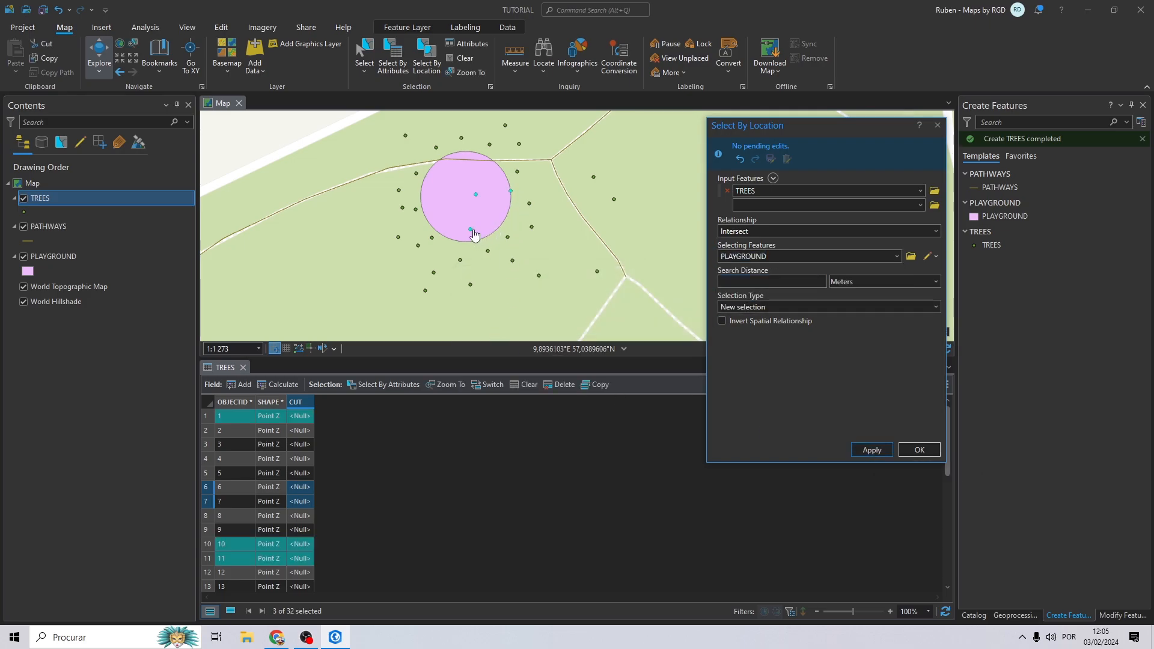
Set CUT to YES for the three selected trees, OBJECTID 1, 10 and 11, and clear the selection
{"action": "right_click", "coordinate": [299, 416]}
{"action": "double_click", "coordinate": [297, 416]}
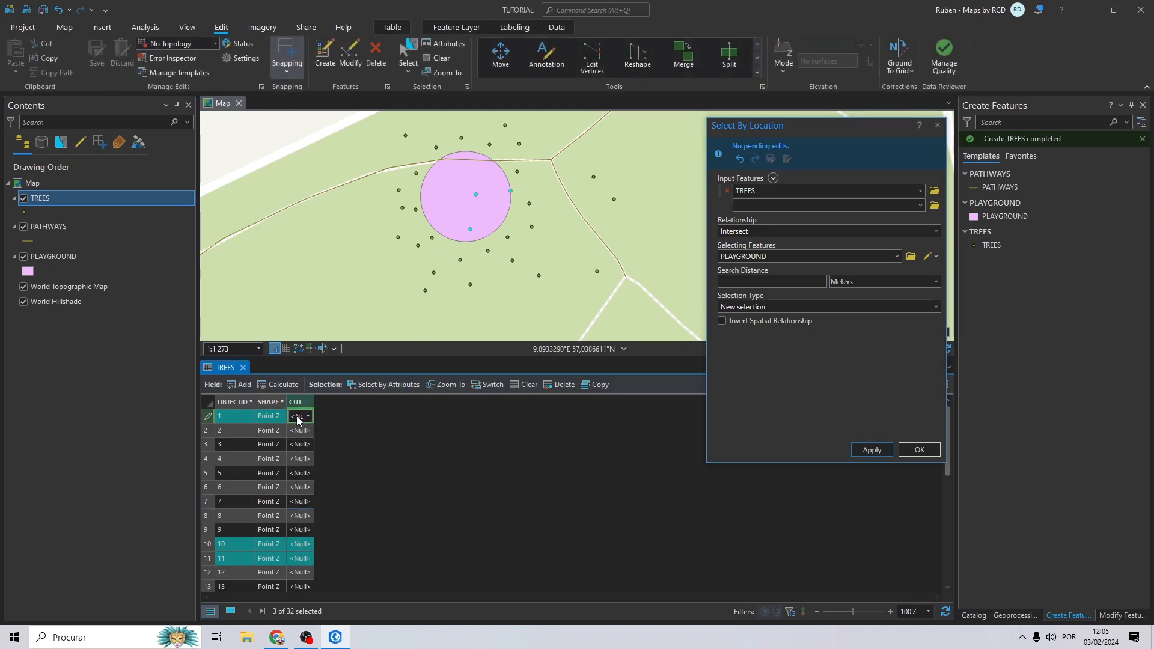
{"action": "left_click", "coordinate": [305, 449]}
{"action": "double_click", "coordinate": [300, 544]}
{"action": "left_click", "coordinate": [298, 576]}
{"action": "double_click", "coordinate": [301, 559]}
{"action": "left_click", "coordinate": [297, 590]}
{"action": "left_click", "coordinate": [438, 58]}
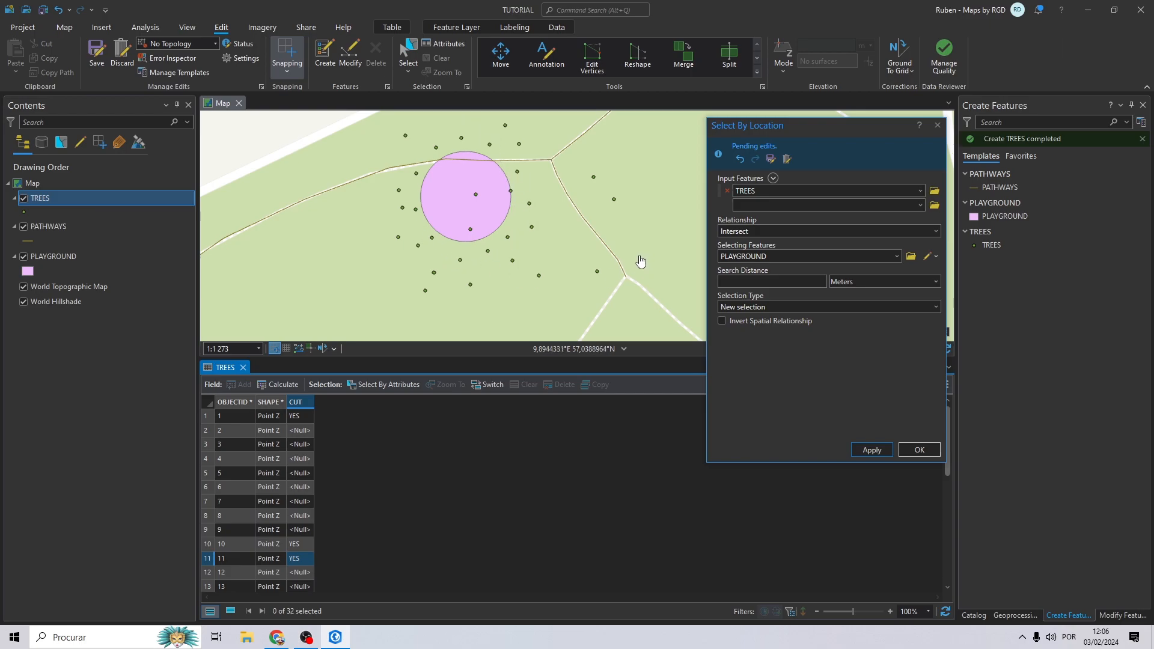
Select by location the TREES features within a distance of 10 meters of PLAYGROUND
{"action": "left_click", "coordinate": [897, 231]}
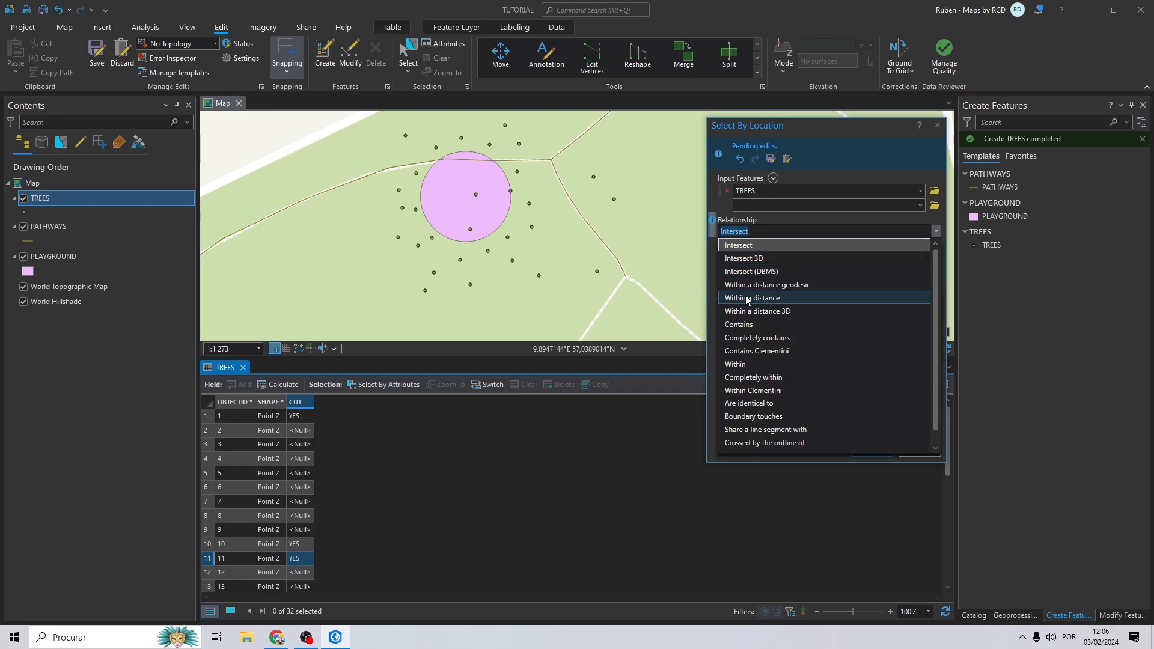
{"action": "left_click", "coordinate": [746, 299]}
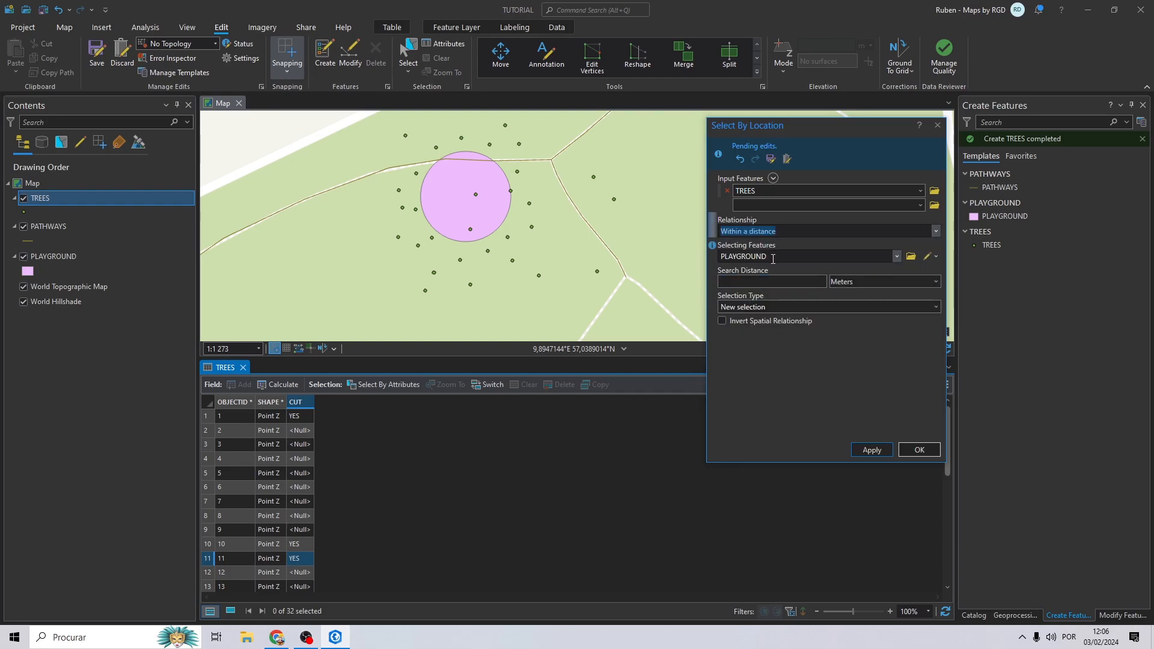
{"action": "left_click", "coordinate": [765, 281]}
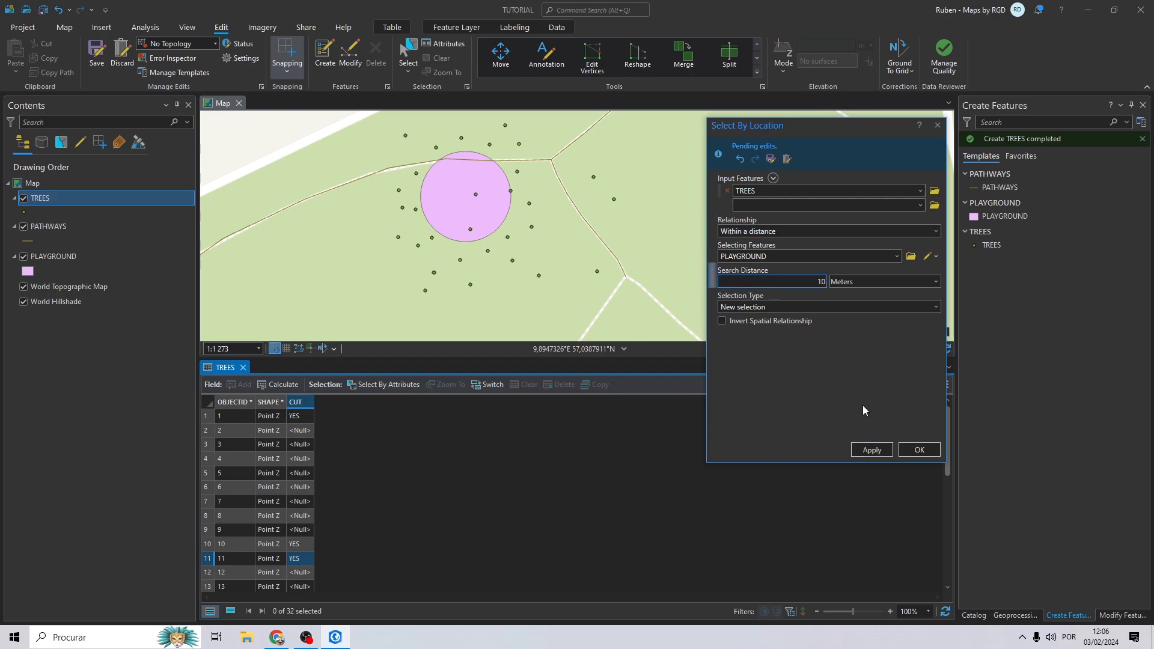
{"action": "left_click", "coordinate": [873, 451]}
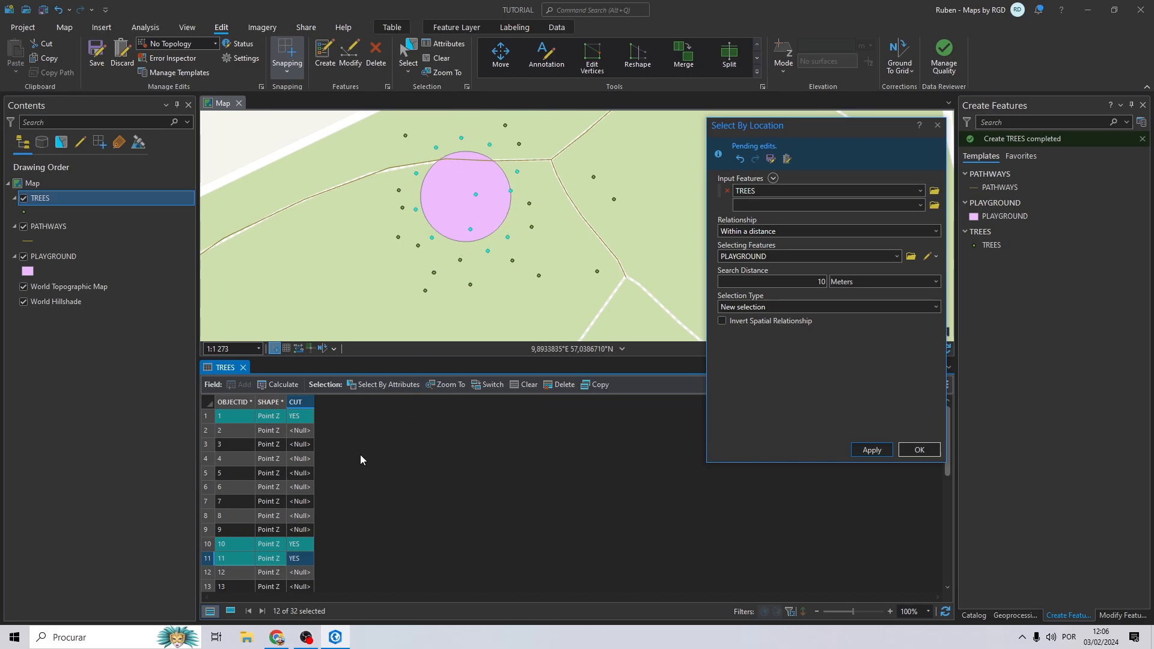
Set CUT to YES for the selected trees with OBJECTID 19, 20, 21 and 26
{"action": "scroll", "coordinate": [344, 473], "scroll_direction": "down", "scroll_amount": 5}
{"action": "left_click", "coordinate": [300, 458]}
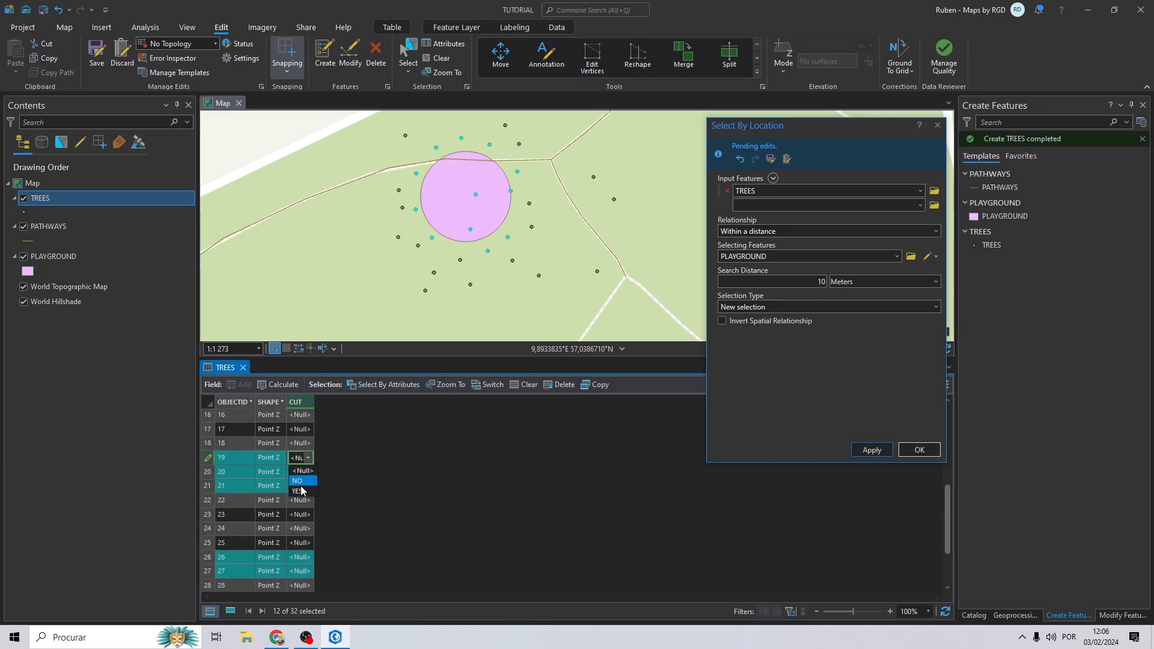
{"action": "left_click", "coordinate": [298, 491]}
{"action": "left_click", "coordinate": [301, 472]}
{"action": "left_click", "coordinate": [299, 505]}
{"action": "left_click", "coordinate": [300, 486]}
{"action": "left_click", "coordinate": [301, 518]}
{"action": "left_click", "coordinate": [301, 557]}
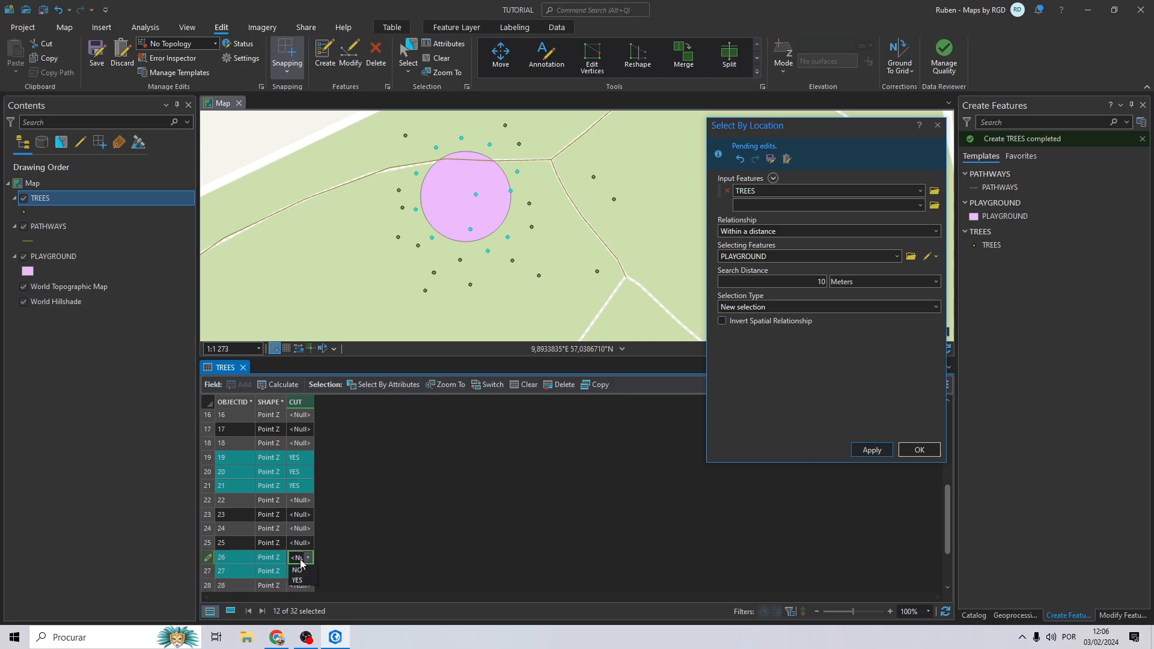
{"action": "left_click", "coordinate": [297, 576]}
Set CUT to YES for the selected trees with OBJECTID 27, 29, 30, 31 and 32
{"action": "scroll", "coordinate": [340, 521], "scroll_direction": "down", "scroll_amount": 2}
{"action": "left_click", "coordinate": [299, 504]}
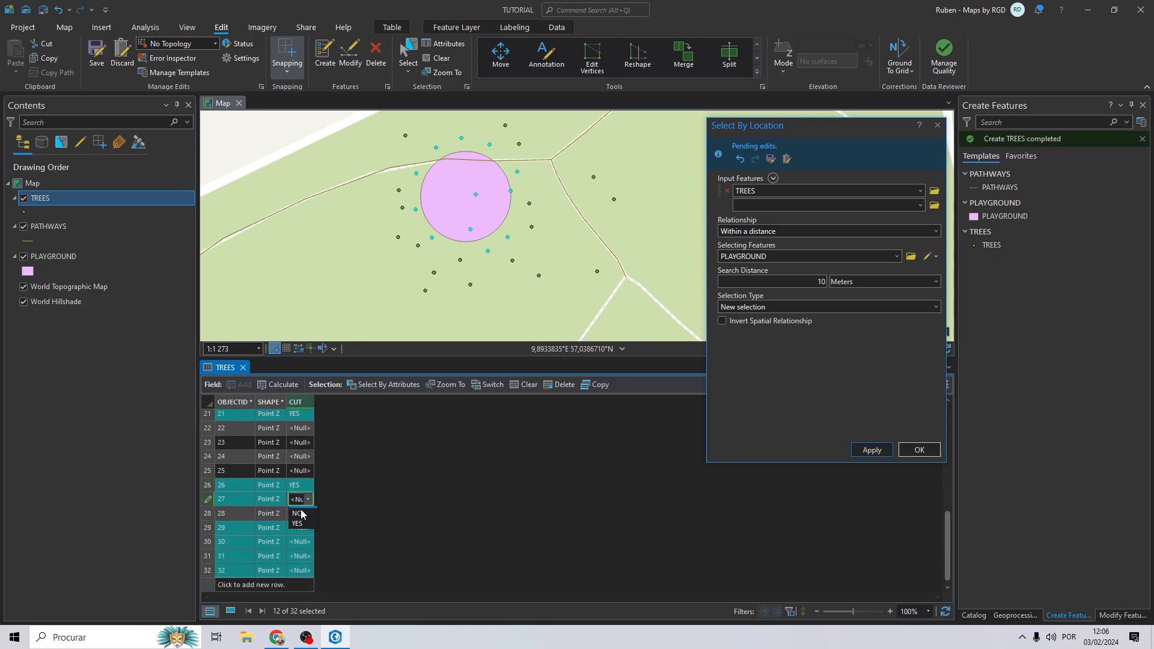
{"action": "left_click", "coordinate": [298, 533]}
{"action": "left_click", "coordinate": [299, 528]}
{"action": "left_click", "coordinate": [297, 562]}
{"action": "left_click", "coordinate": [299, 541]}
{"action": "left_click", "coordinate": [297, 575]}
{"action": "left_click", "coordinate": [301, 556]}
{"action": "left_click", "coordinate": [299, 590]}
{"action": "left_click", "coordinate": [299, 571]}
{"action": "left_click", "coordinate": [302, 604]}
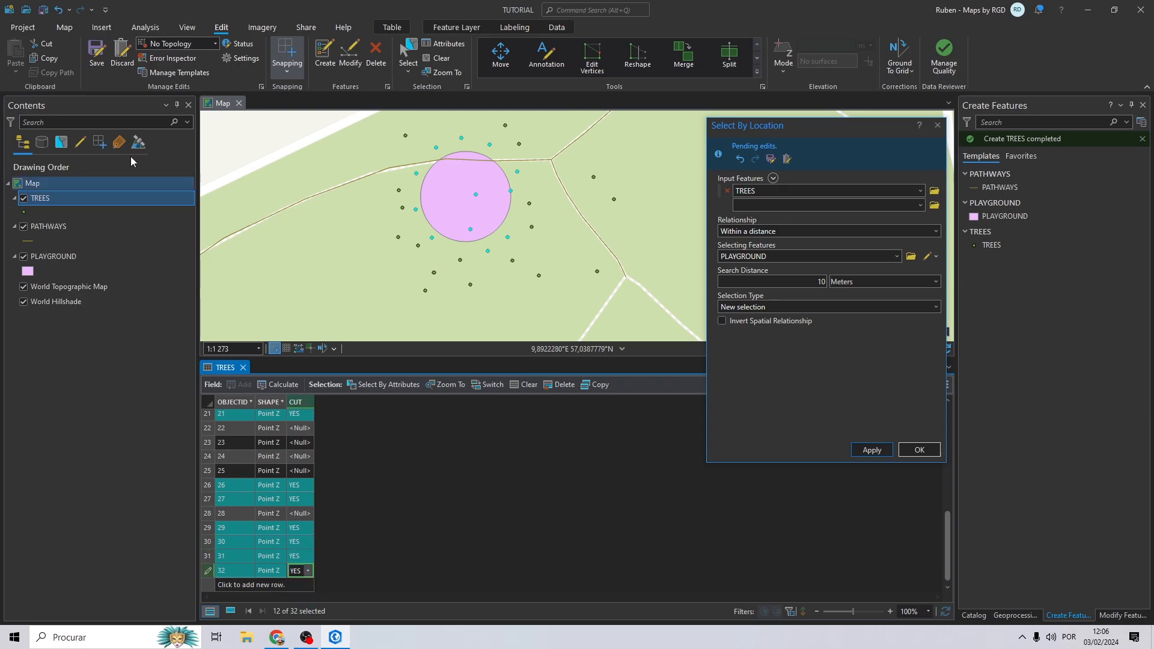
Save the pending edits and sort the TREES table by CUT in ascending order
{"action": "left_click", "coordinate": [96, 53]}
{"action": "left_click", "coordinate": [581, 336]}
{"action": "double_click", "coordinate": [304, 402]}
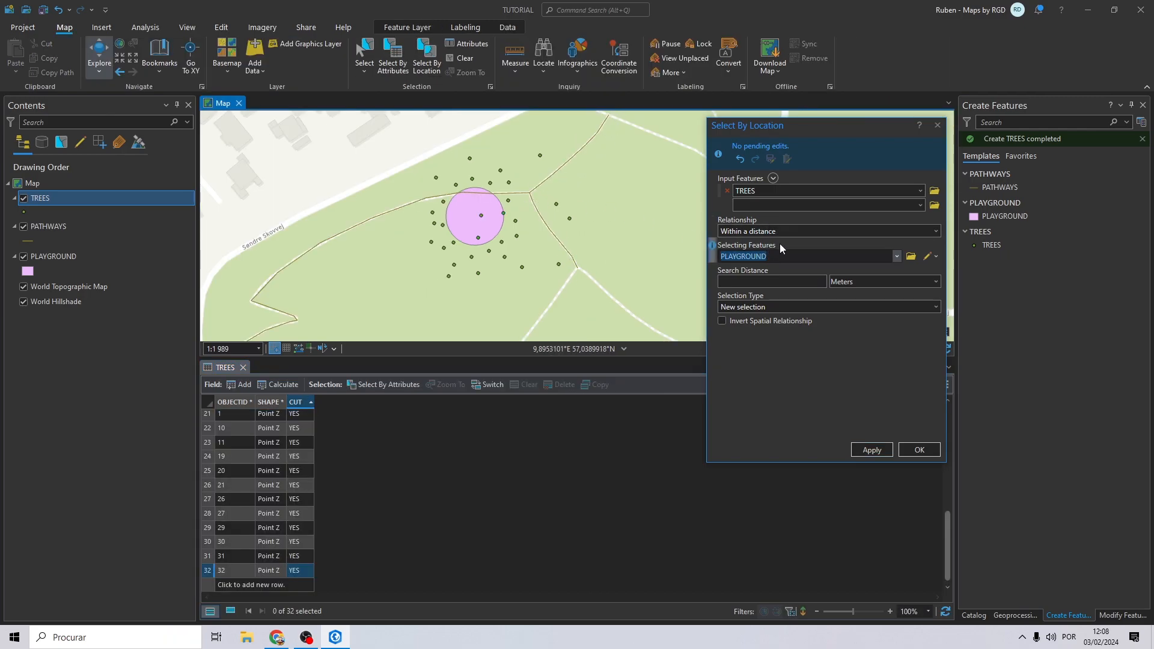
Select by location the TREES features within a distance of 25 meters of PATHWAYS
{"action": "left_click", "coordinate": [896, 257]}
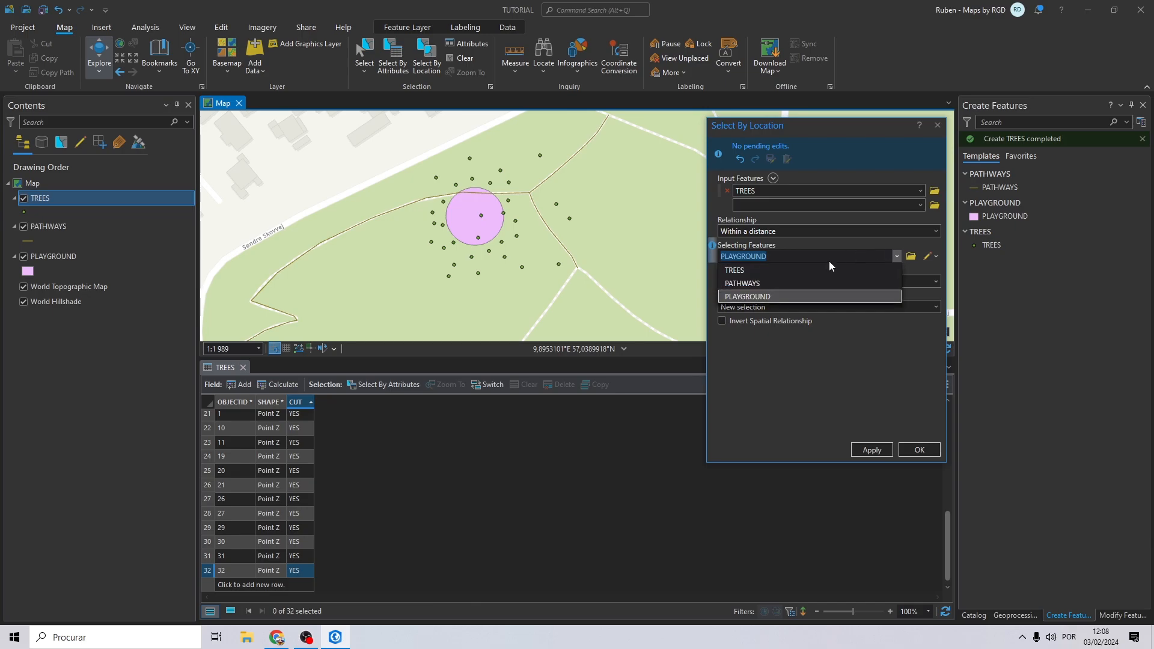
{"action": "left_click", "coordinate": [743, 283]}
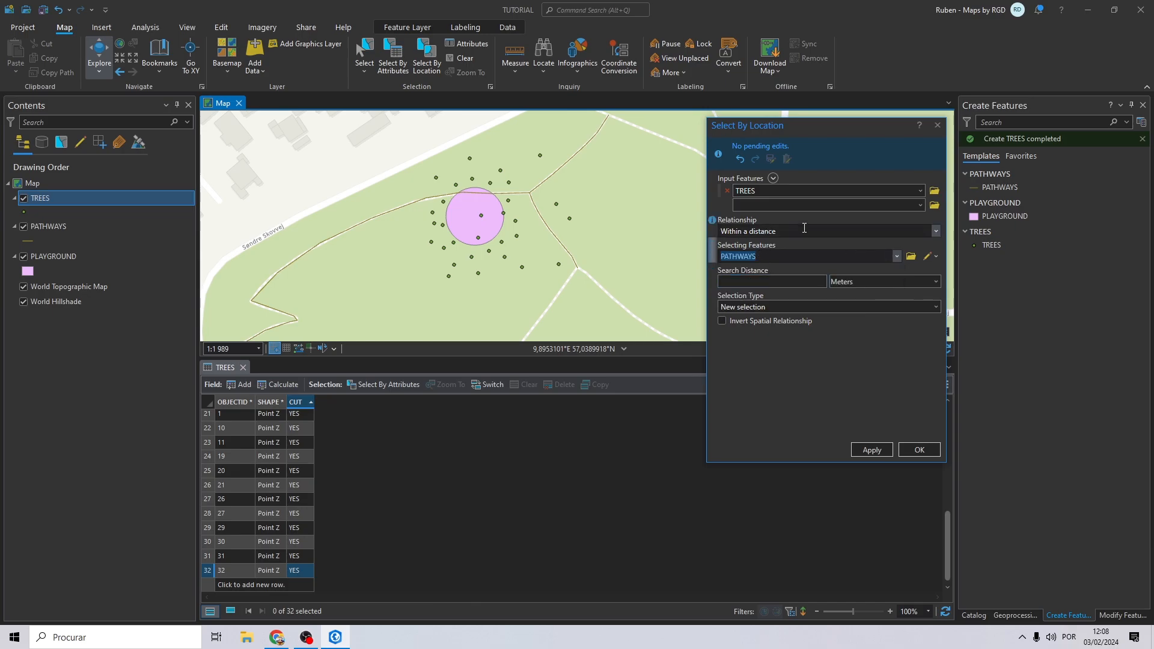
{"action": "left_click", "coordinate": [764, 280]}
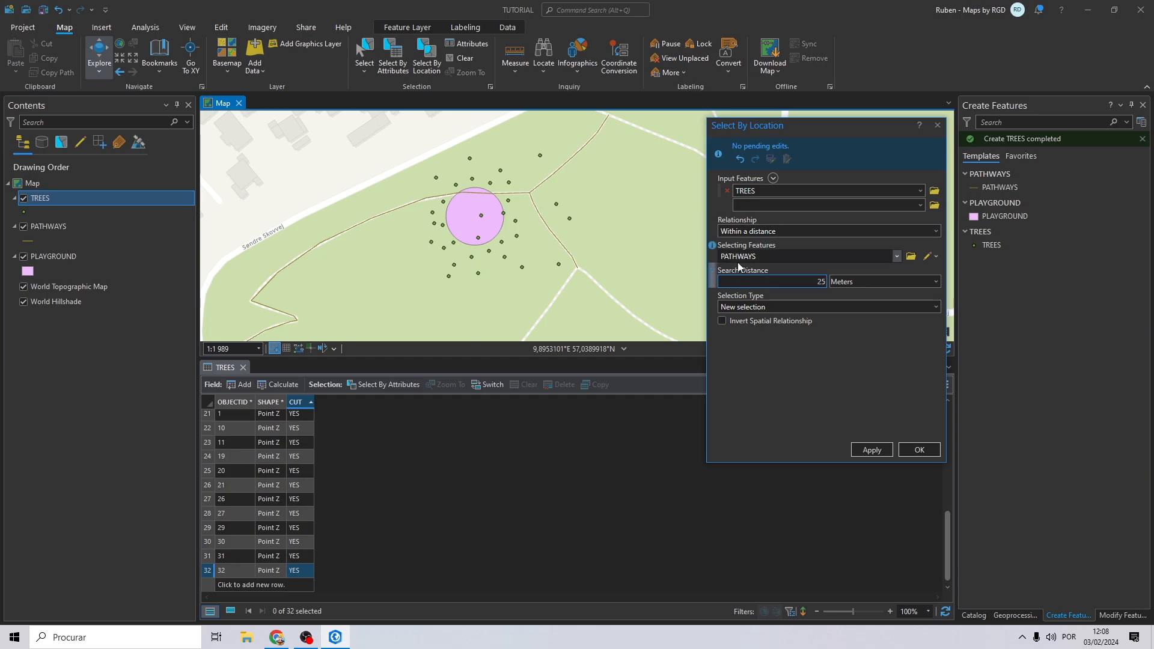
{"action": "left_click", "coordinate": [871, 450]}
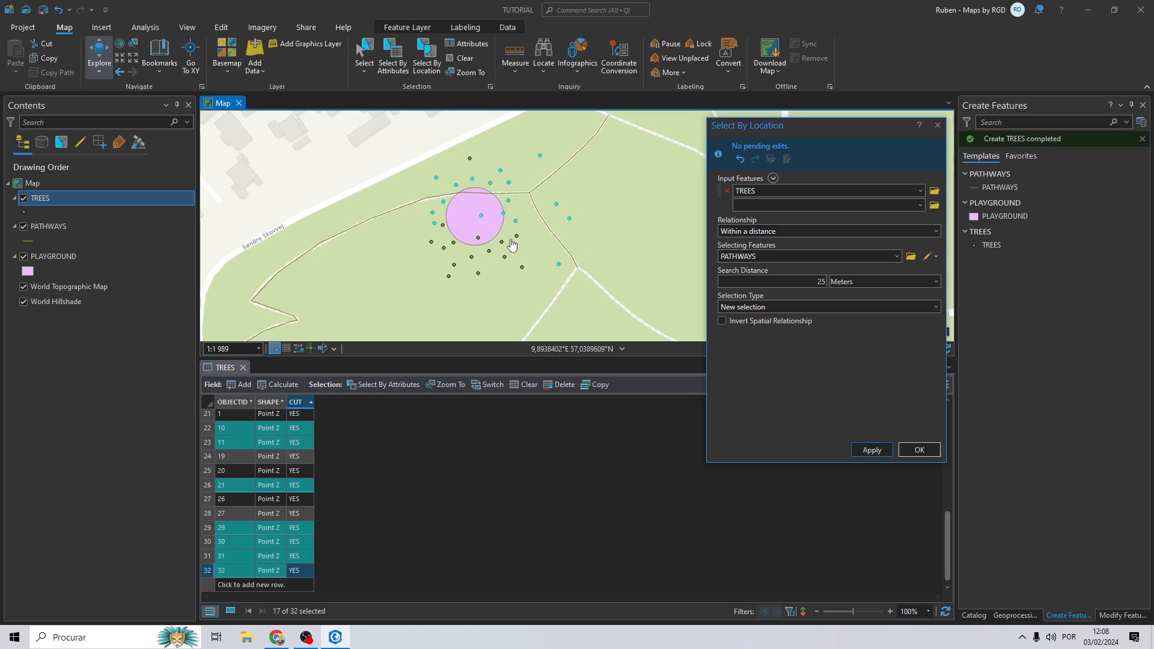
Show only the selected TREES records and set CUT to YES for OBJECTID 3, 4, 5, 7, 8 and 15
{"action": "left_click", "coordinate": [231, 612]}
{"action": "left_click", "coordinate": [300, 416]}
{"action": "left_click", "coordinate": [298, 450]}
{"action": "left_click", "coordinate": [301, 431]}
{"action": "left_click", "coordinate": [296, 464]}
{"action": "left_click", "coordinate": [301, 444]}
{"action": "left_click", "coordinate": [299, 478]}
{"action": "left_click", "coordinate": [301, 459]}
{"action": "left_click", "coordinate": [301, 492]}
{"action": "left_click", "coordinate": [301, 473]}
{"action": "left_click", "coordinate": [298, 507]}
{"action": "left_click", "coordinate": [300, 487]}
{"action": "left_click", "coordinate": [301, 521]}
Set CUT to YES for the selected trees with OBJECTID 16, 17, 22 and 28
{"action": "left_click", "coordinate": [300, 501]}
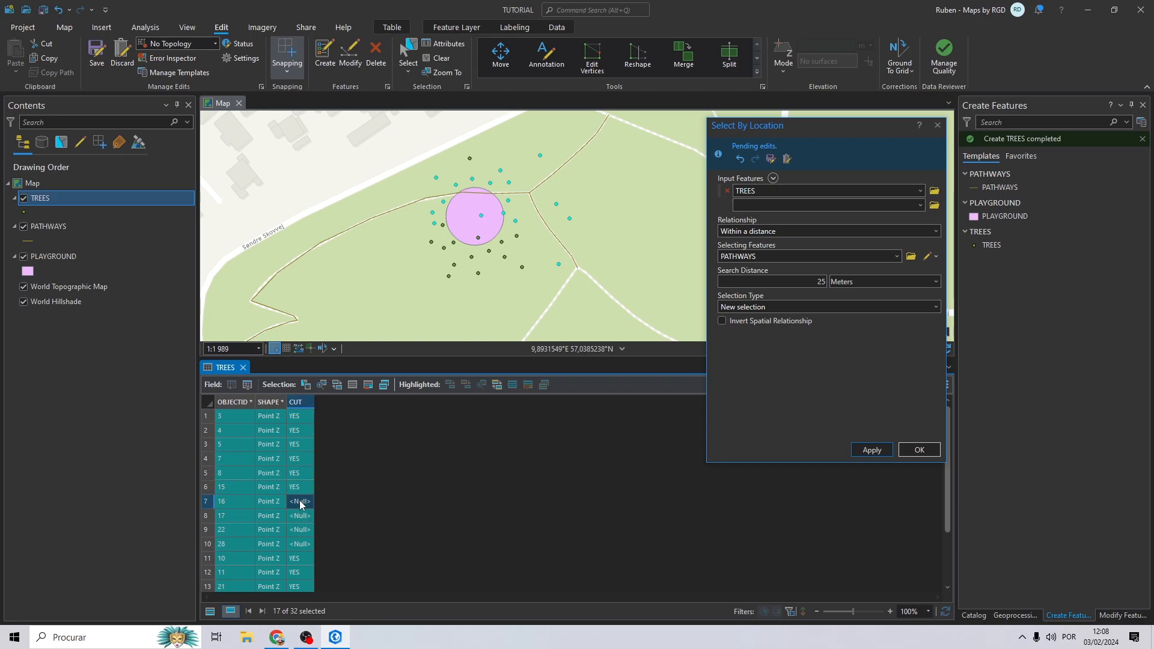
{"action": "left_click", "coordinate": [300, 535]}
{"action": "left_click", "coordinate": [301, 515]}
{"action": "left_click", "coordinate": [301, 548]}
{"action": "left_click", "coordinate": [301, 529]}
{"action": "left_click", "coordinate": [301, 563]}
{"action": "left_click", "coordinate": [300, 544]}
{"action": "left_click", "coordinate": [300, 577]}
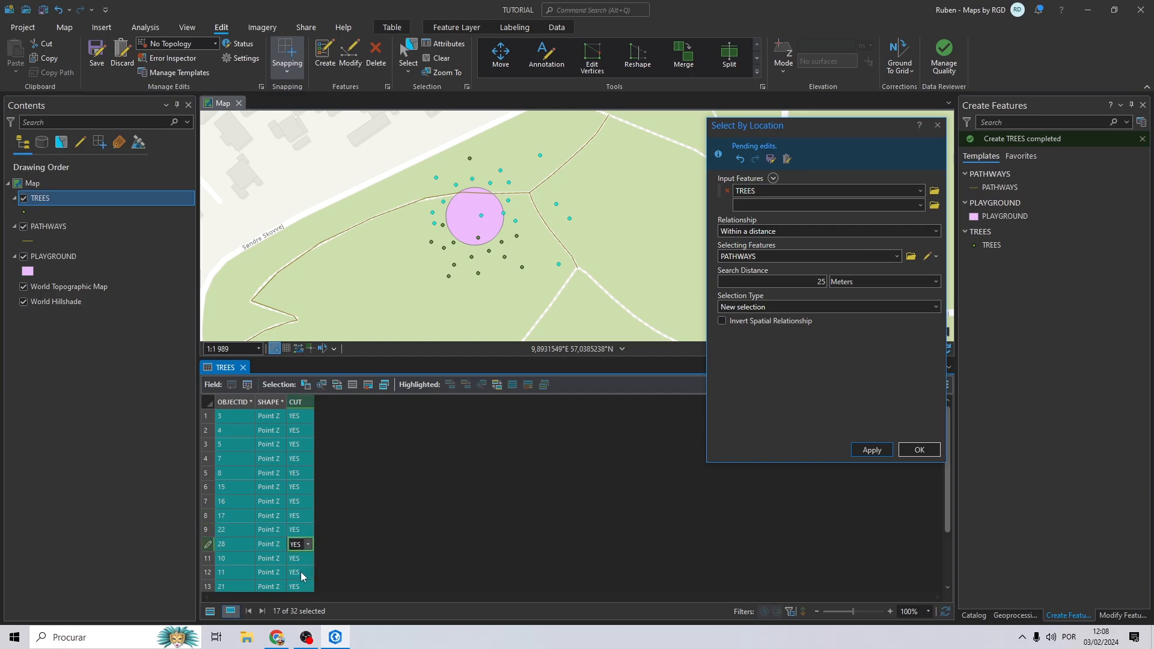
Show all TREES records sorted ascending by CUT and select the ten rows whose CUT is null, OBJECTID 2 through 25
{"action": "left_click", "coordinate": [209, 610]}
{"action": "right_click", "coordinate": [296, 406]}
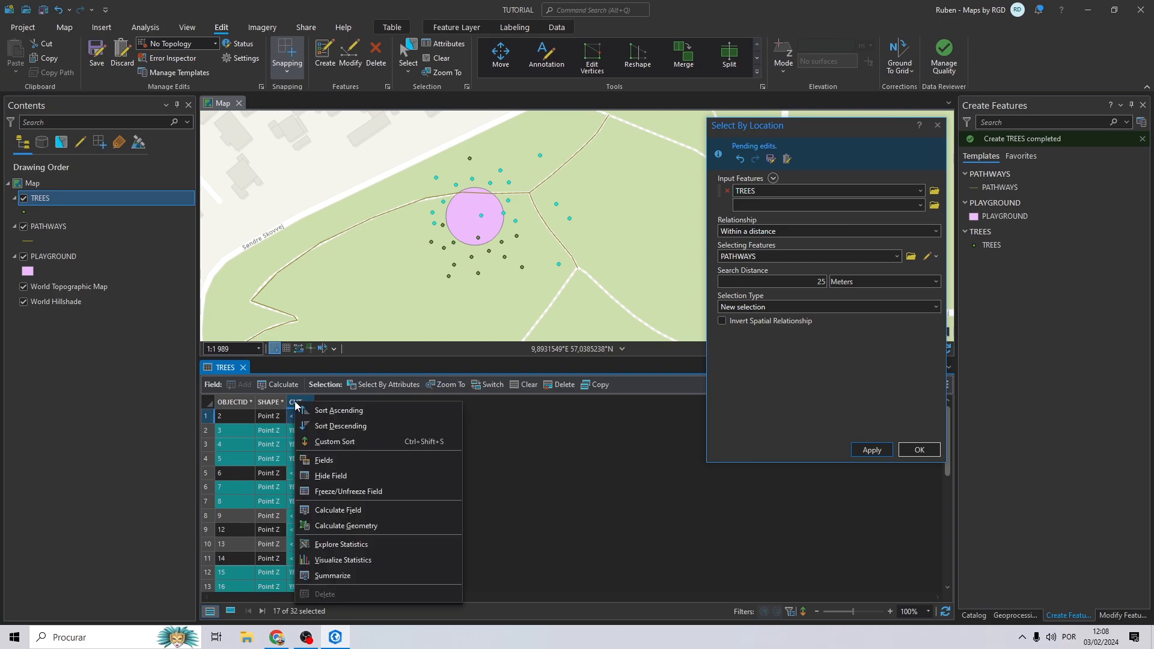
{"action": "left_click", "coordinate": [325, 413]}
{"action": "left_click", "coordinate": [205, 420]}
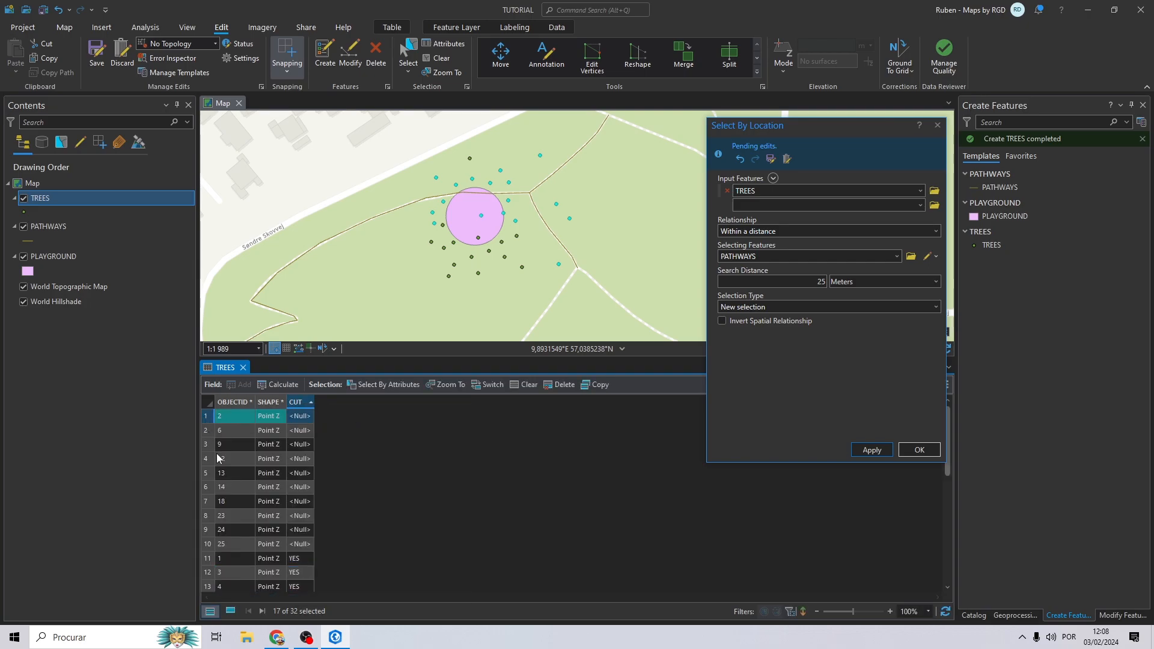
{"action": "left_click", "coordinate": [209, 547], "text": "shift"}
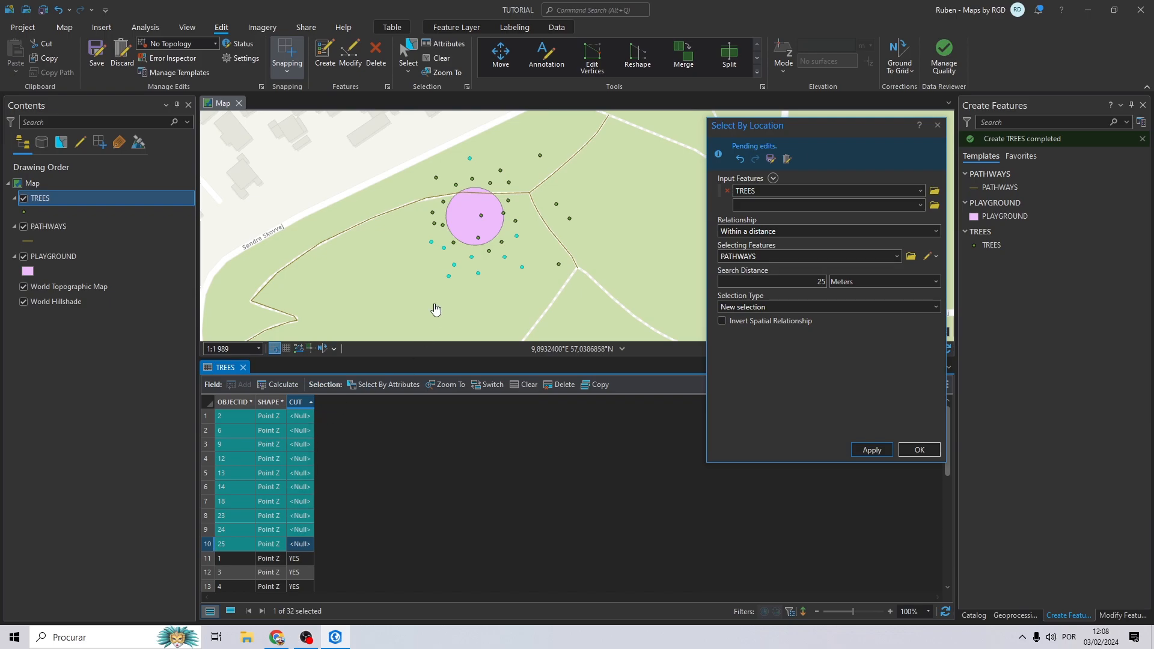
Set CUT to NO individually for the trees with OBJECTID 2 and 6
{"action": "double_click", "coordinate": [299, 417]}
{"action": "left_click", "coordinate": [298, 438]}
{"action": "double_click", "coordinate": [301, 432]}
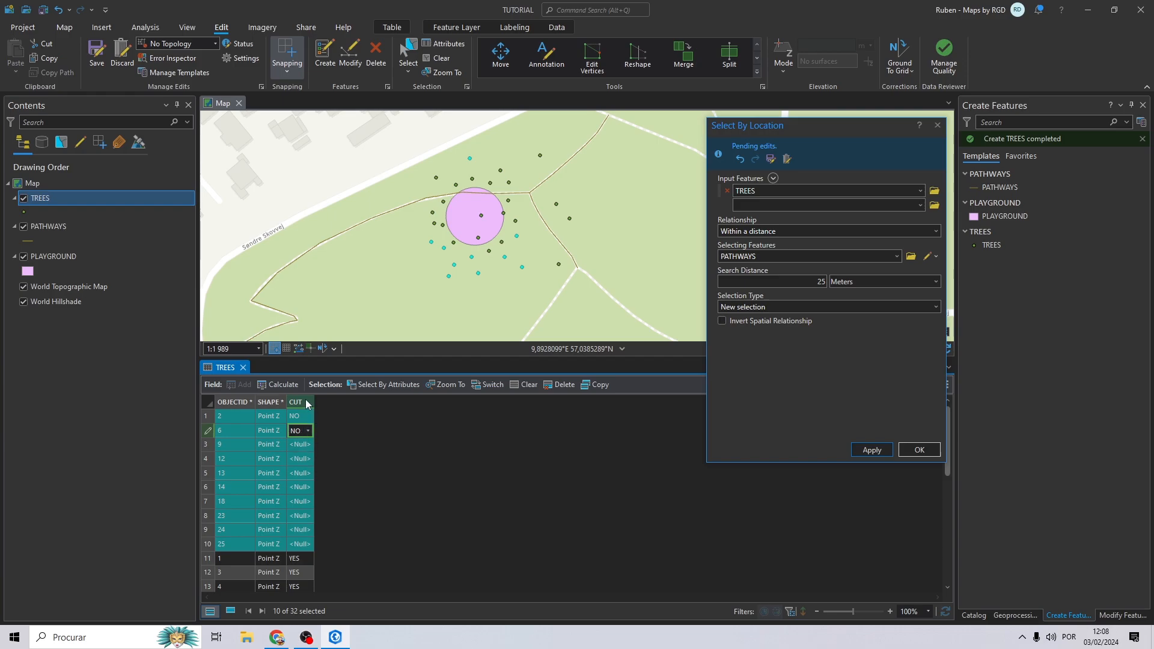
Use Calculate Field to set CUT to 0 for the ten selected TREES records, then close the Calculate Field and Select By Location dialogs
{"action": "right_click", "coordinate": [306, 404]}
{"action": "left_click", "coordinate": [510, 425]}
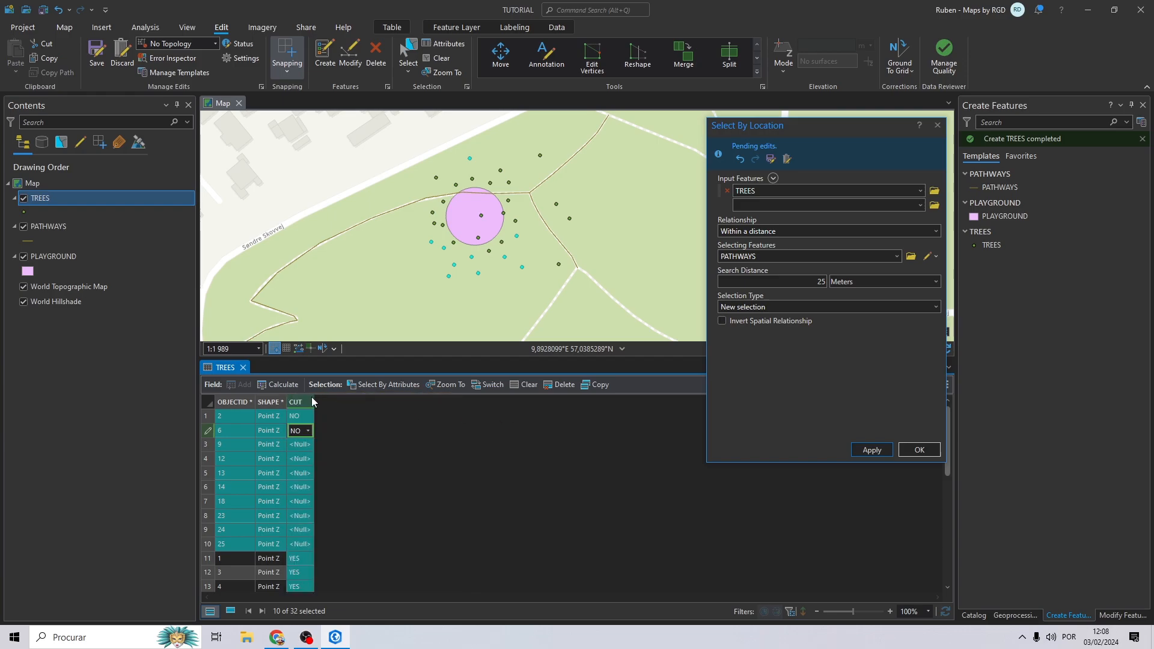
{"action": "right_click", "coordinate": [298, 405]}
{"action": "left_click", "coordinate": [319, 503]}
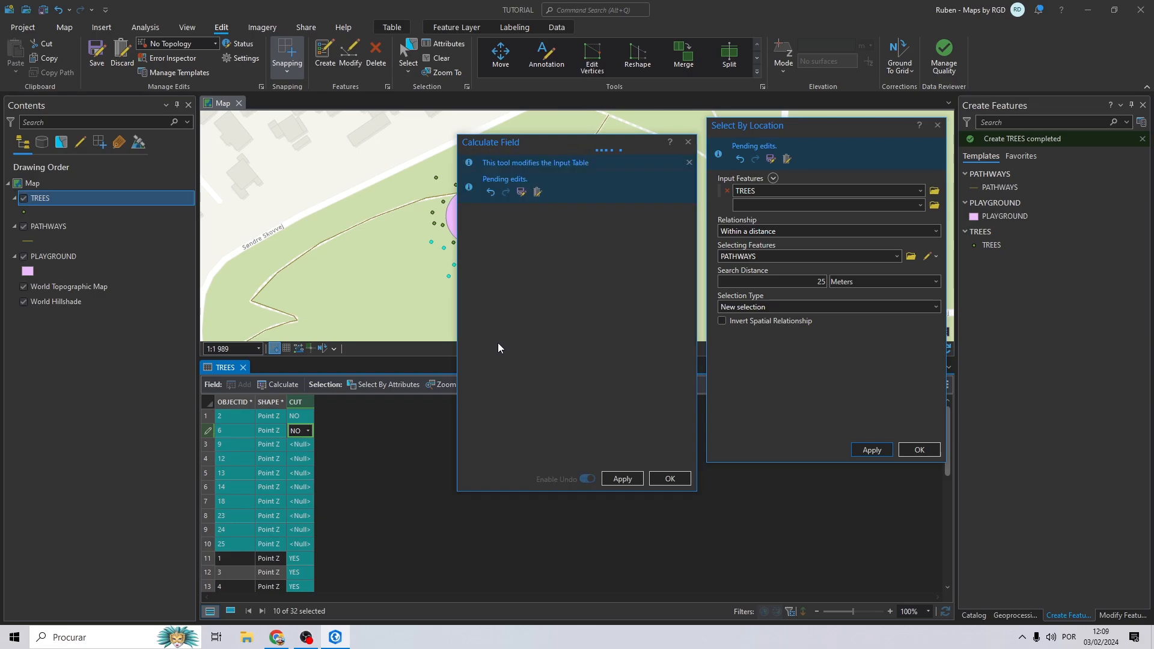
{"action": "left_click", "coordinate": [490, 456]}
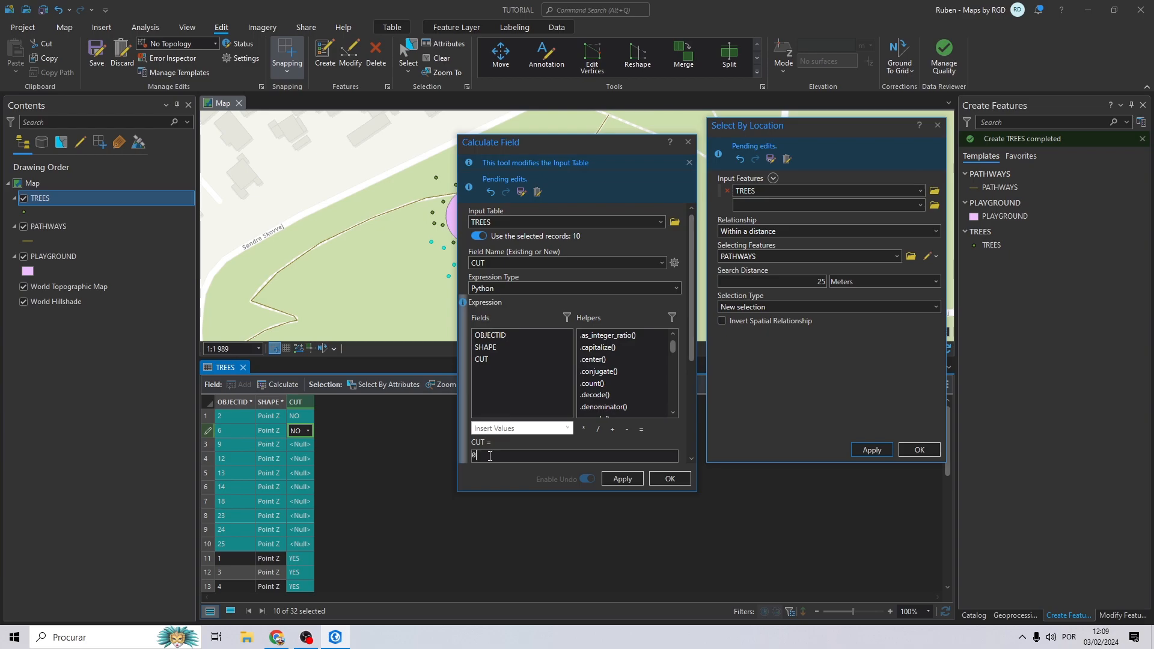
{"action": "left_click", "coordinate": [634, 482]}
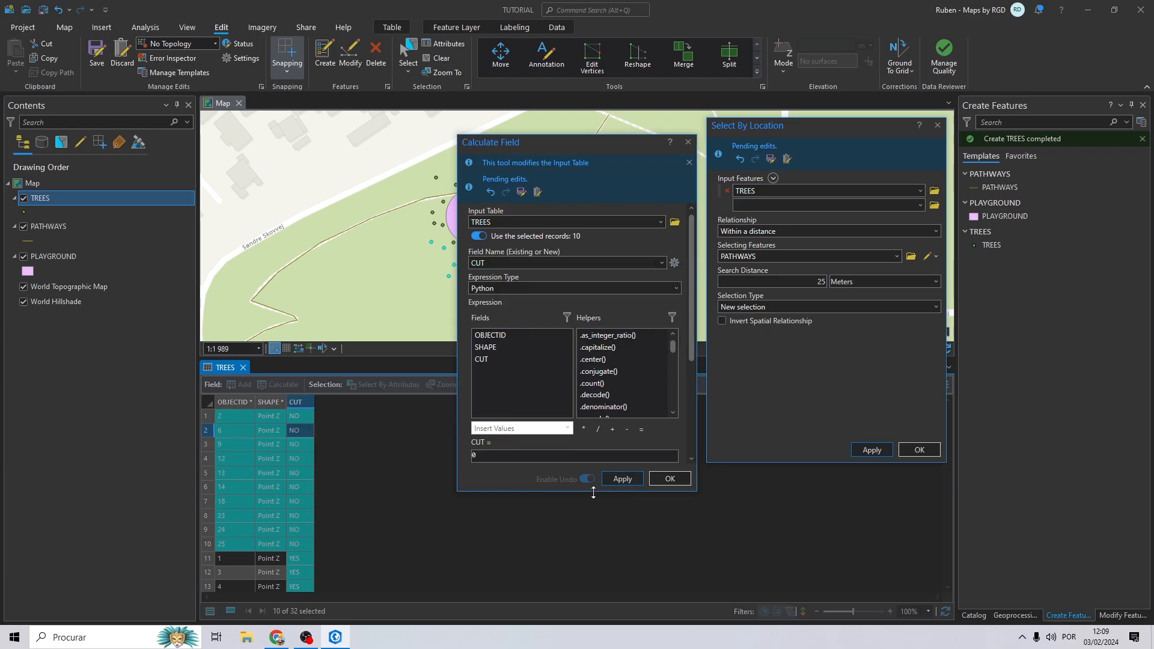
{"action": "left_click", "coordinate": [667, 479]}
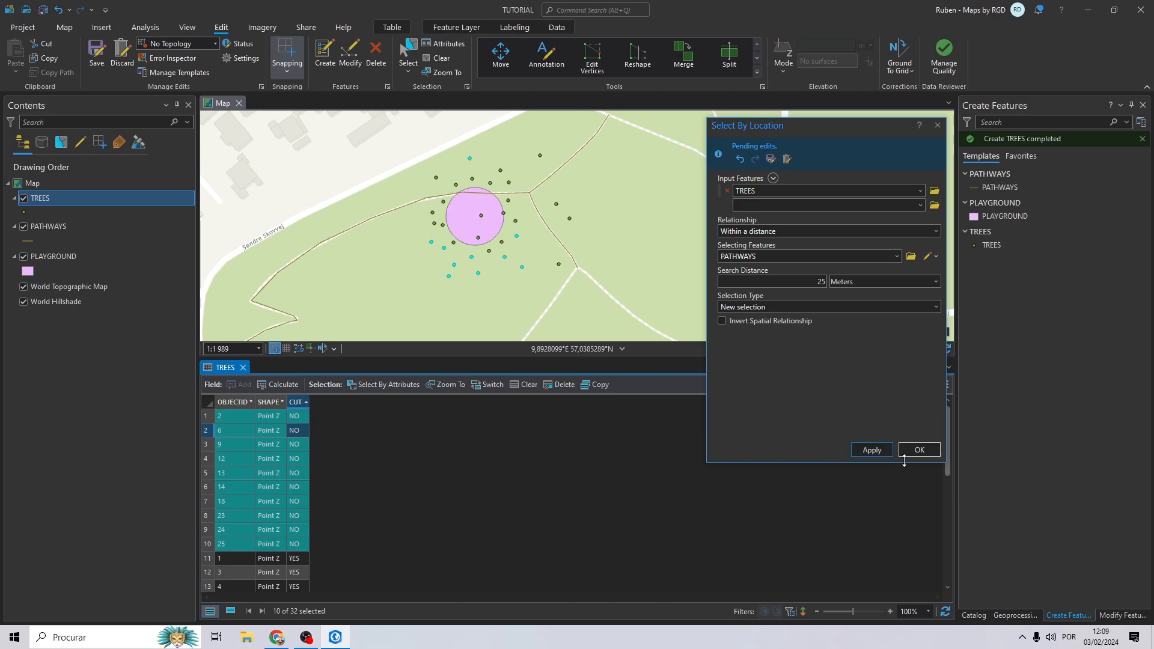
{"action": "left_click", "coordinate": [919, 449]}
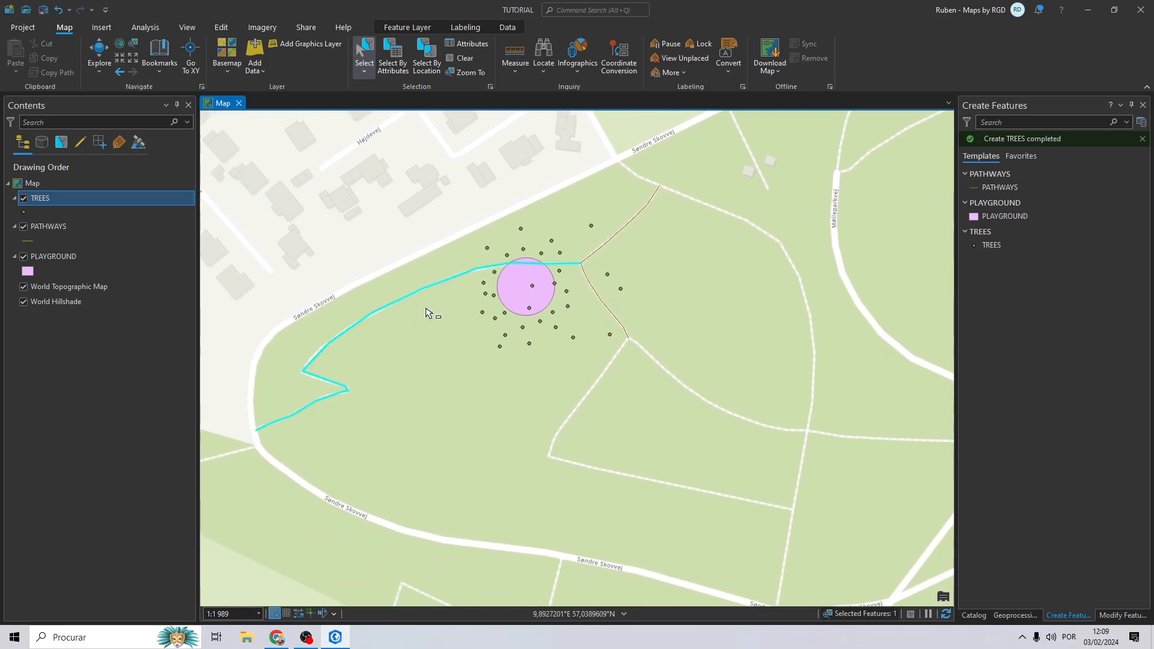
Select all three pathways on the map and open the PATHWAYS attribute table
{"action": "left_click", "coordinate": [592, 242], "text": "shift"}
{"action": "right_click", "coordinate": [73, 226]}
{"action": "left_click", "coordinate": [114, 186]}
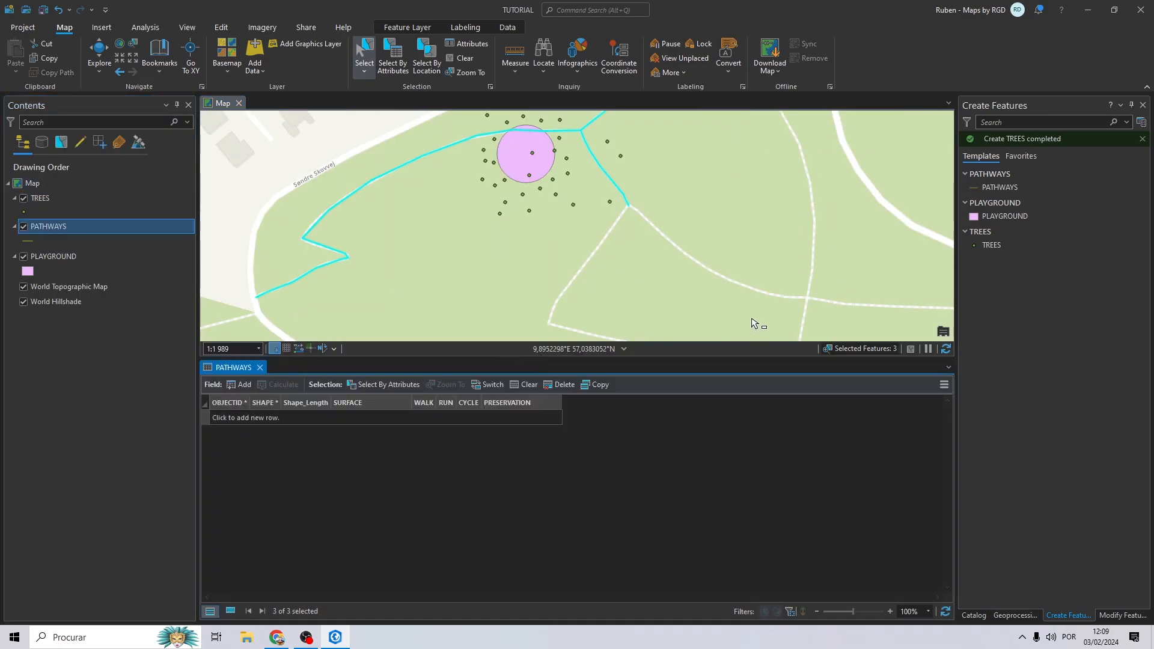
{"action": "left_click_drag", "start_coordinate": [517, 127], "coordinate": [530, 149]}
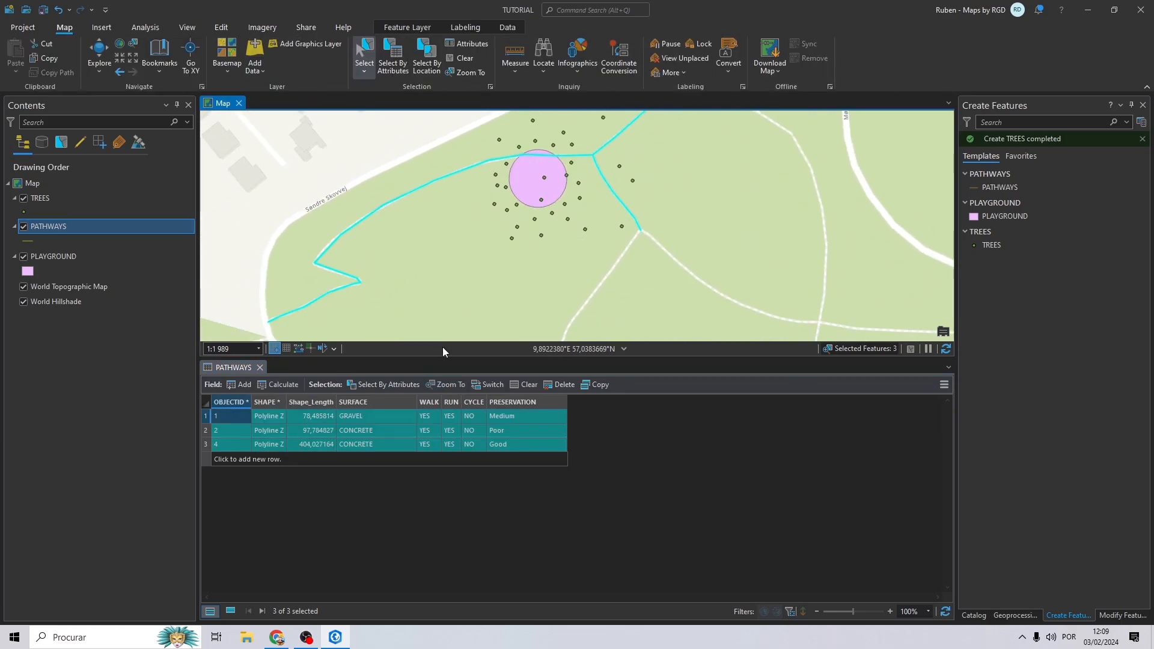
Merge the three selected PATHWAYS features into one, preserving the attributes of the 78,485814 GRAVEL feature
{"action": "left_click", "coordinate": [222, 28]}
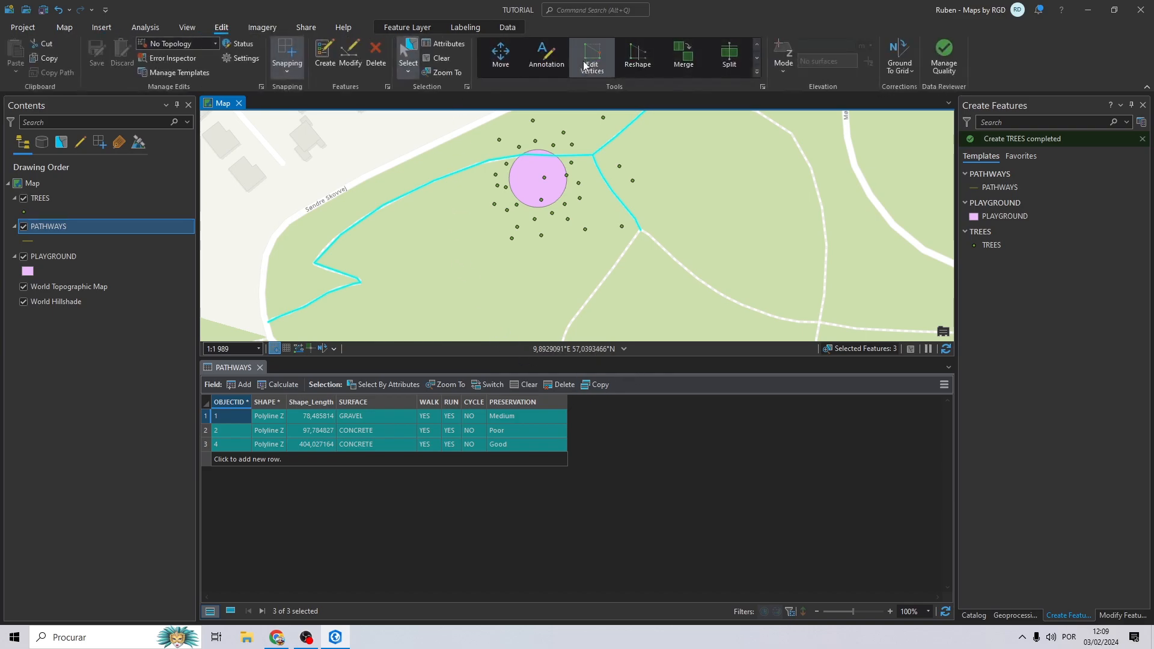
{"action": "left_click", "coordinate": [696, 51]}
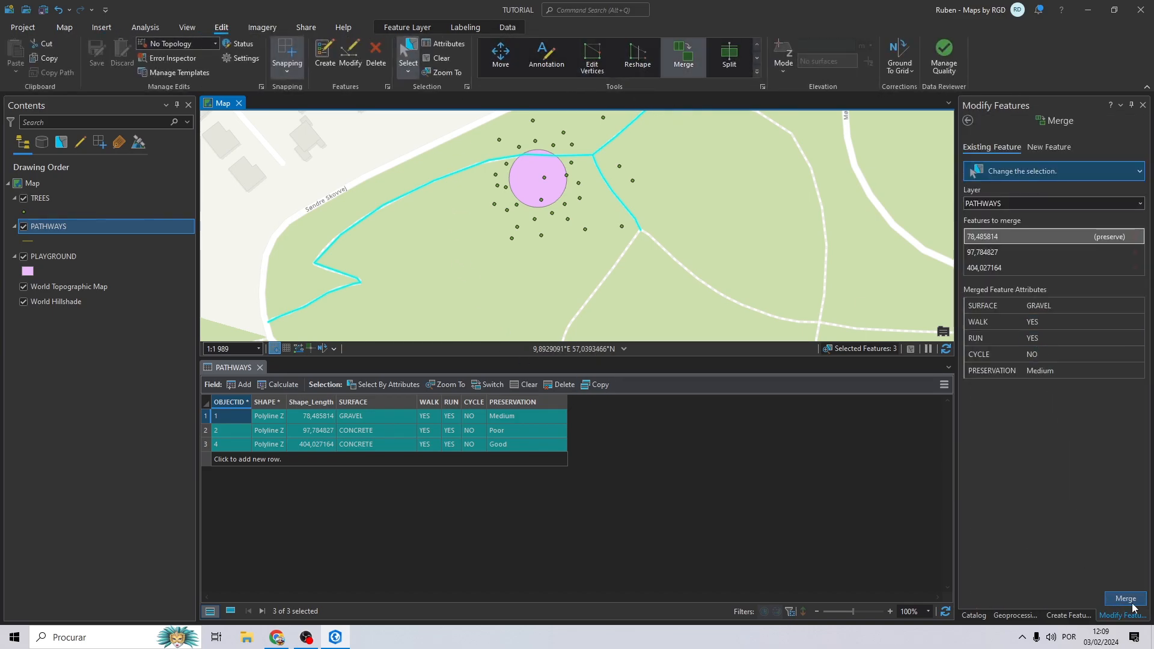
{"action": "left_click", "coordinate": [1124, 598]}
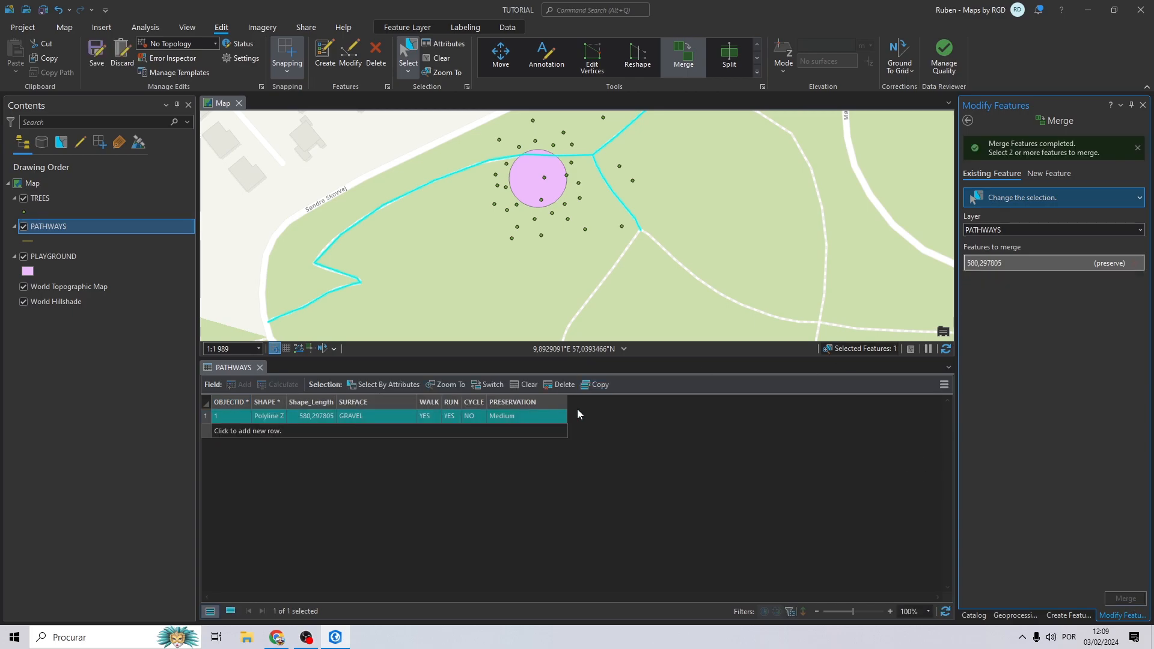
Reselect the merged pathway and planarize it with a cluster tolerance of 0,001 m
{"action": "left_click", "coordinate": [432, 63]}
{"action": "left_click", "coordinate": [320, 257]}
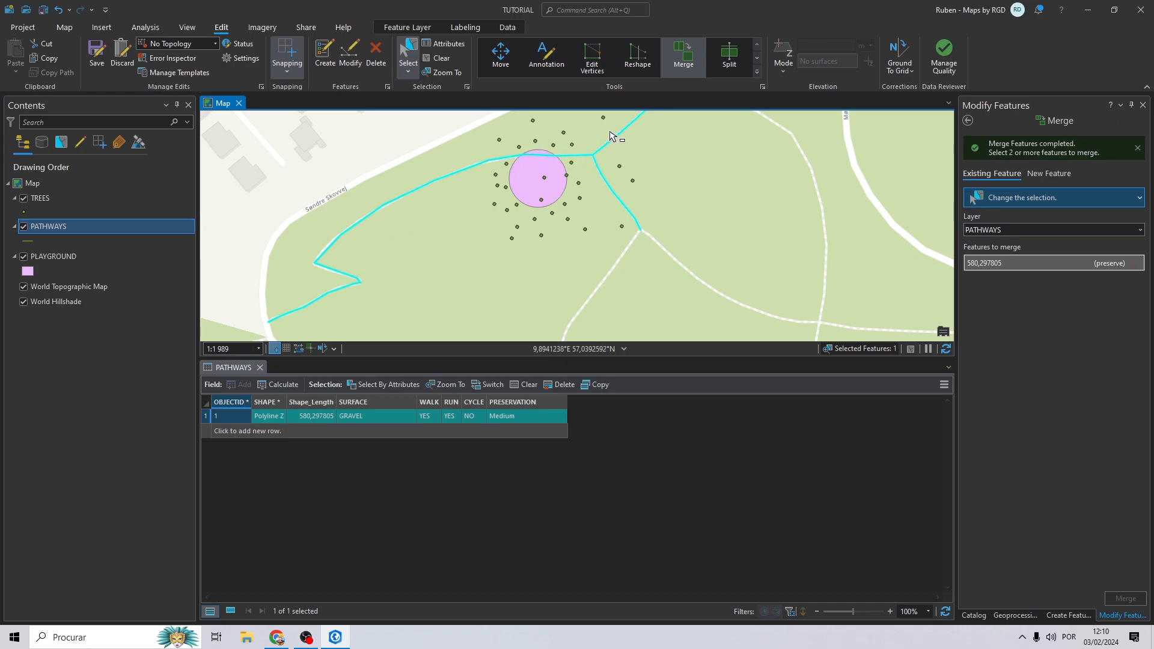
{"action": "left_click_drag", "start_coordinate": [610, 136], "coordinate": [589, 221]}
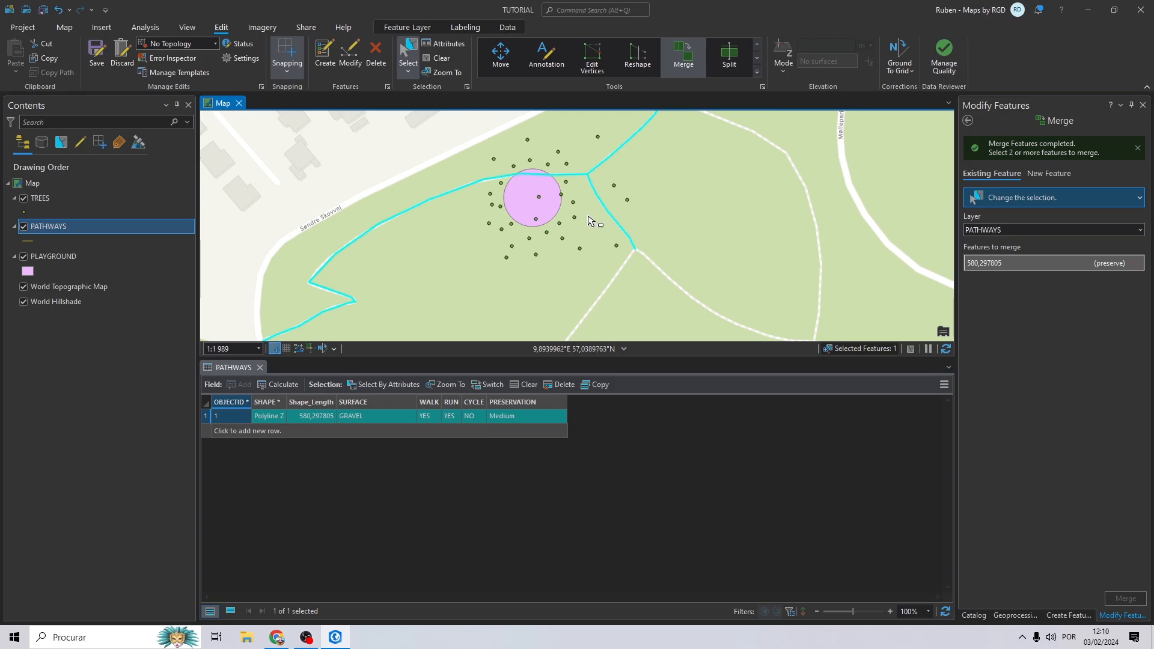
{"action": "left_click", "coordinate": [758, 74]}
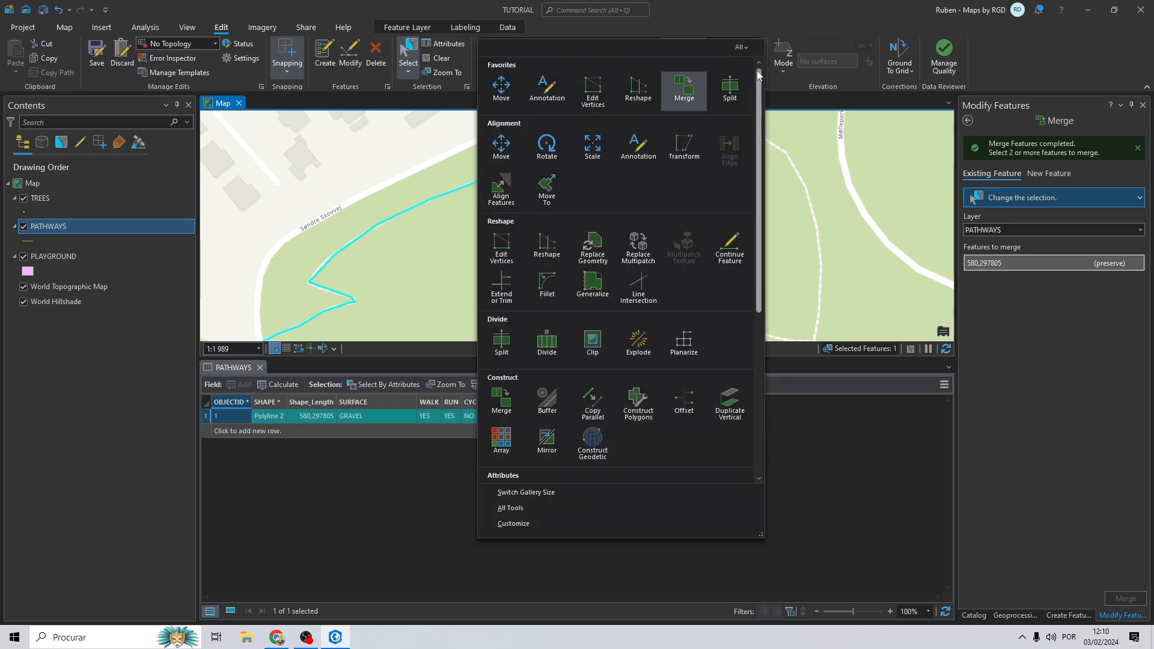
{"action": "left_click", "coordinate": [687, 349]}
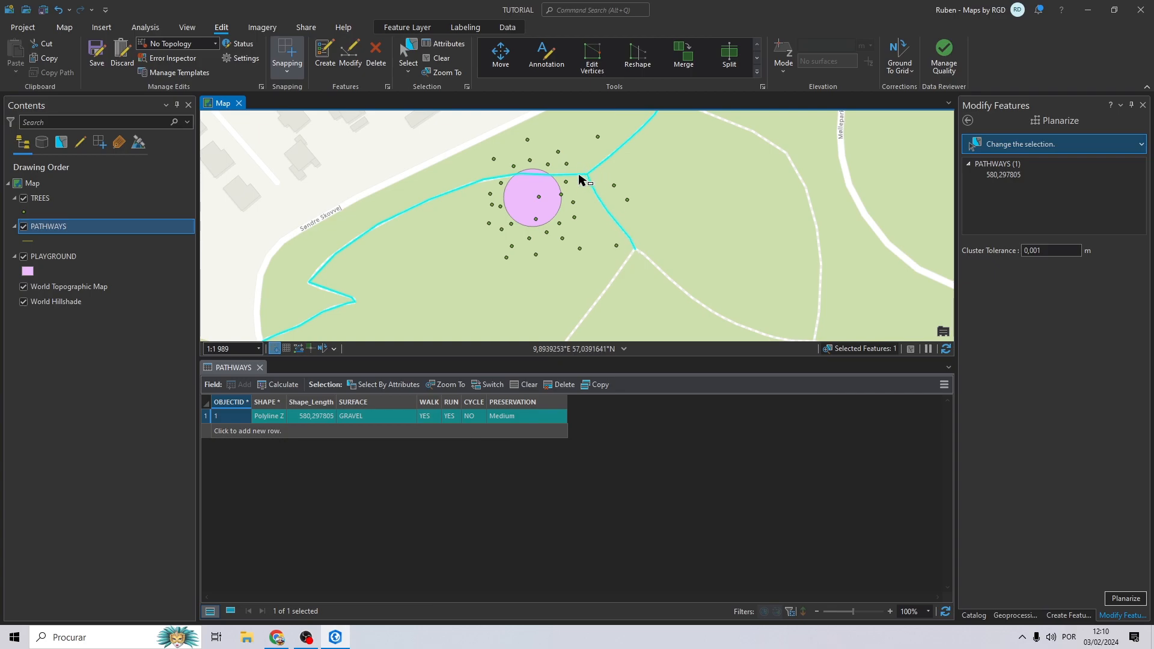
{"action": "left_click", "coordinate": [1125, 598]}
{"action": "left_click", "coordinate": [249, 403]}
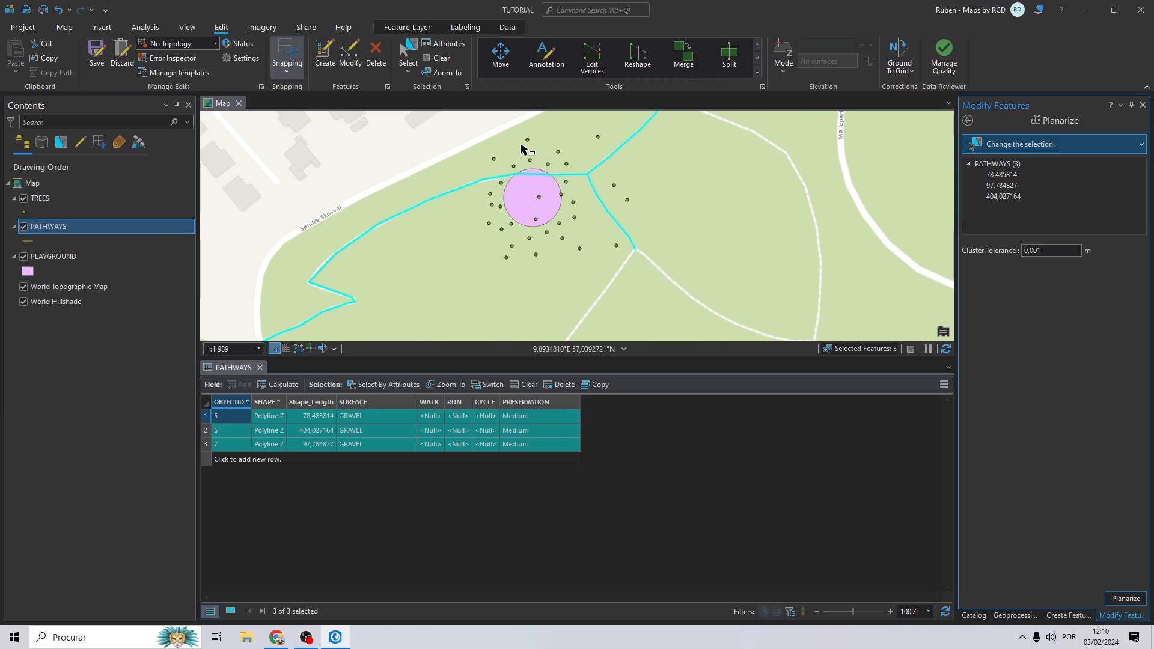